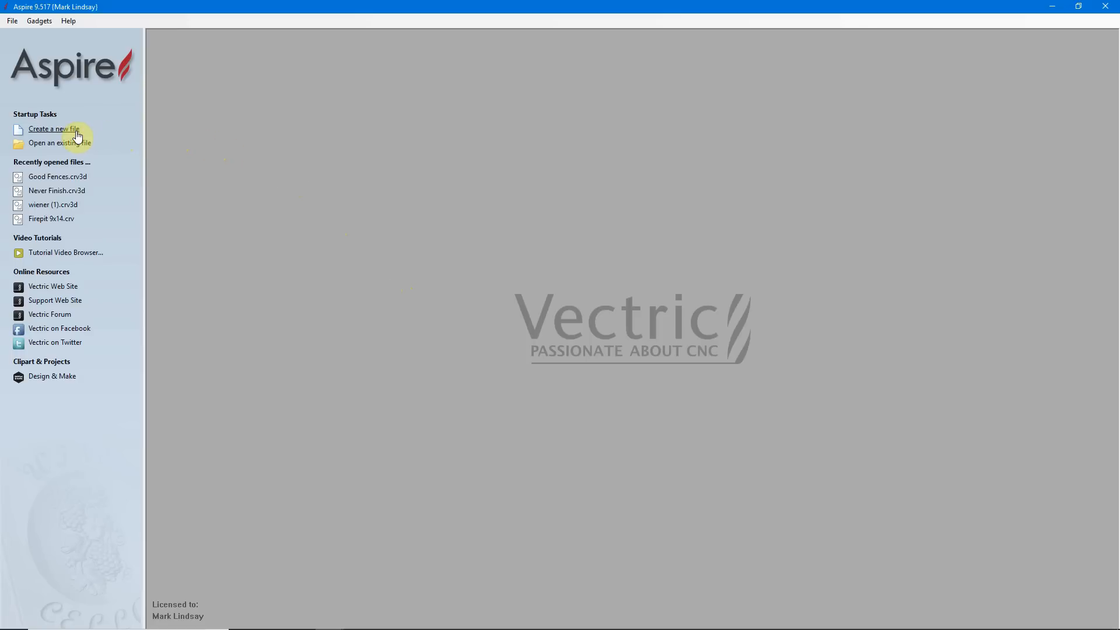
# - Create a new single-sided job with a width of 30 inches, keeping the 9-inch height and 0.75-inch thickness
pyautogui.click(55, 127)
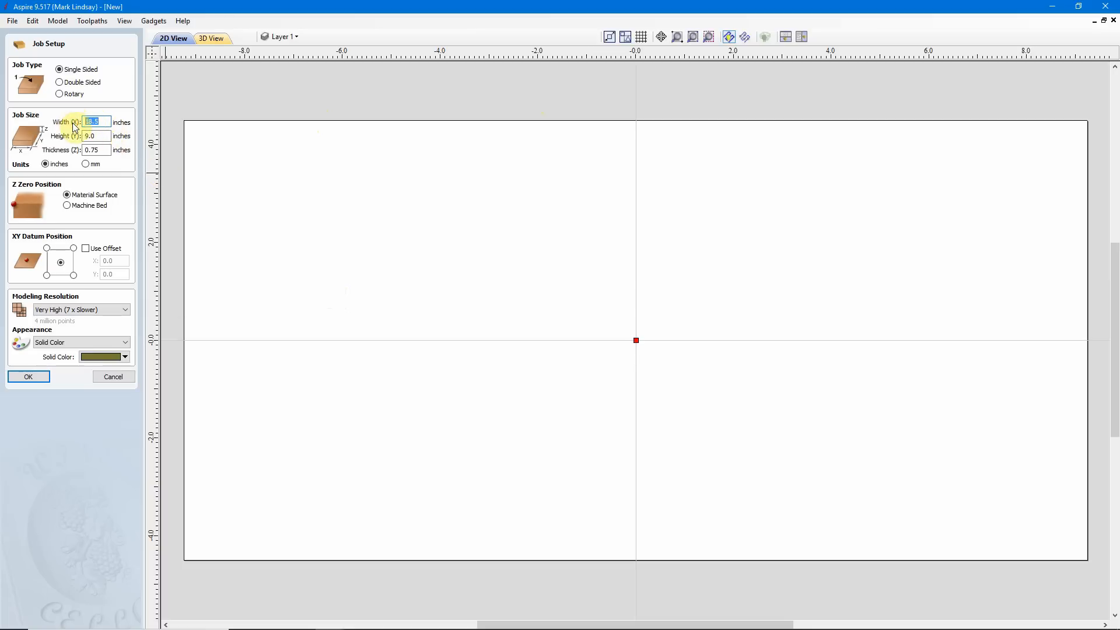
pyautogui.write('30')
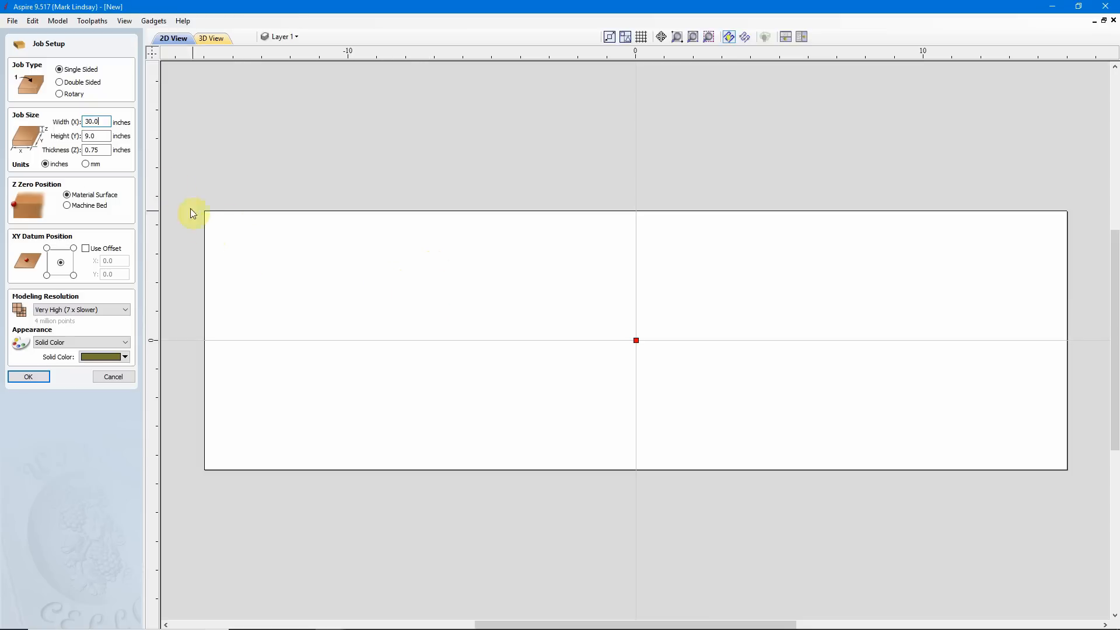
pyautogui.doubleClick(98, 150)
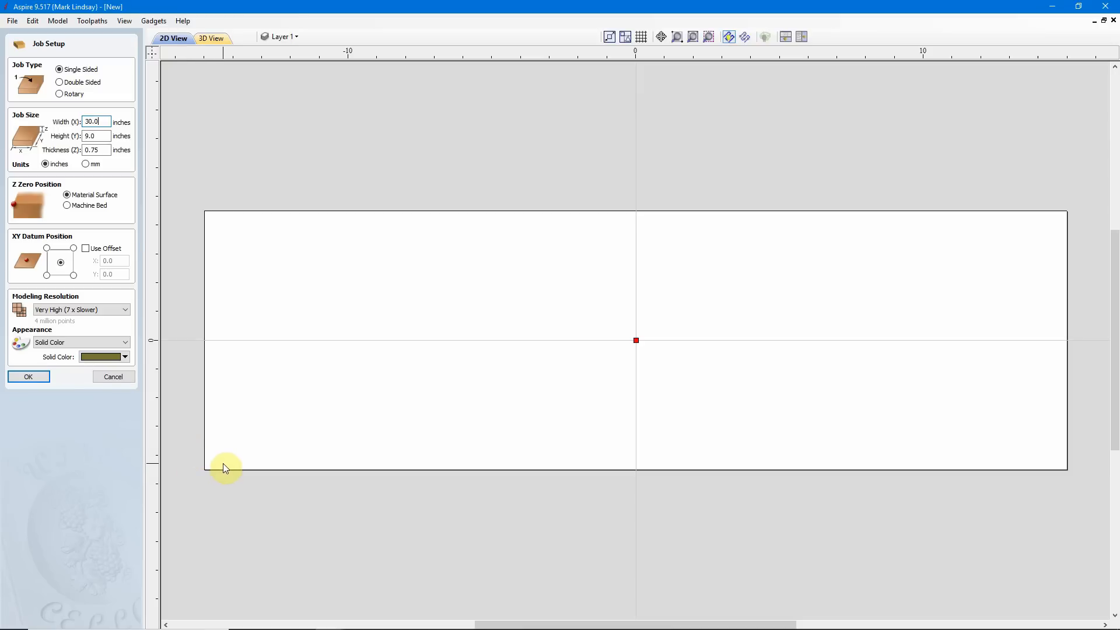
pyautogui.click(29, 376)
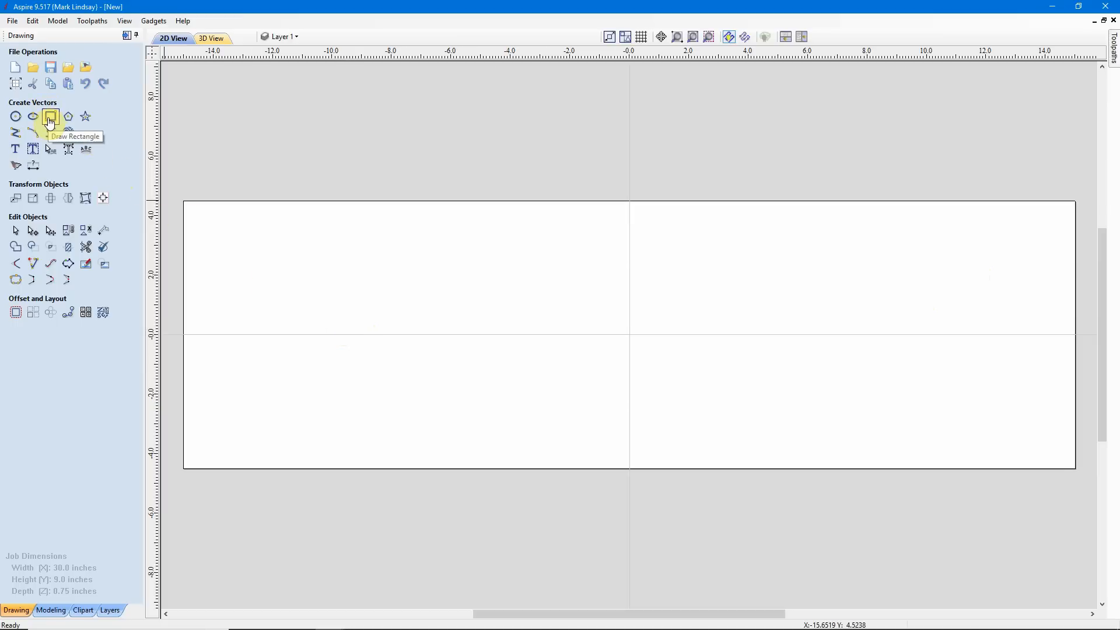
# - Draw a square-cornered rectangle 28 inches wide and 9 inches high, anchored by its centre at X 0, Y 0
pyautogui.click(49, 118)
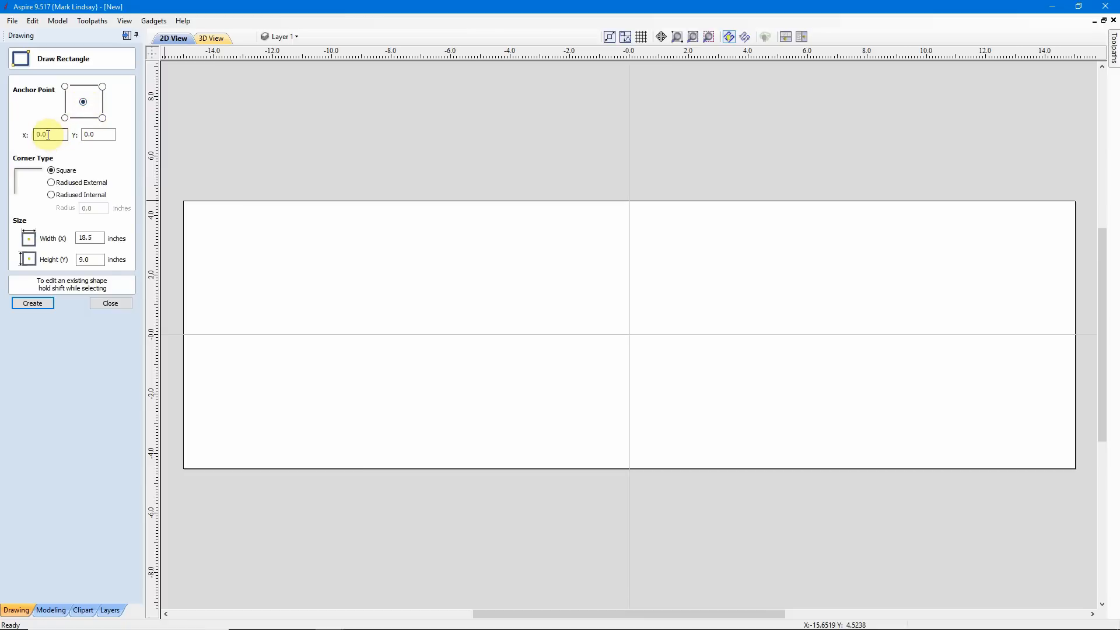
pyautogui.click(100, 135)
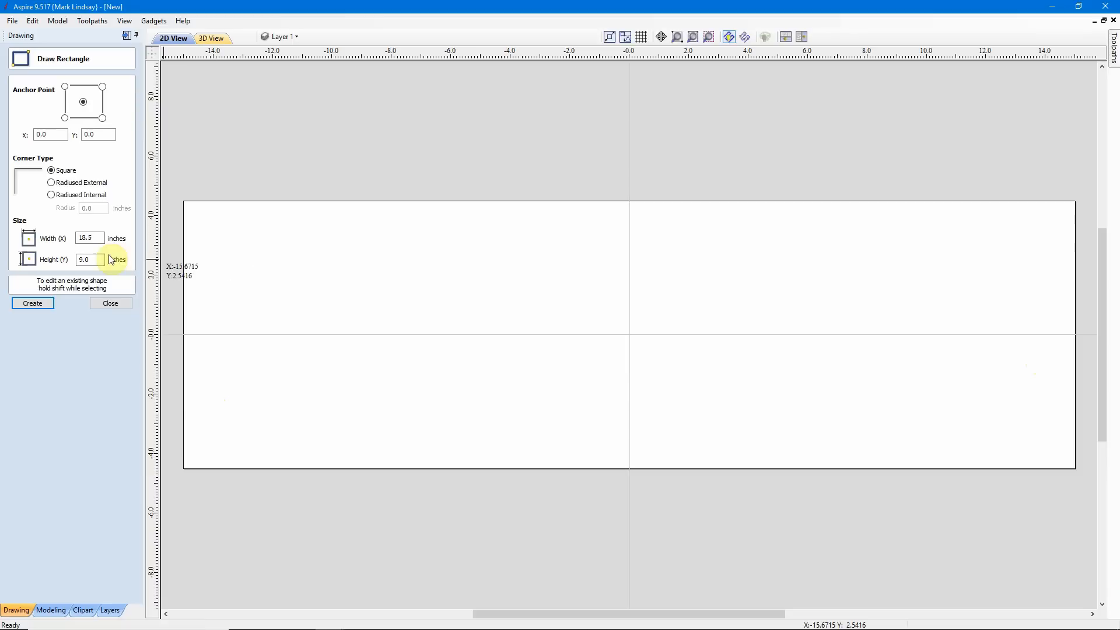
pyautogui.moveTo(97, 238); pyautogui.dragTo(69, 235)
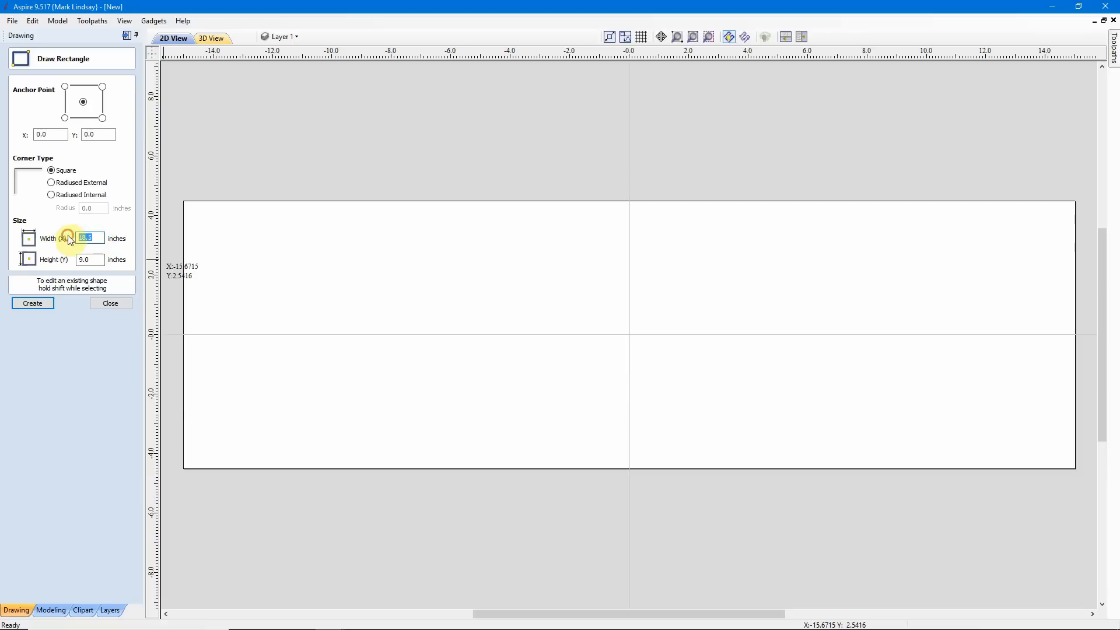
pyautogui.write('28')
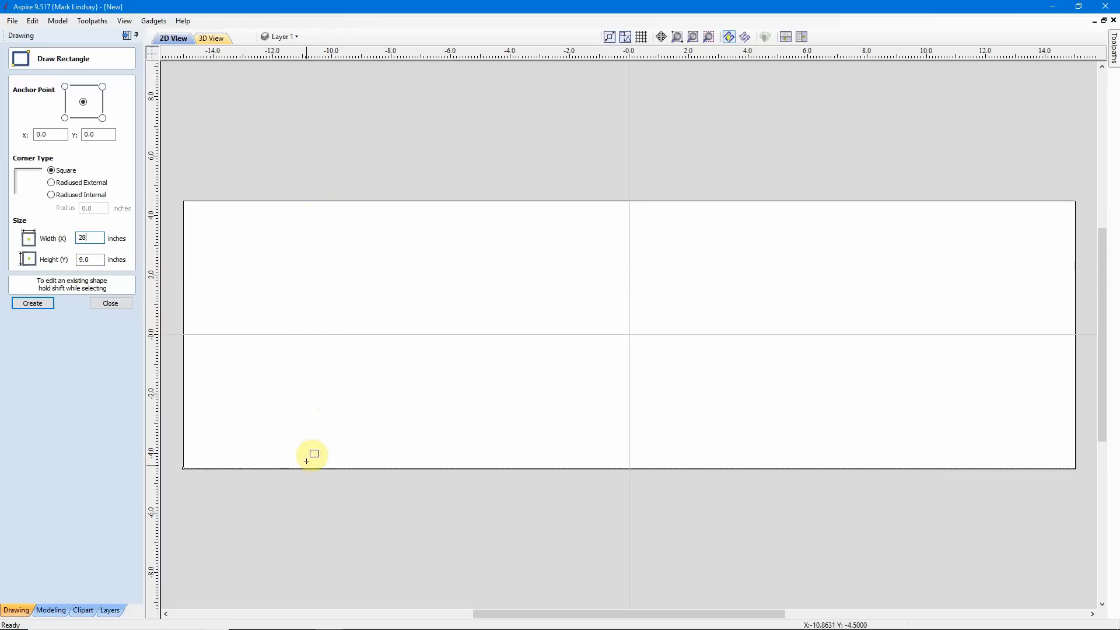
pyautogui.click(92, 259)
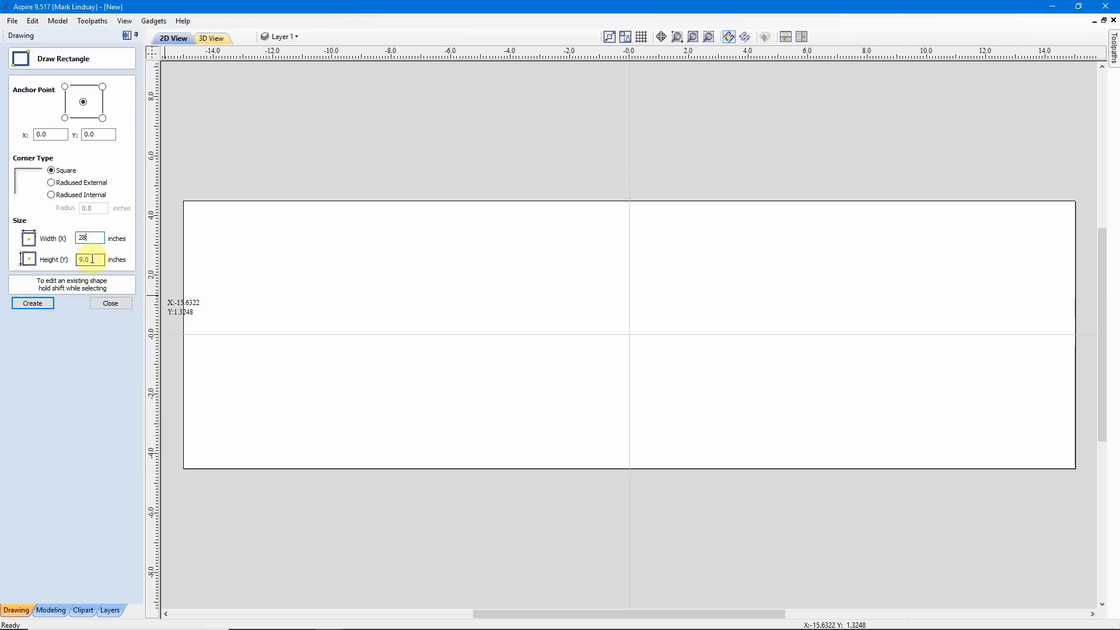
pyautogui.click(33, 303)
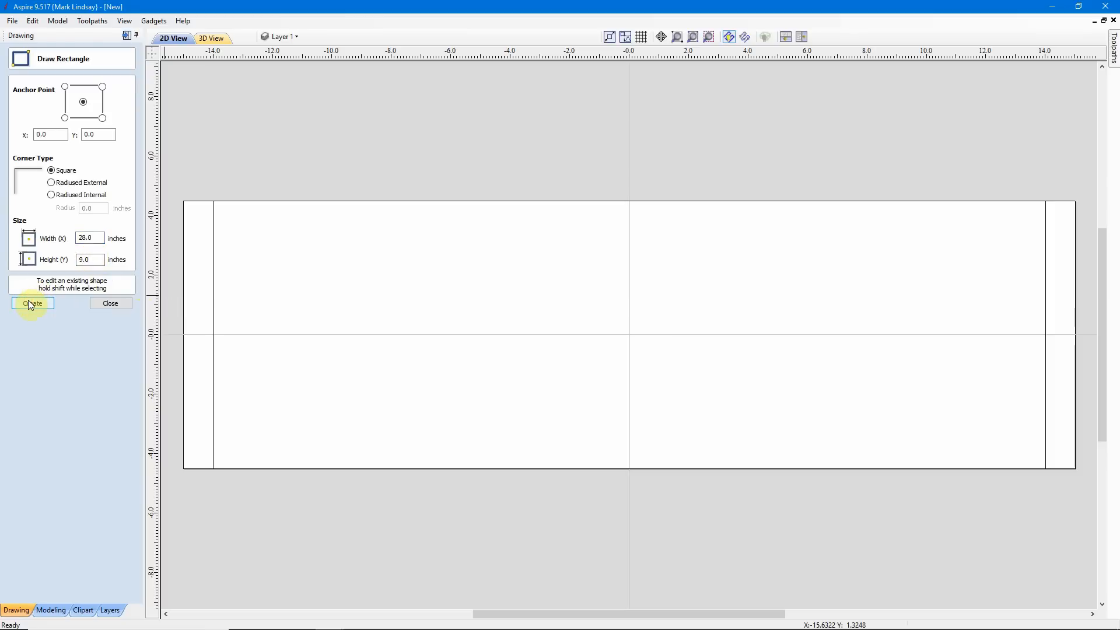
pyautogui.click(111, 304)
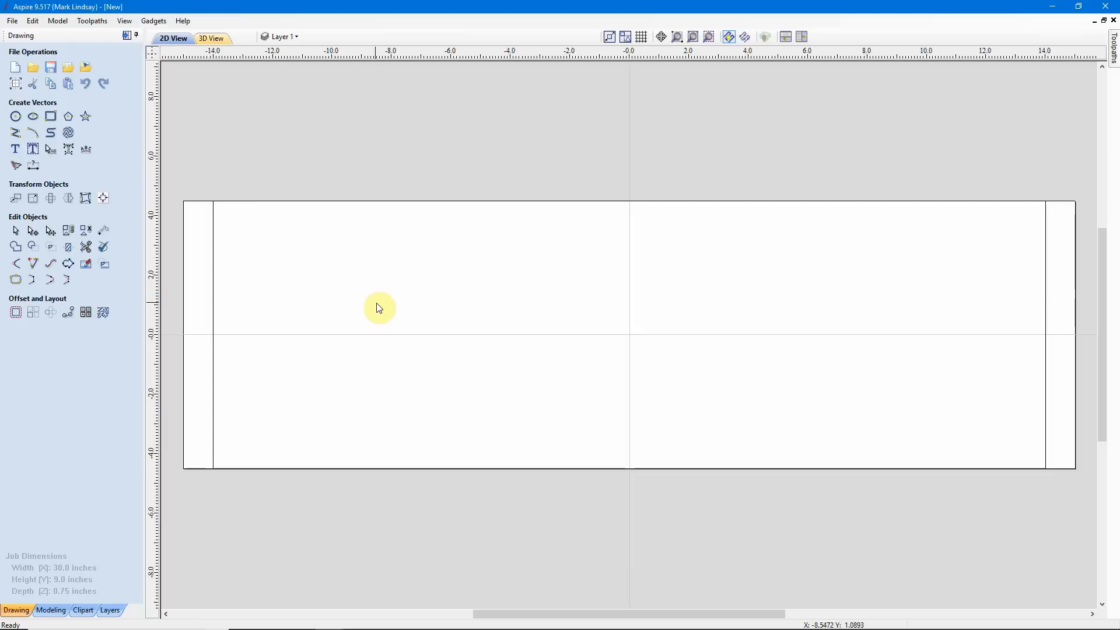
# - Open the rectangle for node editing and insert a point on its bottom edge at about X -11
pyautogui.click(214, 279)
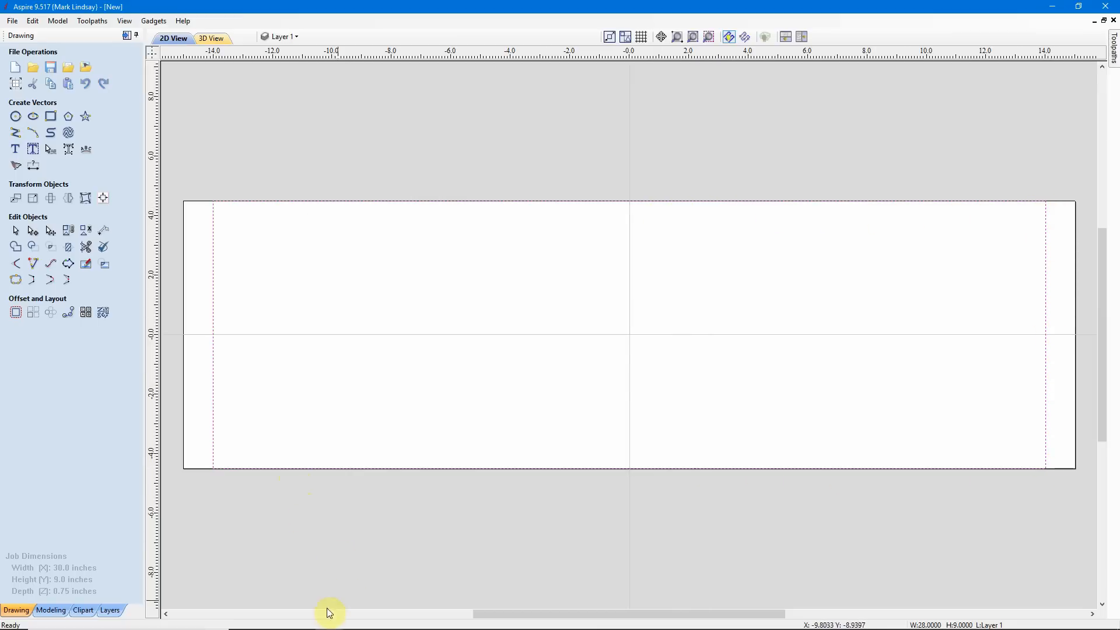
pyautogui.moveTo(327, 628)
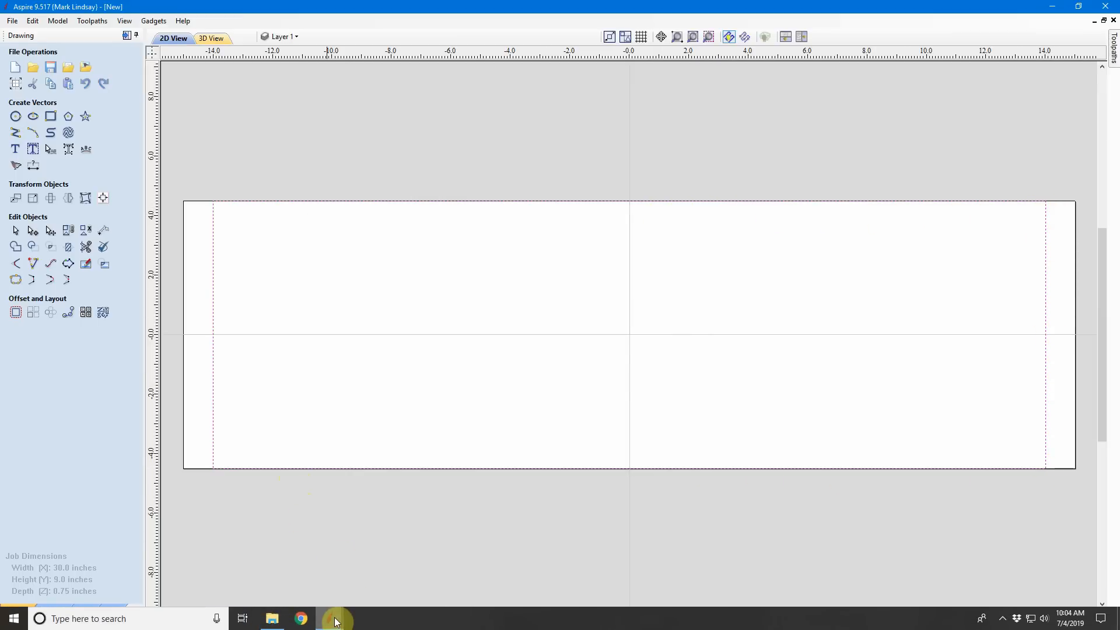
pyautogui.click(267, 526)
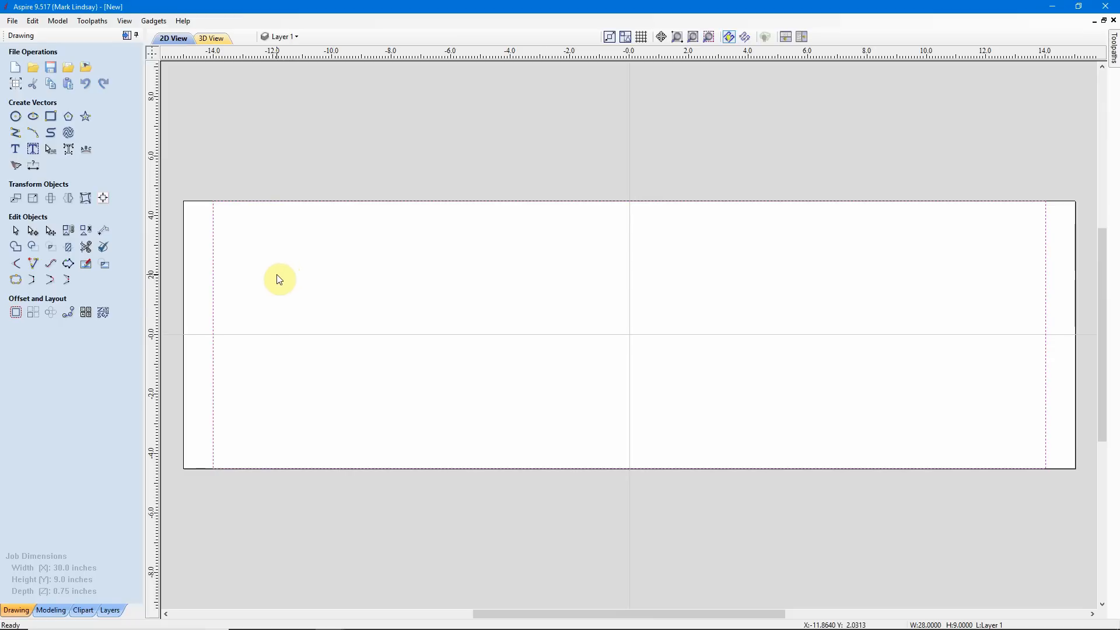
pyautogui.press('n')
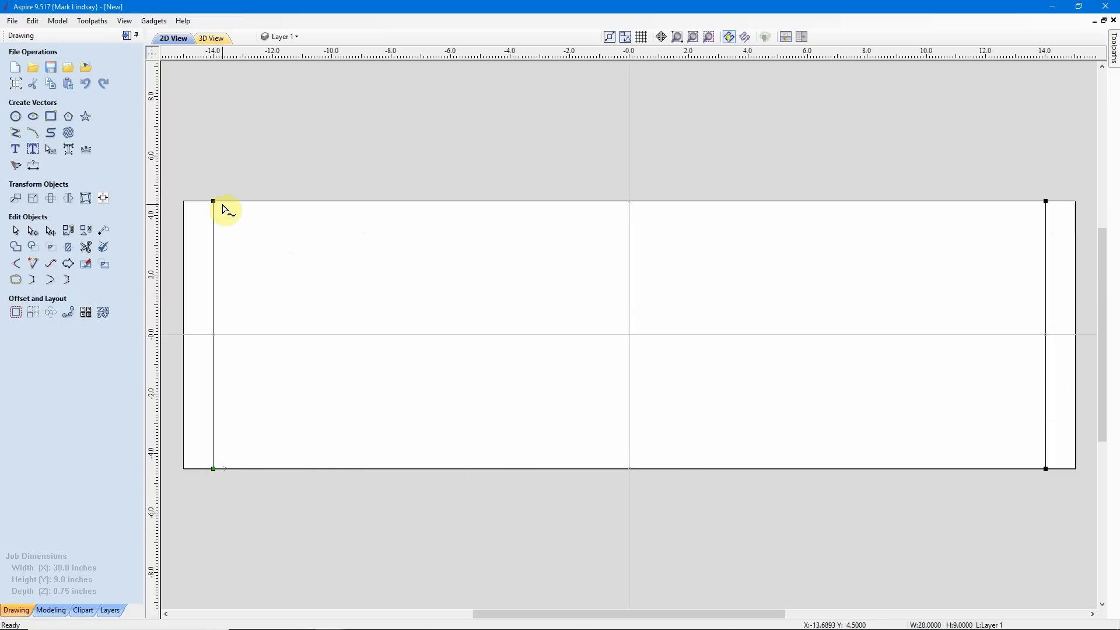
pyautogui.click(213, 469)
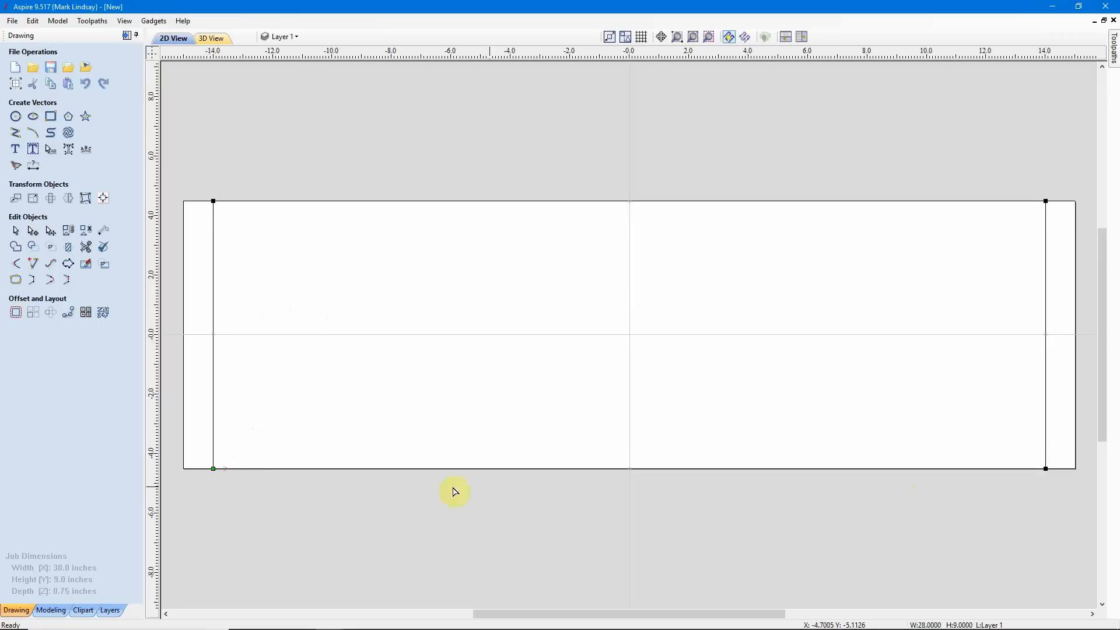
pyautogui.click(213, 470)
pyautogui.rightClick(267, 471)
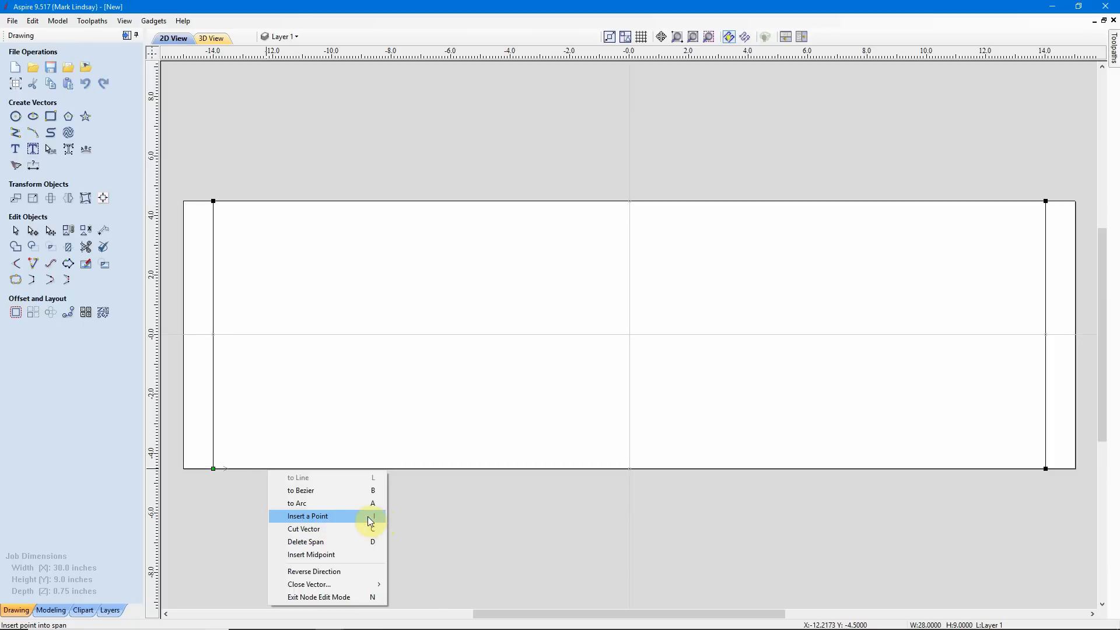
pyautogui.click(309, 517)
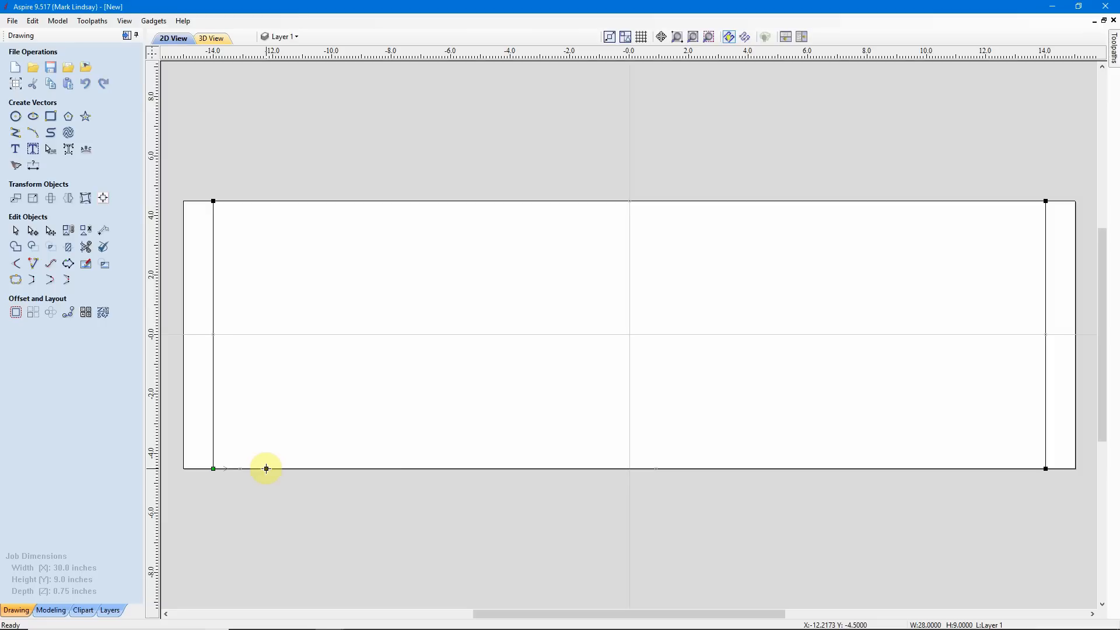
pyautogui.click(266, 468)
pyautogui.moveTo(266, 468); pyautogui.dragTo(300, 470)
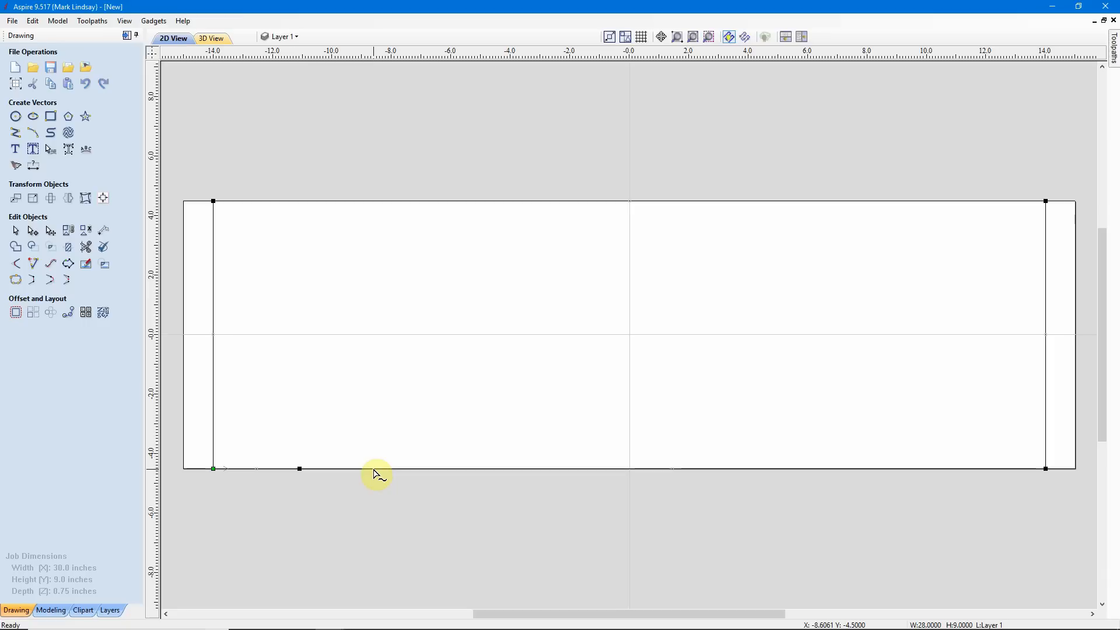
# - Add points on the bottom edge at about X -8.6 and X -6.6, and pull the middle point up into a shallow peak
pyautogui.press('p')
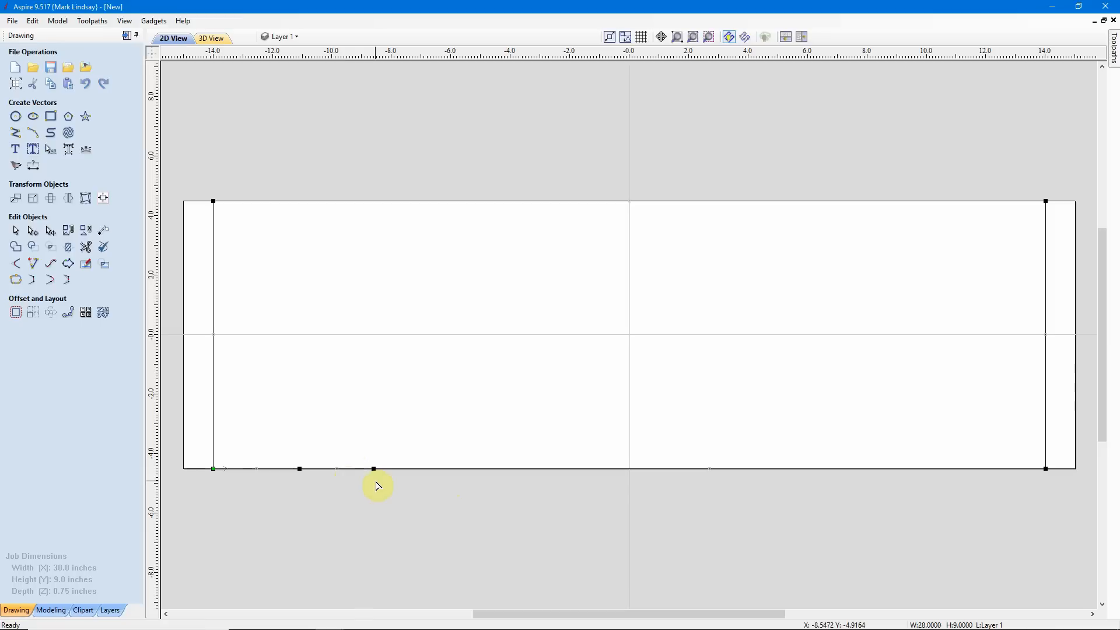
pyautogui.doubleClick(432, 469)
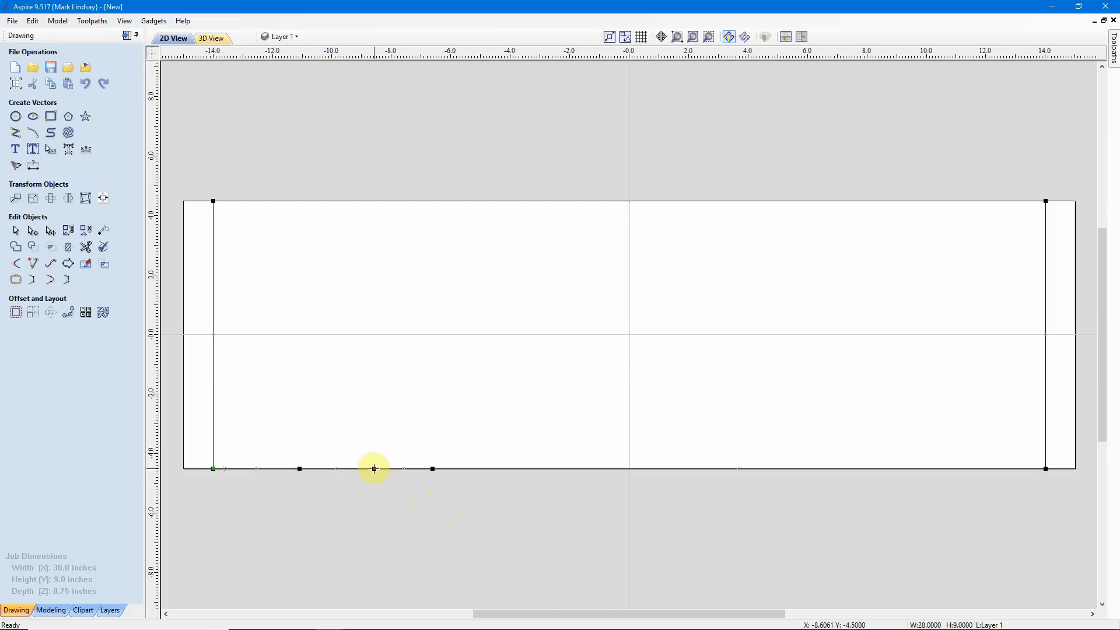
pyautogui.moveTo(374, 468); pyautogui.dragTo(373, 454)
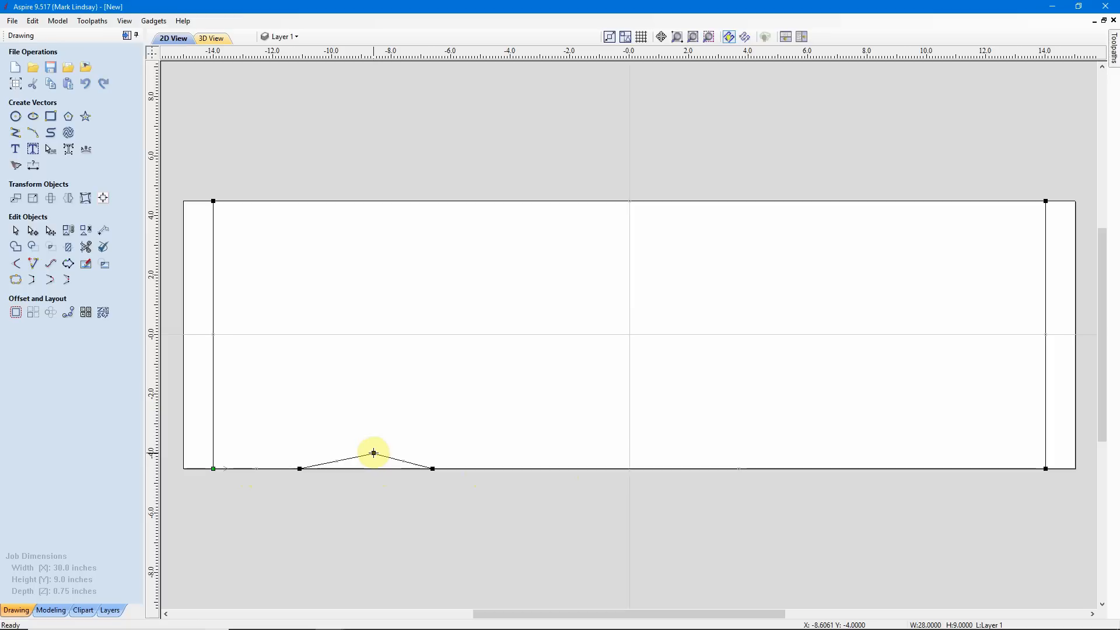
pyautogui.moveTo(376, 454); pyautogui.dragTo(353, 448)
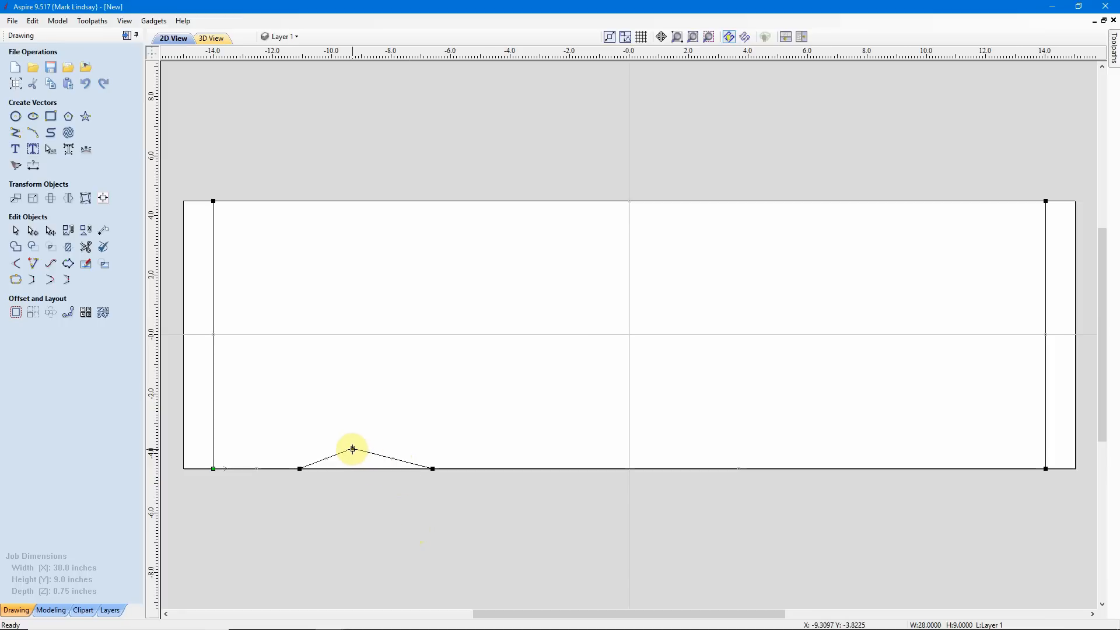
pyautogui.moveTo(353, 449); pyautogui.dragTo(356, 458)
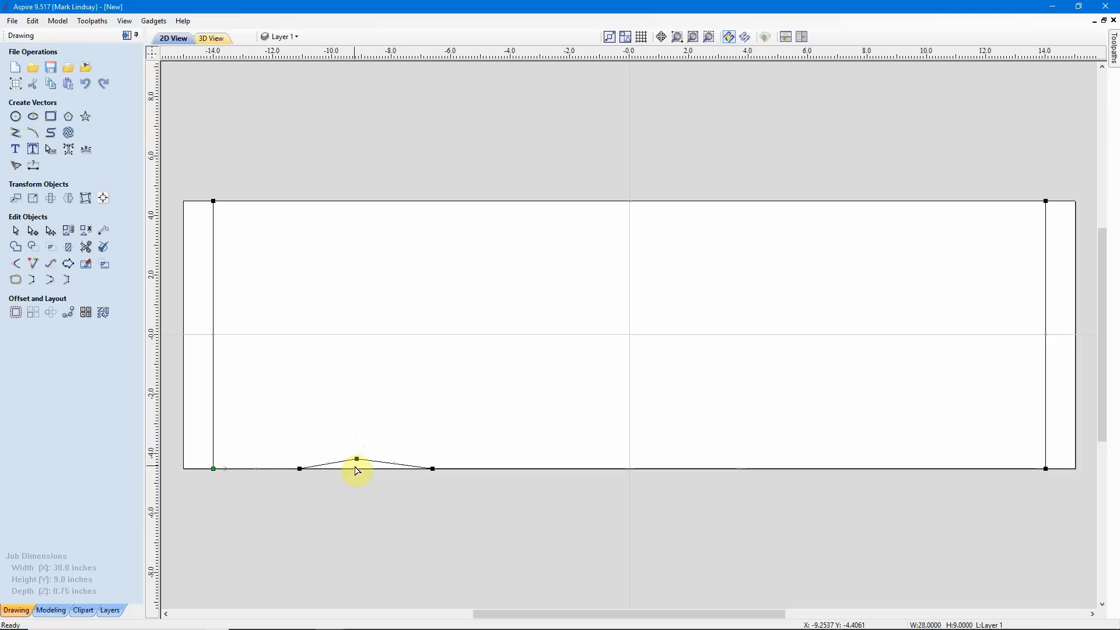
# - Lower the peak's node to about Y -4.26 to make the notch in the bottom edge shallower
pyautogui.scroll(5, 356, 470)
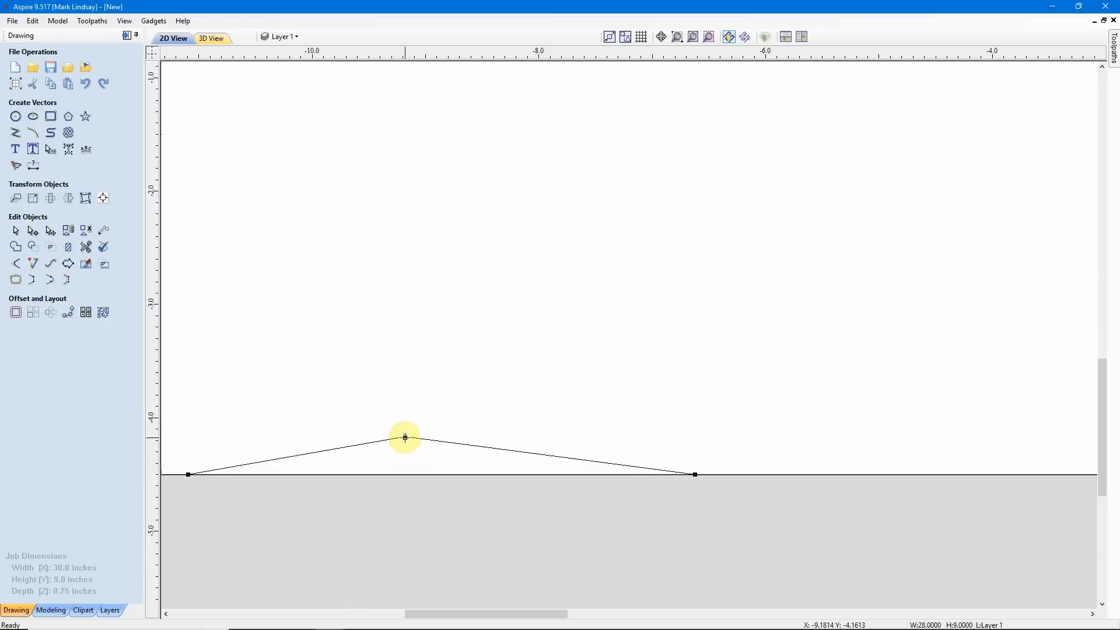
pyautogui.click(405, 438)
pyautogui.moveTo(405, 437); pyautogui.dragTo(405, 447)
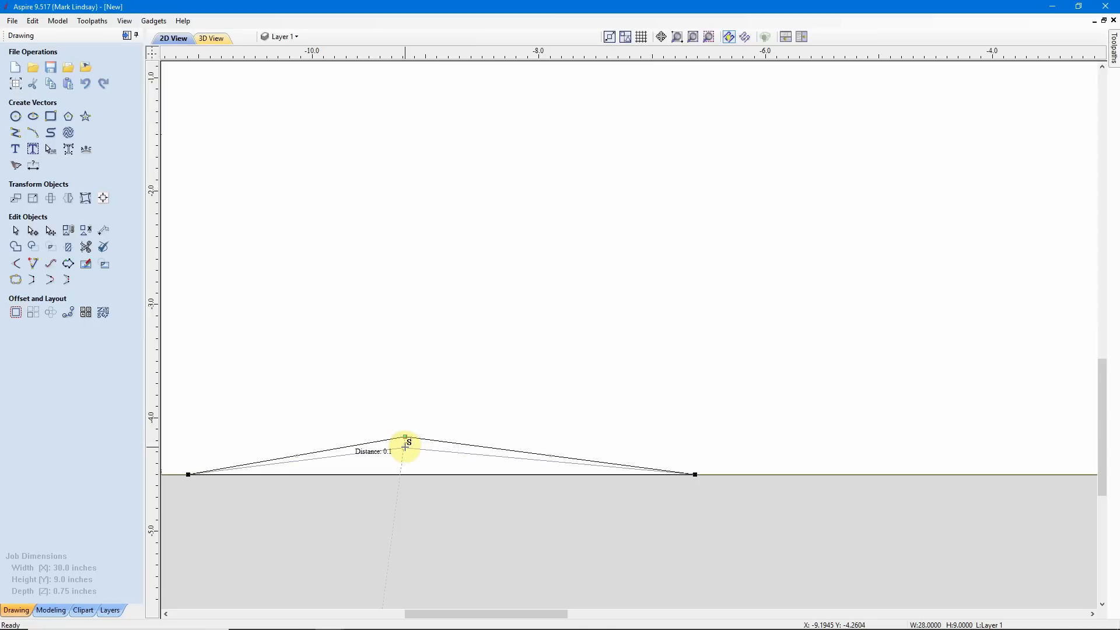
pyautogui.moveTo(405, 447); pyautogui.dragTo(405, 448)
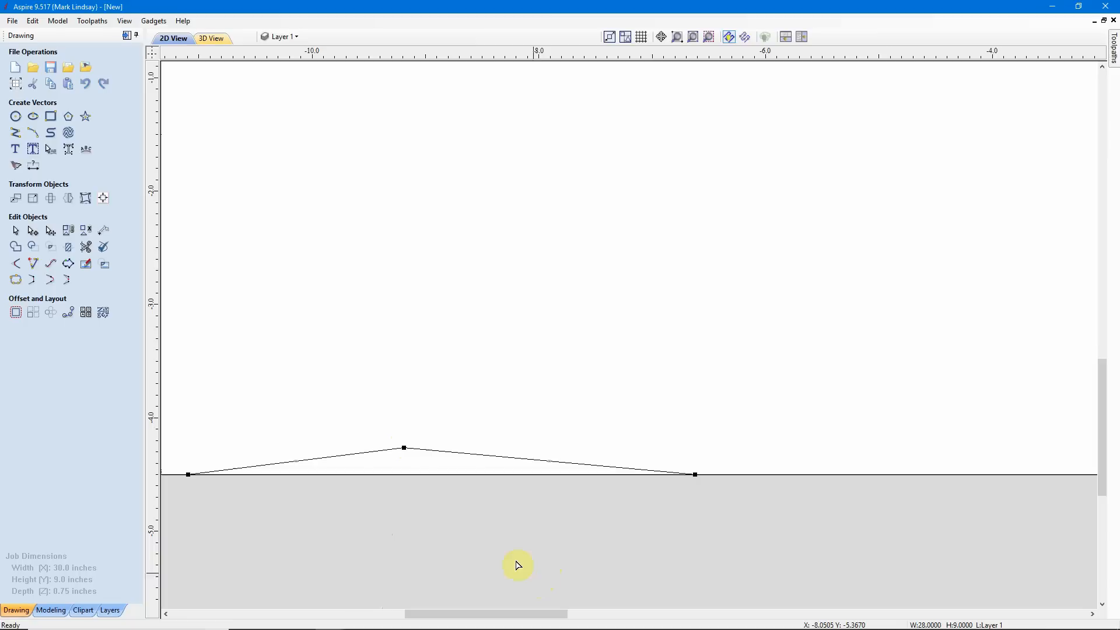
# - Add points on the bottom edge at about X 0.7, 2.2 and 4.2, and move the middle one up and right into an uneven peak
pyautogui.scroll(-5, 485, 490)
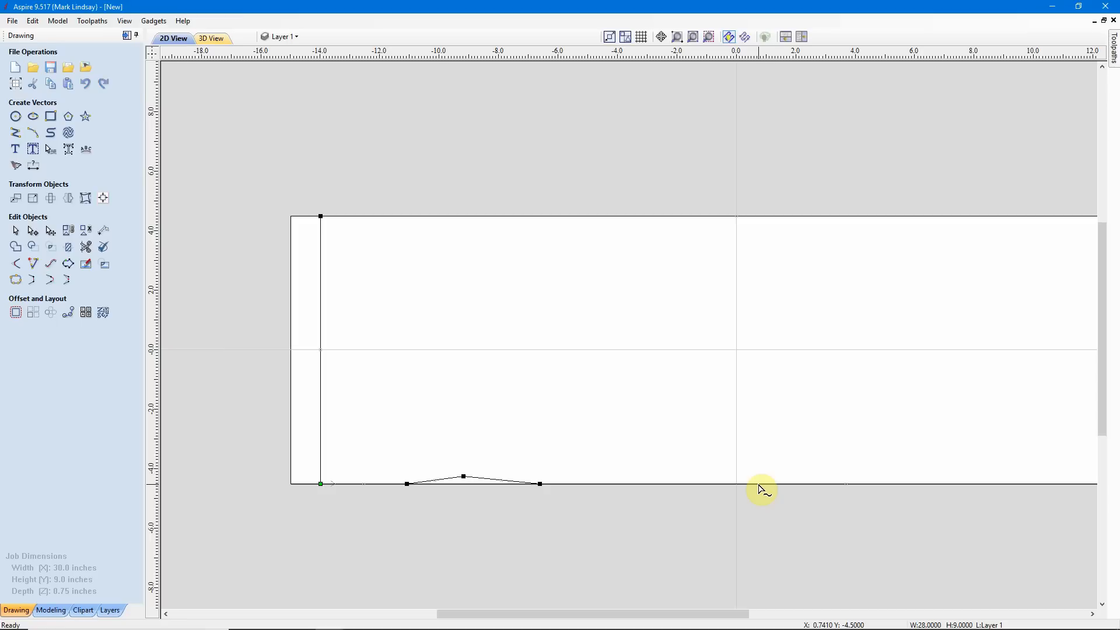
pyautogui.press('p')
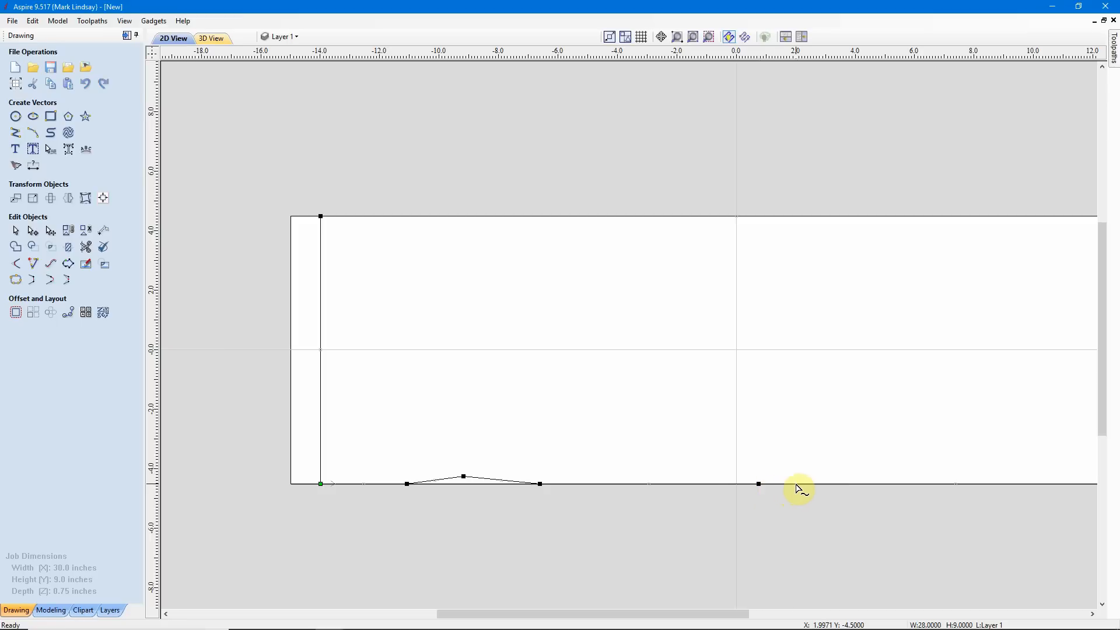
pyautogui.press('p')
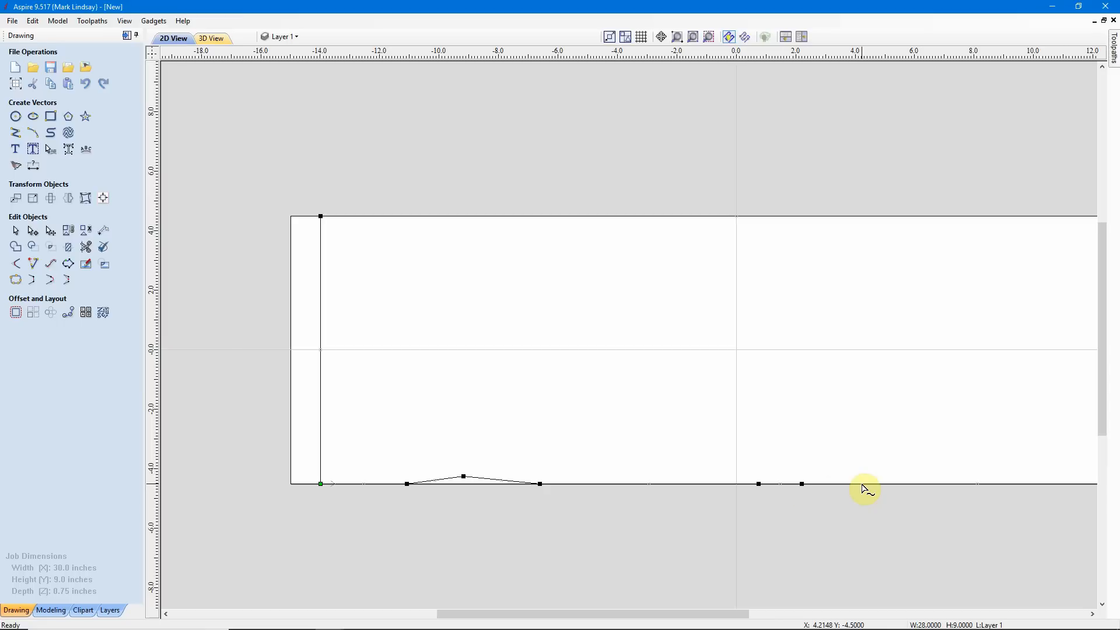
pyautogui.press('p')
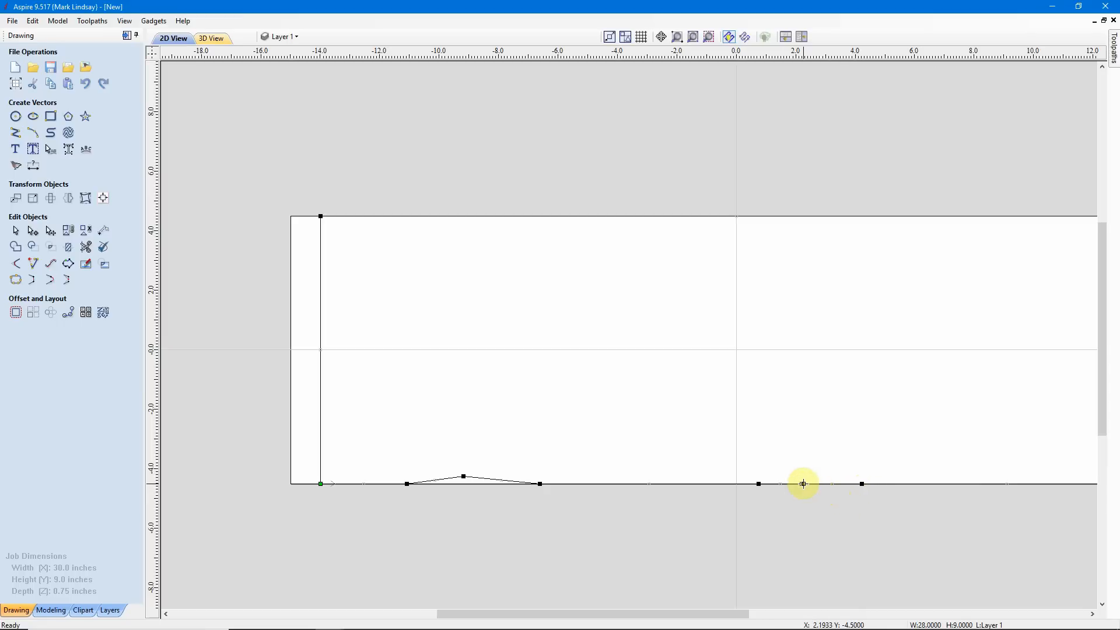
pyautogui.moveTo(806, 482); pyautogui.dragTo(844, 471)
pyautogui.scroll(-2, 572, 518)
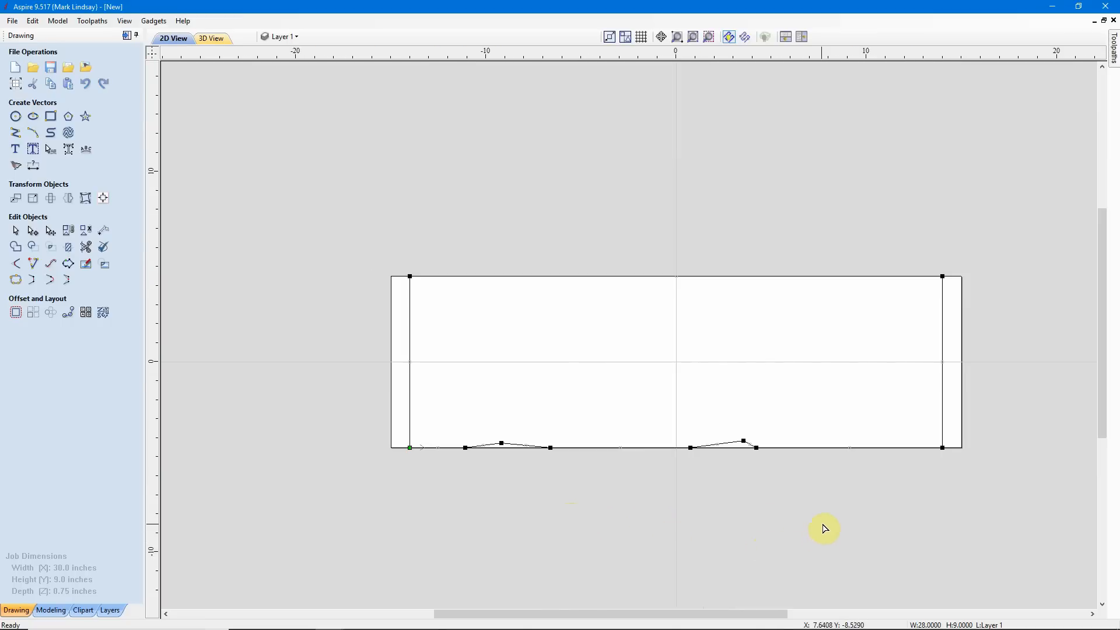
# - Insert two points on each edge beside the rectangle's lower-right corner, along the bottom and right edges
pyautogui.scroll(3, 942, 454)
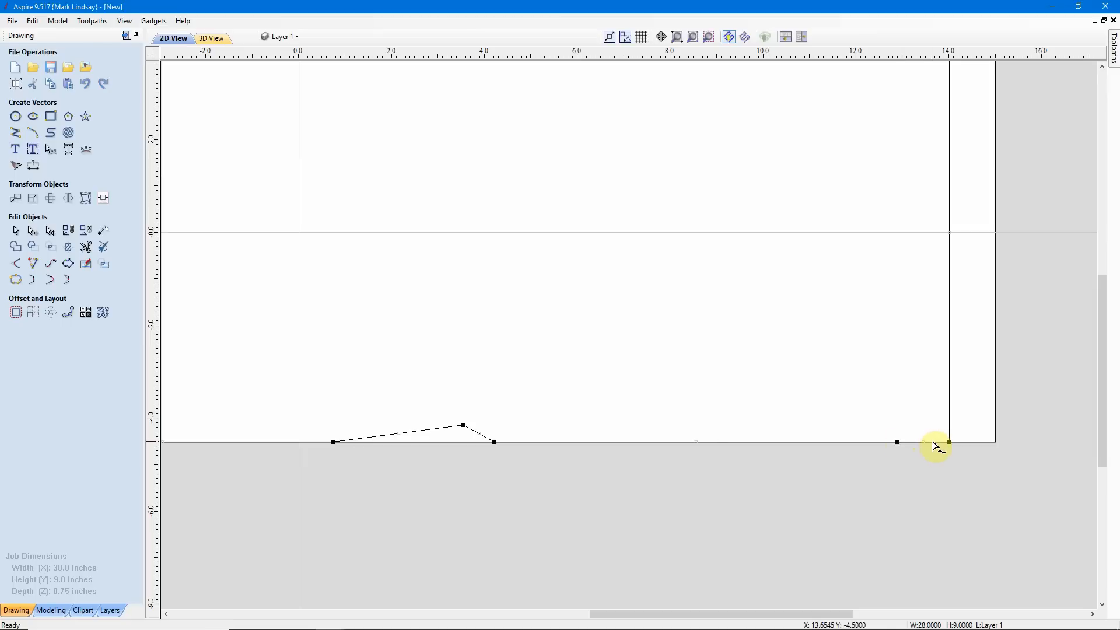
pyautogui.press('m')
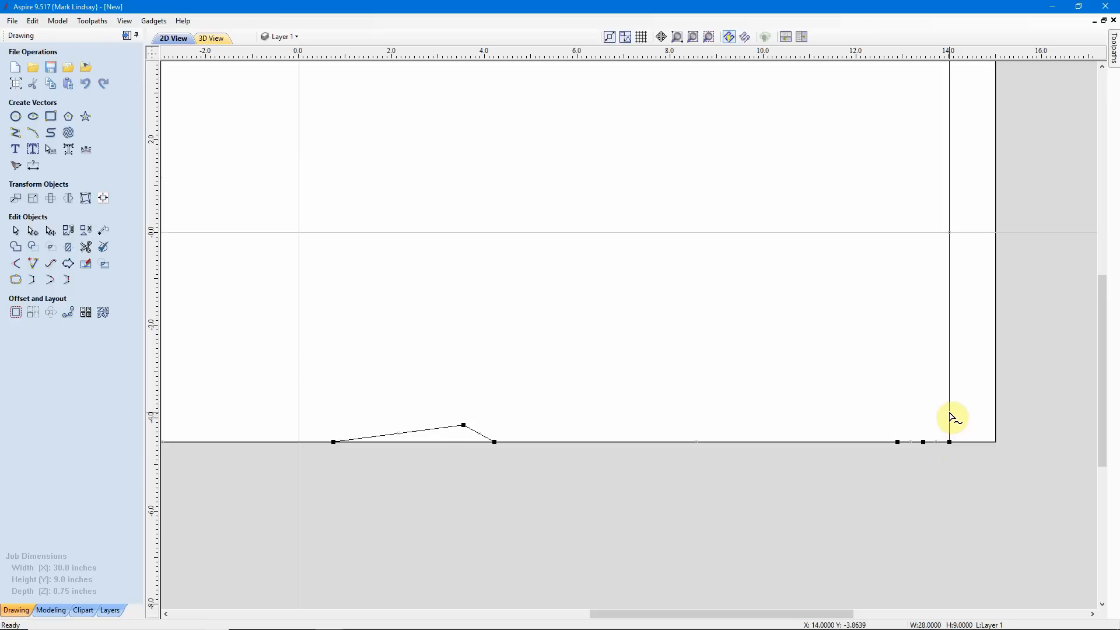
pyautogui.press('p')
pyautogui.press('p')
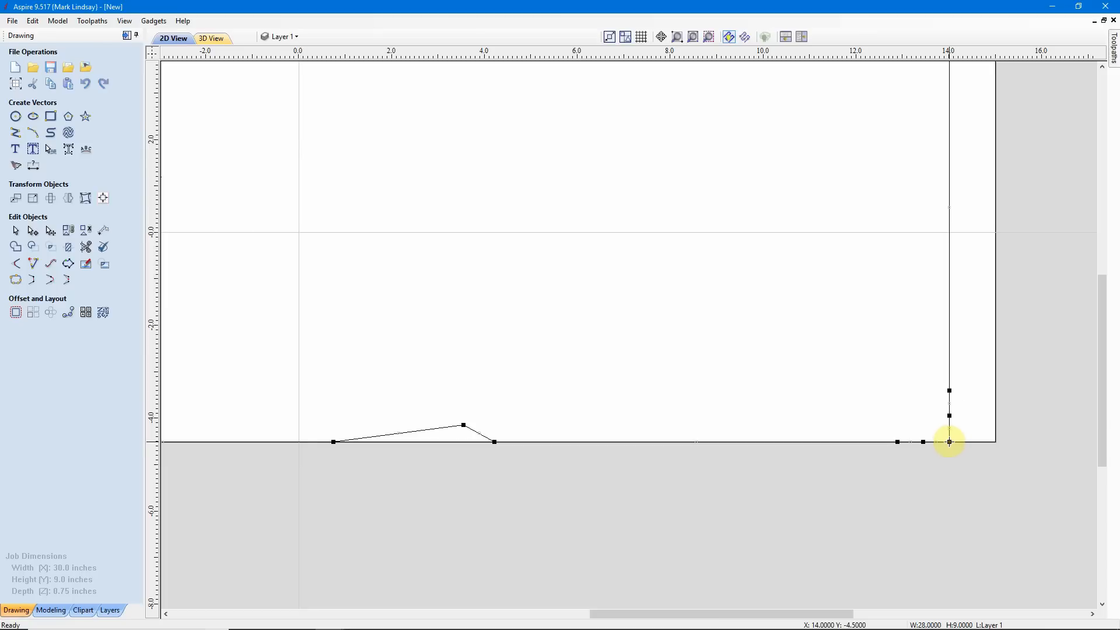
# - Delete the outline's lower-right corner node and nudge three neighbouring nodes slightly inward to form an irregular bevelled corner
pyautogui.rightClick(949, 441)
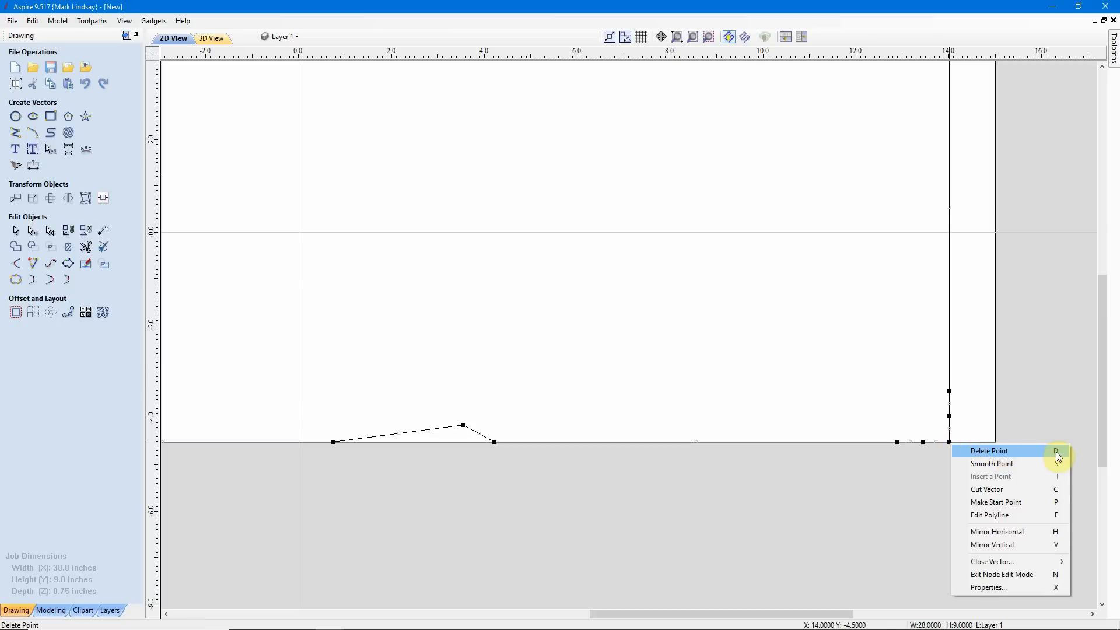
pyautogui.click(991, 452)
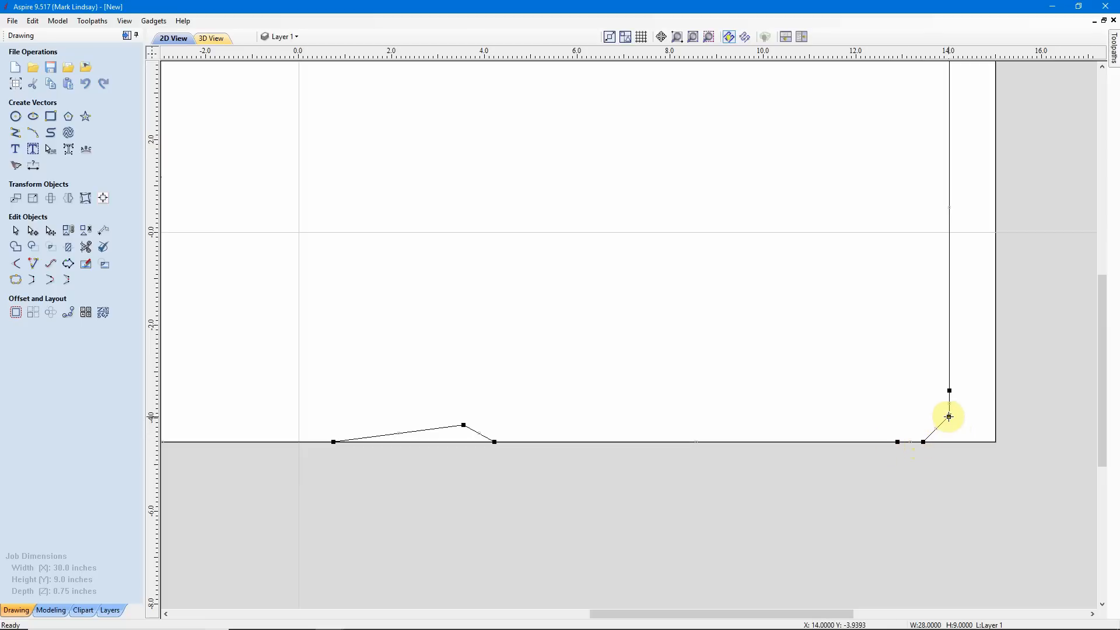
pyautogui.moveTo(948, 416); pyautogui.dragTo(946, 412)
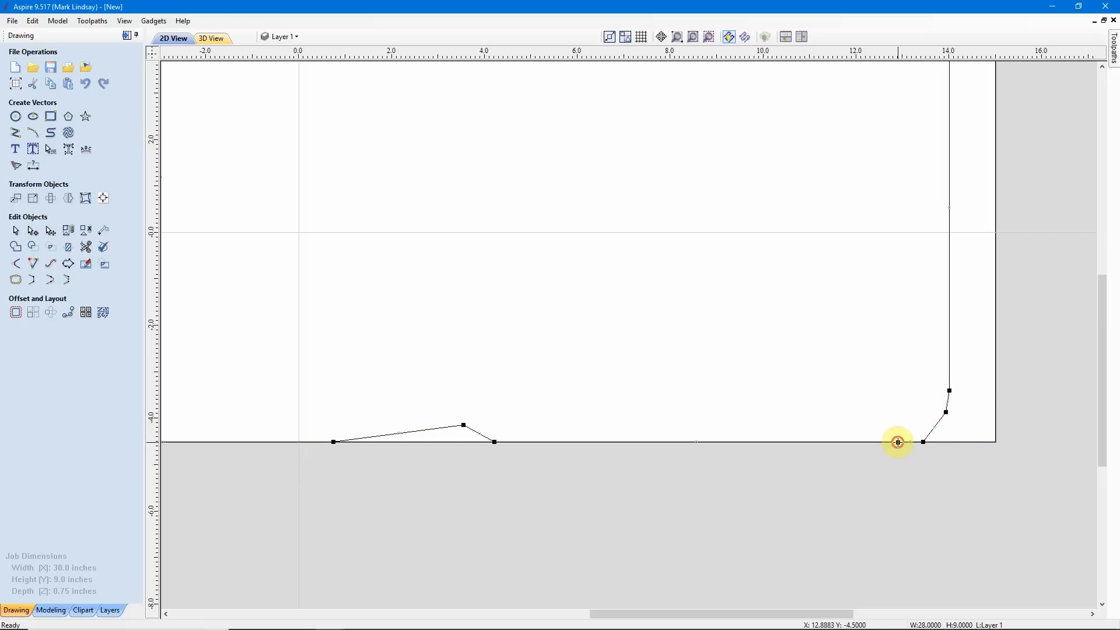
pyautogui.moveTo(898, 442); pyautogui.dragTo(885, 435)
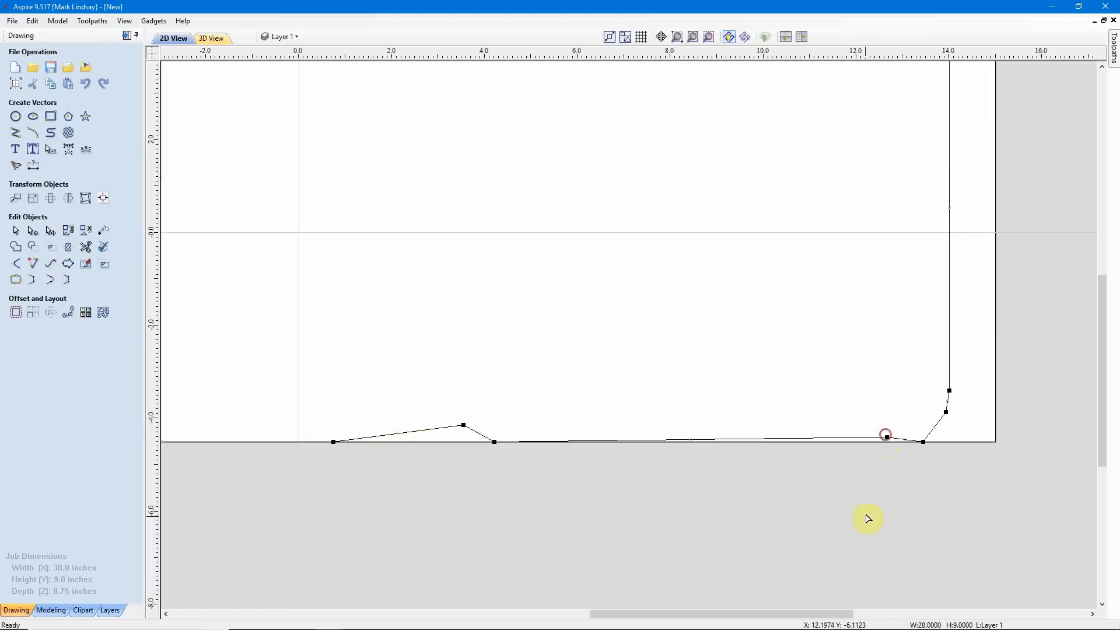
pyautogui.scroll(-2, 893, 501)
pyautogui.scroll(-1, 894, 500)
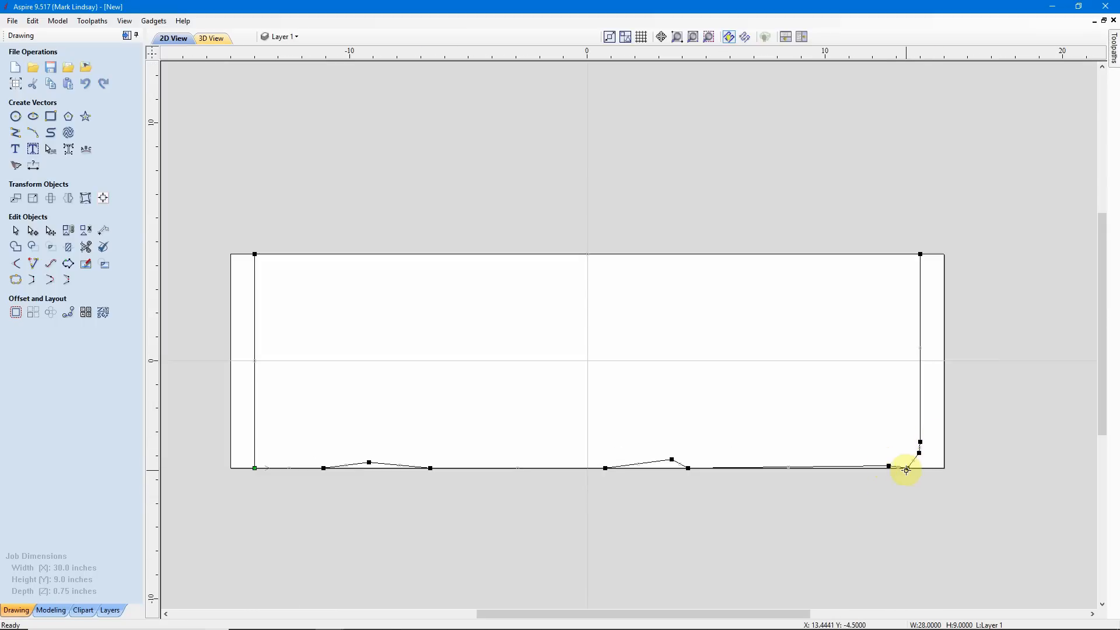
pyautogui.scroll(3, 908, 471)
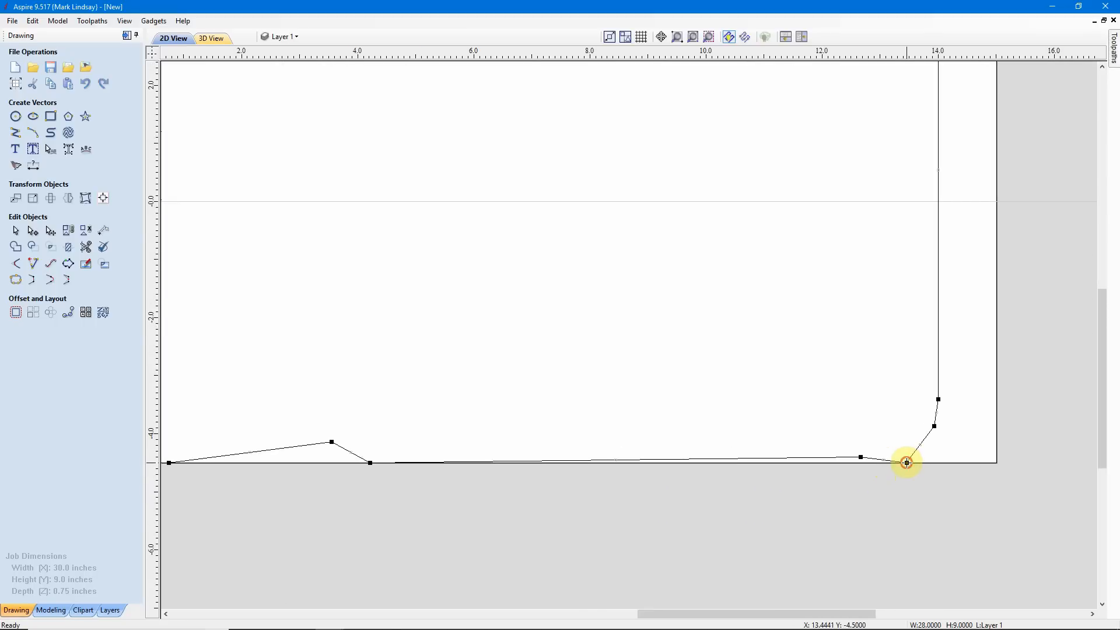
pyautogui.moveTo(906, 463); pyautogui.dragTo(905, 456)
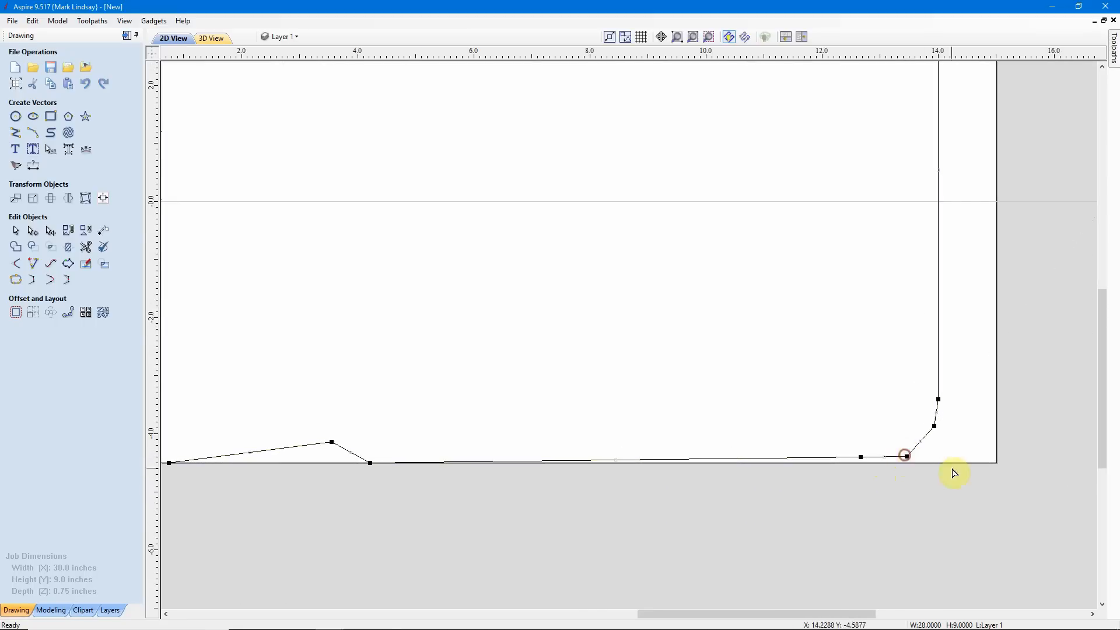
pyautogui.scroll(-2, 944, 468)
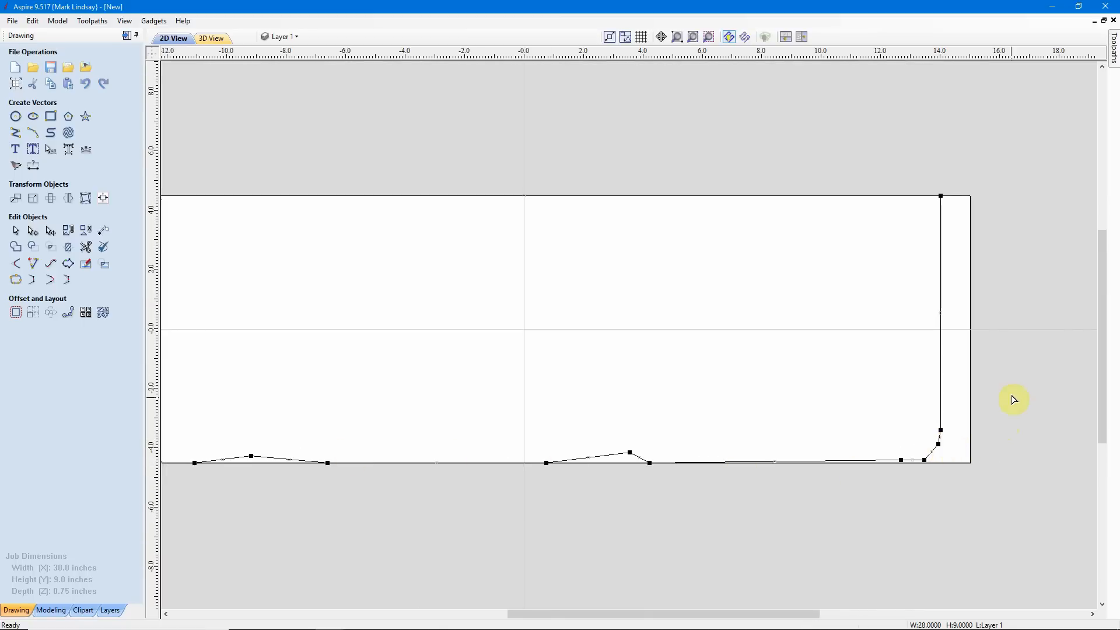
# - Insert a point near the middle of the outline's right edge and move it slightly inward to bend the edge
pyautogui.scroll(-2, 945, 465)
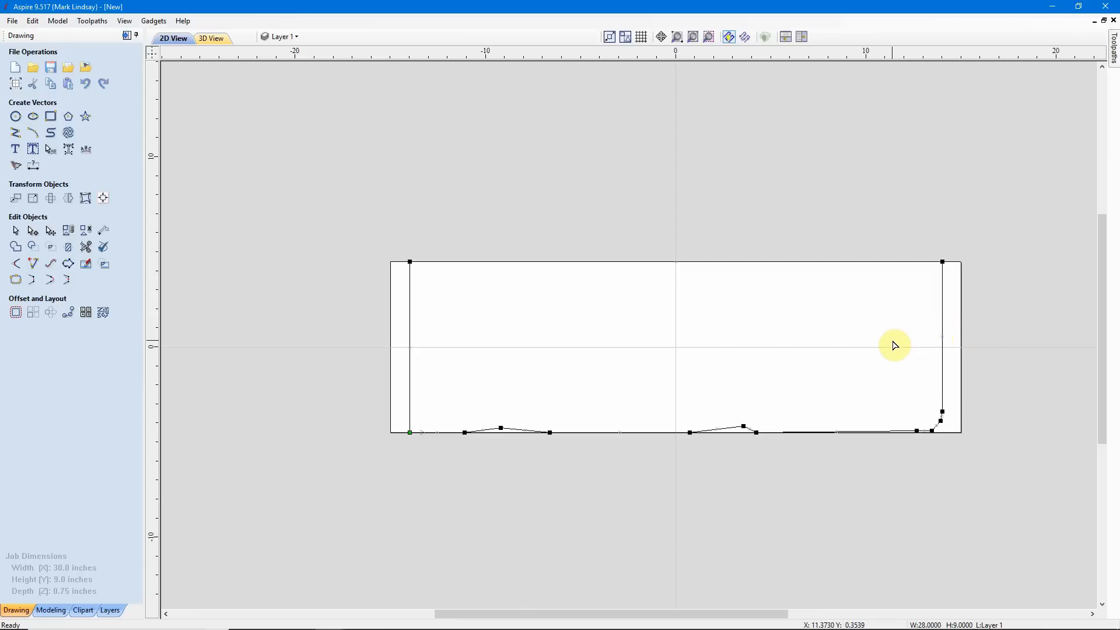
pyautogui.rightClick(943, 330)
pyautogui.click(998, 375)
pyautogui.moveTo(942, 328); pyautogui.dragTo(933, 329)
# - Form two shallow notches in the top edge, around X 6.3 and X -6, and pull the upper-right corner node slightly inward
pyautogui.scroll(3, 741, 247)
pyautogui.press('p')
pyautogui.press('p')
pyautogui.press('p')
pyautogui.moveTo(846, 276); pyautogui.dragTo(845, 283)
pyautogui.scroll(10, 845, 283)
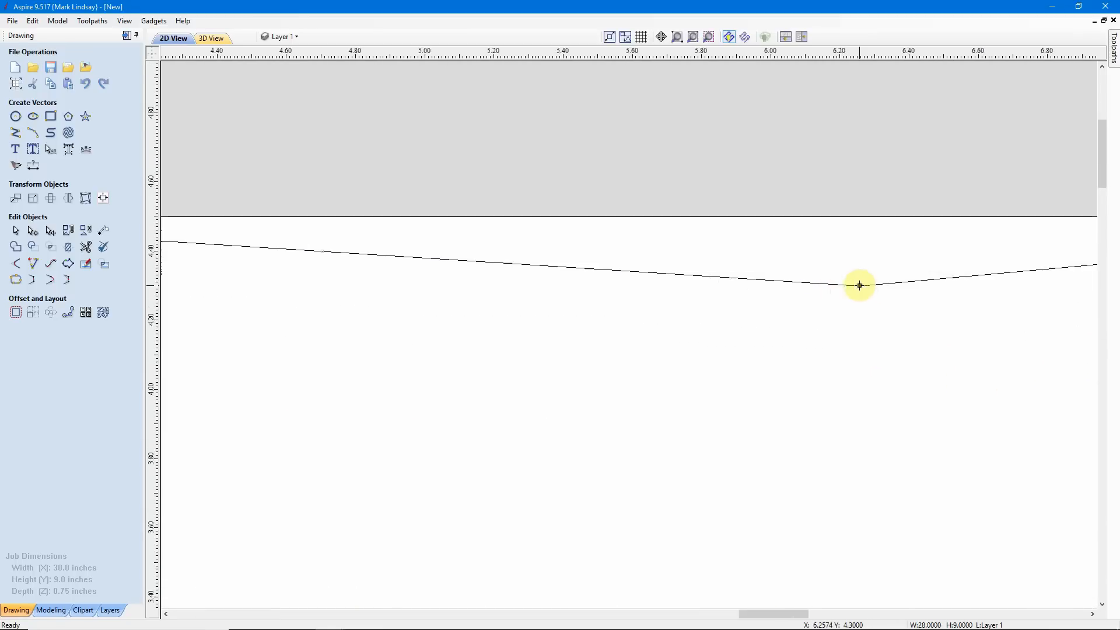
pyautogui.scroll(-10, 953, 322)
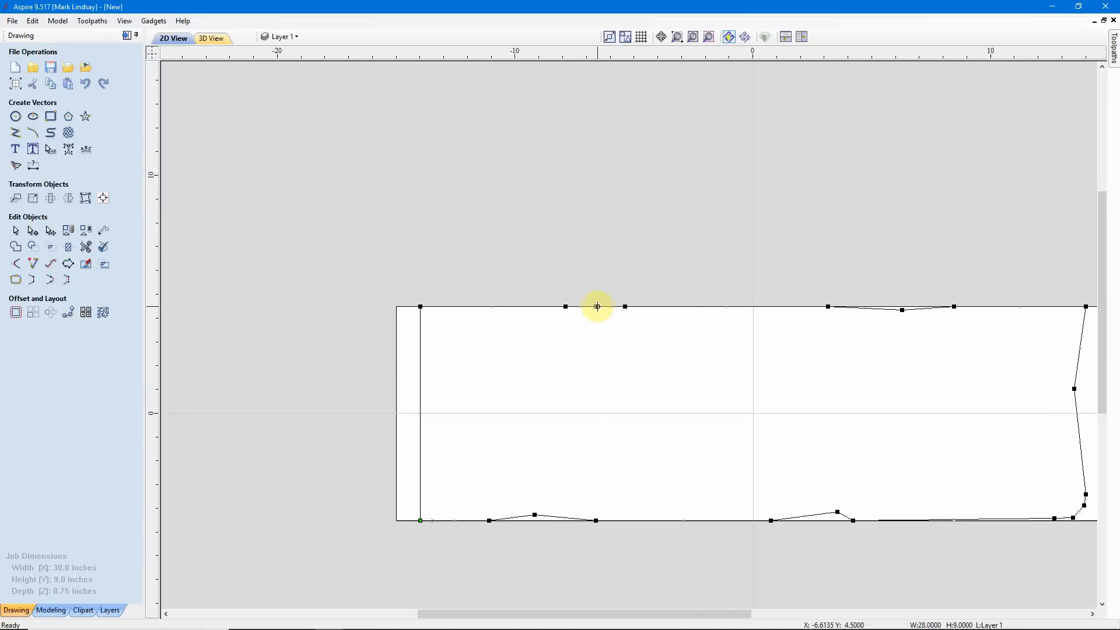
pyautogui.moveTo(597, 306); pyautogui.dragTo(610, 316)
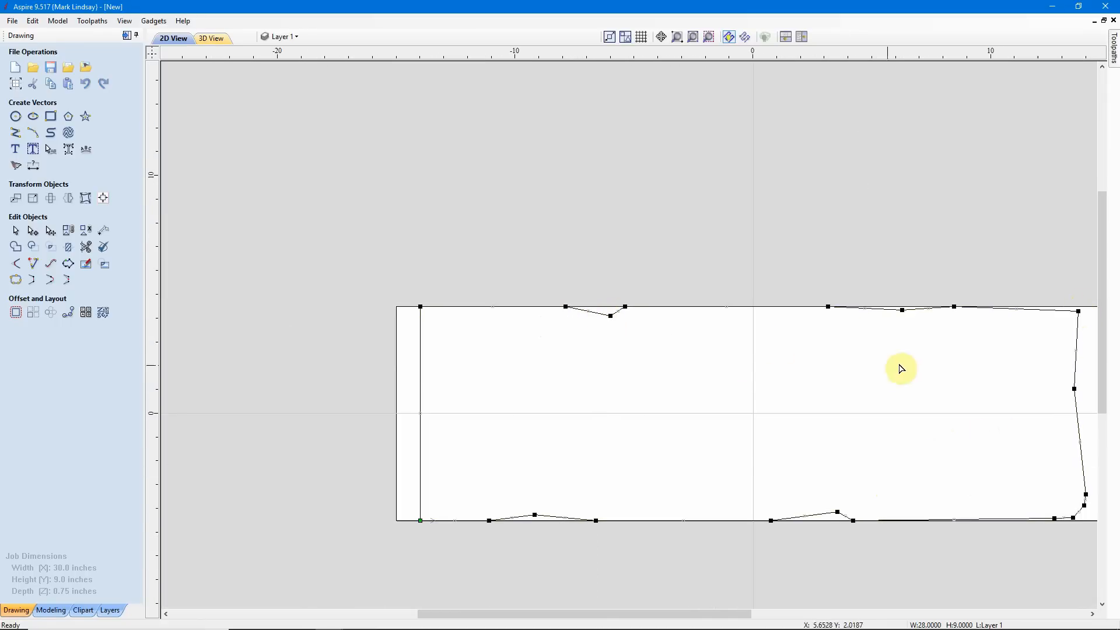
# - Pull the upper-left corner node inward and reshape the corner into a five-node rounded curve by adding points and deleting the surplus one
pyautogui.moveTo(420, 306); pyautogui.dragTo(426, 322)
pyautogui.press('p')
pyautogui.press('p')
pyautogui.scroll(10, 427, 319)
pyautogui.scroll(-4, 467, 319)
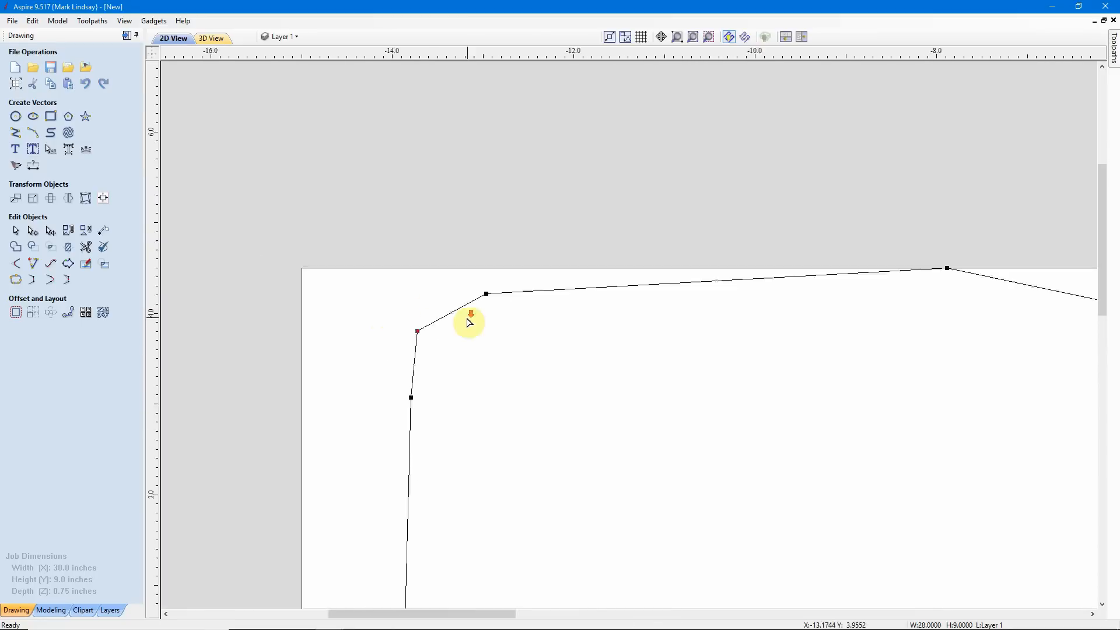
pyautogui.scroll(-4, 467, 319)
pyautogui.scroll(7, 450, 330)
pyautogui.press('p')
pyautogui.press('p')
pyautogui.press('p')
pyautogui.rightClick(436, 299)
pyautogui.click(463, 305)
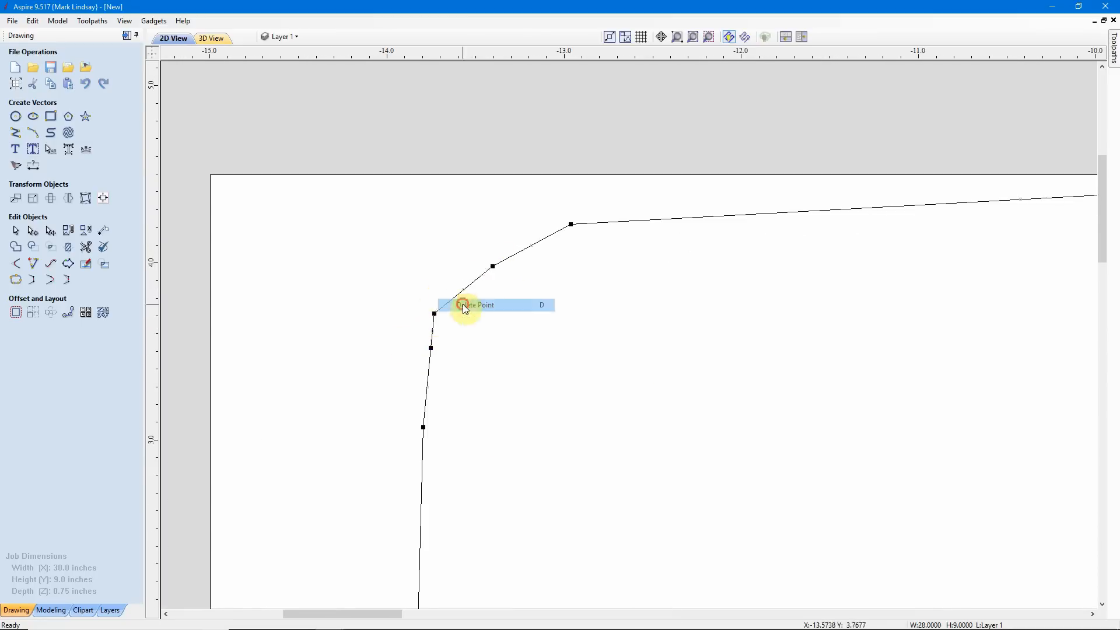
# - Bend the left edge inward at a new midpoint, and pull the lower-left corner inward with an extra node beside it
pyautogui.scroll(-8, 542, 325)
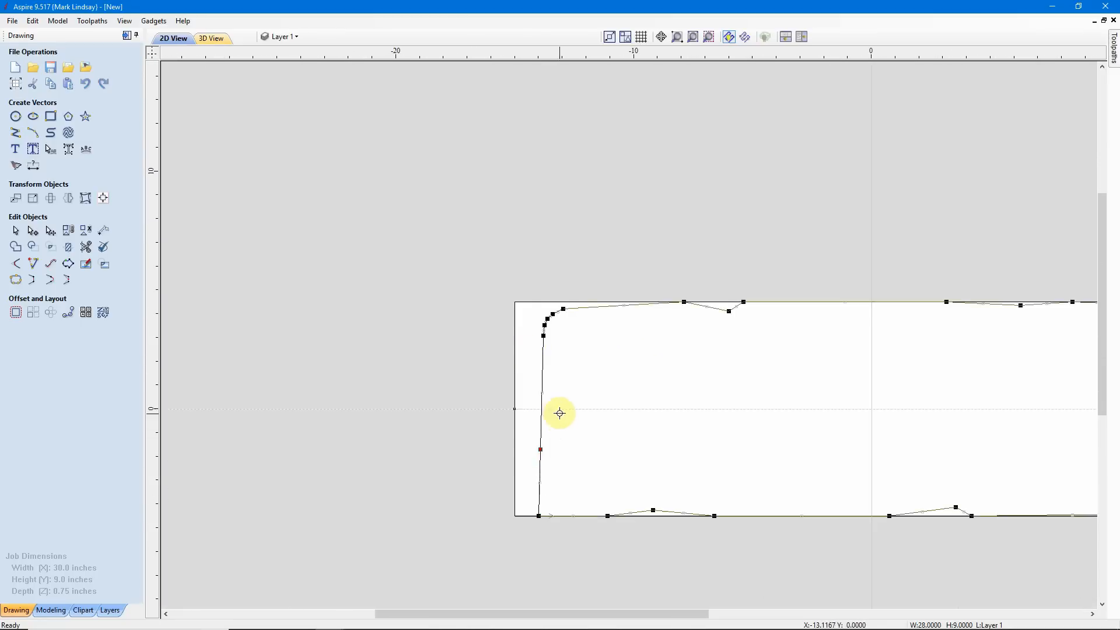
pyautogui.scroll(2, 532, 511)
pyautogui.scroll(-3, 480, 450)
pyautogui.scroll(4, 470, 433)
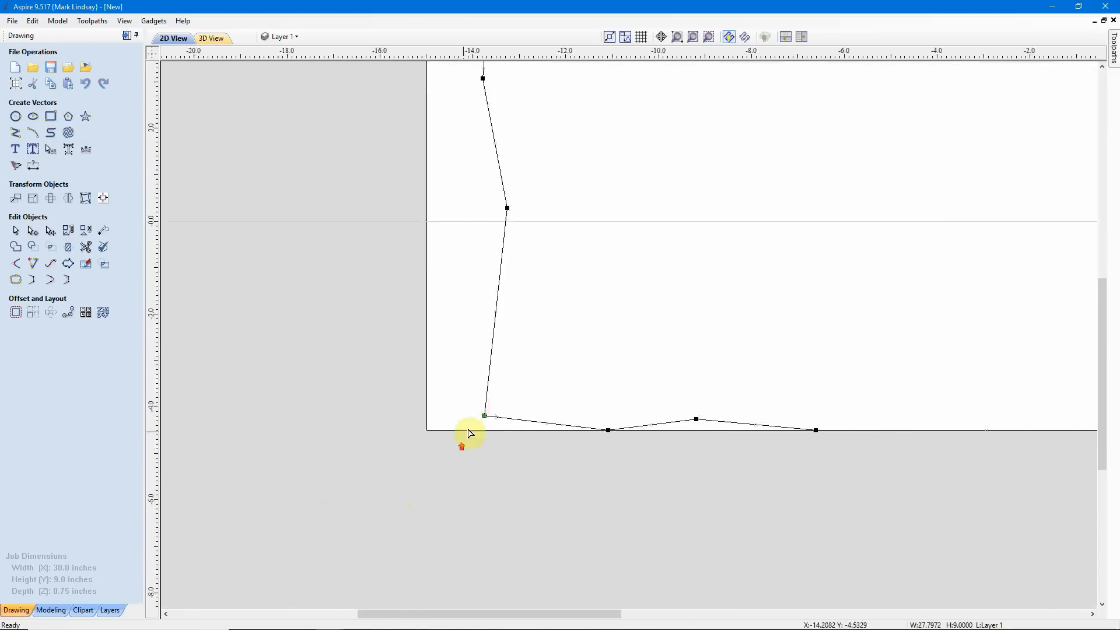
pyautogui.scroll(-3, 470, 433)
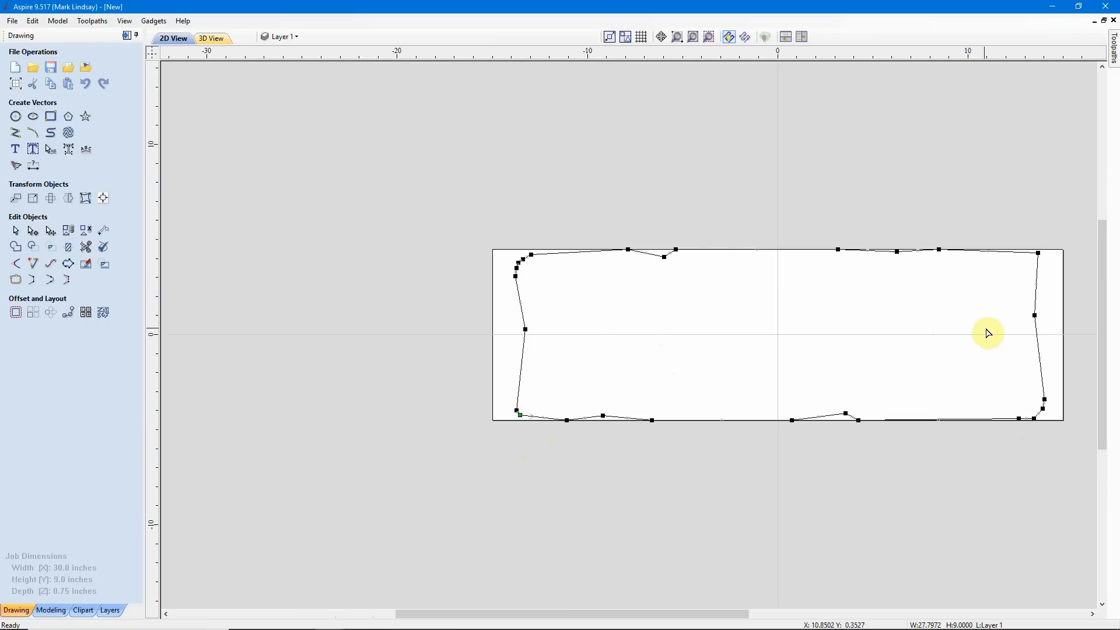
pyautogui.scroll(2, 986, 332)
pyautogui.scroll(-1, 790, 344)
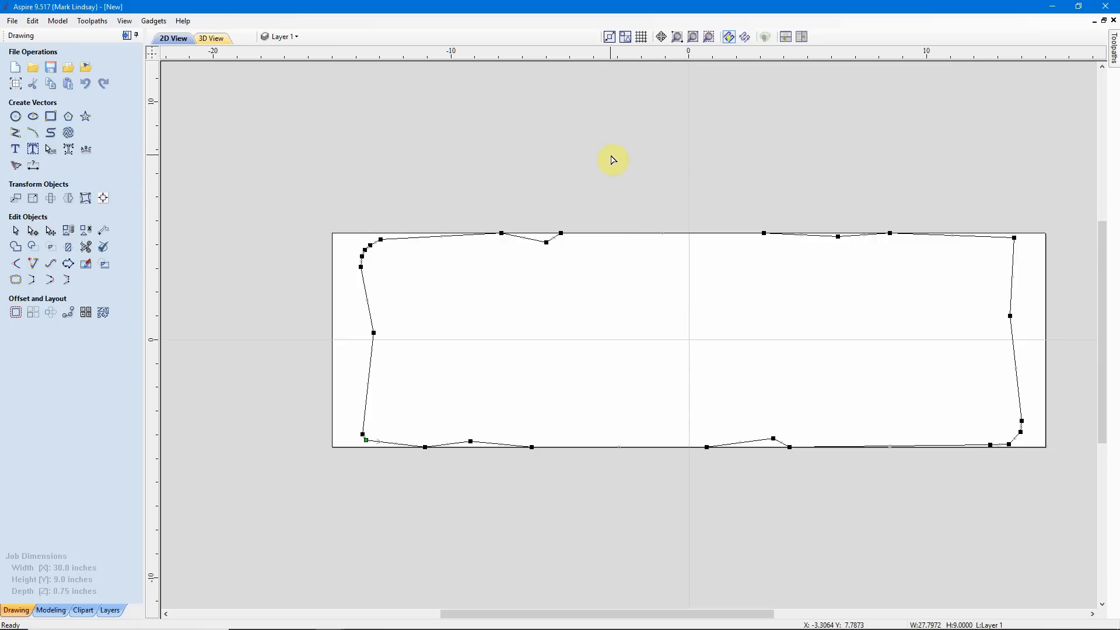
# - Finish node editing of the board outline and leave it deselected
pyautogui.press('n')
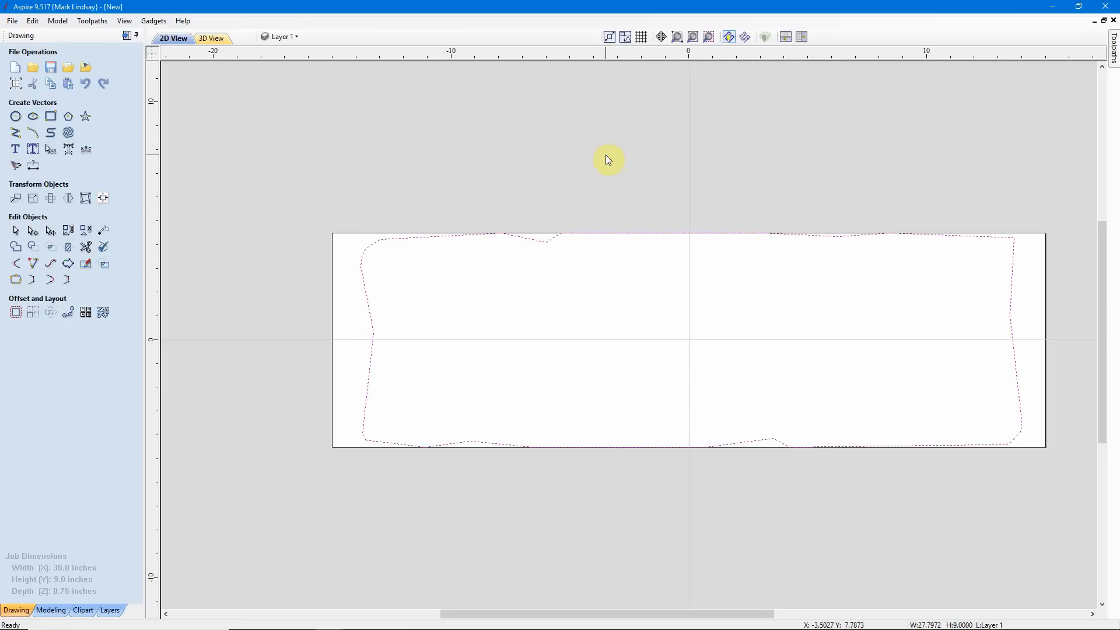
pyautogui.click(605, 155)
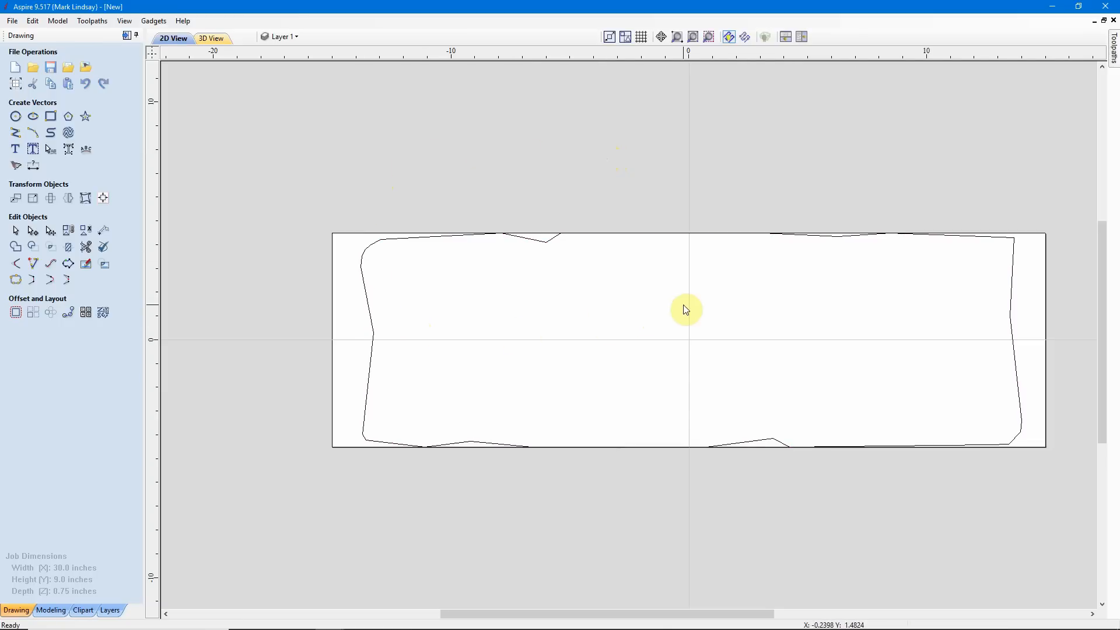
pyautogui.click(367, 300)
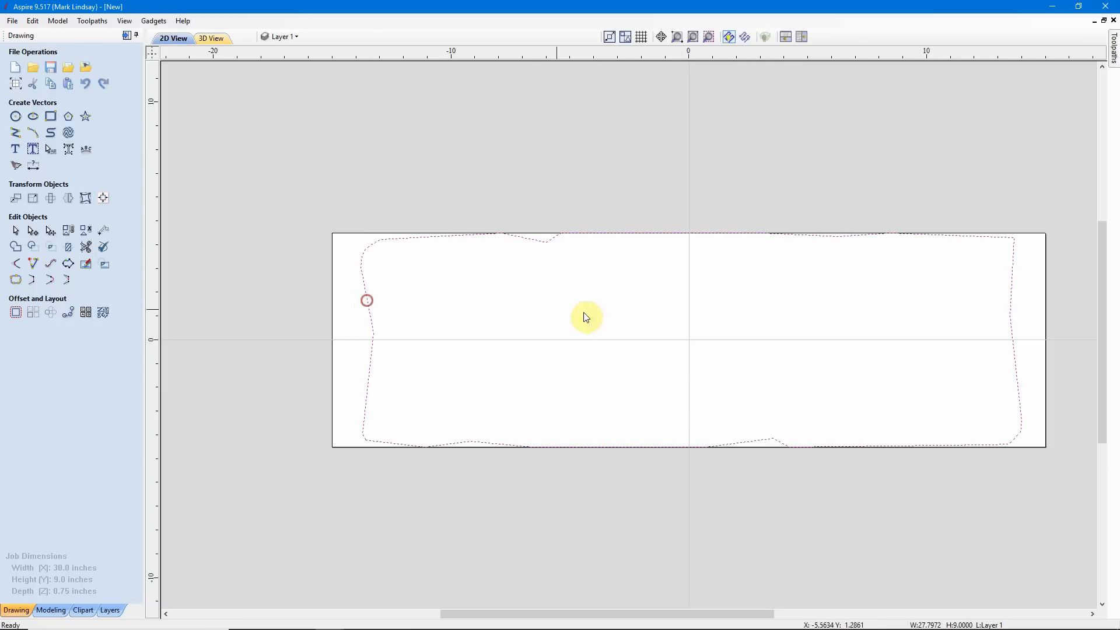
pyautogui.click(483, 284)
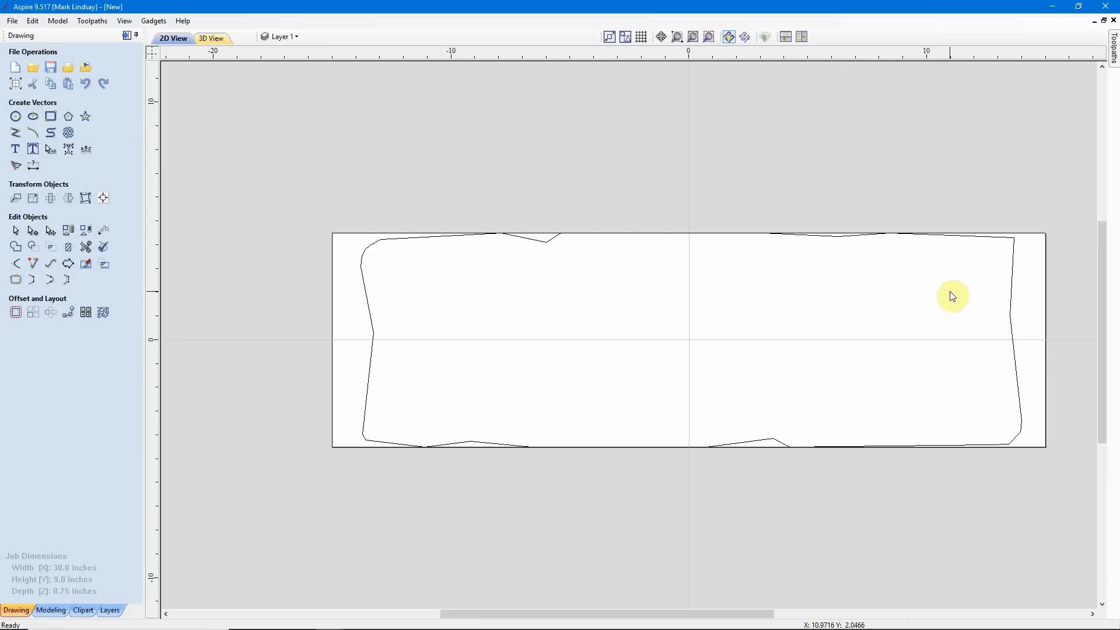
# - Create the text "GOOD FENCES MAKE GOOD NEIGHBORS" in the TrueType font Messy Annie
pyautogui.click(16, 151)
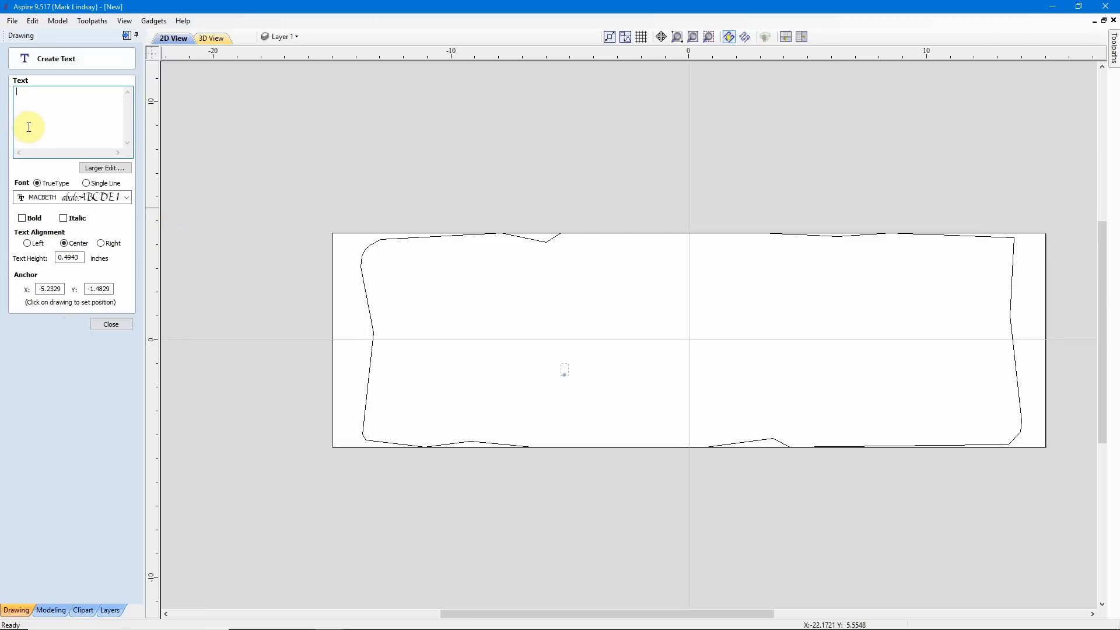
pyautogui.click(127, 197)
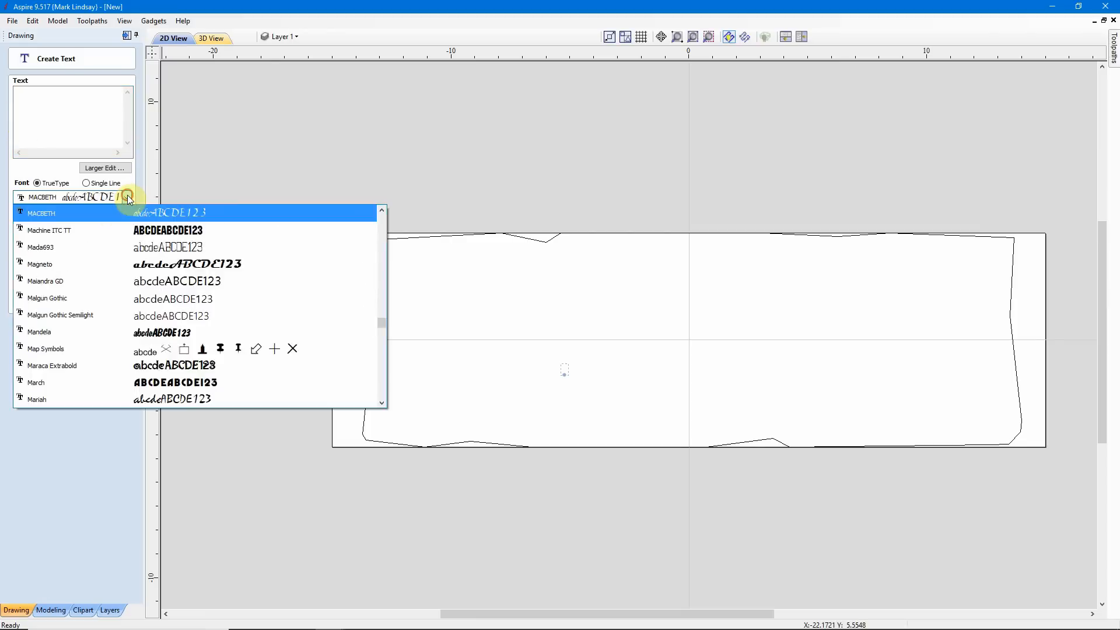
pyautogui.scroll(-1, 106, 256)
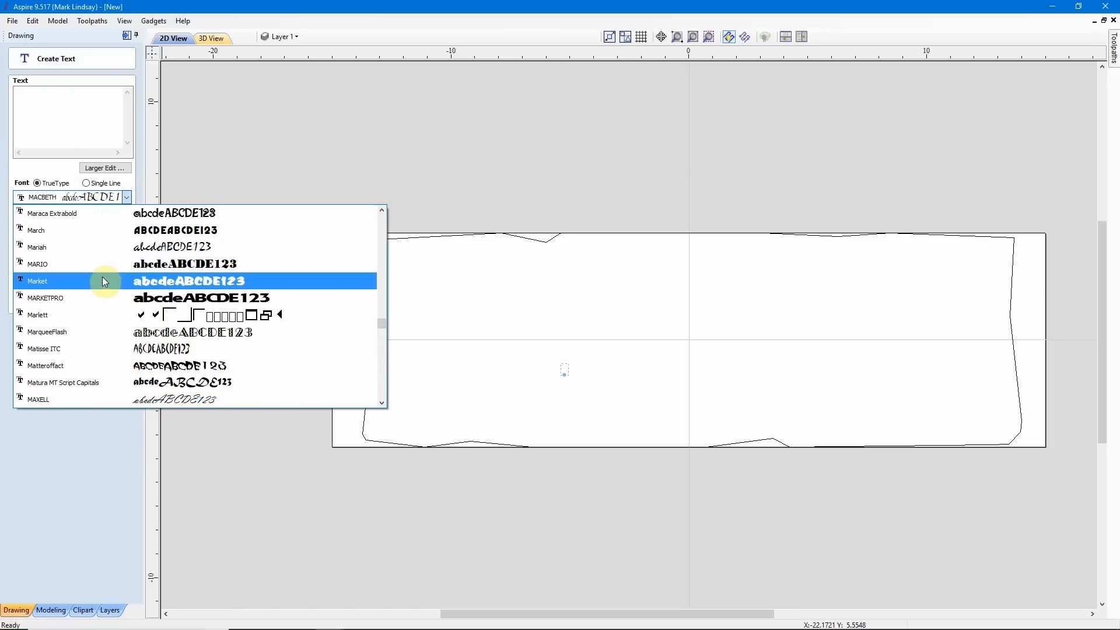
pyautogui.scroll(-4, 105, 280)
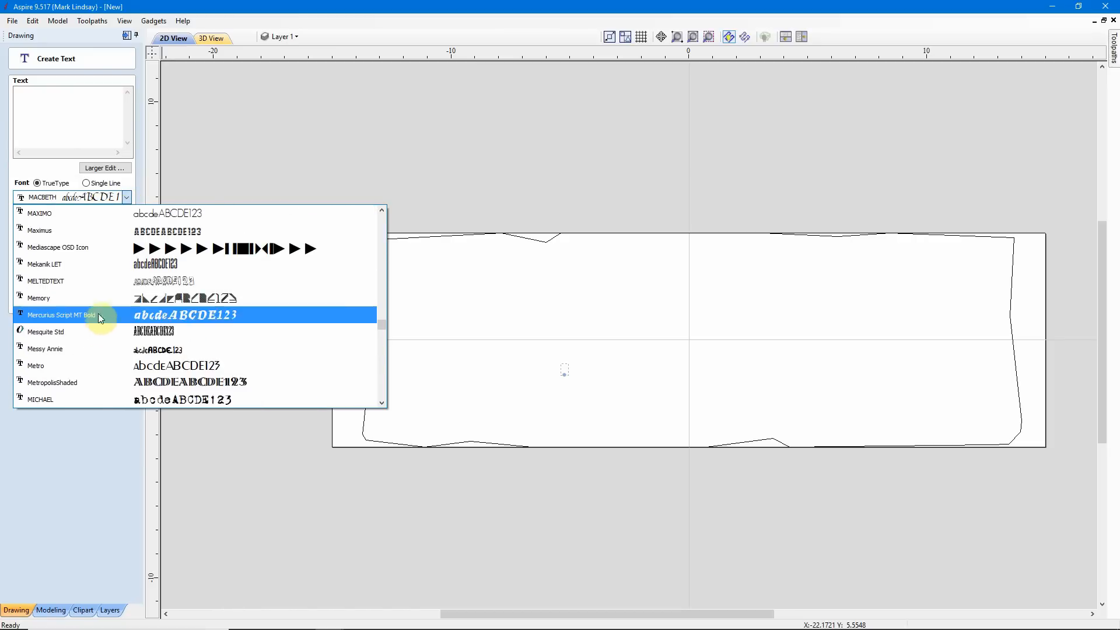
pyautogui.click(113, 349)
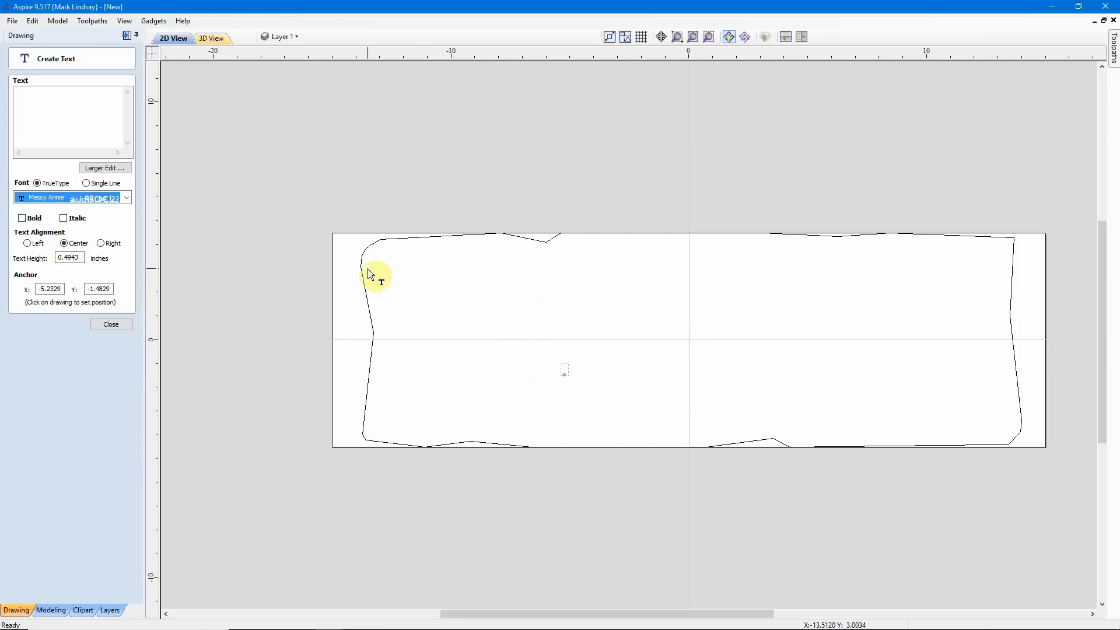
pyautogui.click(52, 98)
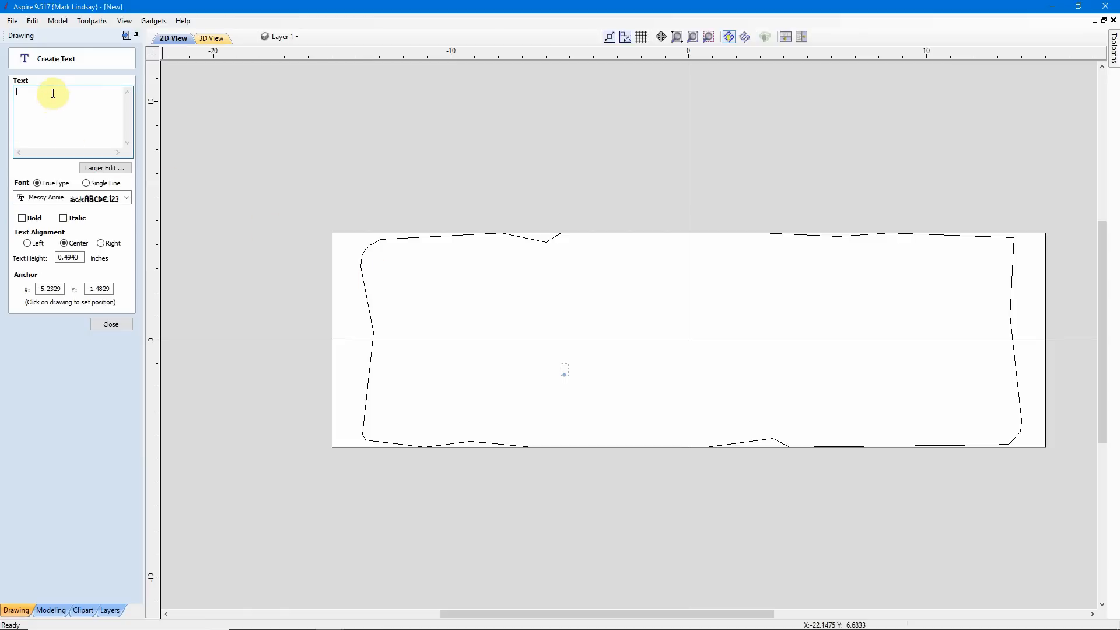
pyautogui.write('GOOD FENCES MAKE GOOD NEIGHBORS')
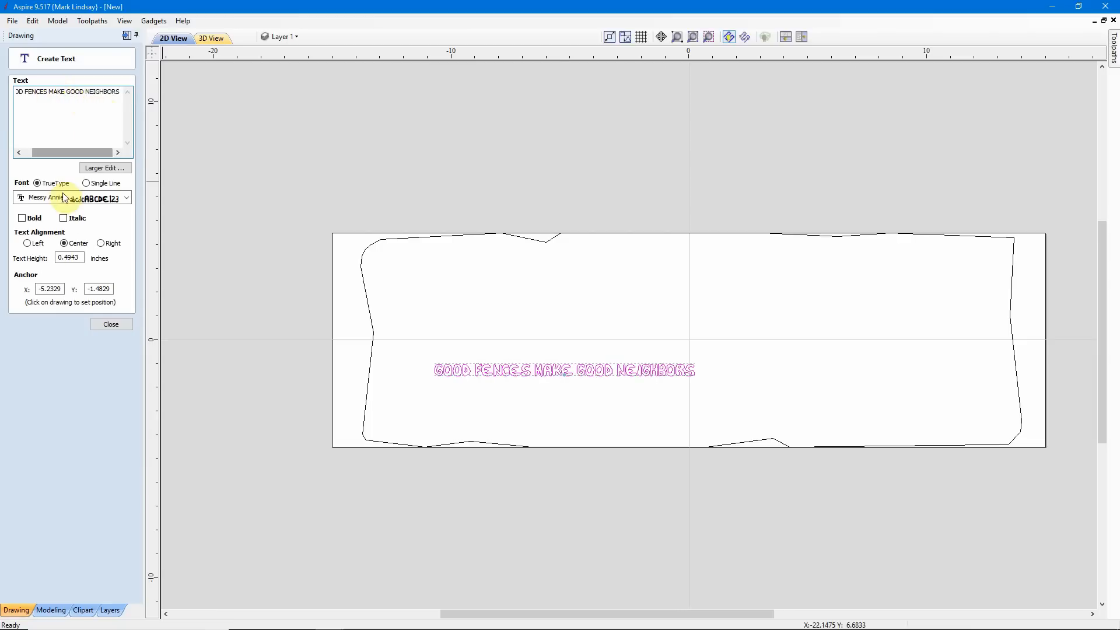
pyautogui.click(97, 325)
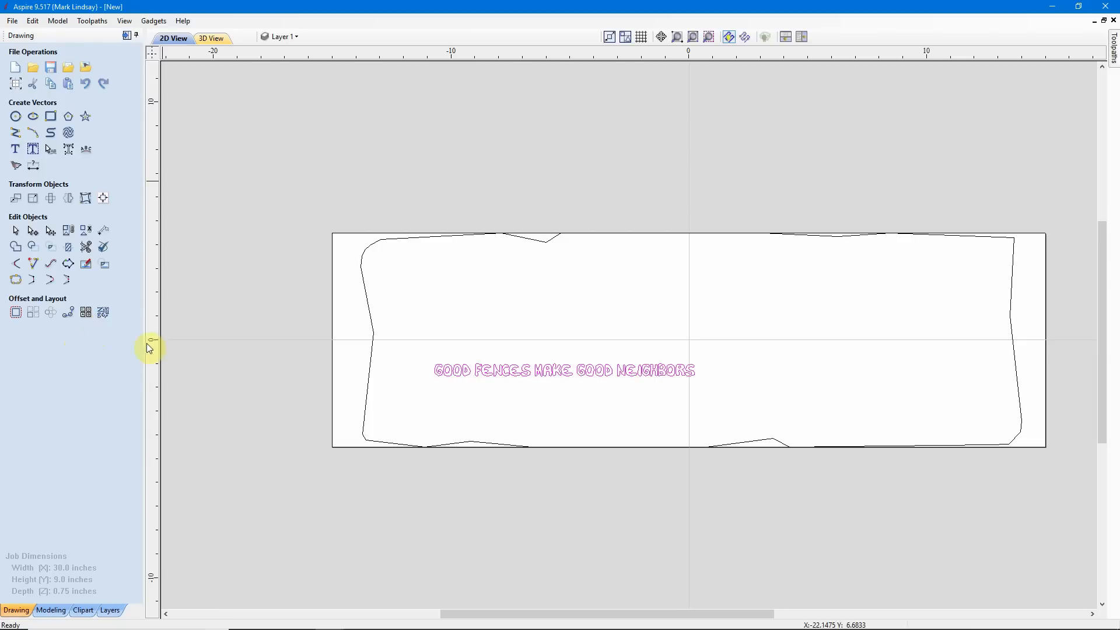
# - Centre the text horizontally in the board's upper half and stretch it to about 24.3 inches wide by 2.2 inches high
pyautogui.click(546, 372)
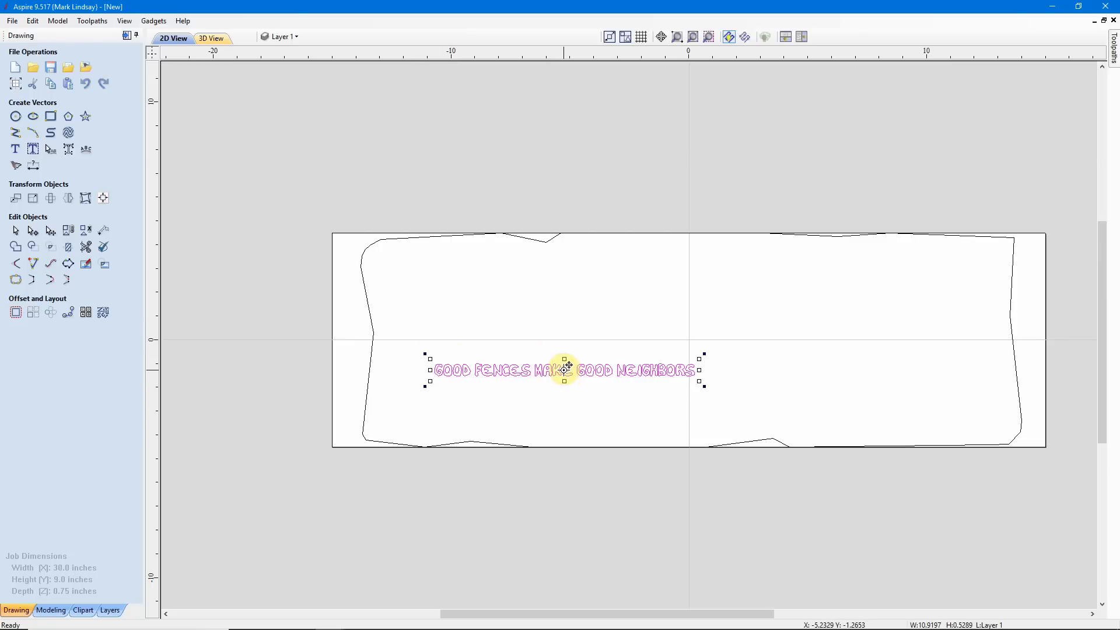
pyautogui.moveTo(564, 369); pyautogui.dragTo(690, 287)
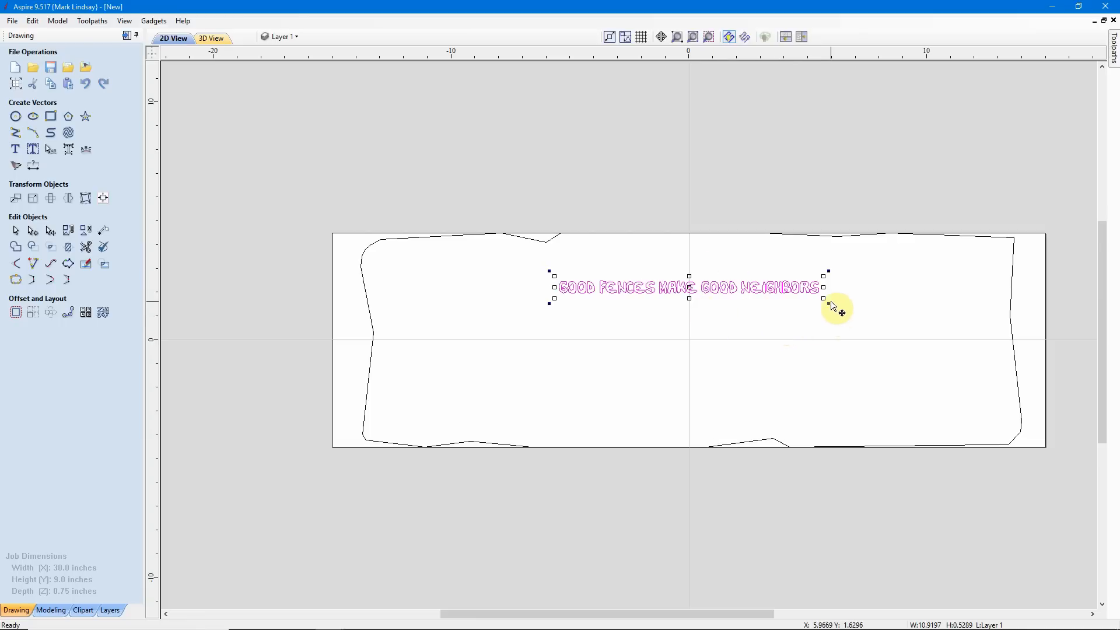
pyautogui.moveTo(823, 297); pyautogui.dragTo(830, 302)
pyautogui.moveTo(830, 301); pyautogui.dragTo(834, 302)
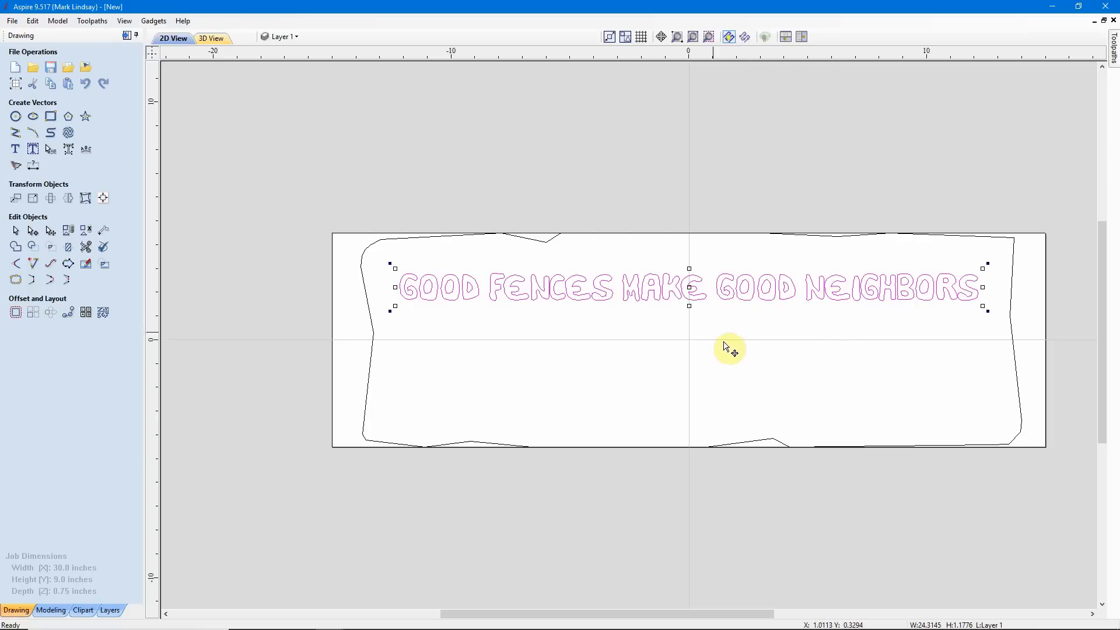
pyautogui.click(690, 305)
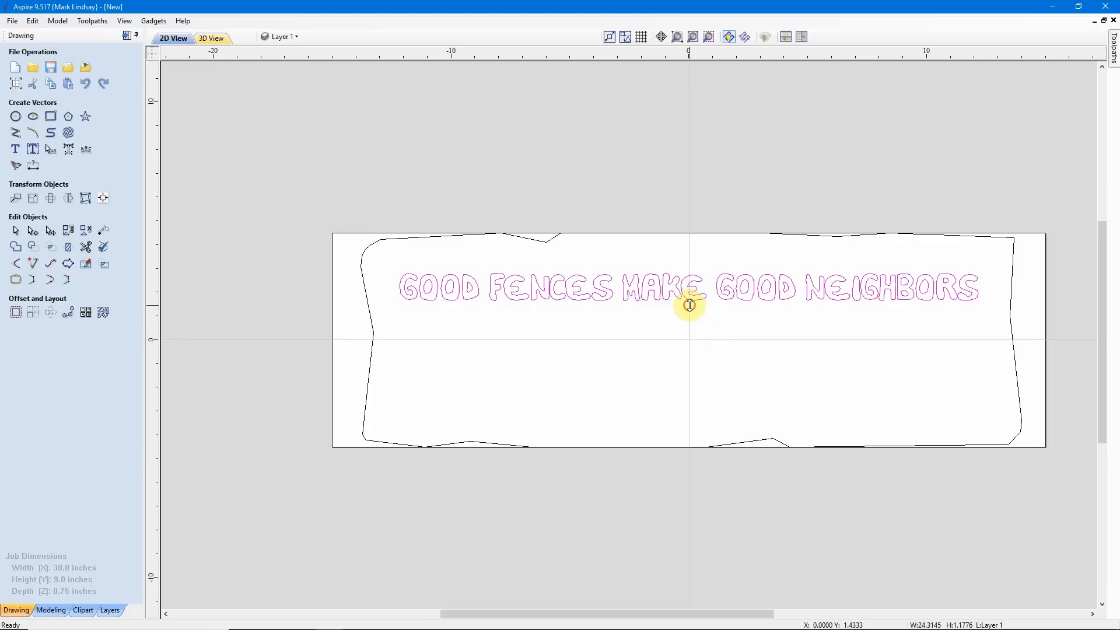
pyautogui.moveTo(690, 305); pyautogui.dragTo(692, 315)
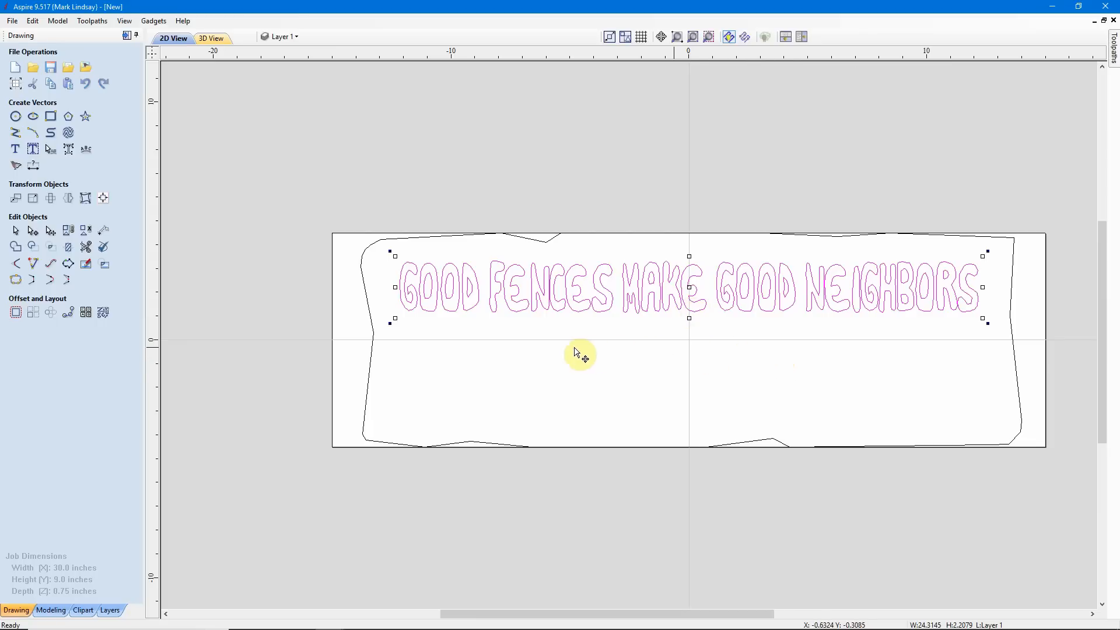
# - Deselect the sign text and examine the spacing between its letters, especially the N and C in FENCES
pyautogui.click(642, 397)
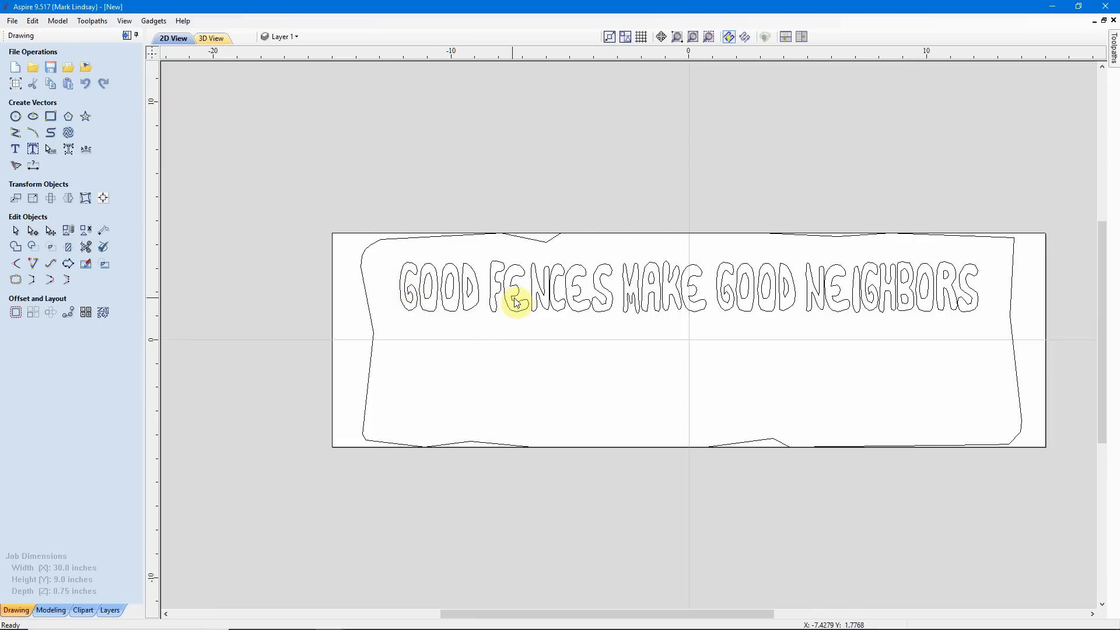
pyautogui.scroll(5, 539, 308)
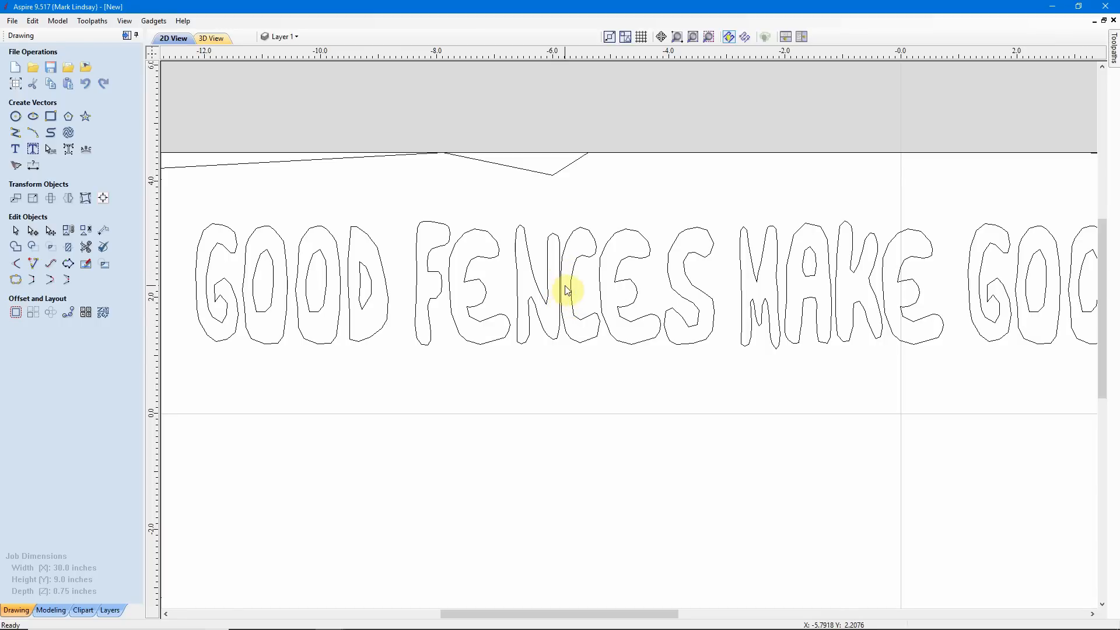
pyautogui.scroll(-1, 555, 288)
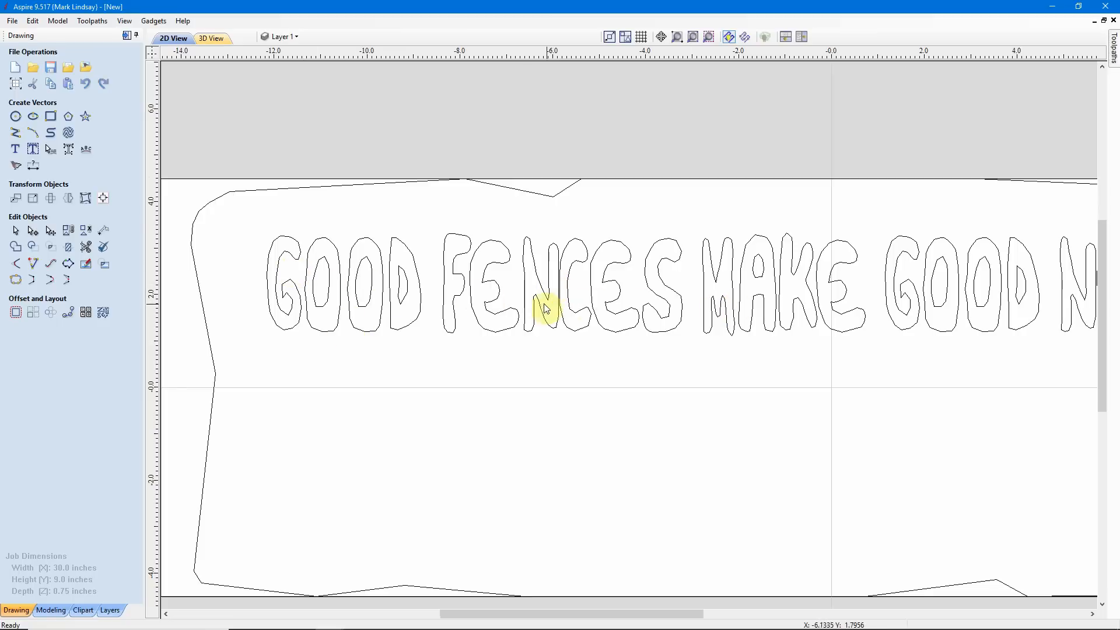
pyautogui.scroll(-1, 548, 308)
pyautogui.scroll(-1, 680, 303)
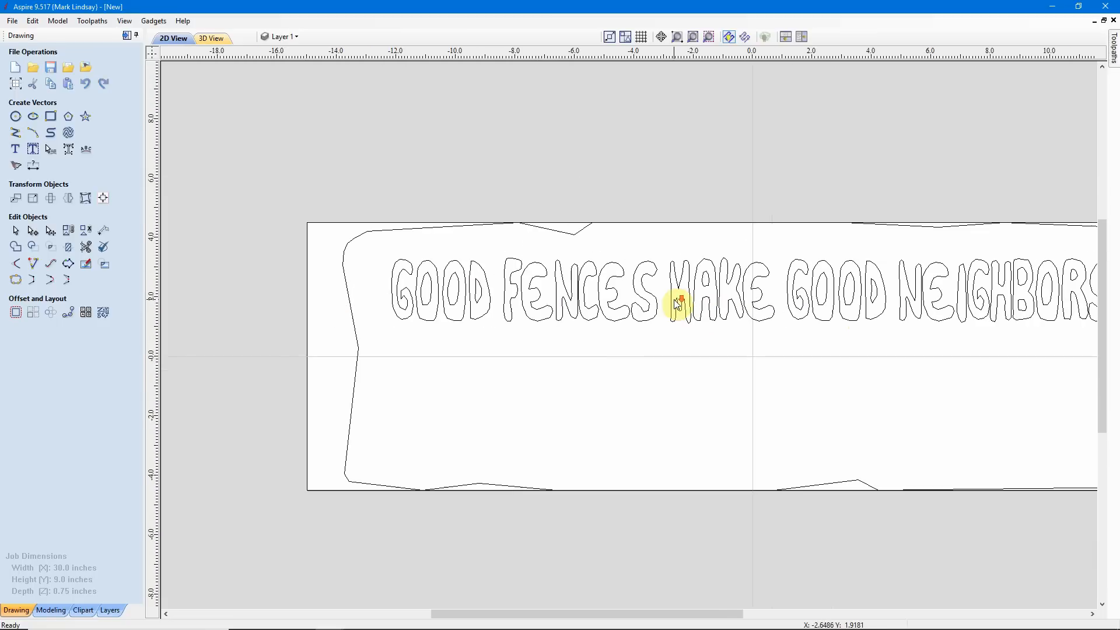
pyautogui.click(708, 37)
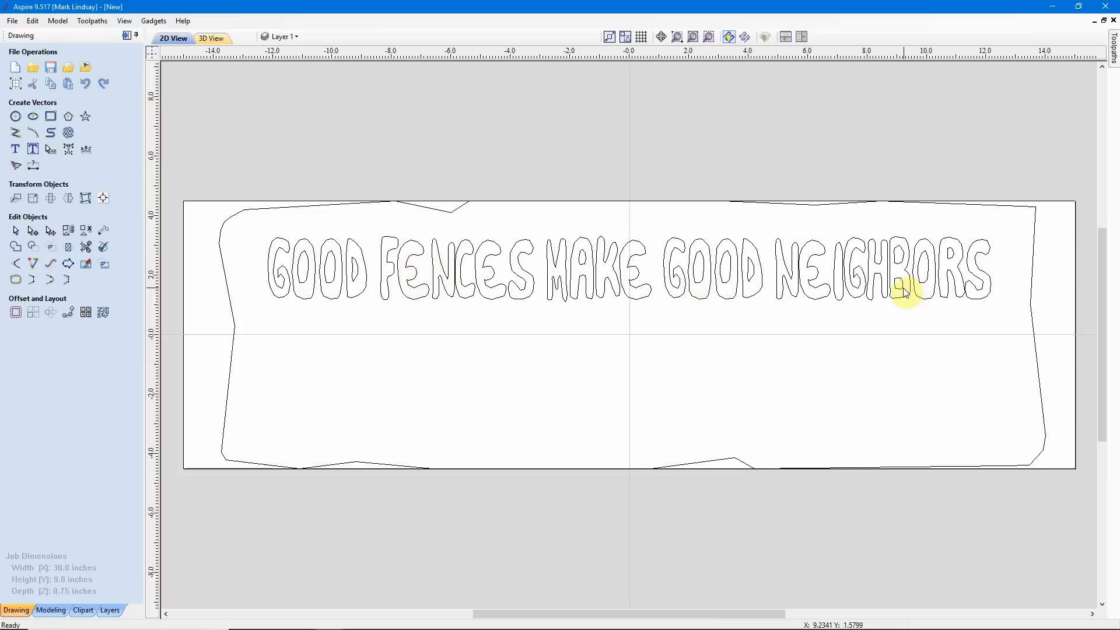
# - Kern the sign text interactively to widen the gap between the N and C in FENCES
pyautogui.click(51, 152)
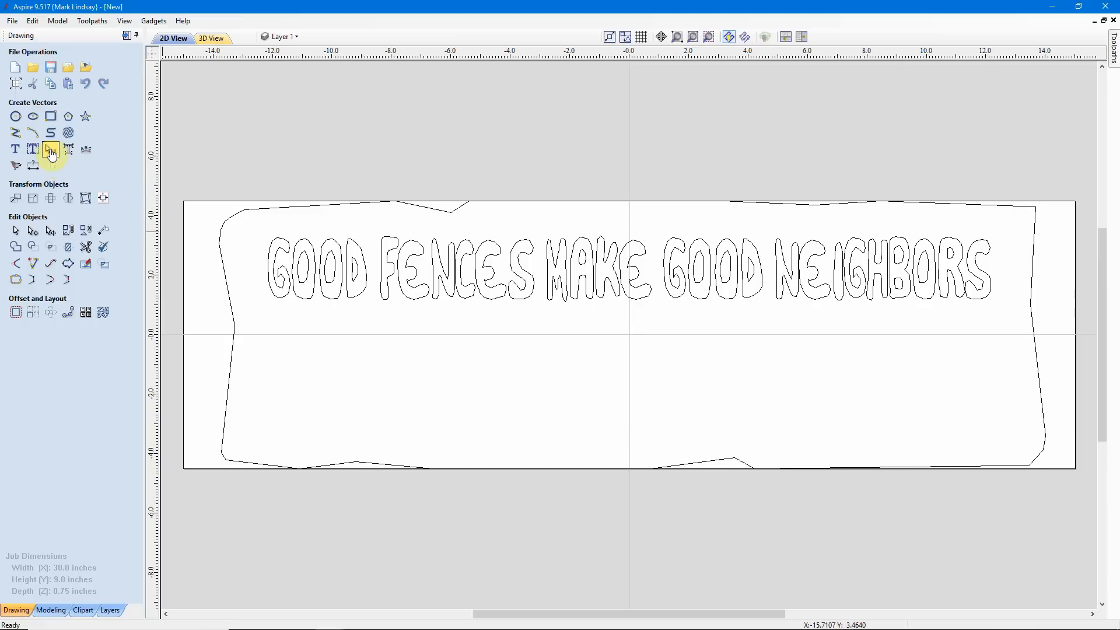
pyautogui.scroll(4, 445, 299)
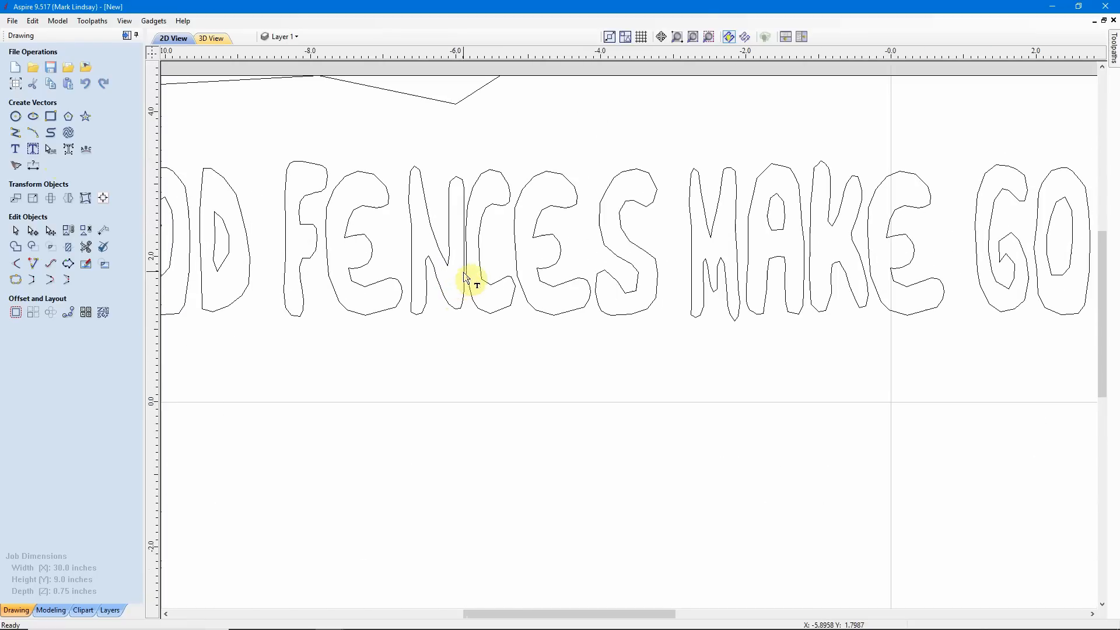
pyautogui.scroll(3, 470, 251)
pyautogui.scroll(3, 471, 247)
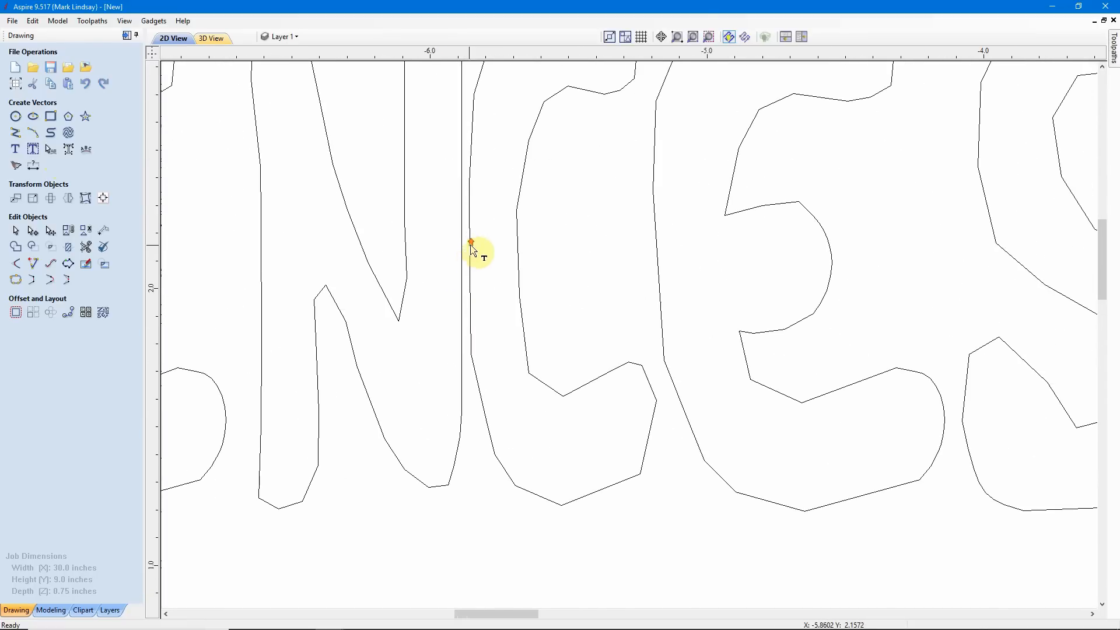
pyautogui.click(474, 112)
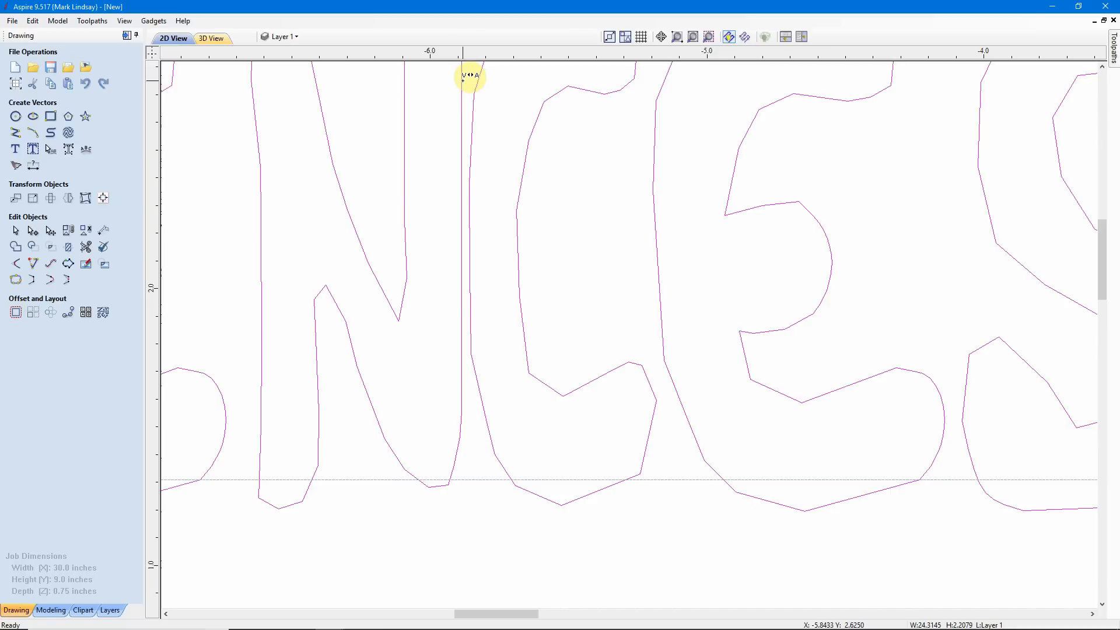
pyautogui.keyDown('shift'); pyautogui.click(463, 81); pyautogui.keyUp('shift')
pyautogui.keyDown('shift'); pyautogui.click(463, 81); pyautogui.keyUp('shift')
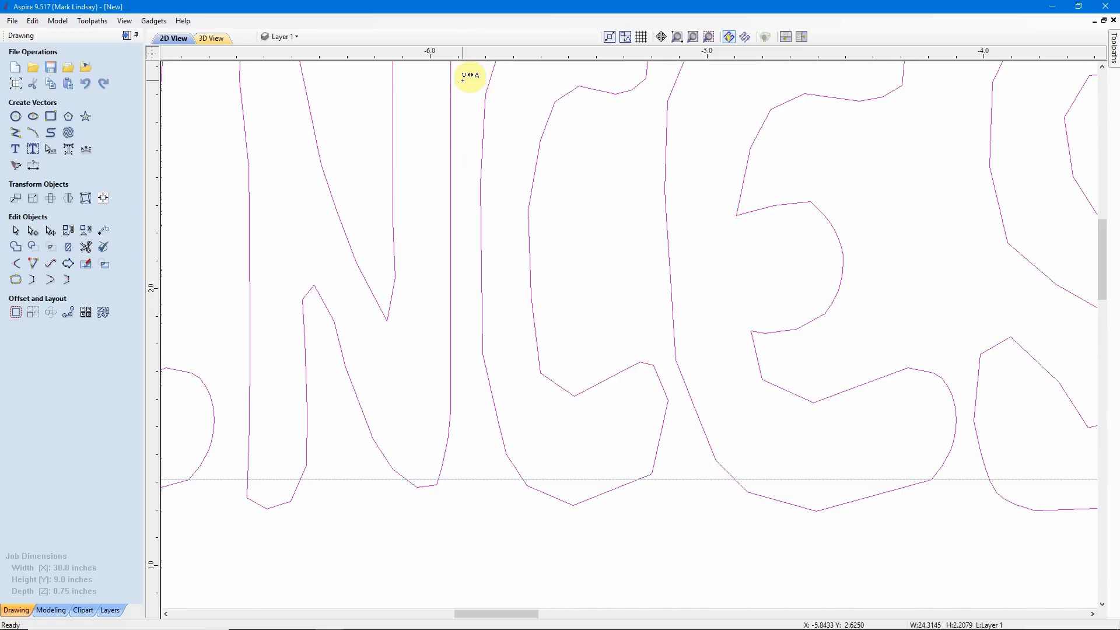
pyautogui.keyDown('shift'); pyautogui.click(463, 80); pyautogui.keyUp('shift')
# - Widen the gap between the A and K in MAKE
pyautogui.scroll(-8, 470, 76)
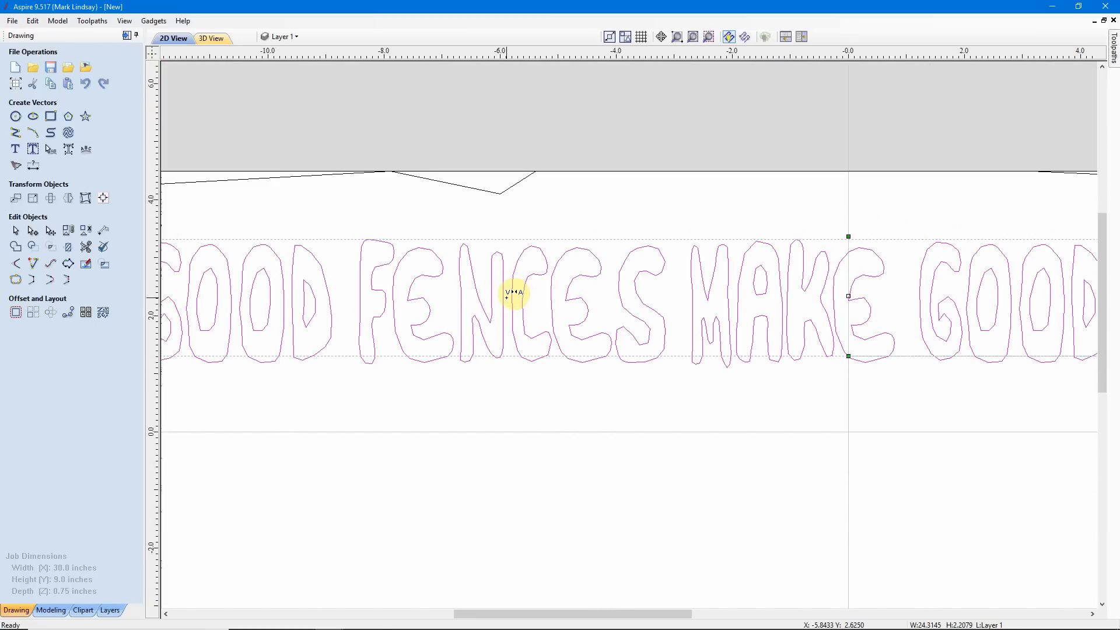
pyautogui.scroll(-1, 513, 293)
pyautogui.scroll(4, 753, 338)
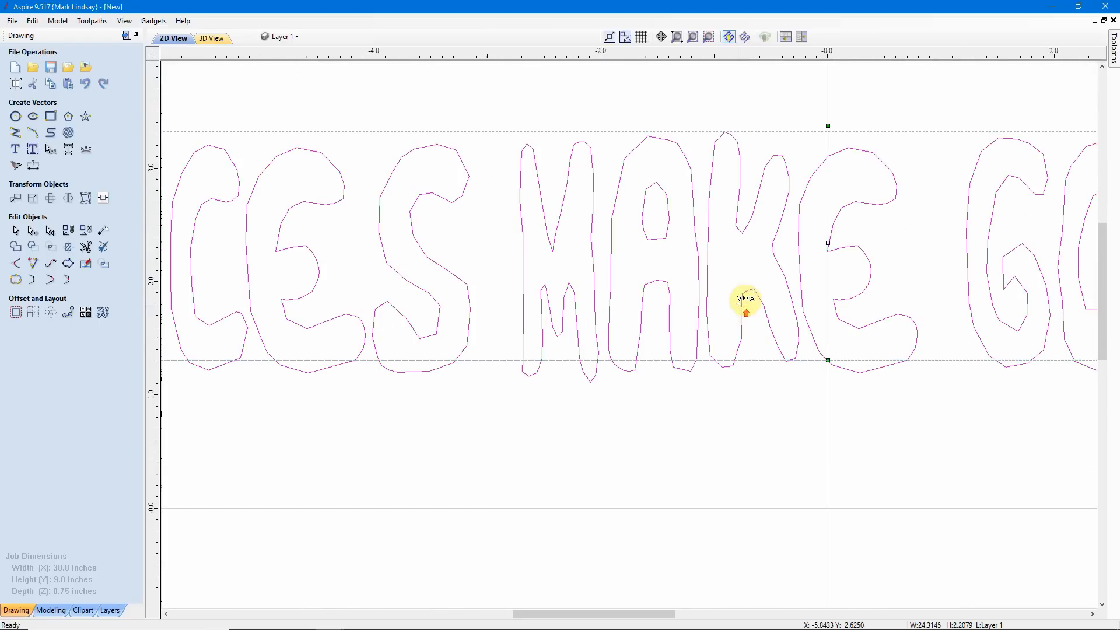
pyautogui.click(693, 200)
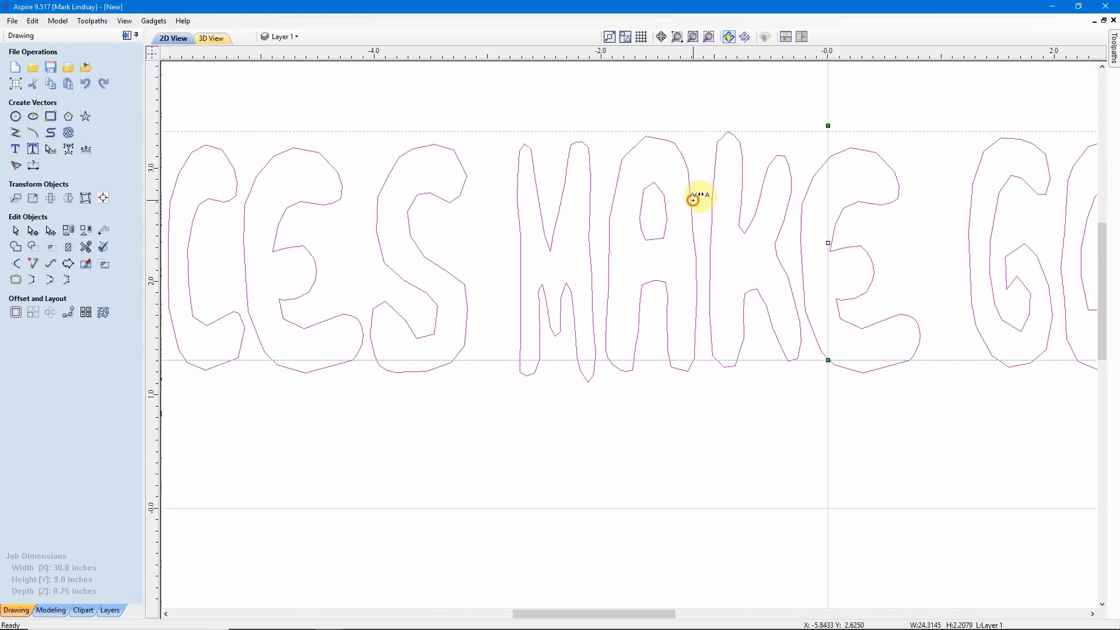
# - Widen the gaps between N and E and between I and G in NEIGHBORS
pyautogui.scroll(-4, 579, 316)
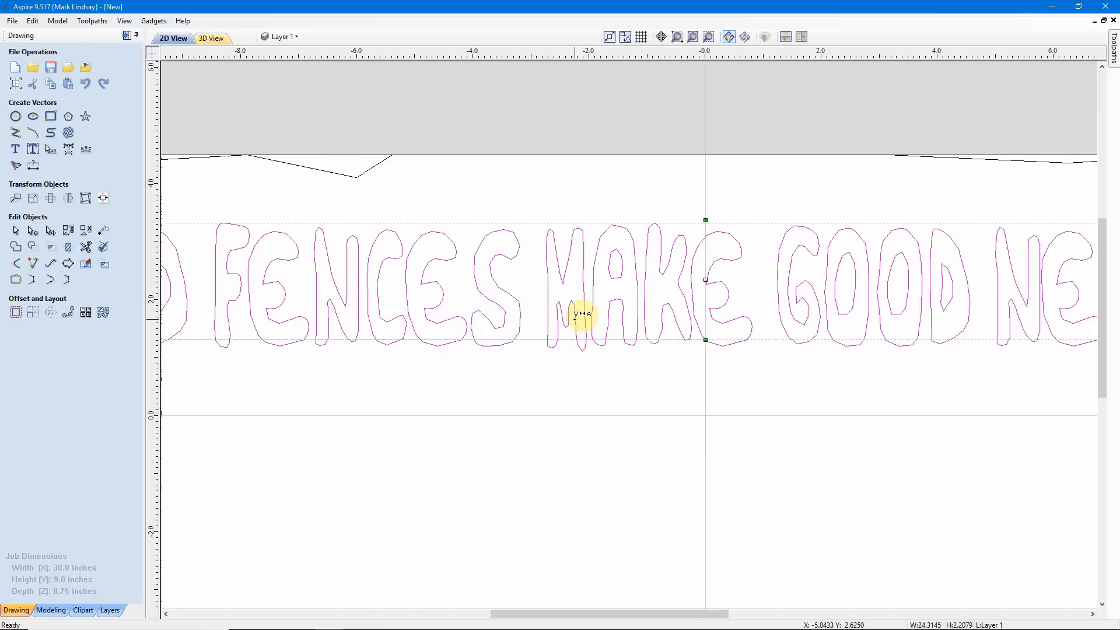
pyautogui.scroll(-2, 580, 315)
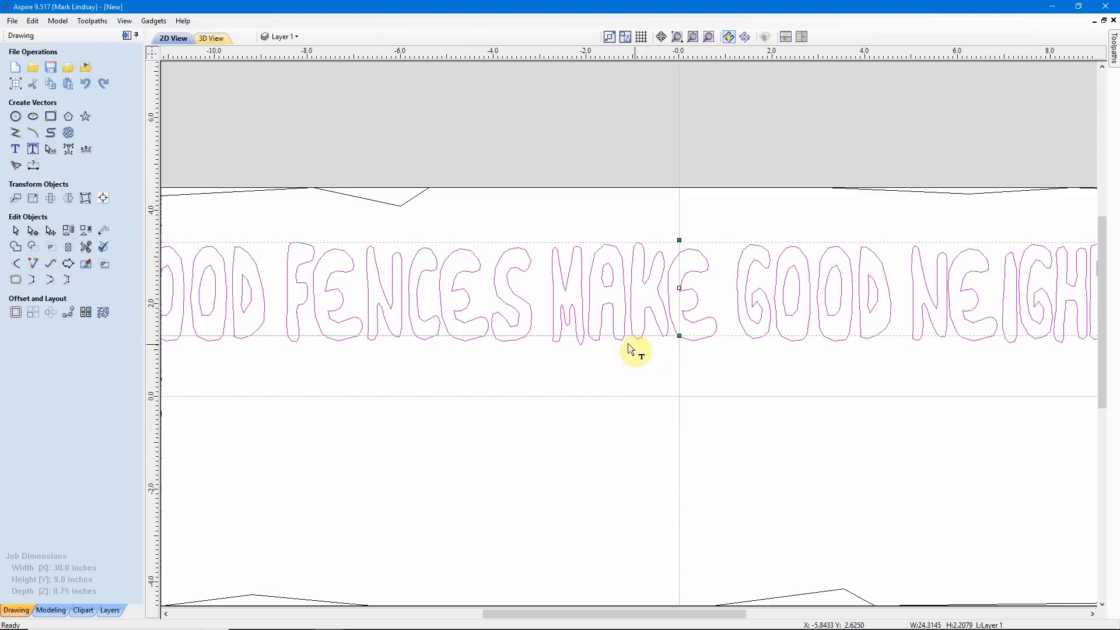
pyautogui.scroll(-2, 633, 350)
pyautogui.scroll(4, 871, 385)
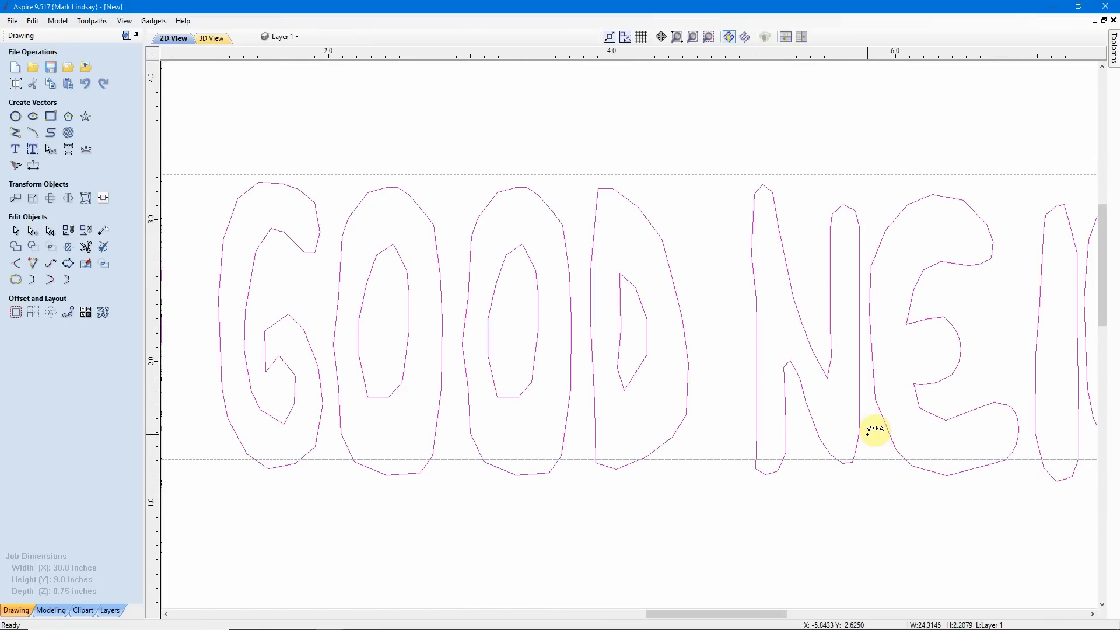
pyautogui.scroll(-2, 868, 433)
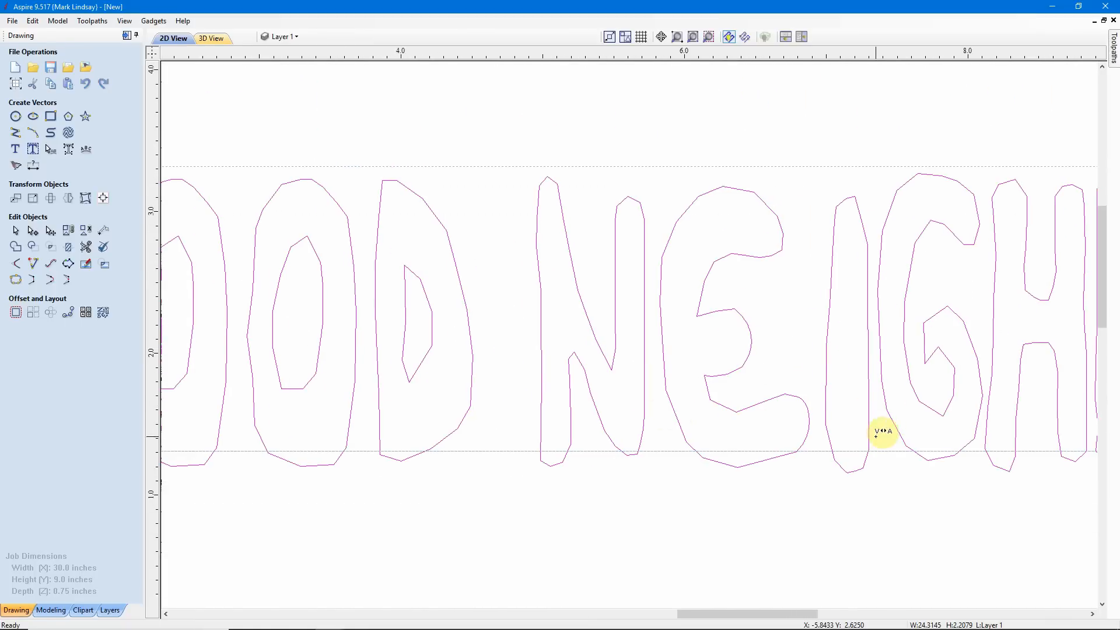
pyautogui.scroll(-3, 882, 435)
pyautogui.scroll(3, 947, 461)
pyautogui.scroll(-3, 952, 392)
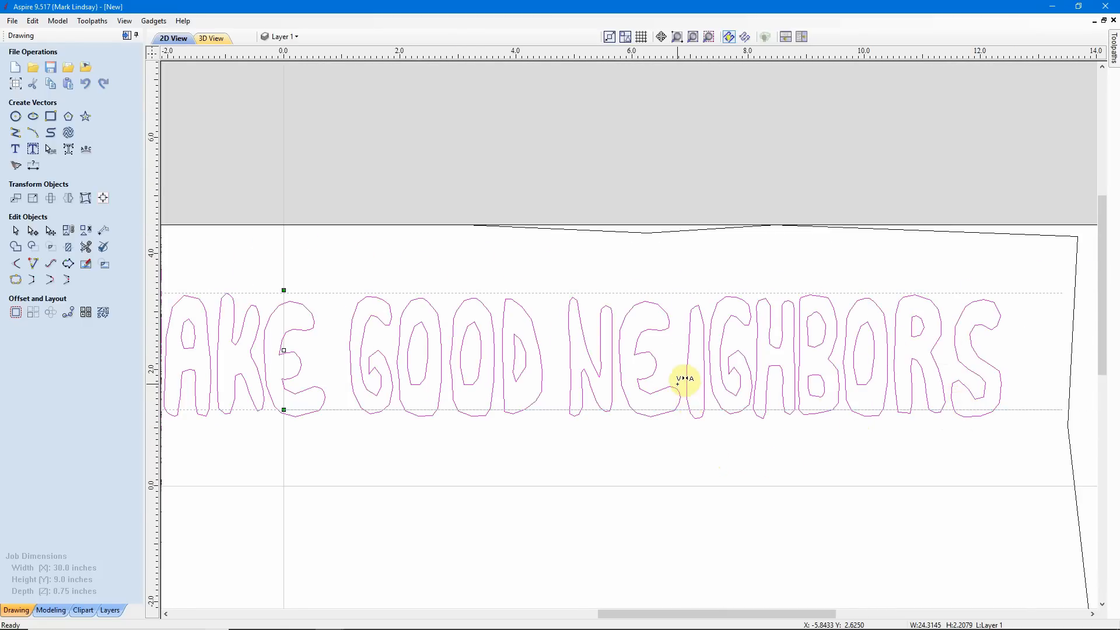
pyautogui.scroll(2, 681, 373)
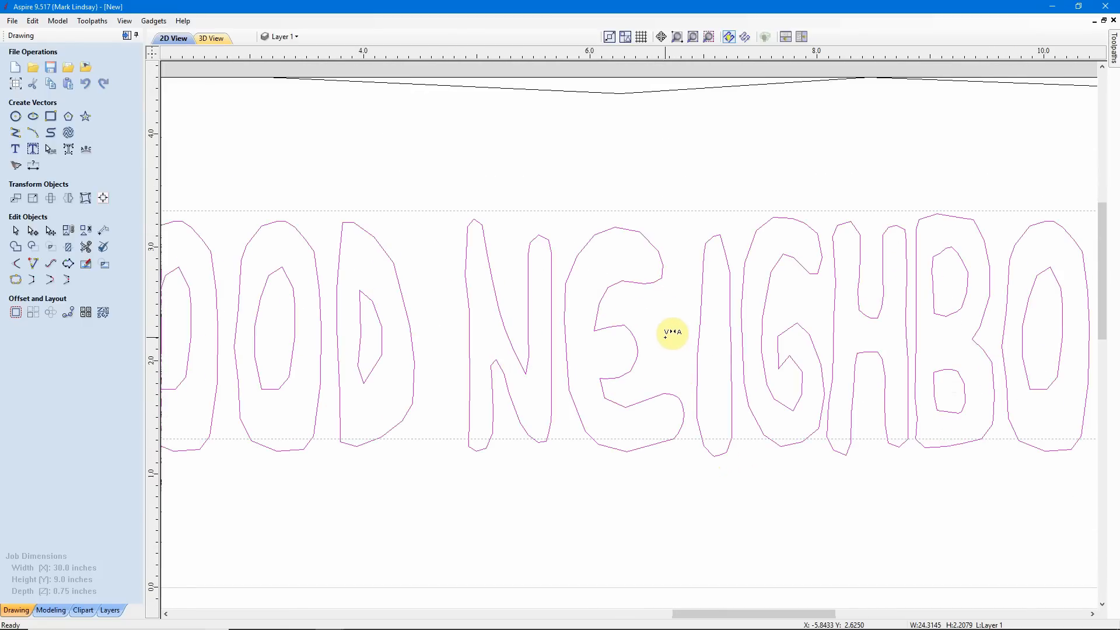
pyautogui.scroll(-1, 766, 446)
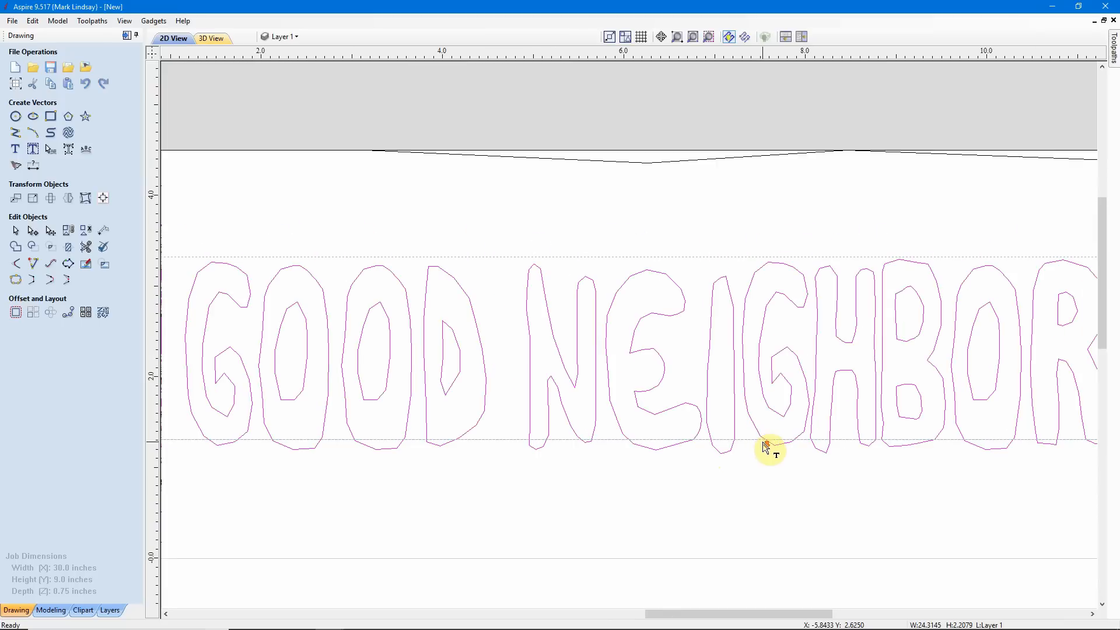
pyautogui.scroll(-1, 817, 438)
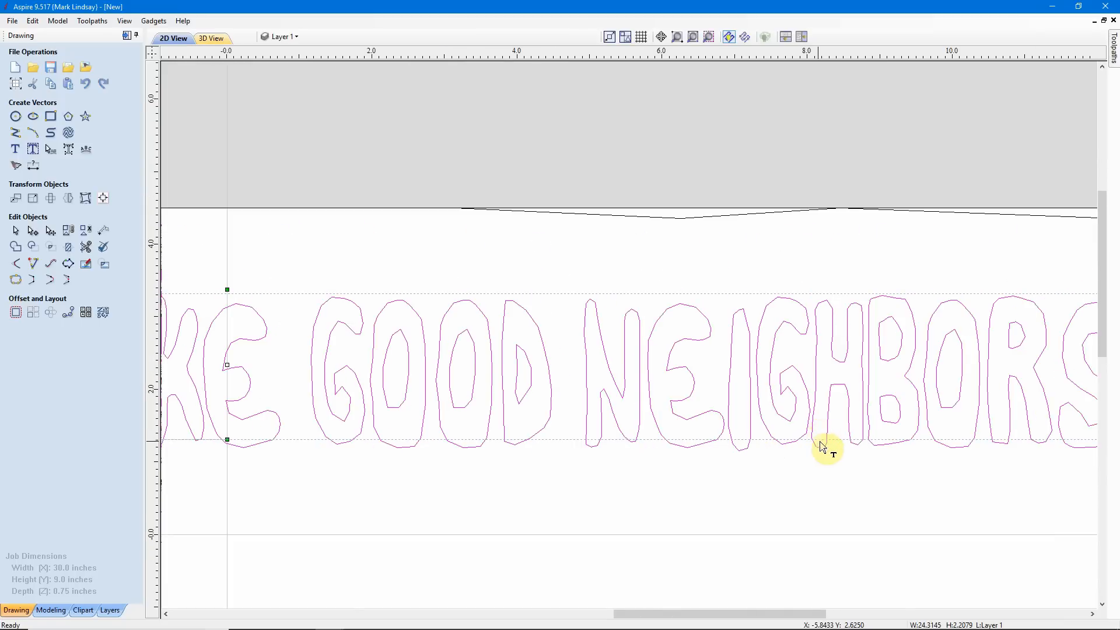
# - Tighten the gap between the two O's in the second GOOD, and leave text kerning with the text deselected
pyautogui.scroll(-1, 820, 450)
pyautogui.scroll(1, 528, 423)
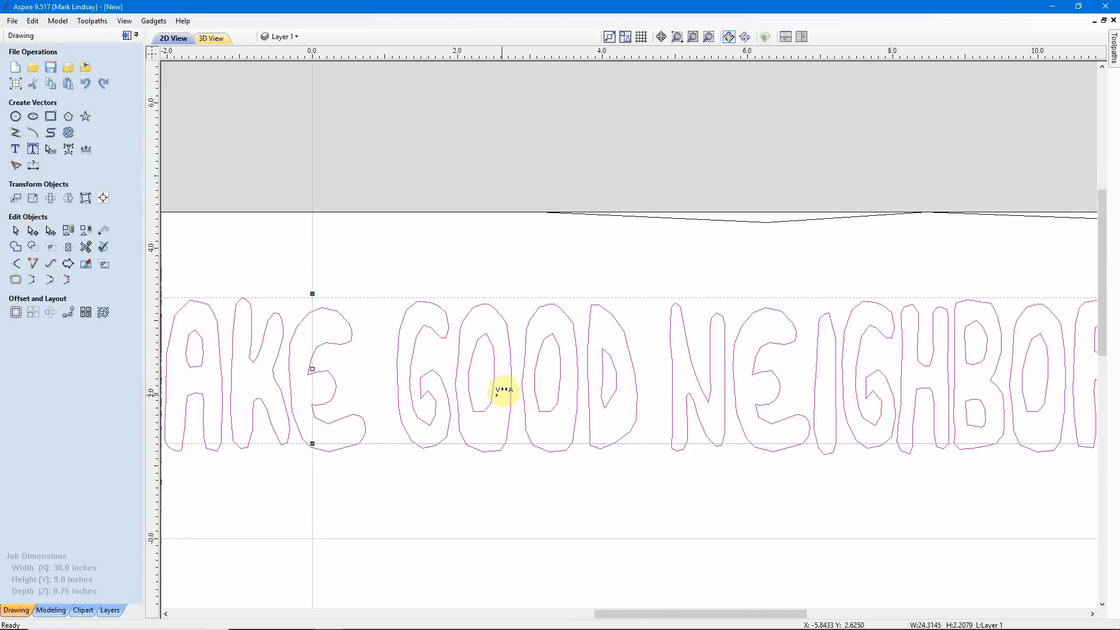
pyautogui.scroll(2, 507, 391)
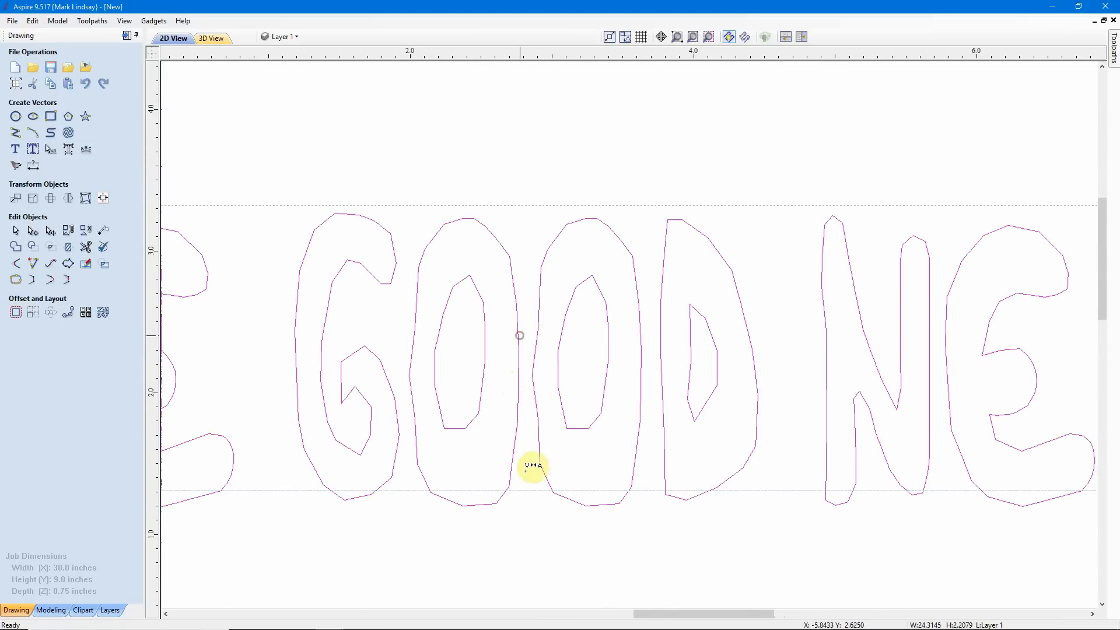
pyautogui.scroll(-4, 805, 497)
pyautogui.scroll(2, 370, 400)
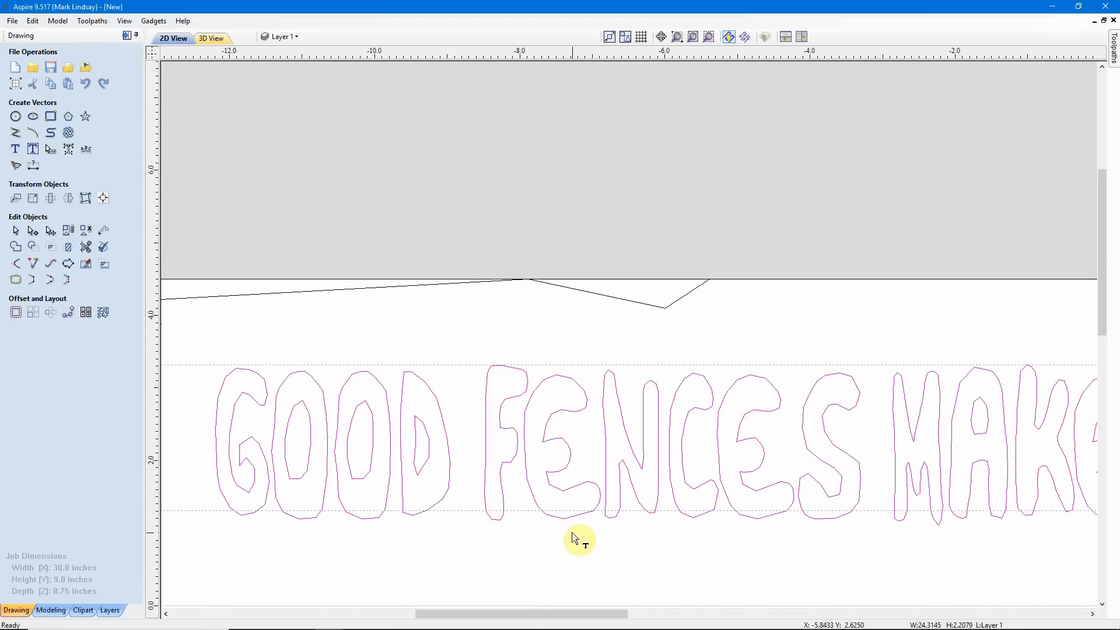
pyautogui.scroll(-4, 545, 532)
pyautogui.scroll(-1, 550, 479)
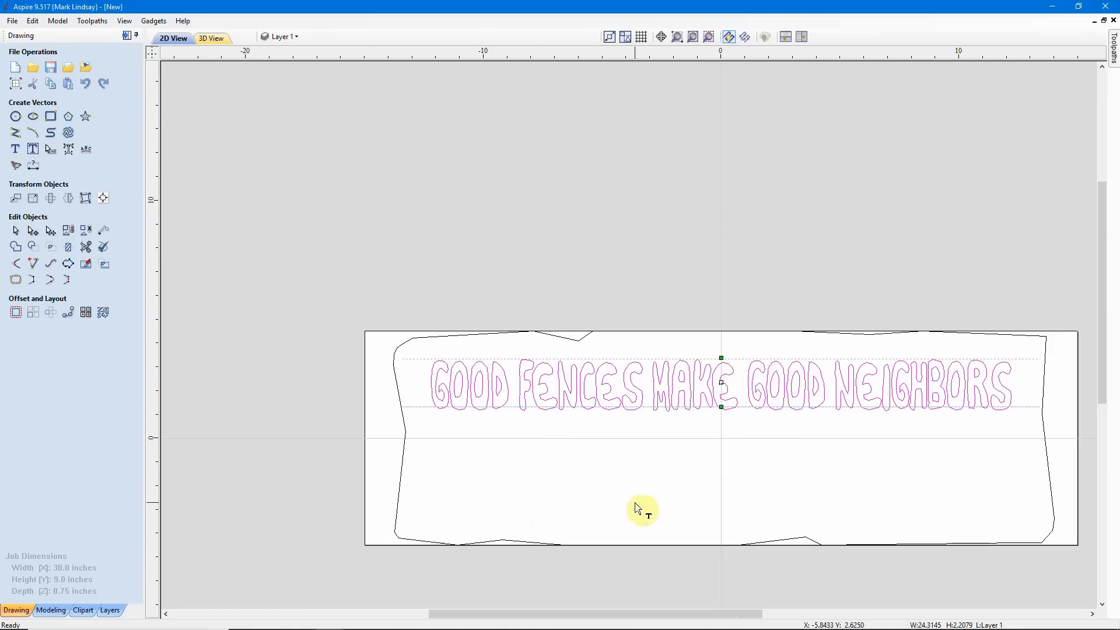
pyautogui.click(562, 486)
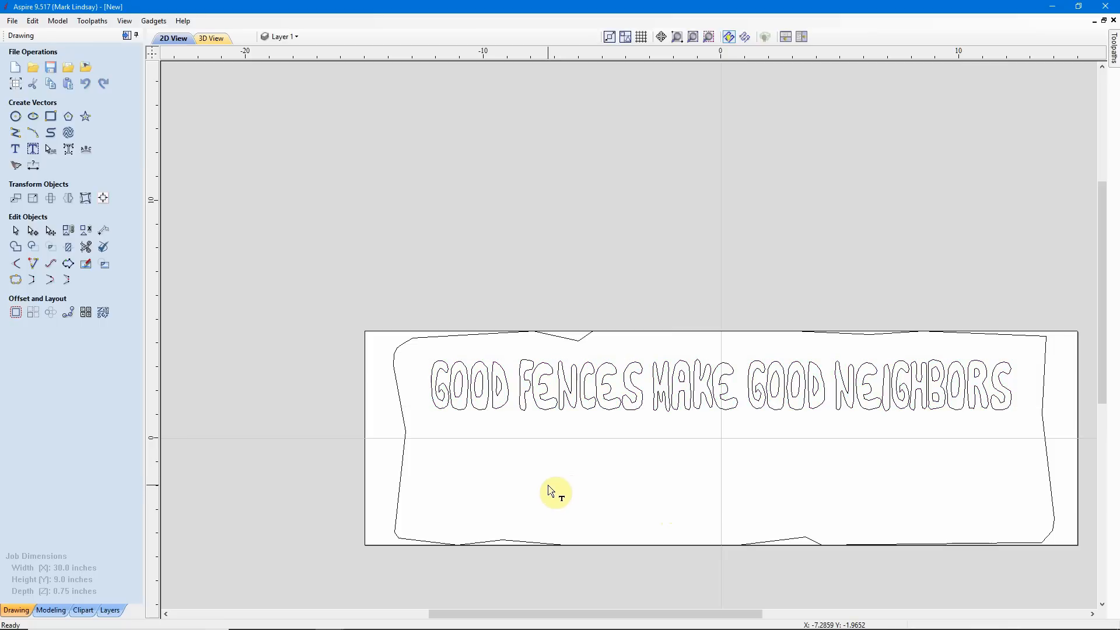
pyautogui.click(16, 233)
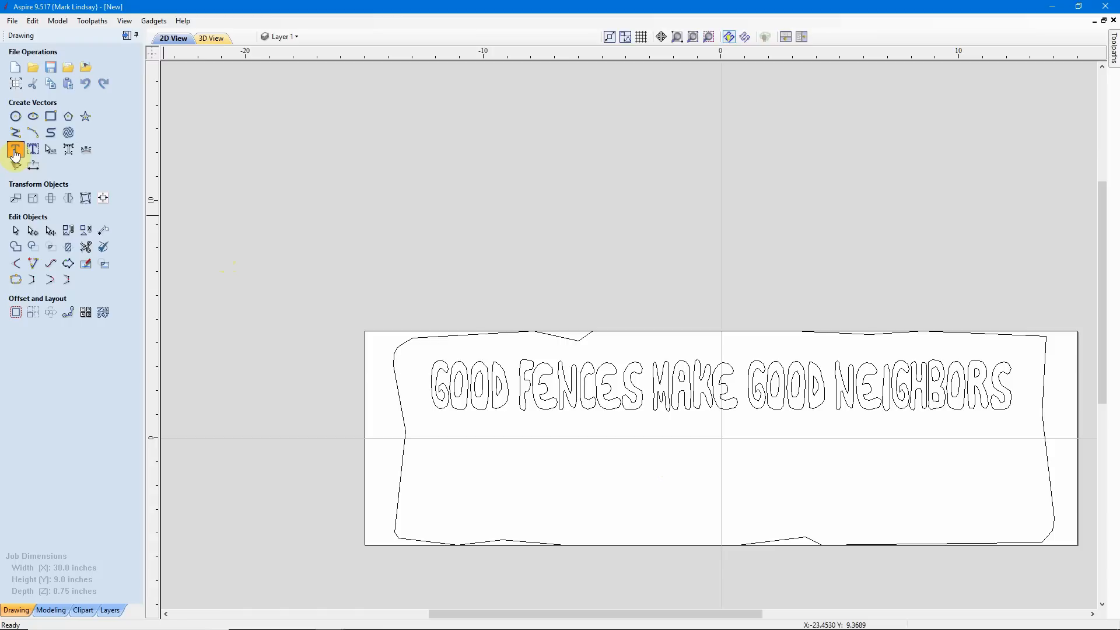
# - Start a new text object and set its TrueType font to Franciscan
pyautogui.click(16, 151)
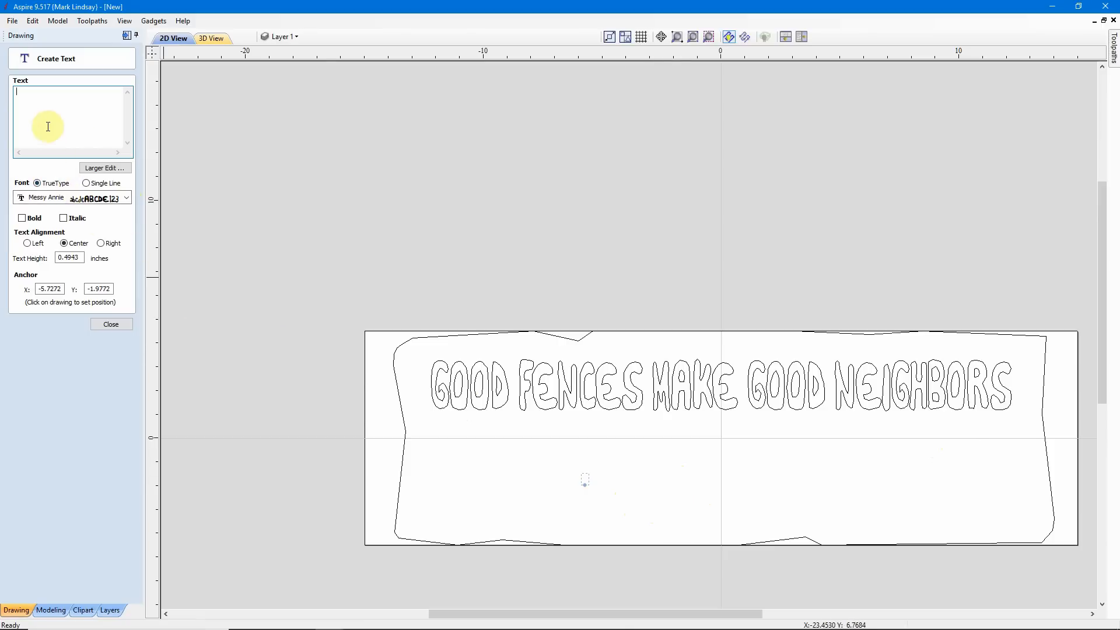
pyautogui.click(126, 199)
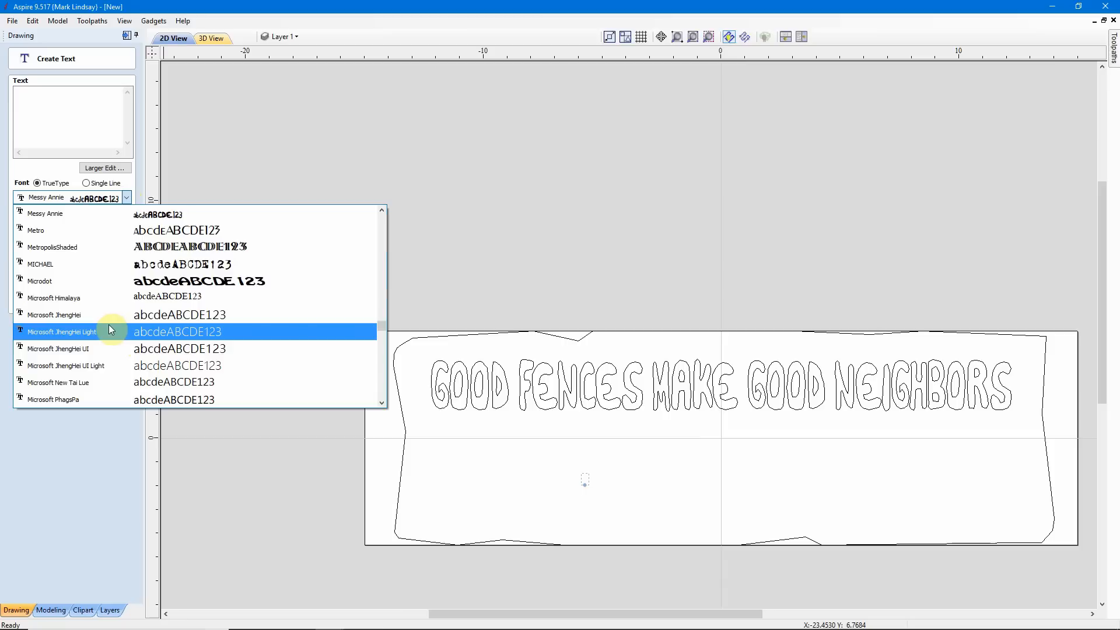
pyautogui.press('f')
pyautogui.scroll(-5, 110, 326)
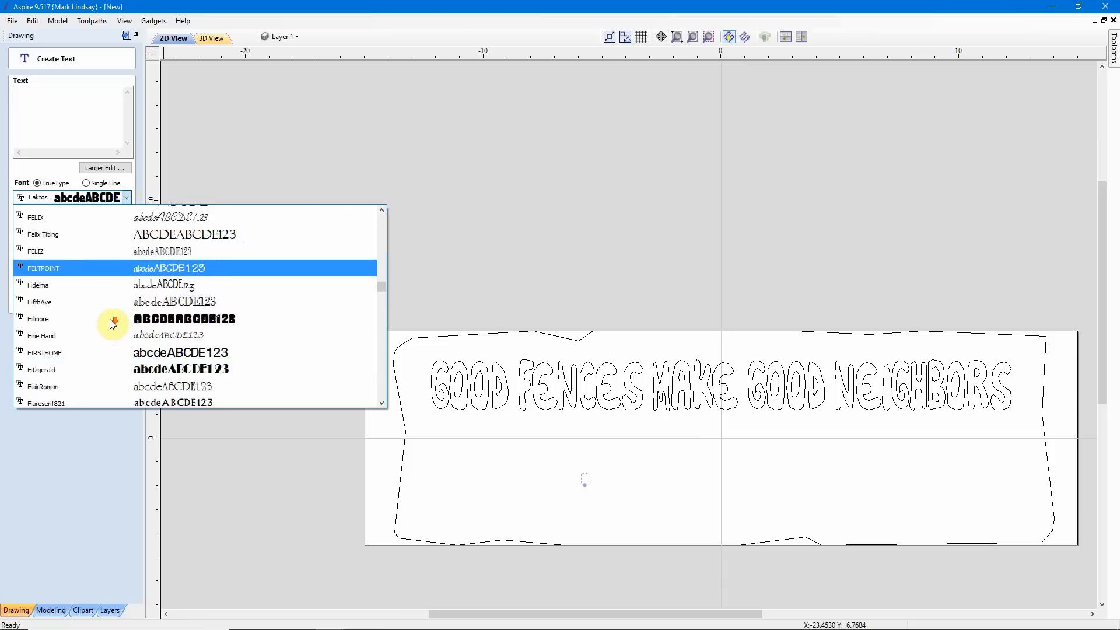
pyautogui.scroll(-1, 111, 315)
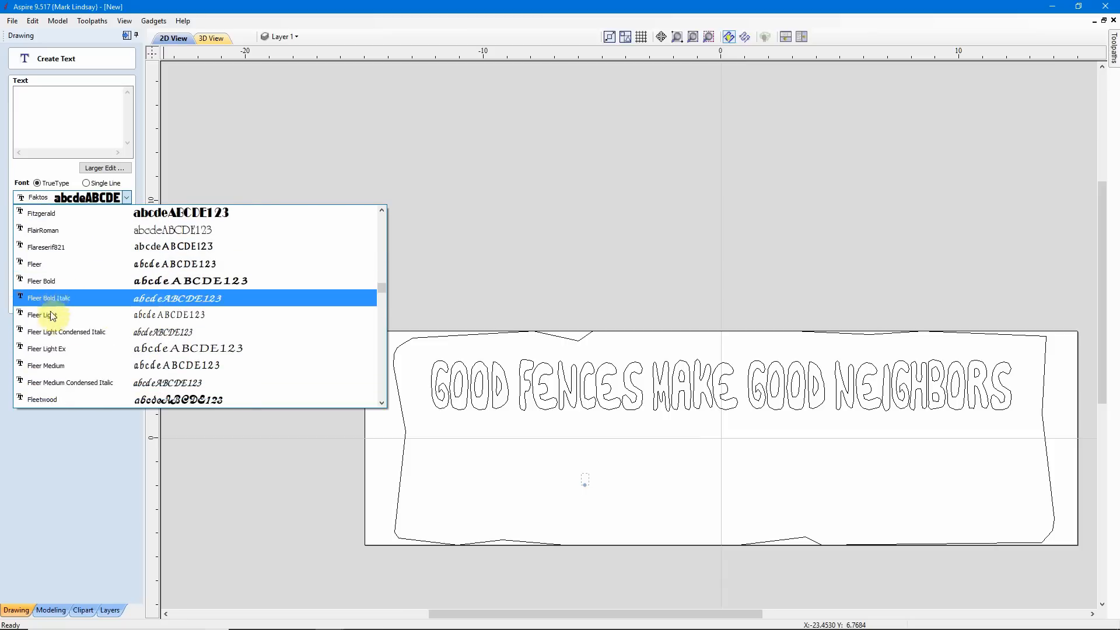
pyautogui.scroll(-5, 103, 317)
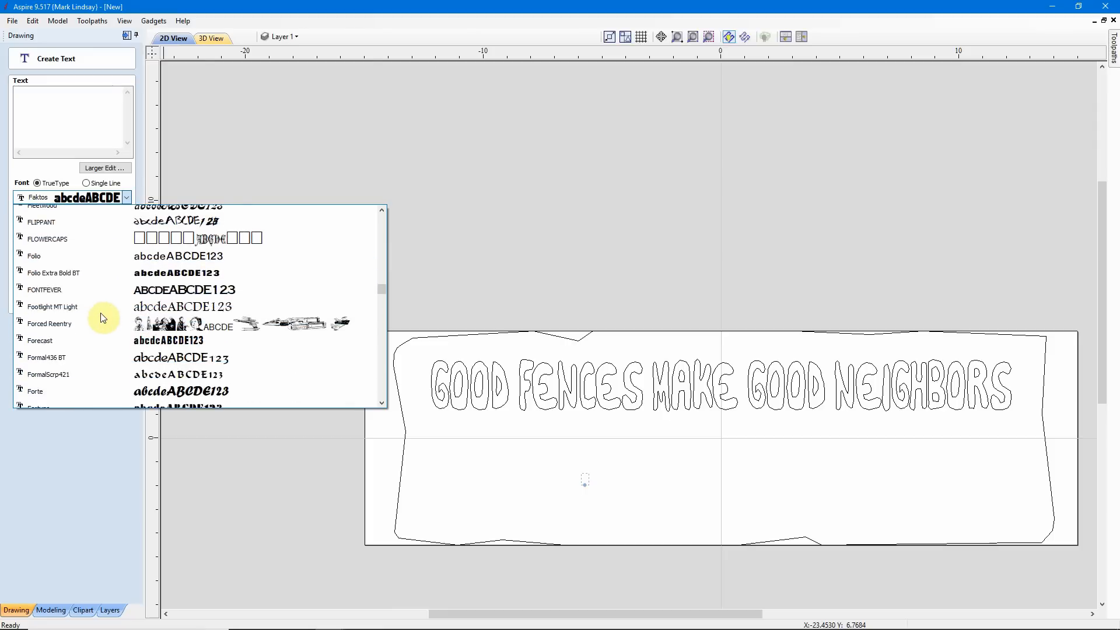
pyautogui.scroll(-3, 99, 315)
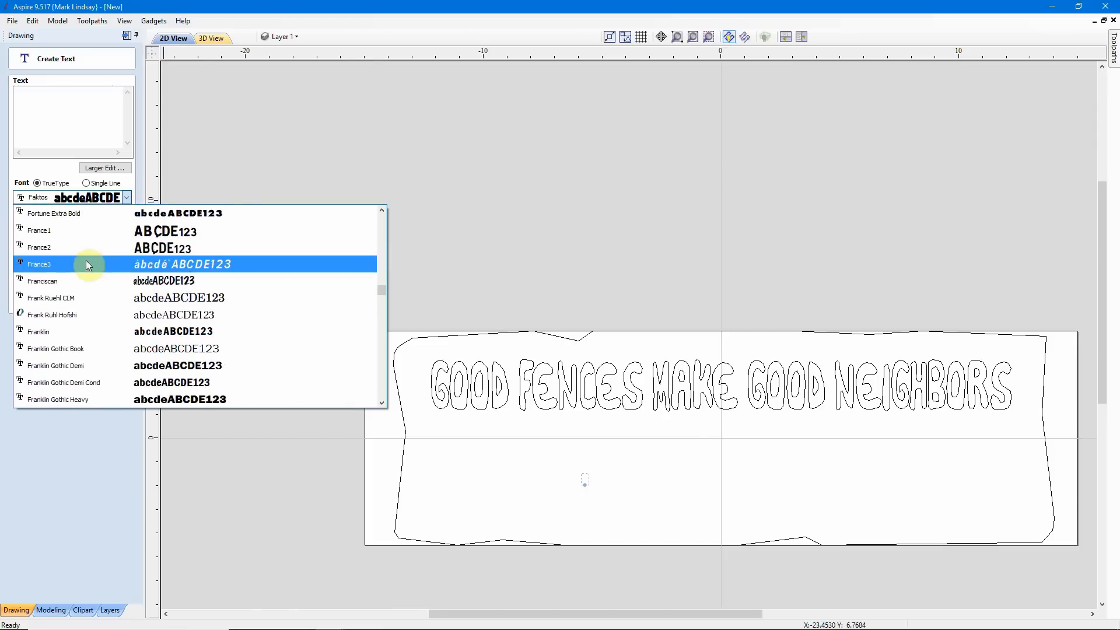
pyautogui.click(56, 283)
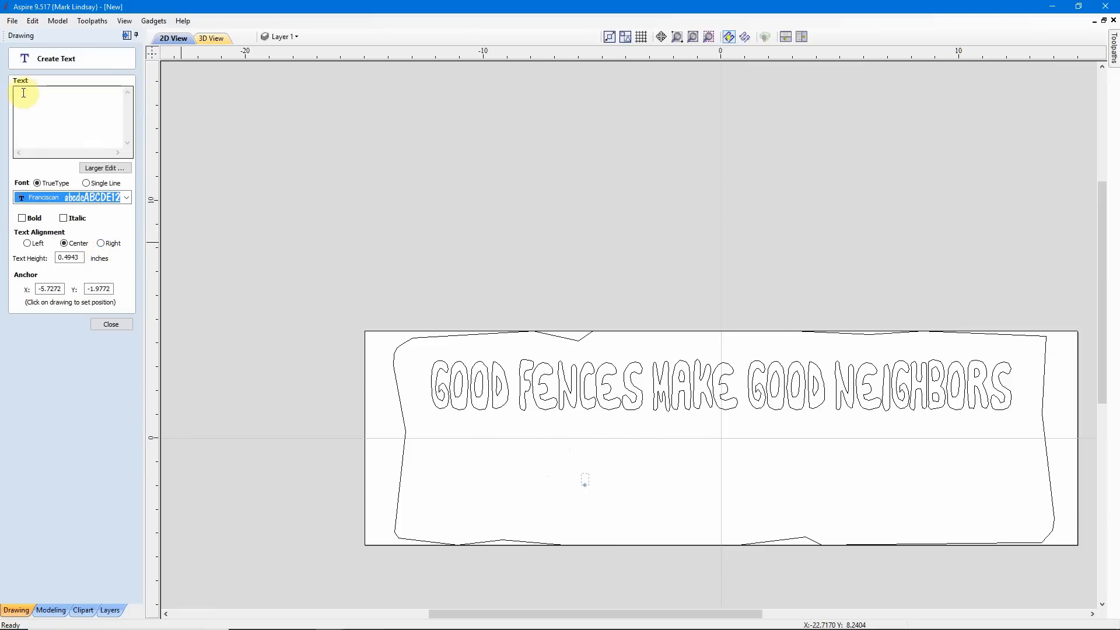
# - Enter "BAD NEIGHBORS MAKE GOOD FERTILIZER" as the text and finish creating it
pyautogui.click(45, 95)
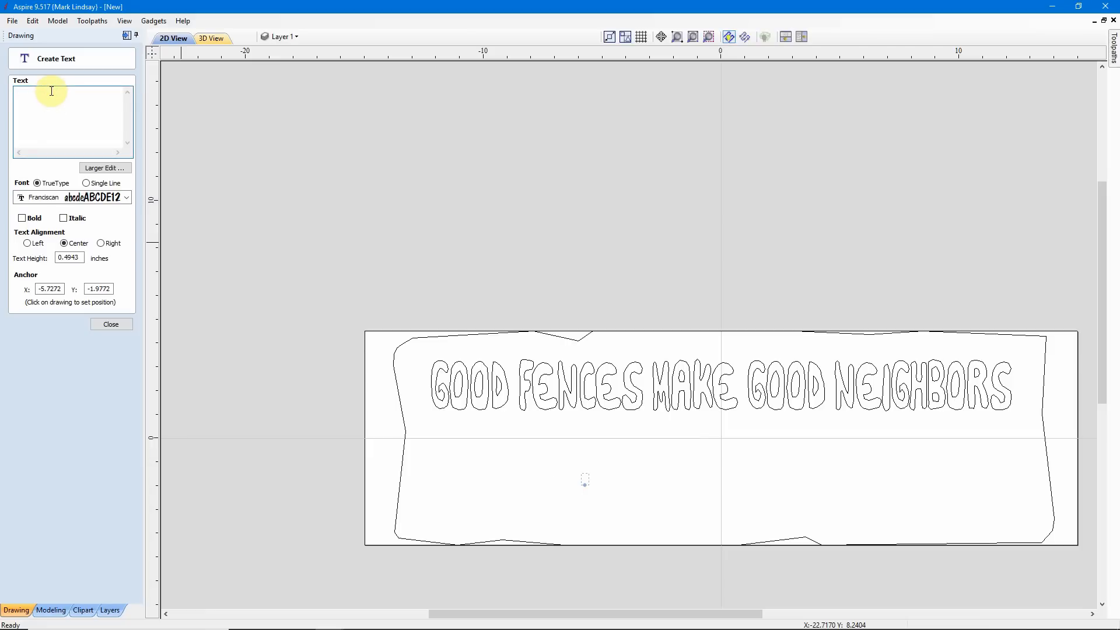
pyautogui.write('BAD NEIGHBORS MAKE GOOD FERTILIZER')
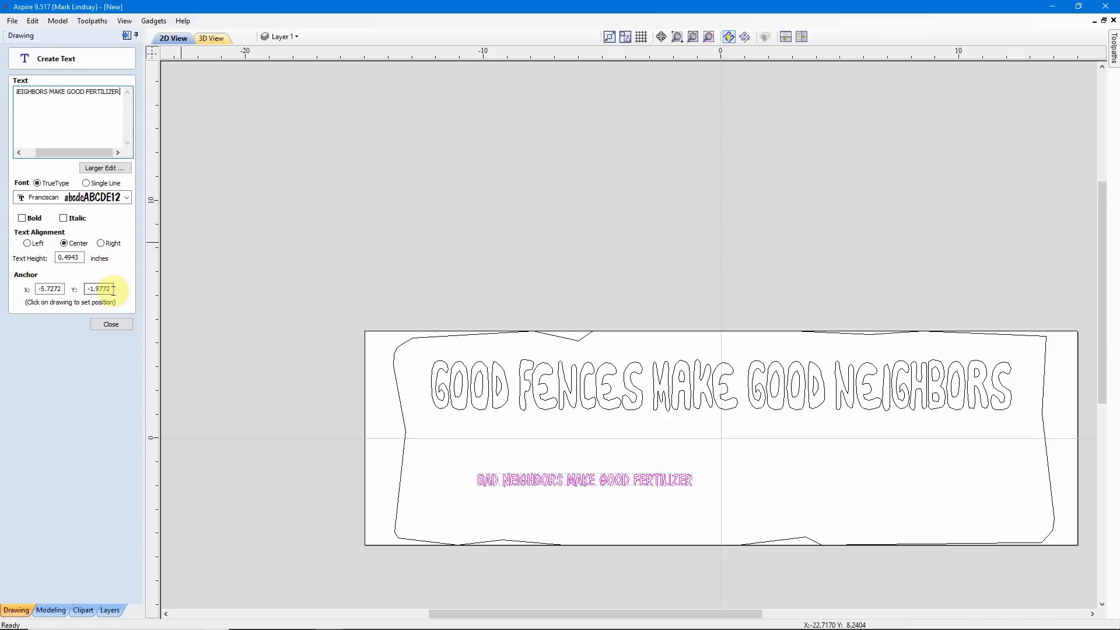
pyautogui.click(110, 324)
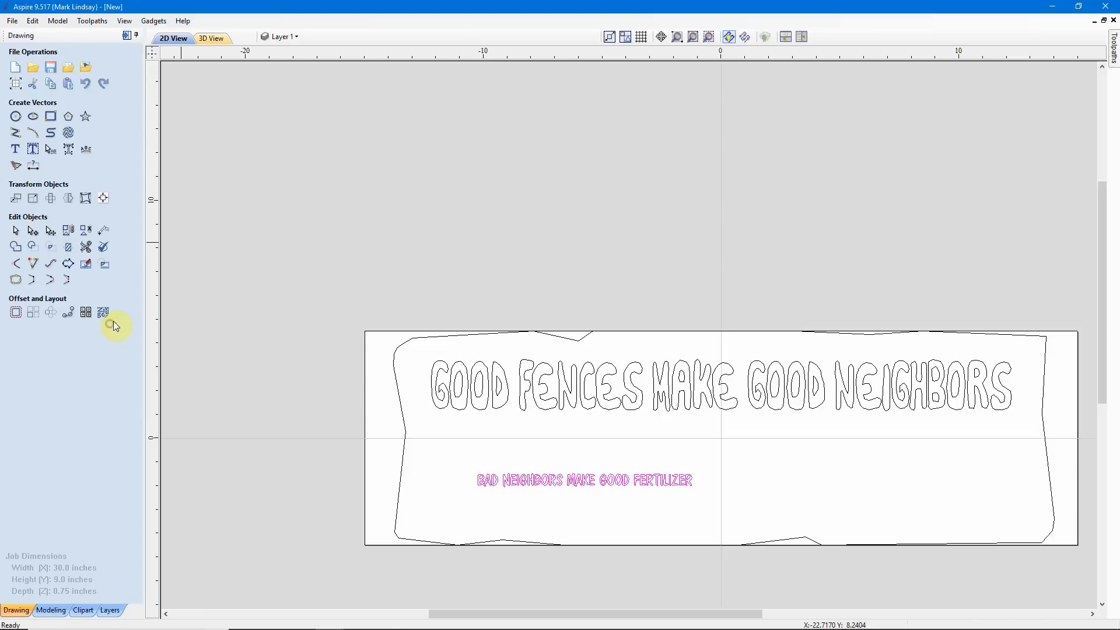
# - Move the BAD NEIGHBORS text so its midpoint snaps to the board's vertical centreline at X 0
pyautogui.click(613, 484)
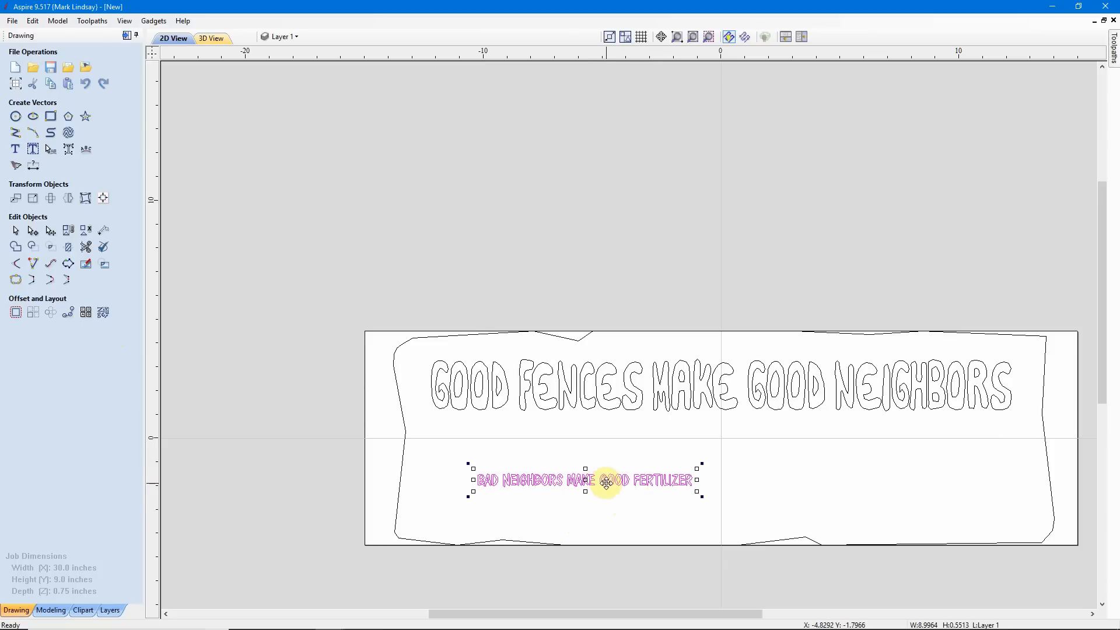
pyautogui.moveTo(585, 478); pyautogui.dragTo(721, 483)
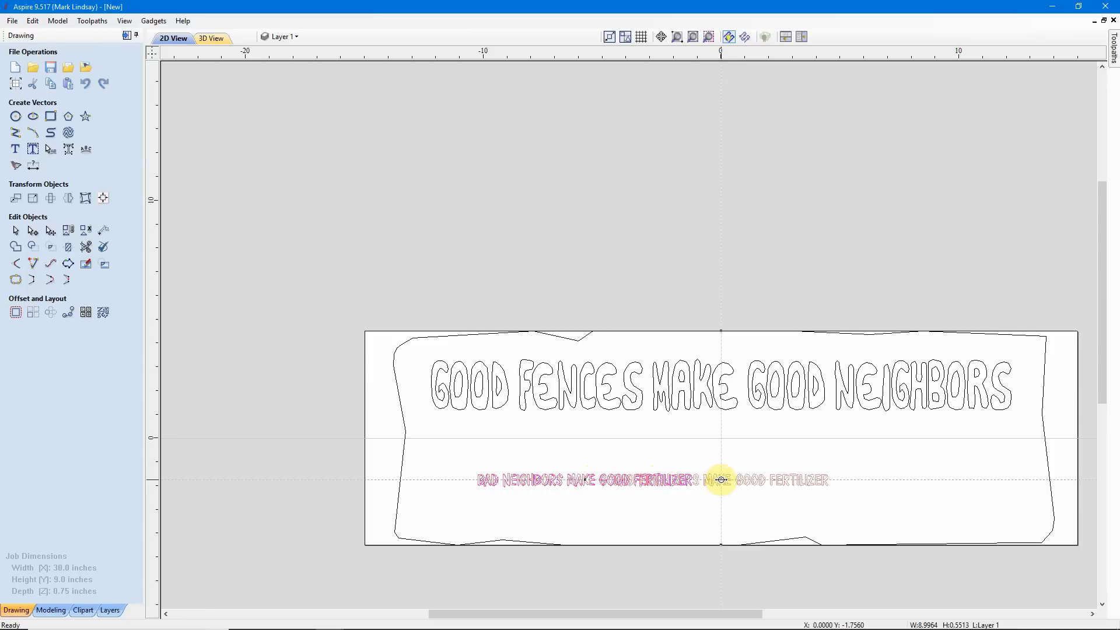
pyautogui.moveTo(721, 480); pyautogui.dragTo(721, 479)
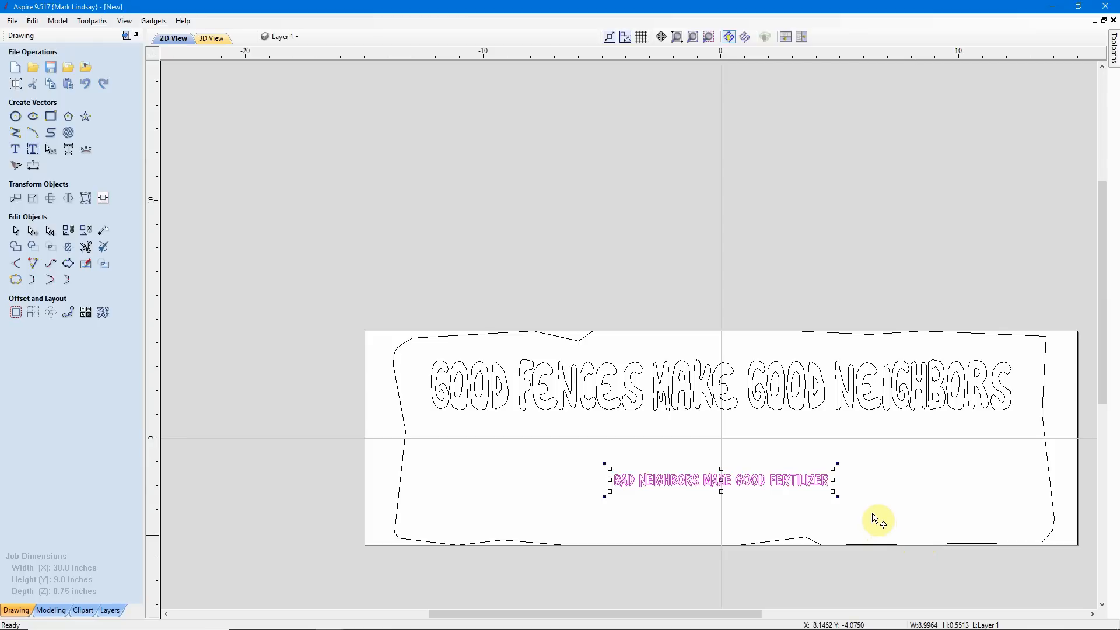
# - Resize the BAD NEIGHBORS text to about 22.04 inches wide and 1.69 inches high, and lower it slightly along the centreline
pyautogui.moveTo(832, 489); pyautogui.dragTo(855, 496)
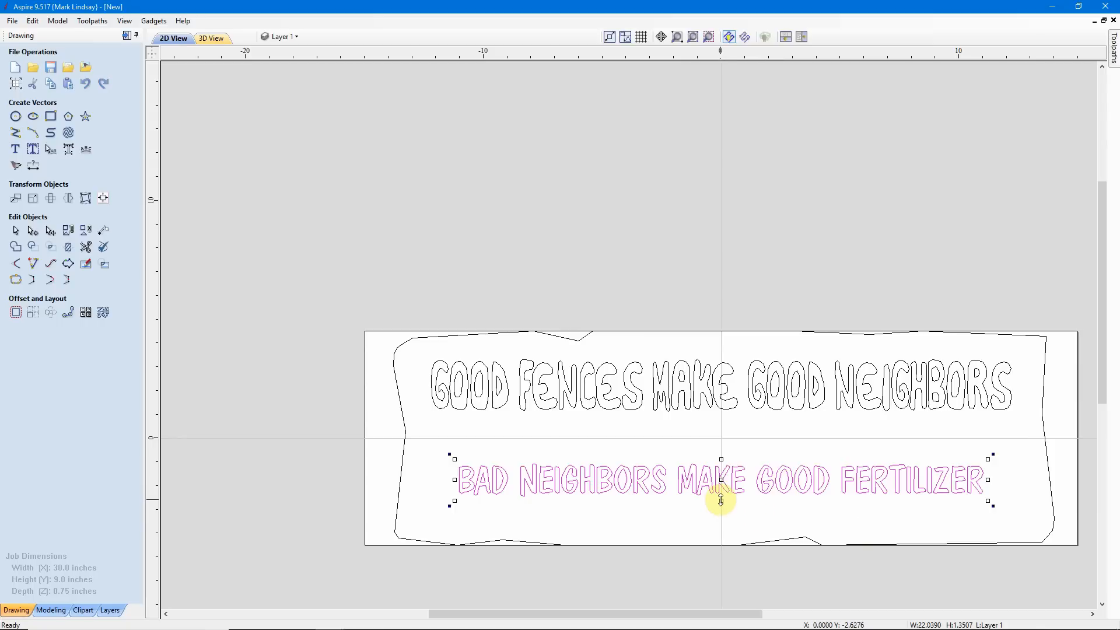
pyautogui.moveTo(721, 500); pyautogui.dragTo(721, 508)
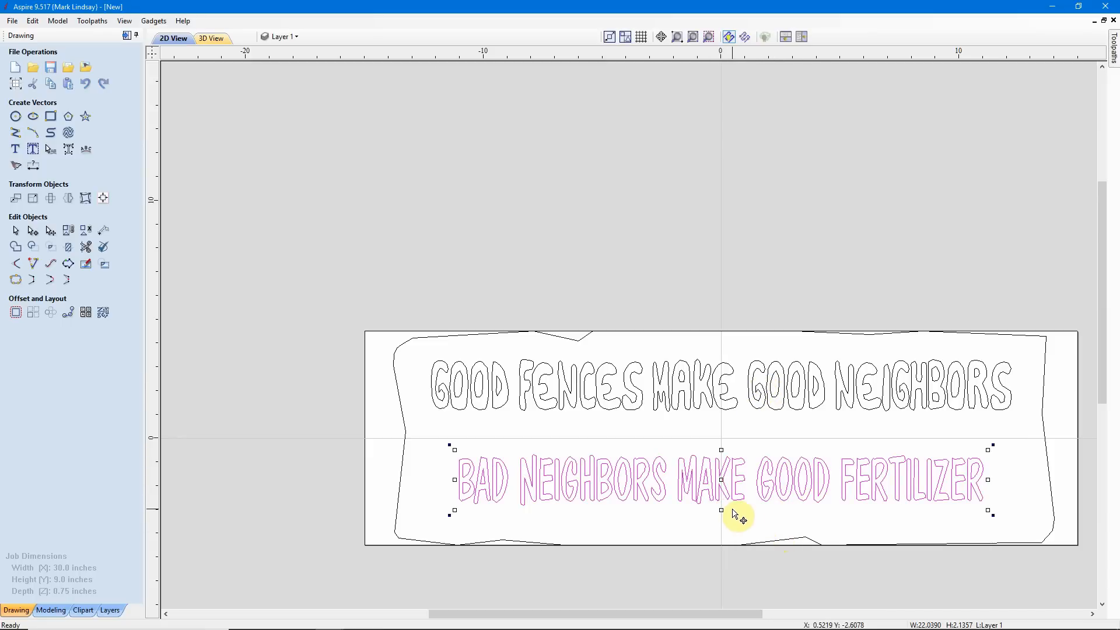
pyautogui.moveTo(721, 511); pyautogui.dragTo(722, 502)
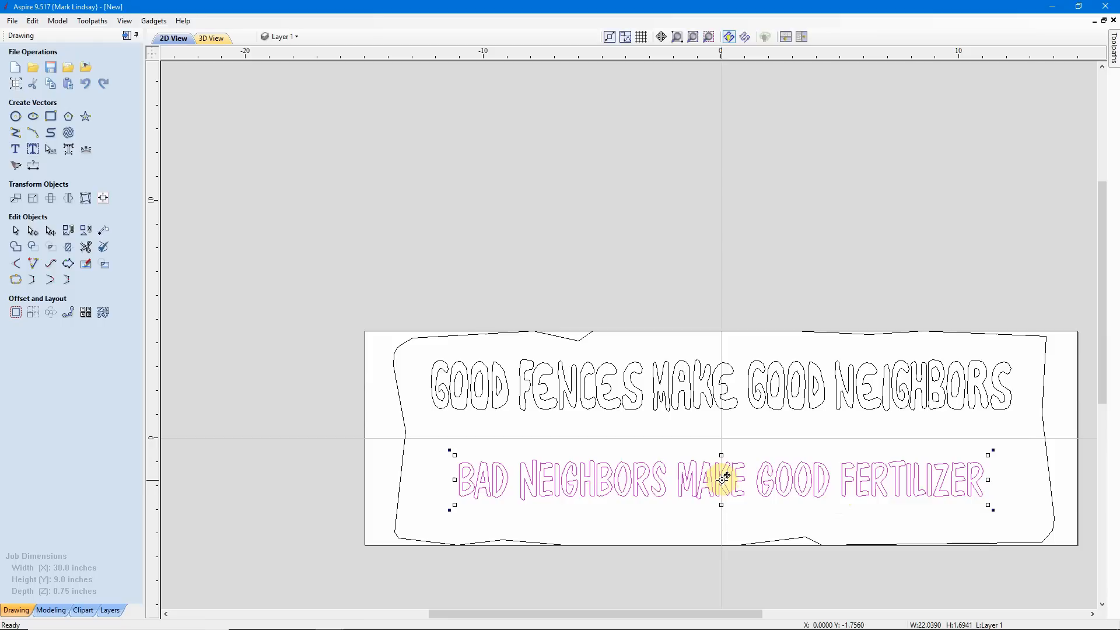
pyautogui.moveTo(723, 477); pyautogui.dragTo(722, 492)
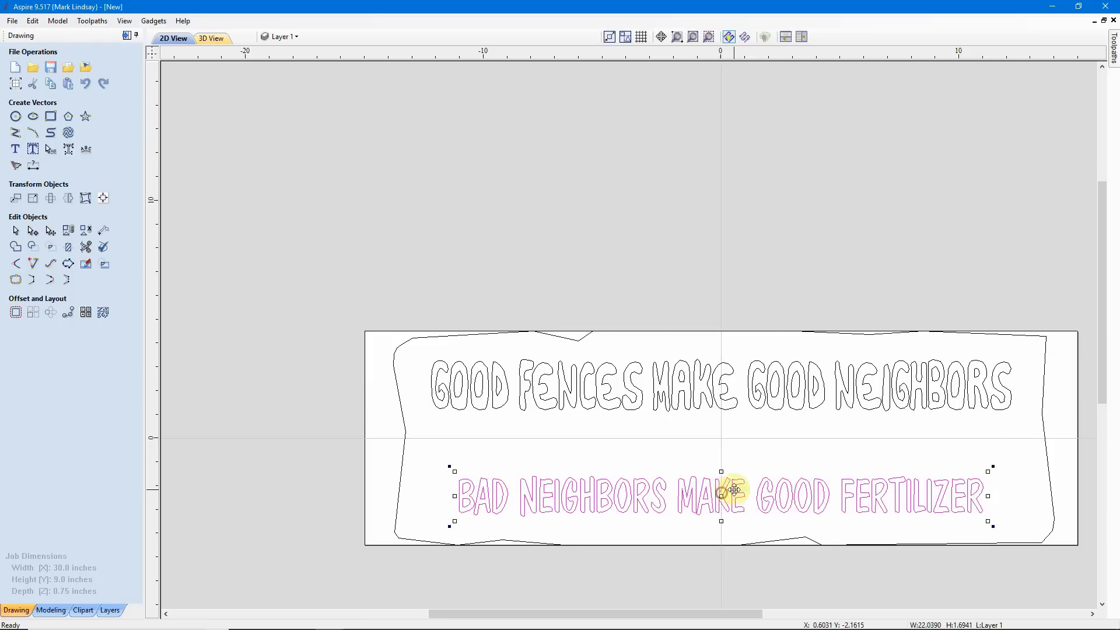
# - Enlarge the GOOD FENCES text about its centre to about 25.20 by 2.33 inches and nudge it down three increments
pyautogui.click(803, 411)
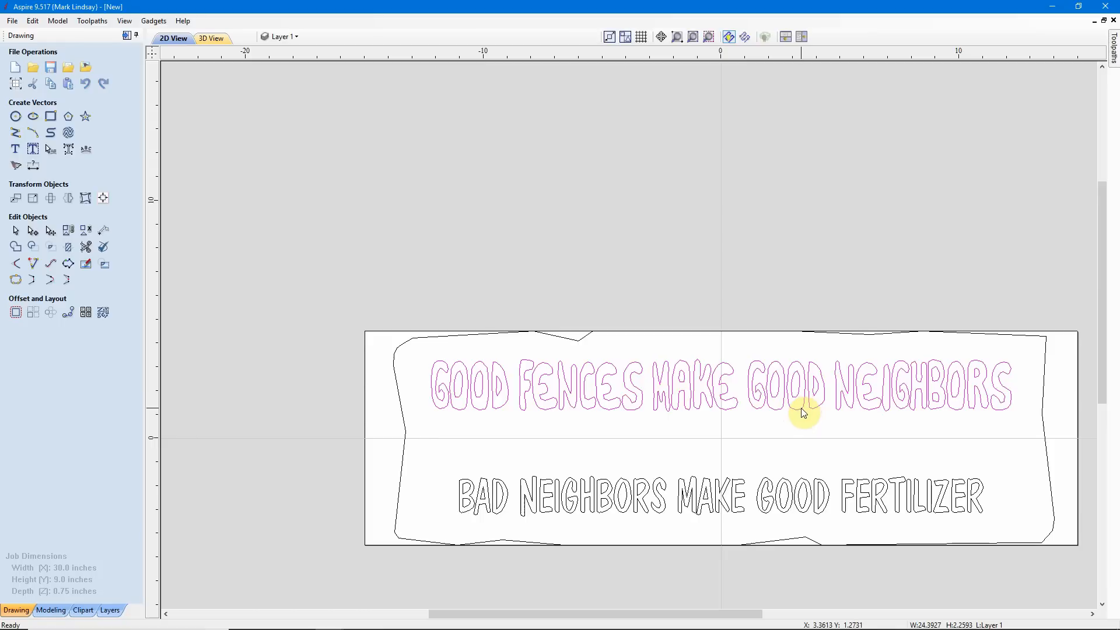
pyautogui.click(801, 408)
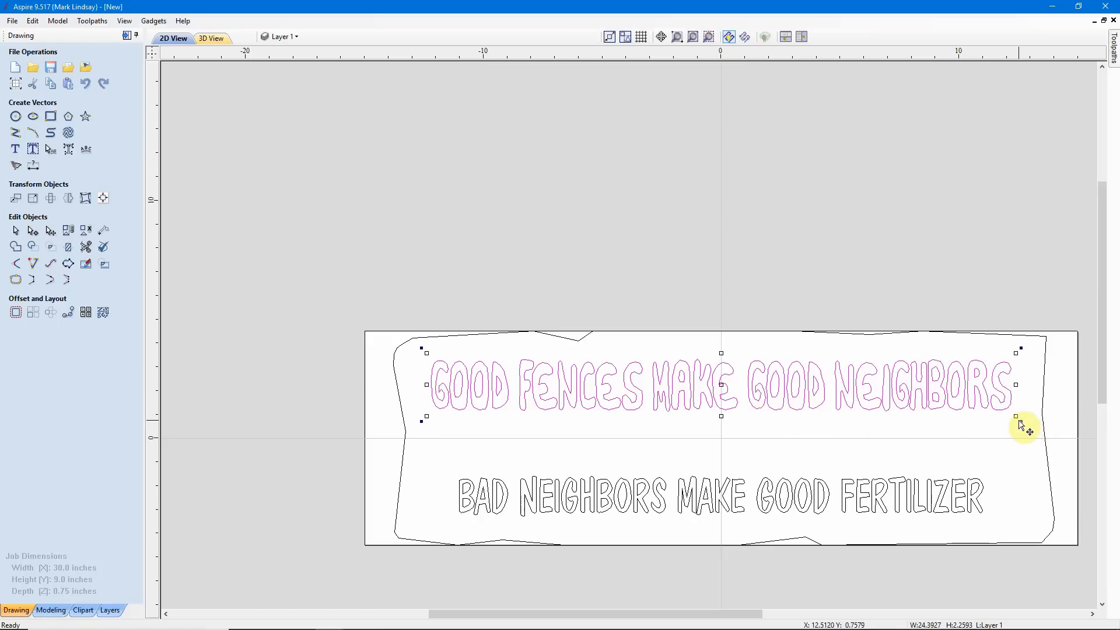
pyautogui.moveTo(1016, 416); pyautogui.dragTo(1008, 413)
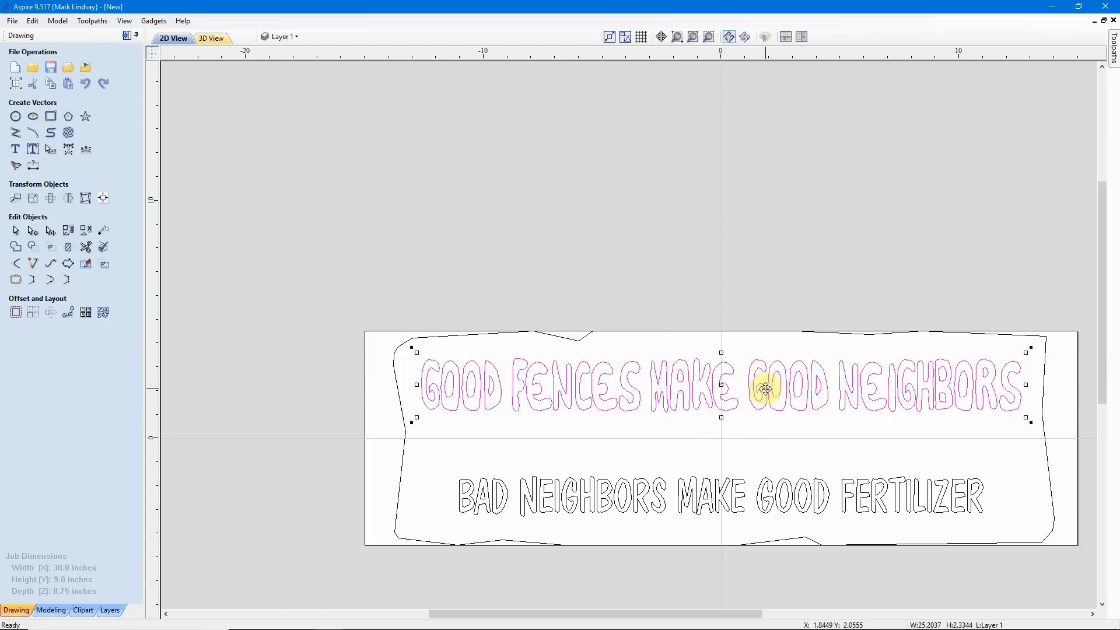
pyautogui.press('Down')
pyautogui.press('Down')
pyautogui.press('Down')
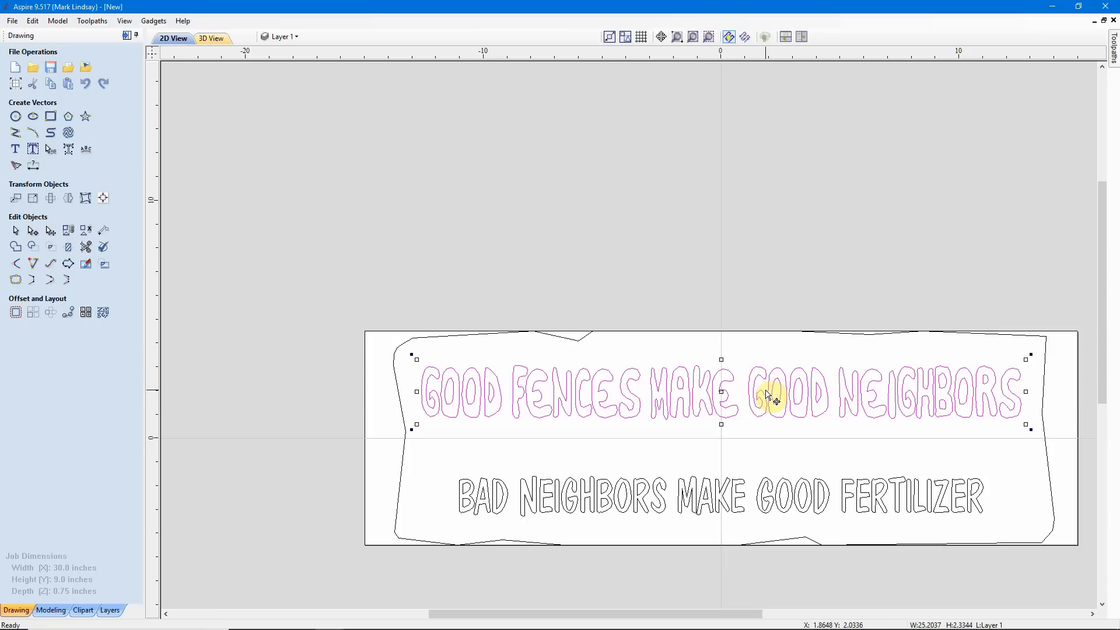
# - Nudge the BAD NEIGHBORS text up two increments and deselect it
pyautogui.click(711, 500)
pyautogui.press('Up')
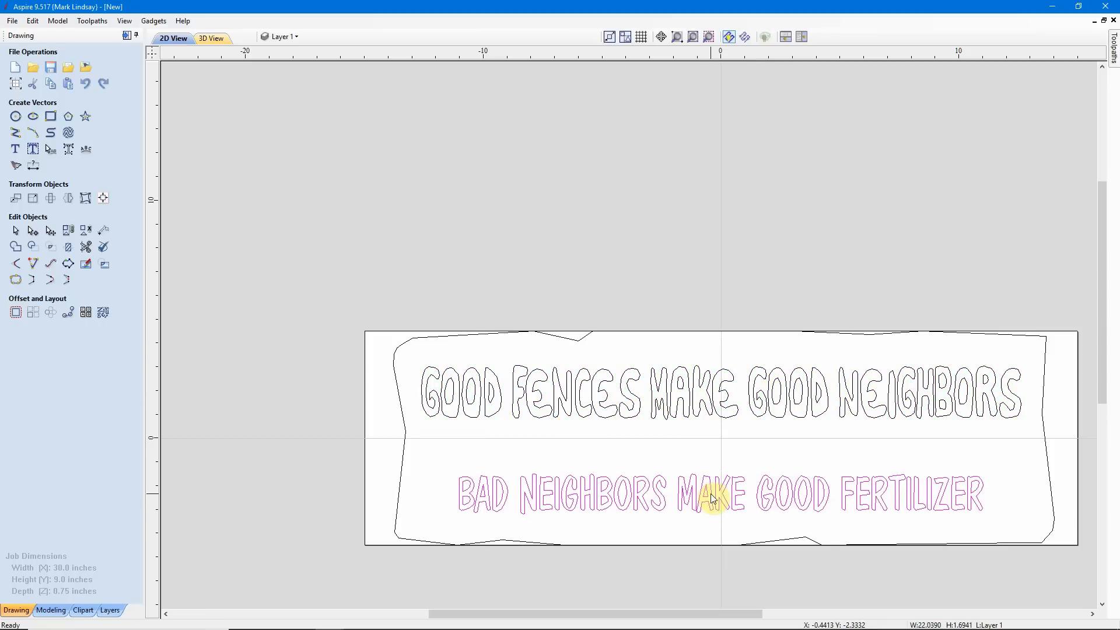
pyautogui.press('Up')
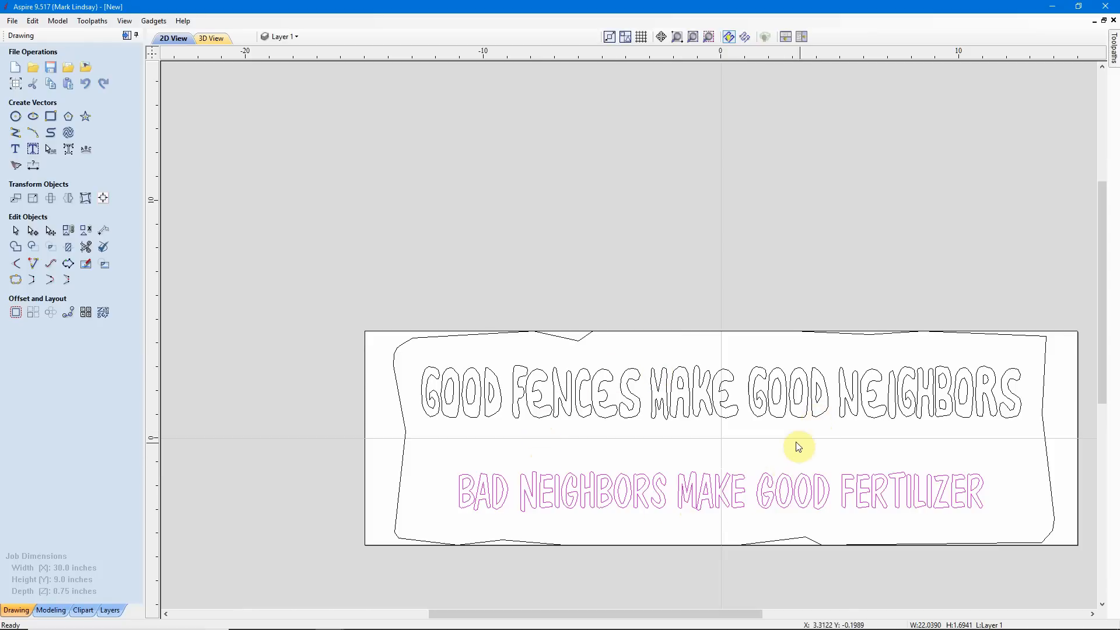
pyautogui.click(751, 454)
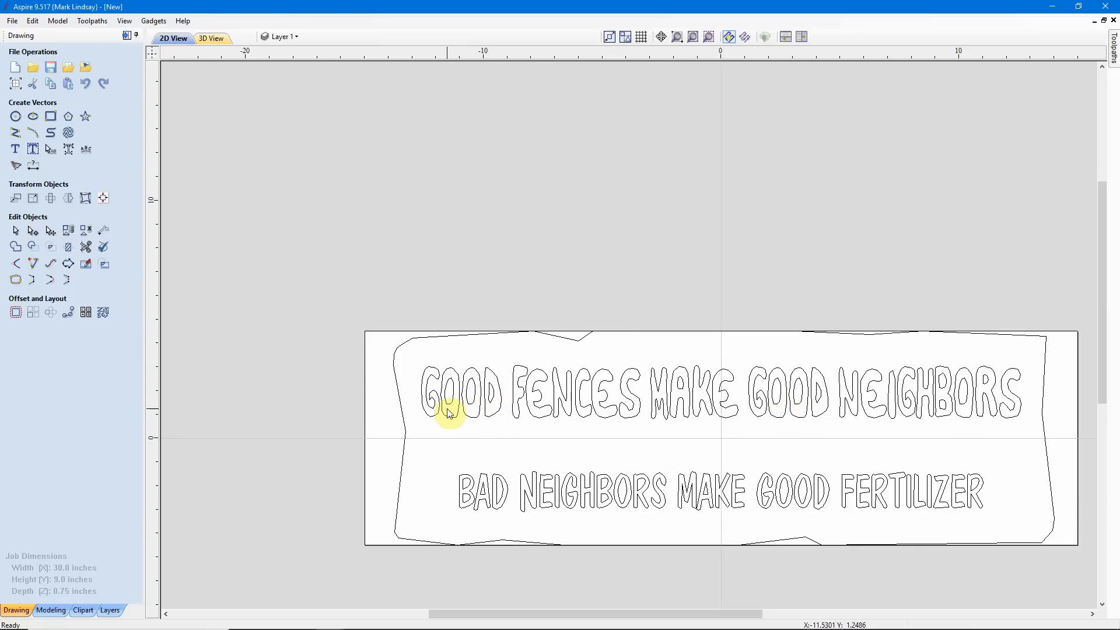
# - Examine the letter outlines of the first GOOD up close and the overall layout of both text lines
pyautogui.scroll(2, 451, 408)
pyautogui.scroll(2, 451, 408)
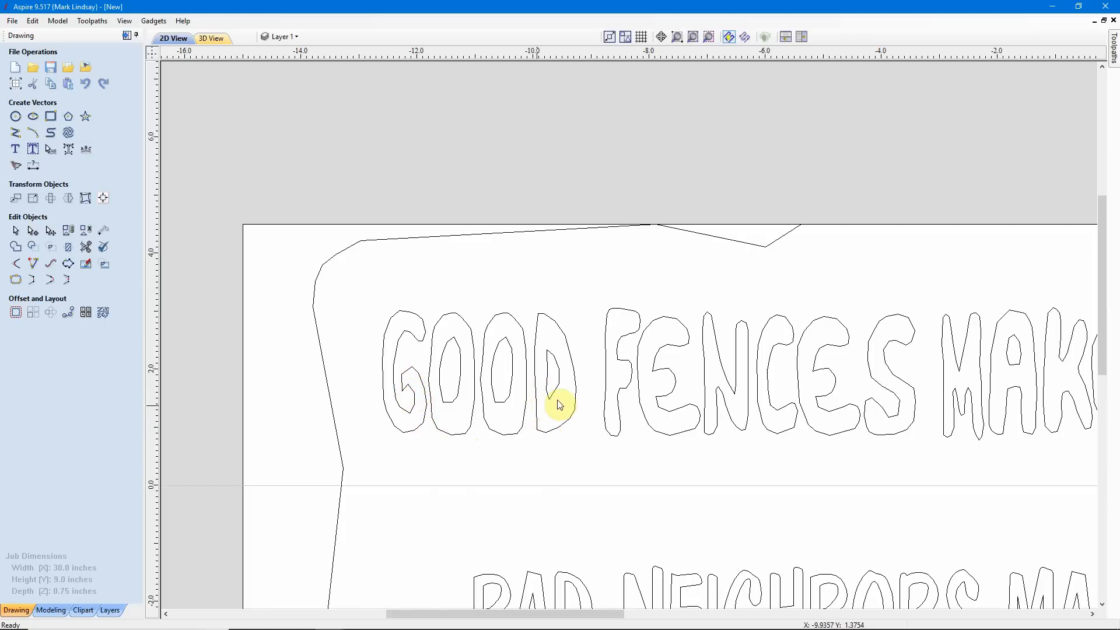
pyautogui.scroll(-3, 559, 404)
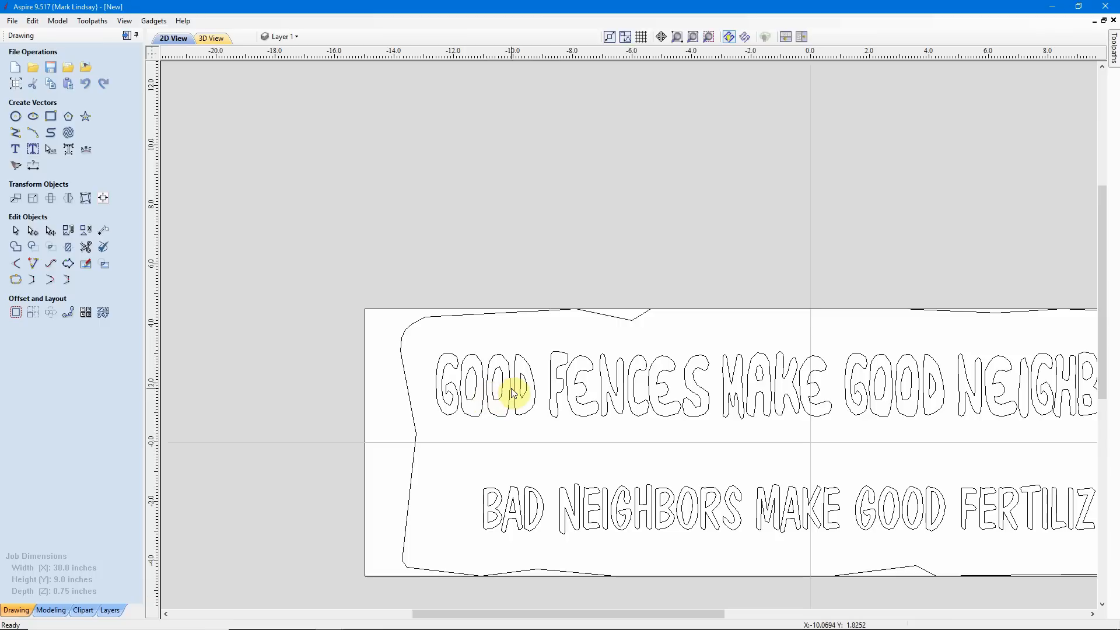
pyautogui.scroll(-1, 481, 395)
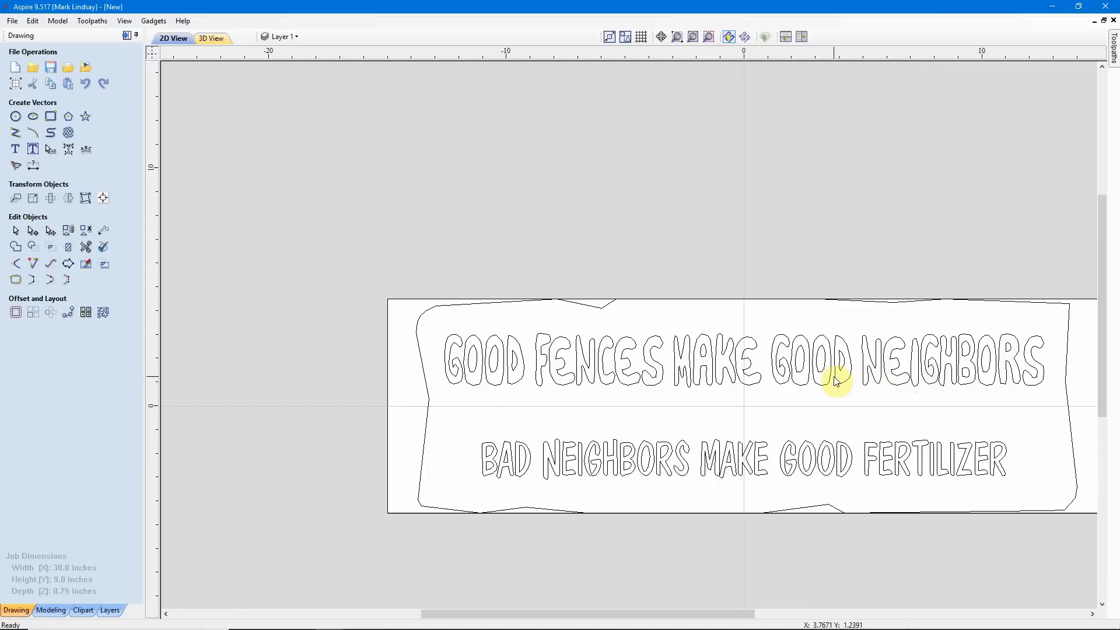
pyautogui.click(709, 37)
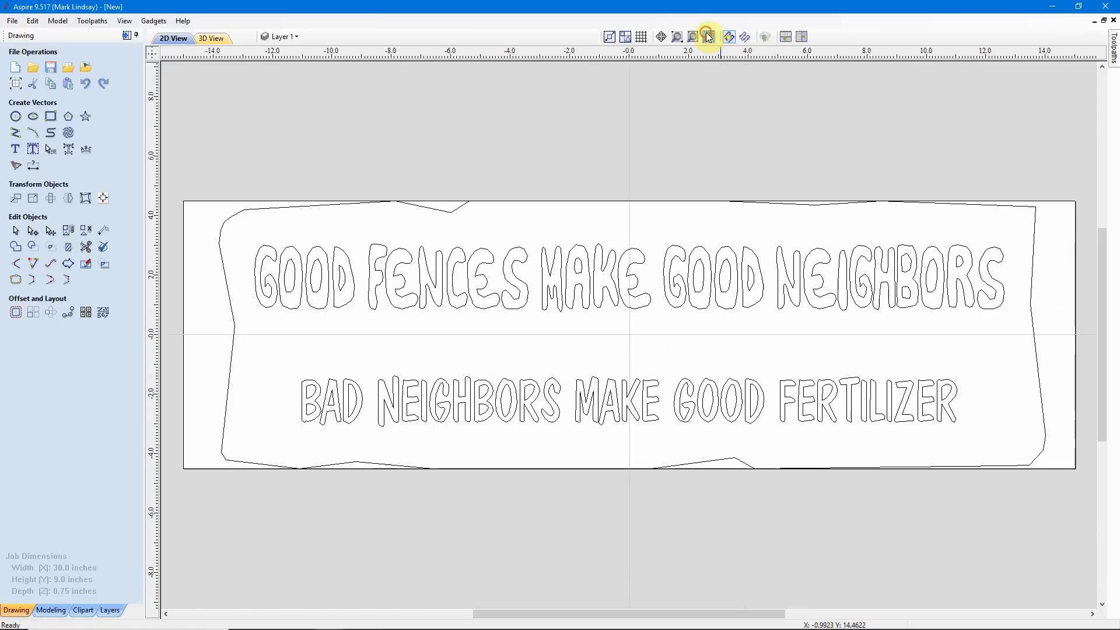
pyautogui.click(730, 311)
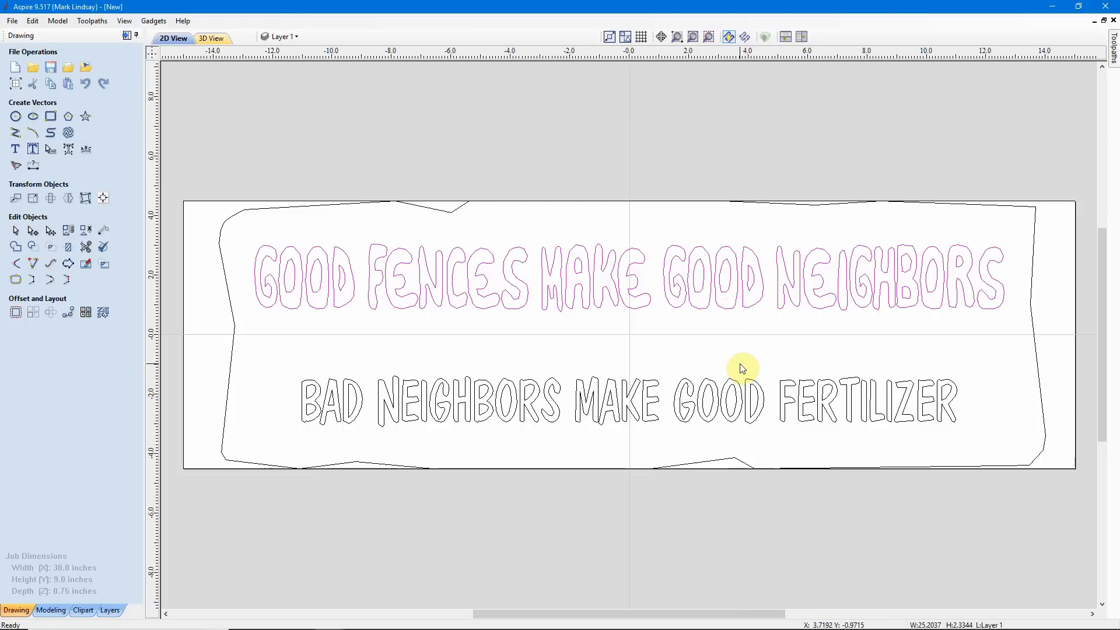
pyautogui.click(660, 349)
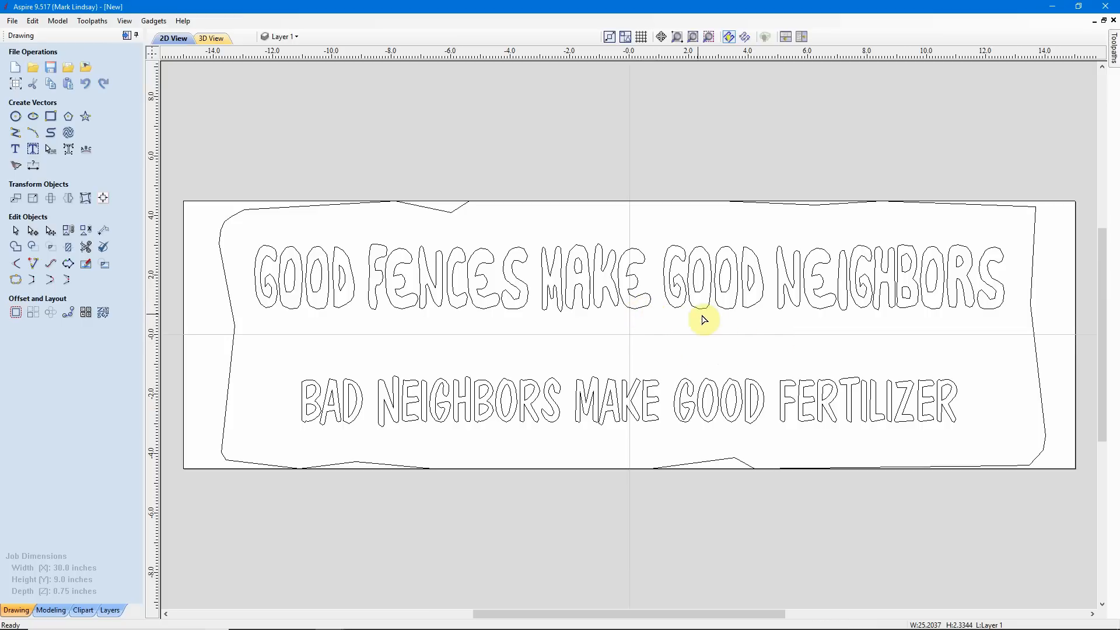
pyautogui.click(640, 307)
pyautogui.doubleClick(640, 307)
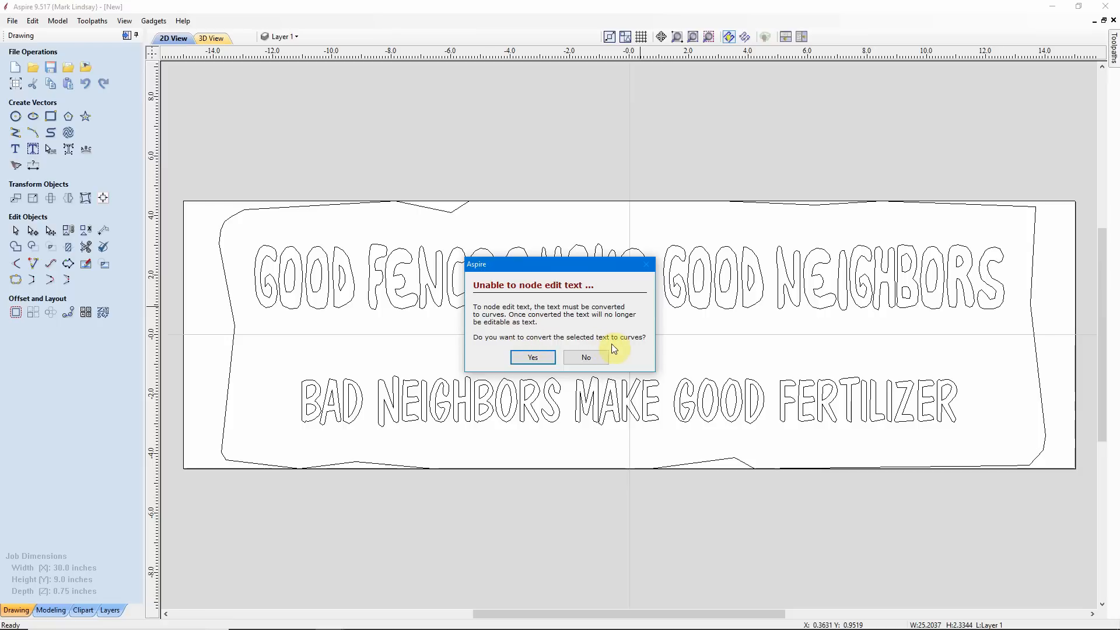
pyautogui.click(593, 359)
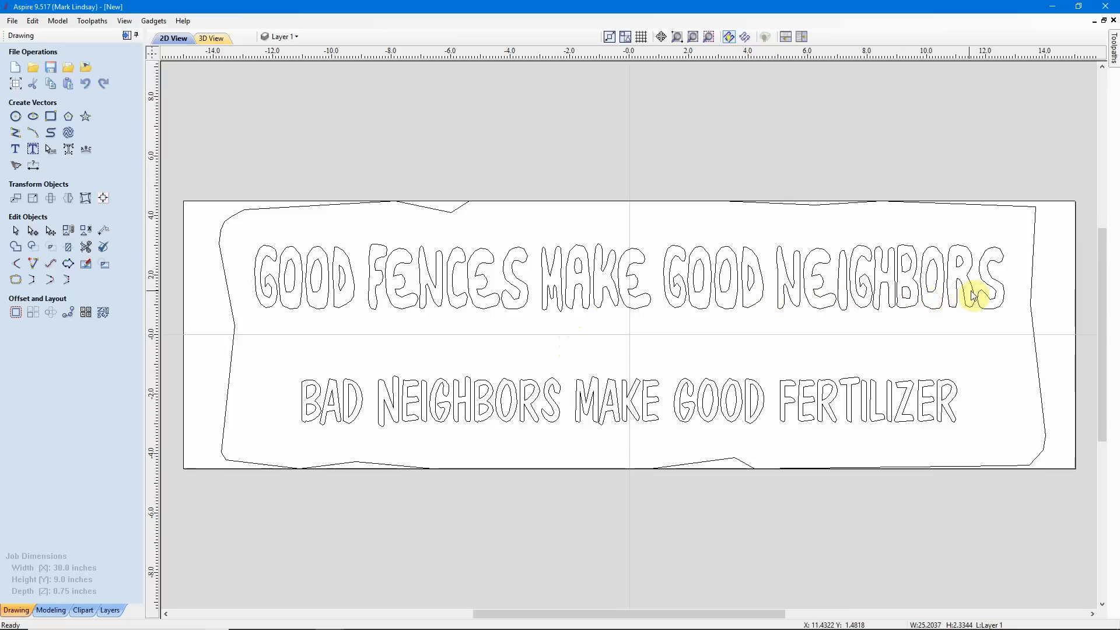
# - Kern the H and B of NEIGHBORS in the upper text line slightly further apart, and return to normal selection
pyautogui.click(899, 309)
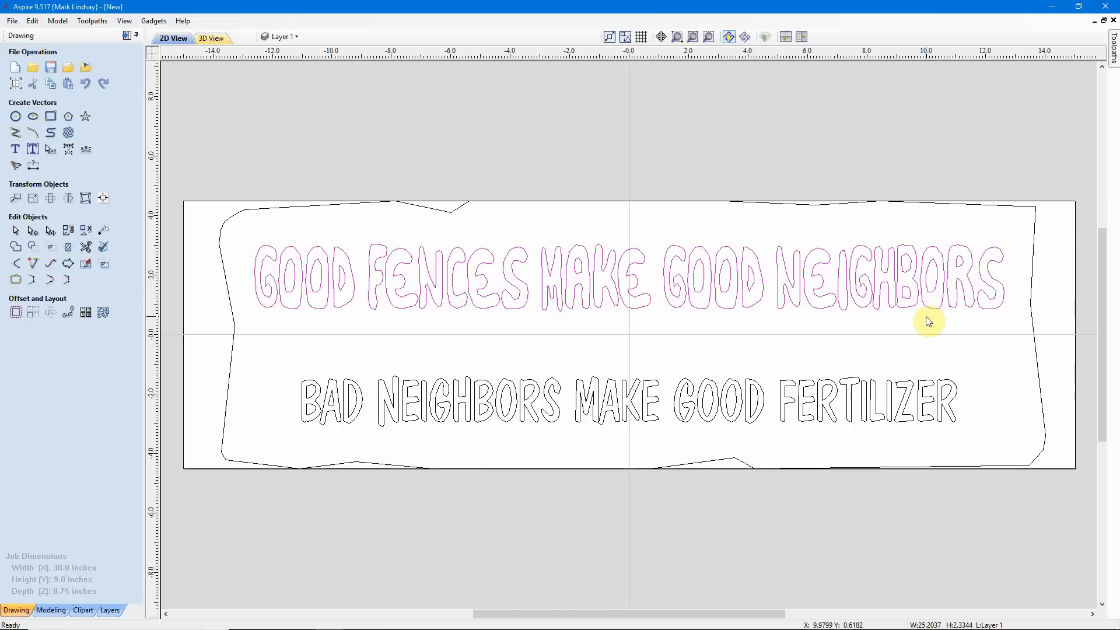
pyautogui.click(48, 153)
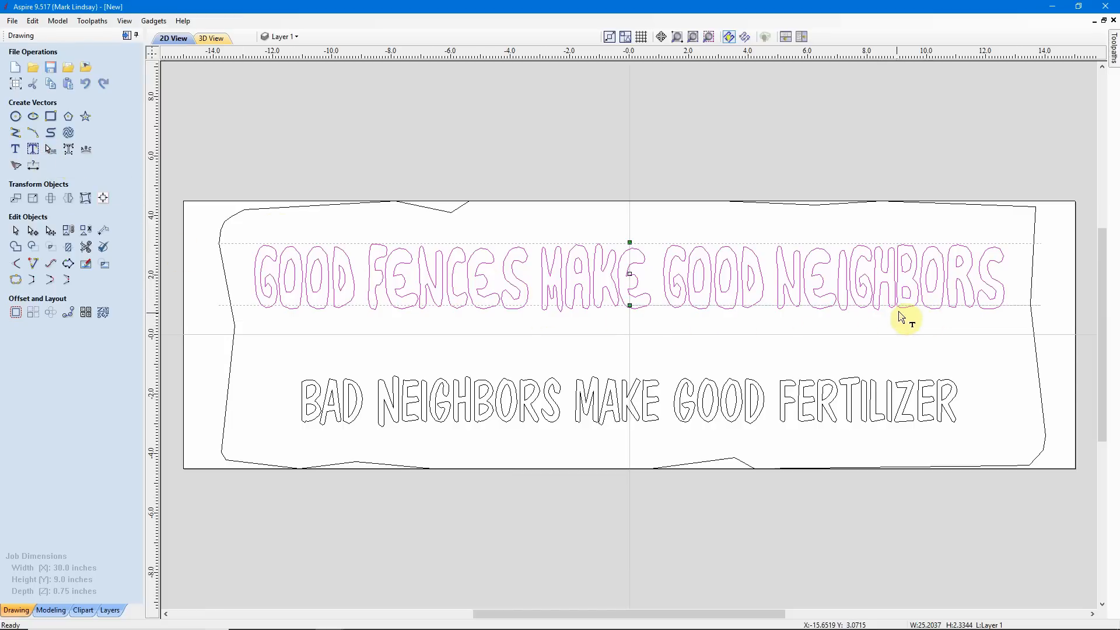
pyautogui.scroll(2, 907, 277)
pyautogui.scroll(3, 901, 277)
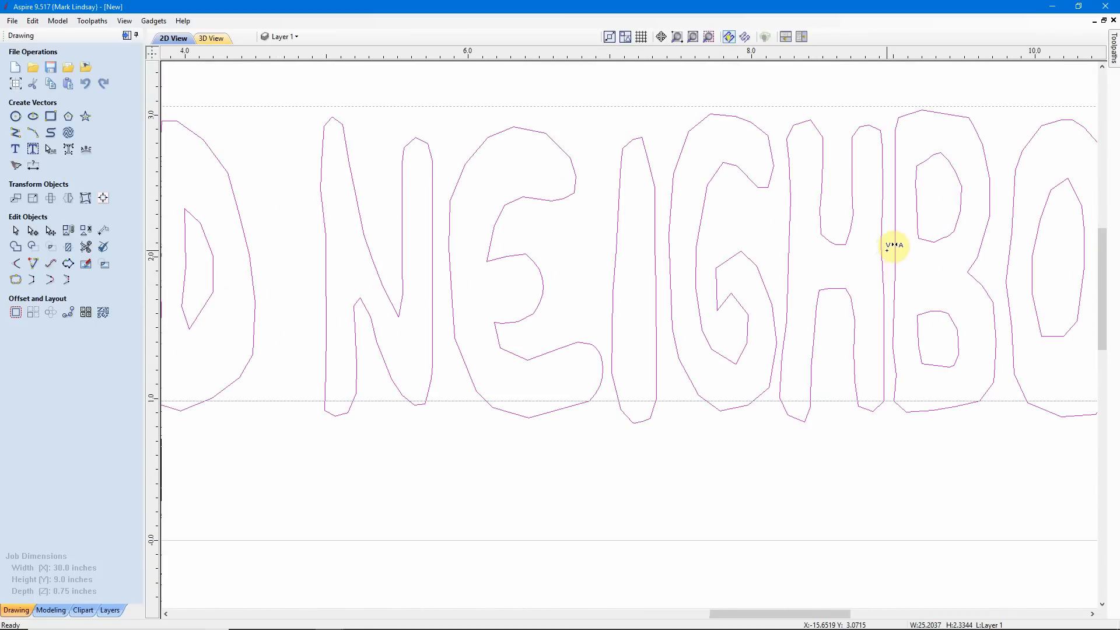
pyautogui.moveTo(886, 249); pyautogui.dragTo(887, 250)
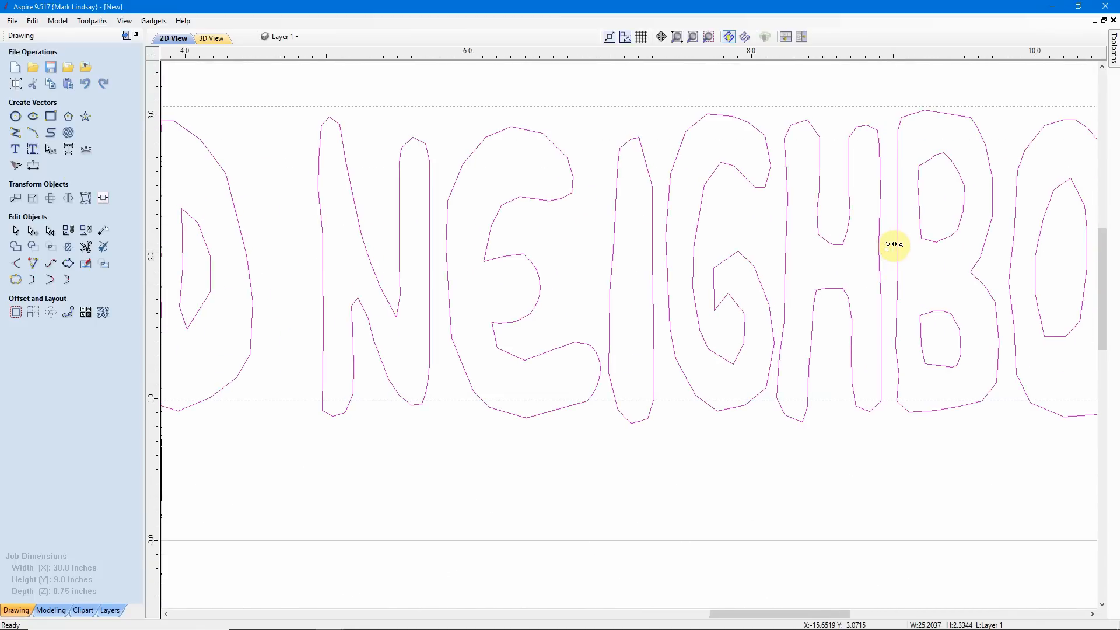
pyautogui.scroll(-3, 893, 245)
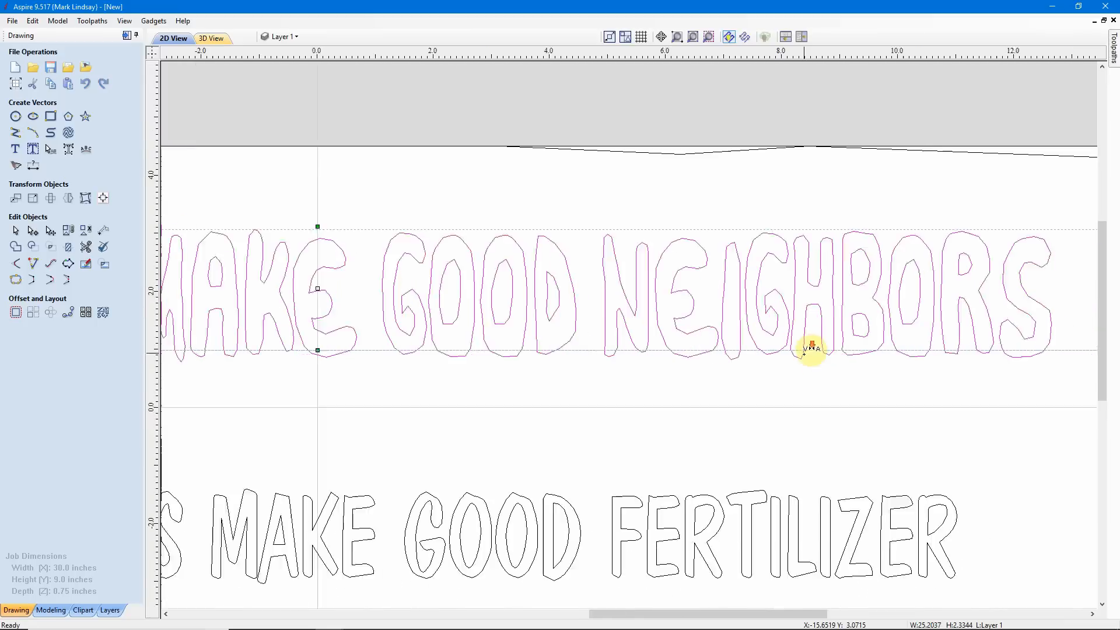
pyautogui.scroll(-2, 811, 349)
pyautogui.scroll(-2, 903, 382)
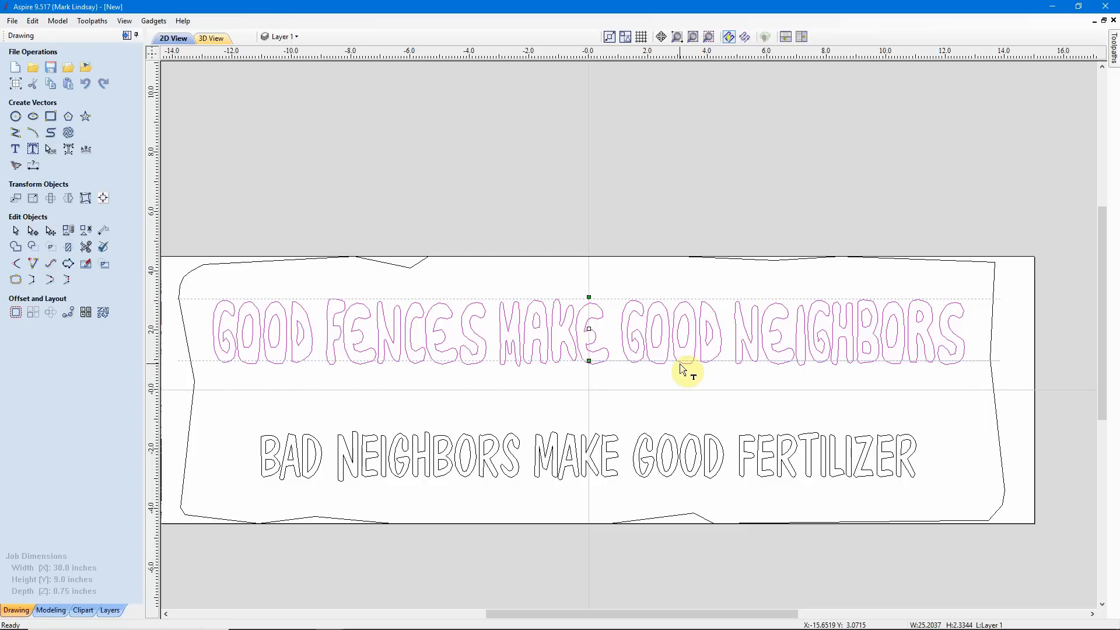
pyautogui.click(465, 154)
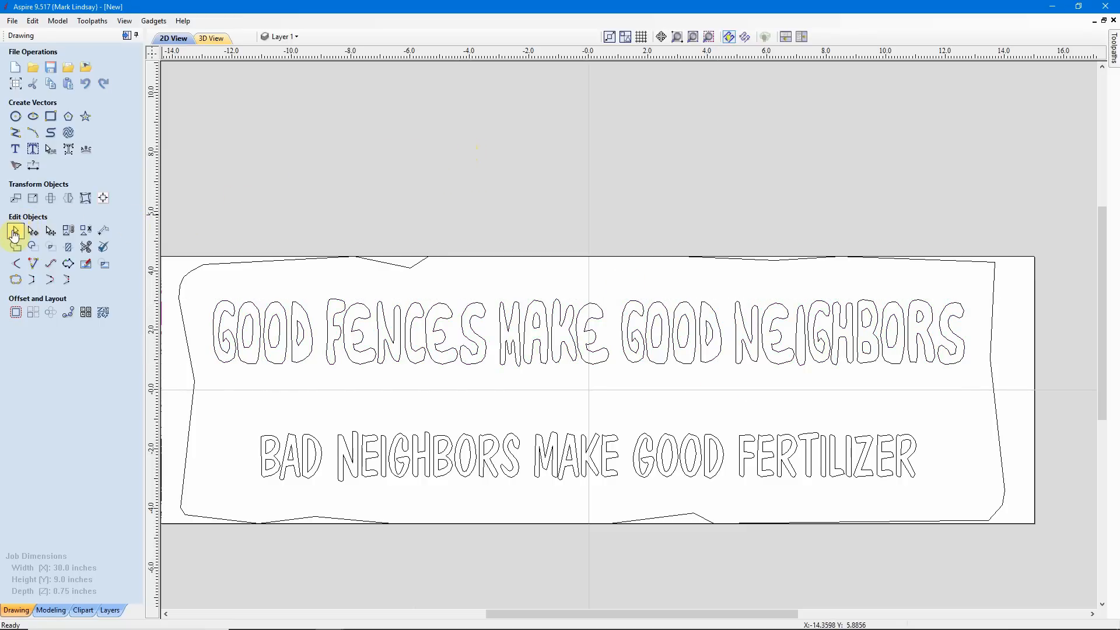
pyautogui.click(15, 234)
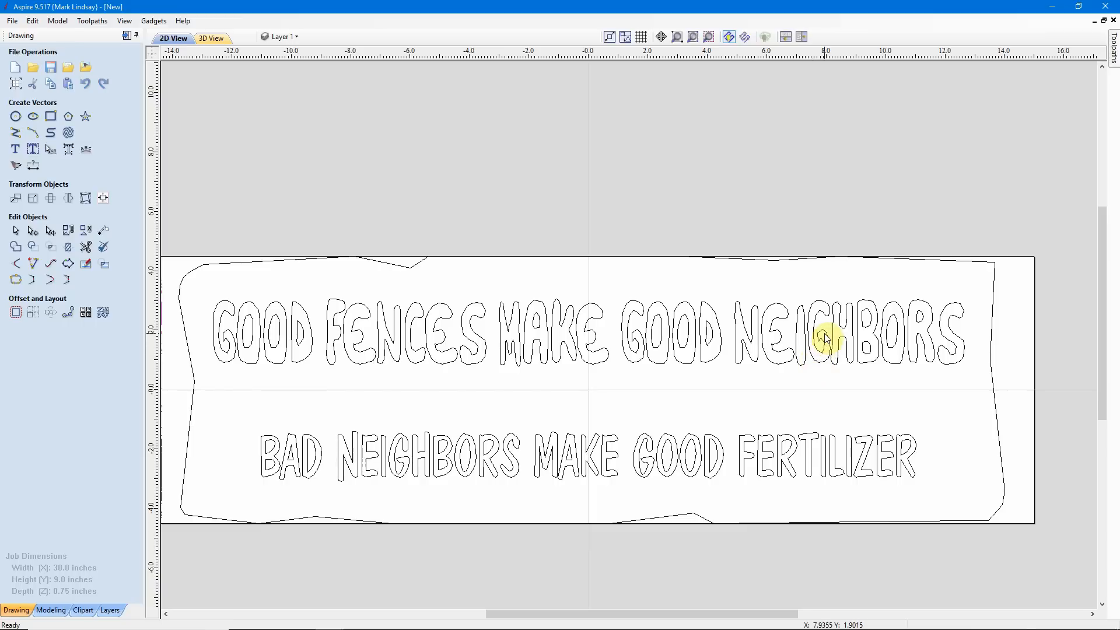
# - Convert the GOOD FENCES MAKE GOOD NEIGHBORS text to curves and deselect it
pyautogui.click(794, 358)
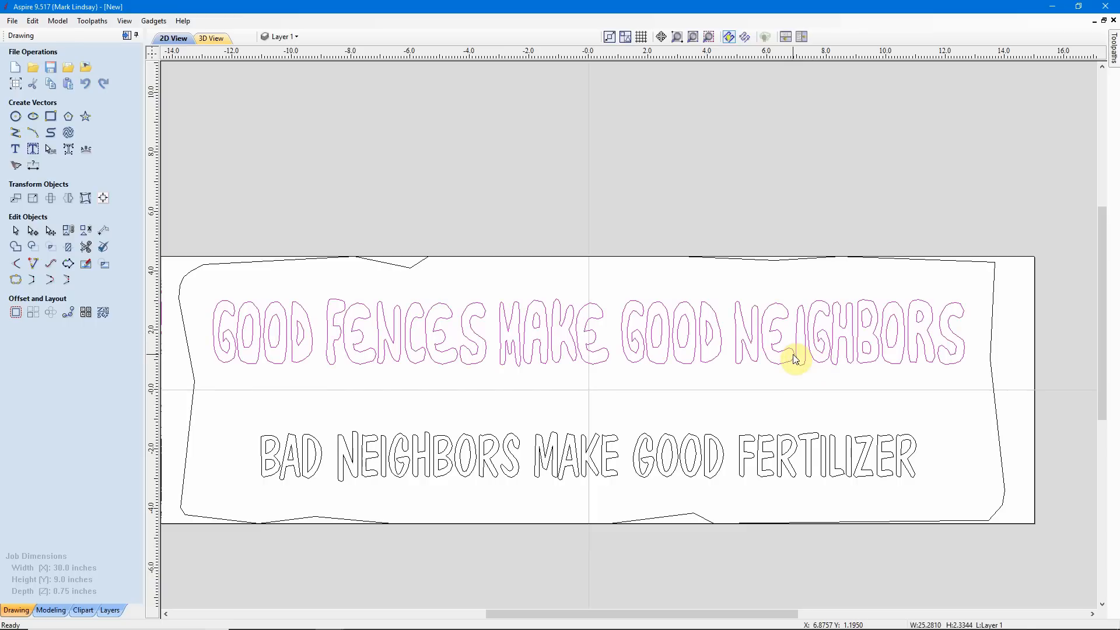
pyautogui.rightClick(794, 358)
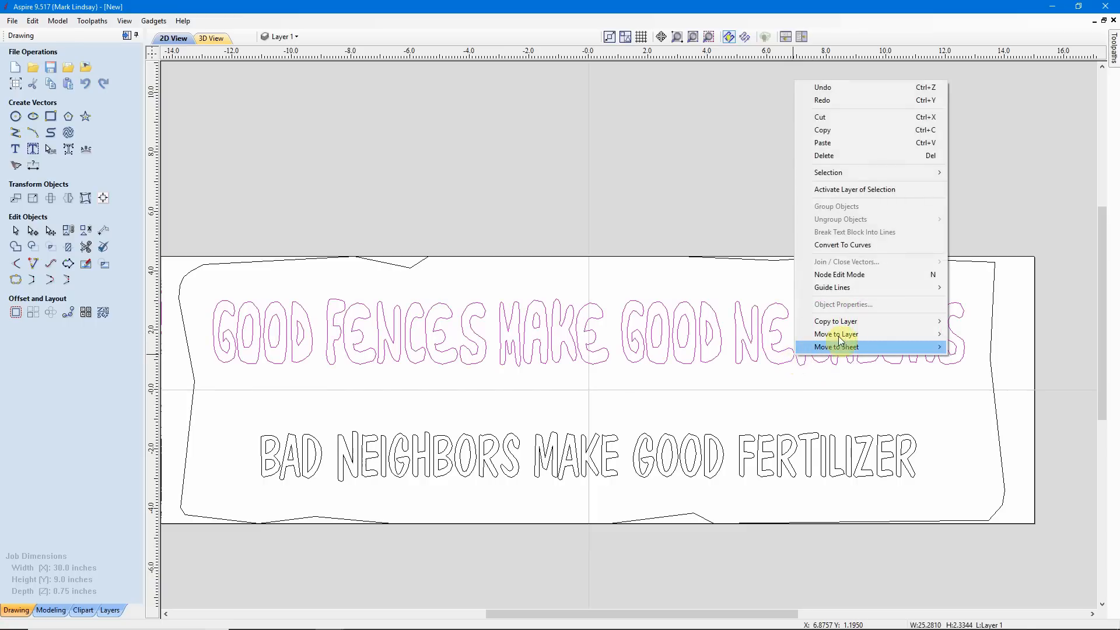
pyautogui.click(878, 246)
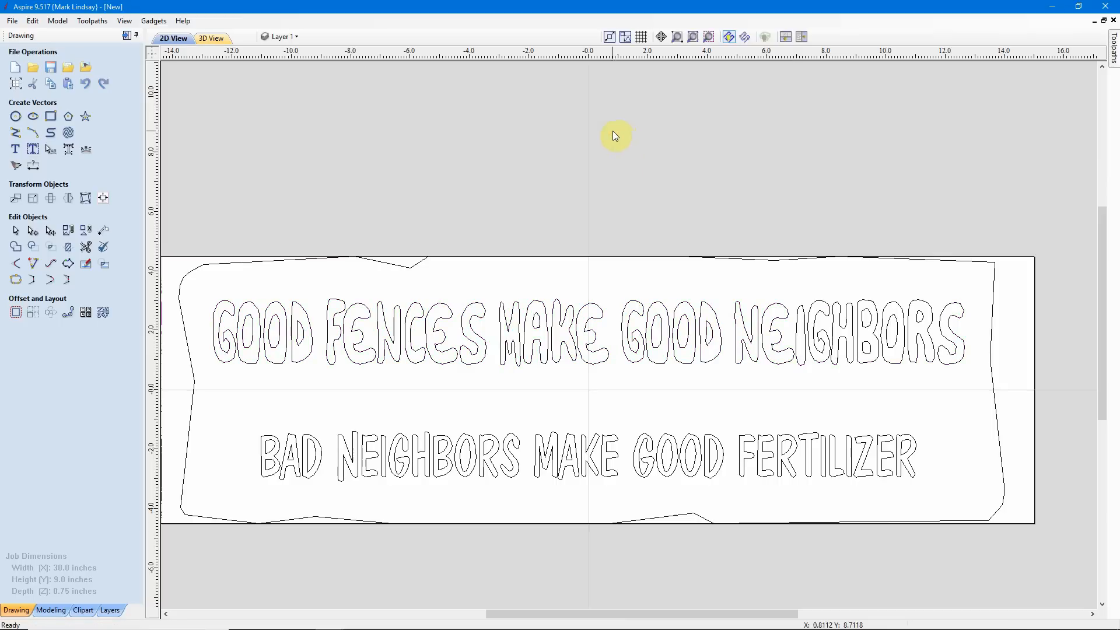
pyautogui.click(570, 337)
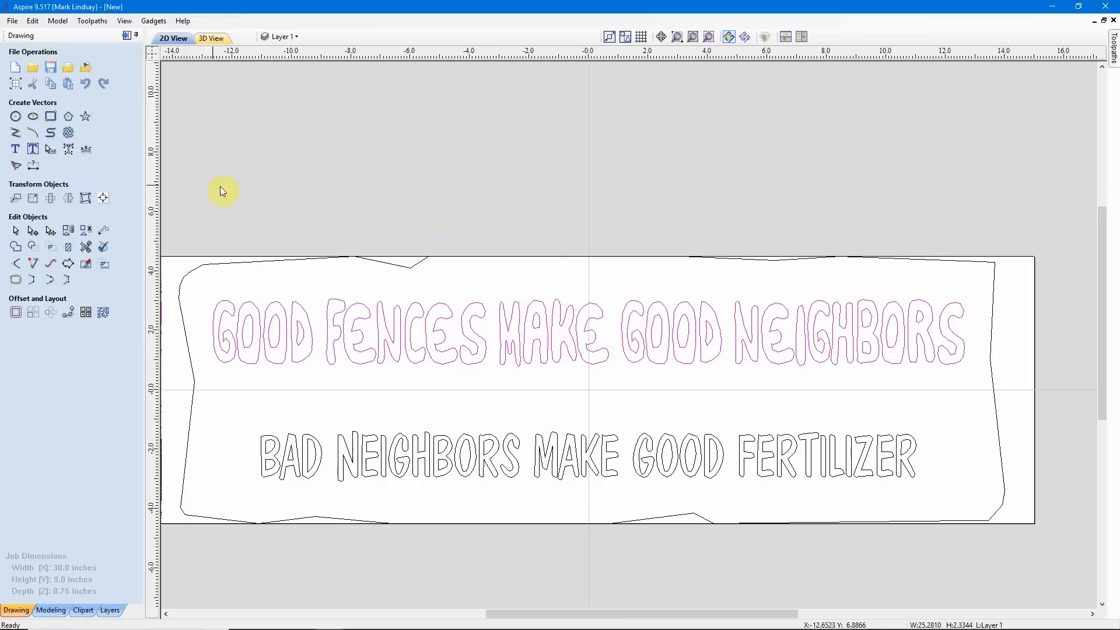
pyautogui.click(68, 155)
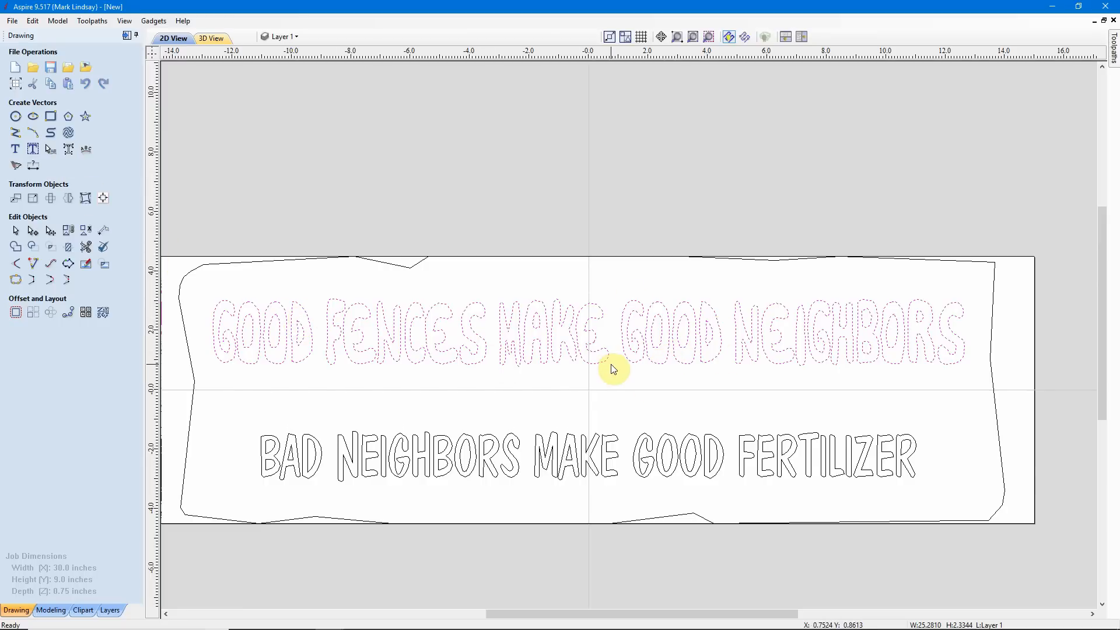
pyautogui.click(605, 276)
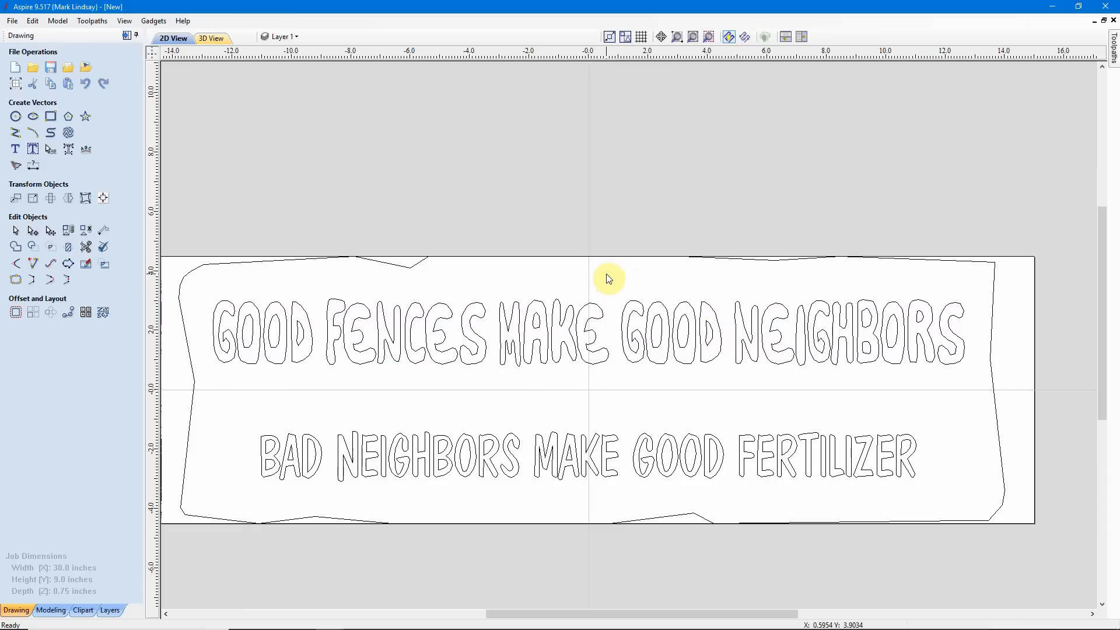
# - Check the individual letter vectors of the second GOOD by selecting the G, both Os and the D's inner outline in turn
pyautogui.click(624, 315)
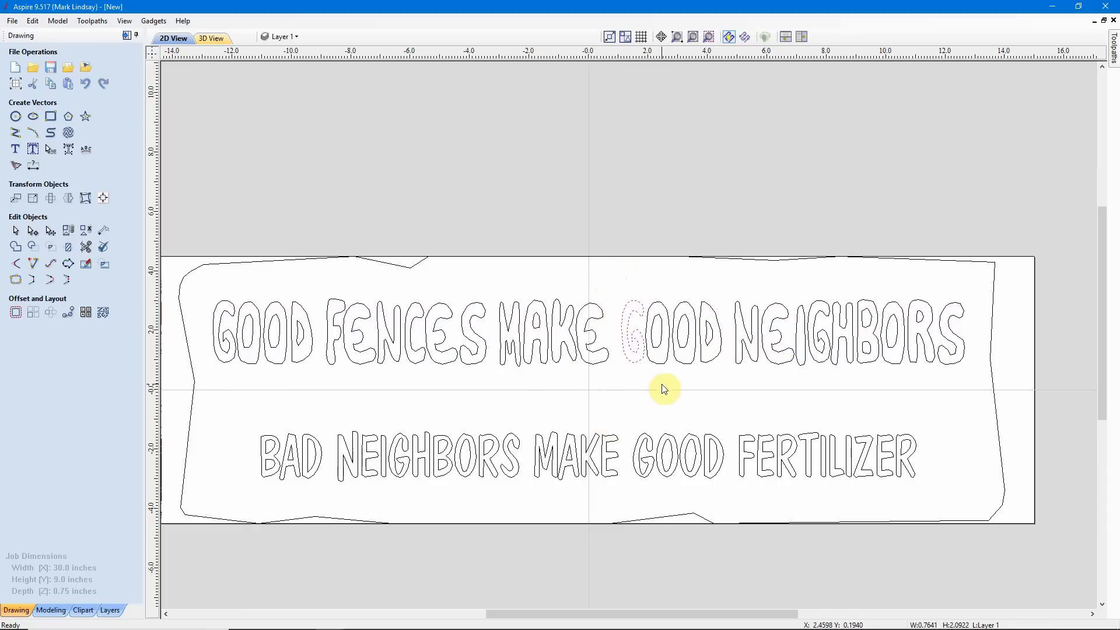
pyautogui.click(659, 361)
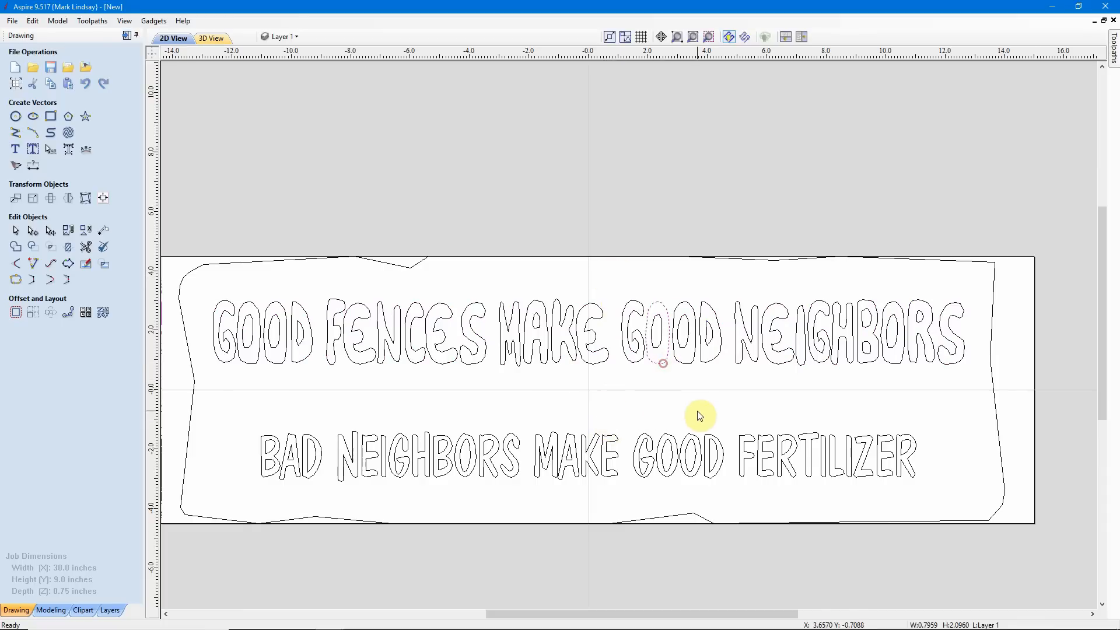
pyautogui.click(688, 364)
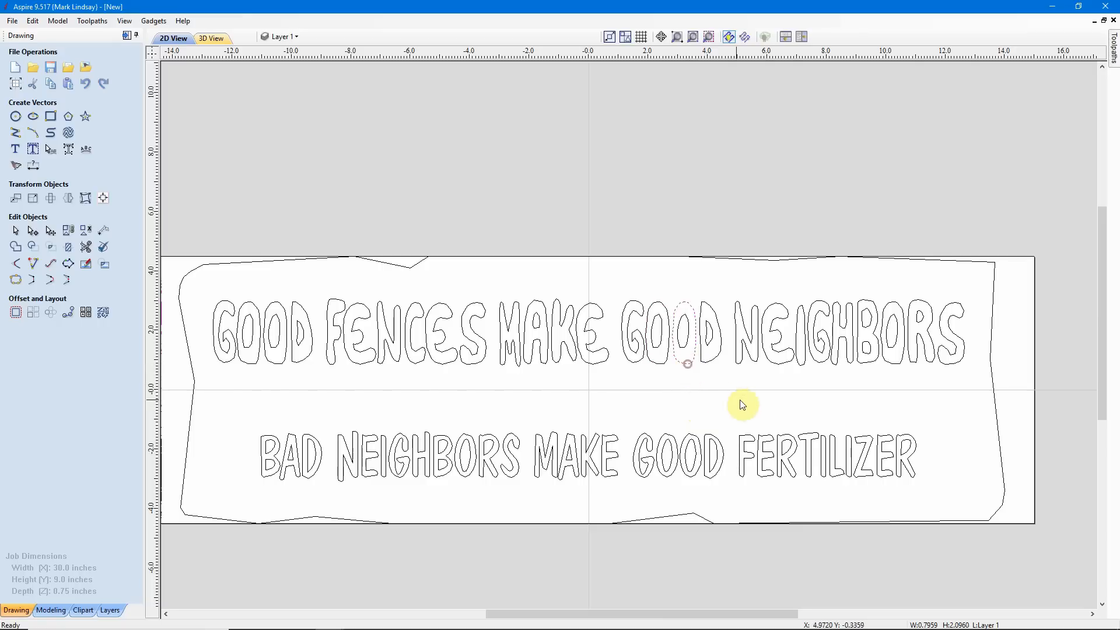
pyautogui.click(712, 341)
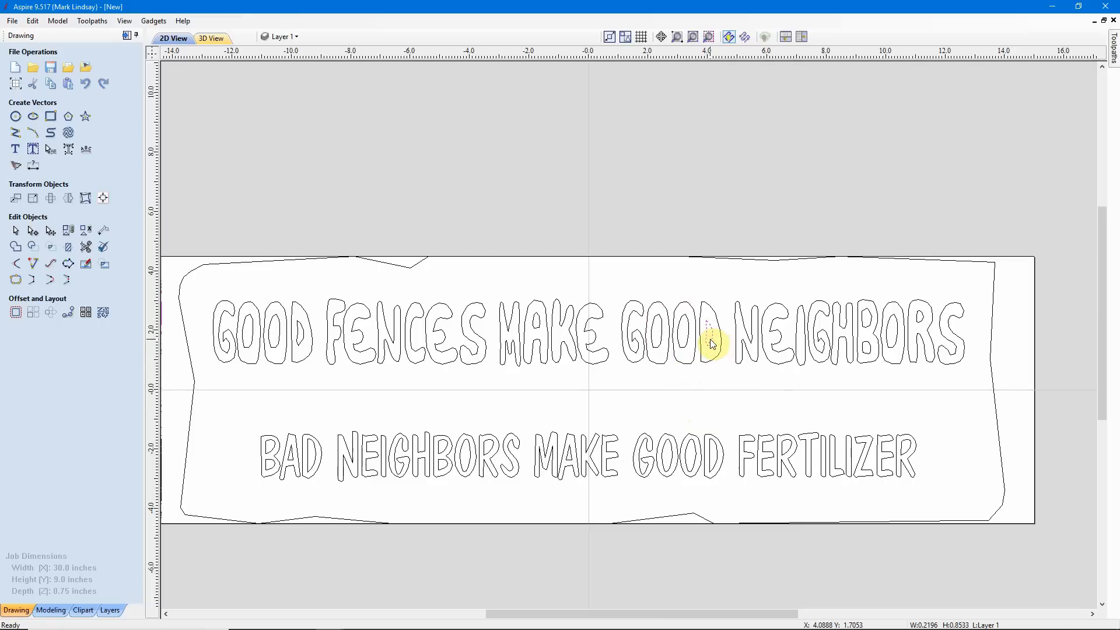
pyautogui.click(782, 365)
pyautogui.click(730, 382)
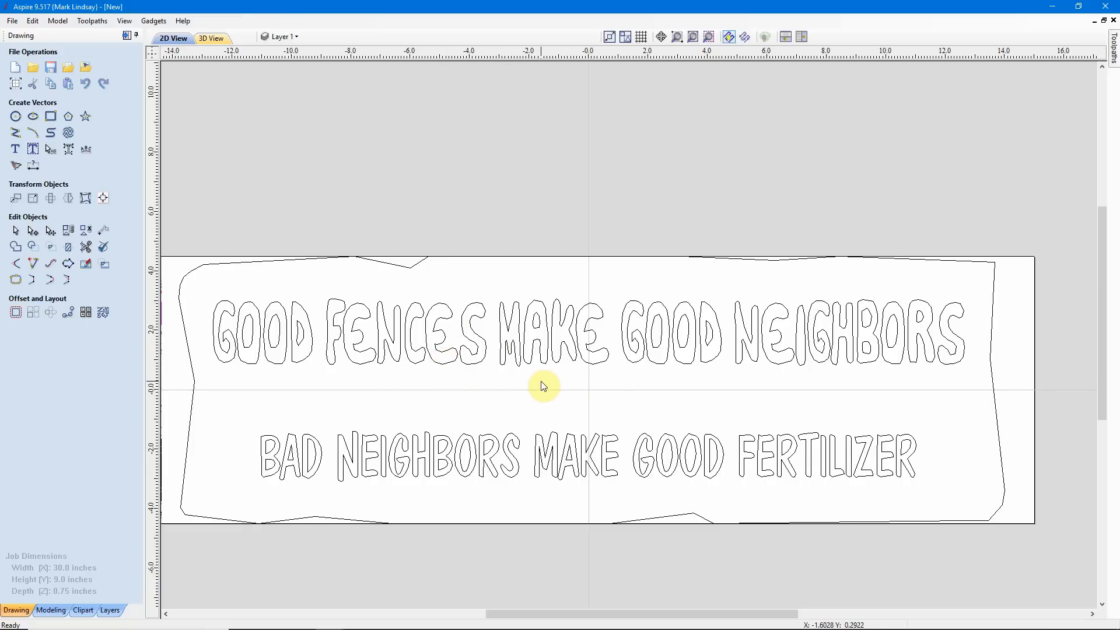
# - Try text spacing editing on the converted lettering, return to normal selection and check which action can be undone
pyautogui.scroll(1, 852, 399)
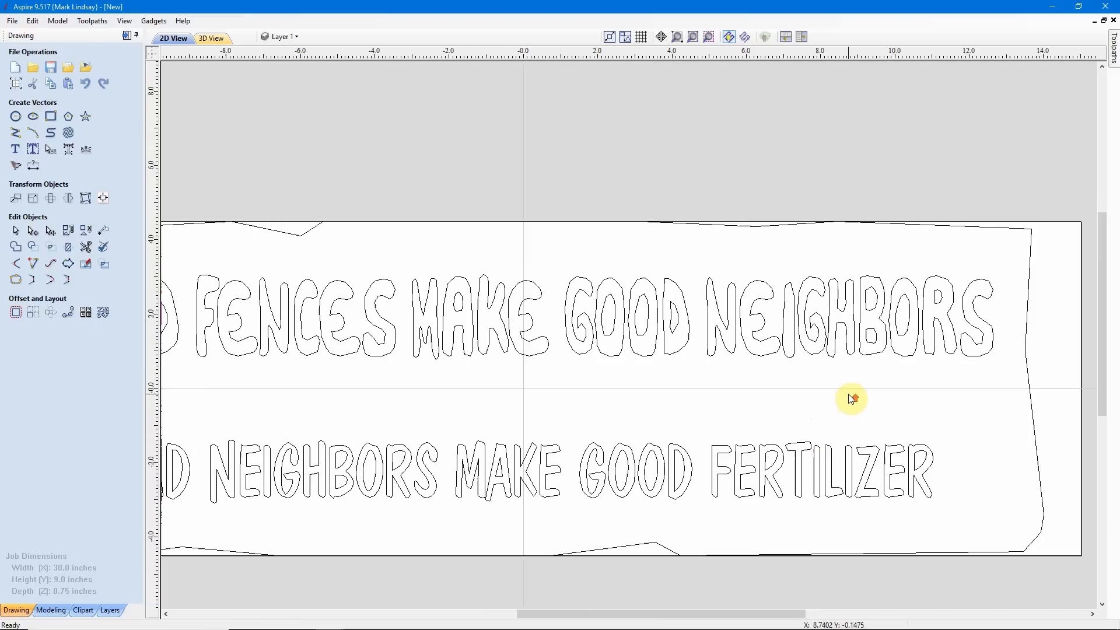
pyautogui.scroll(2, 852, 399)
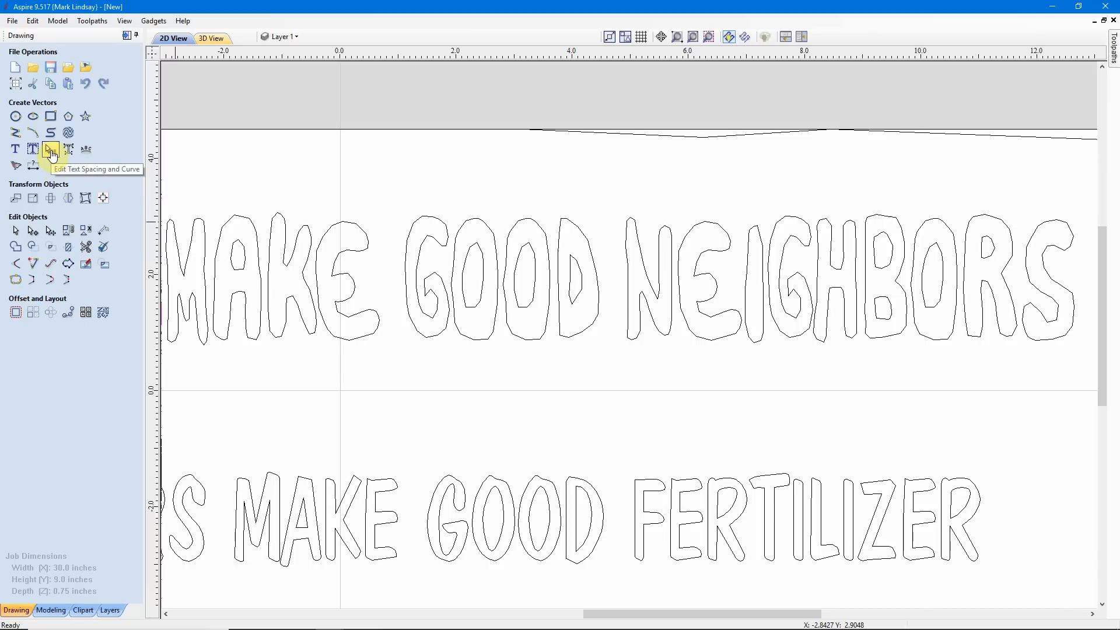
pyautogui.click(51, 152)
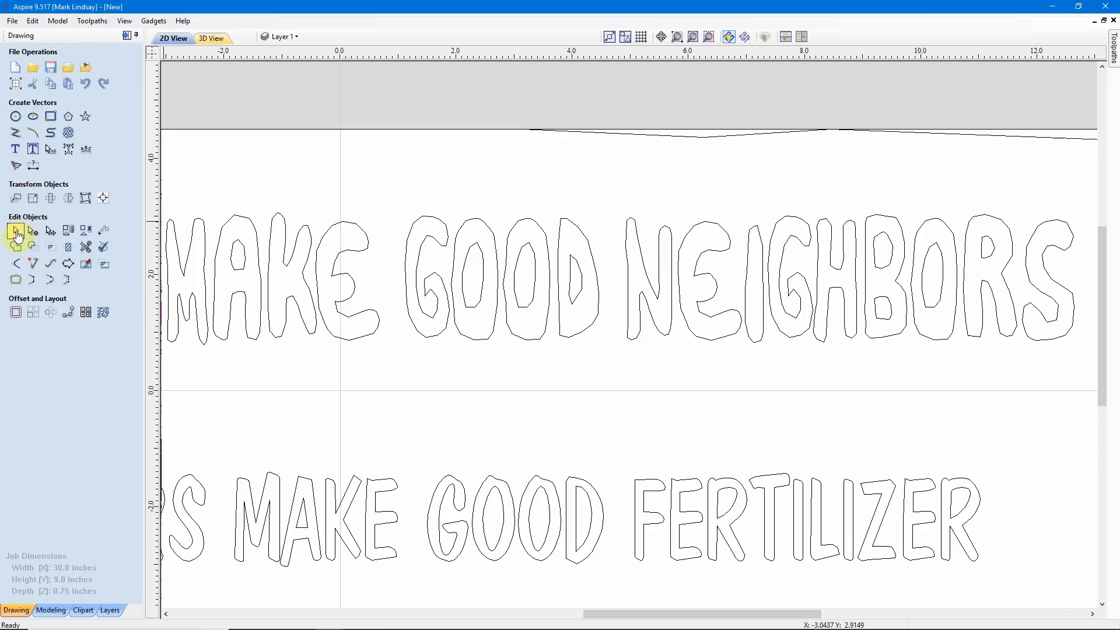
pyautogui.click(14, 234)
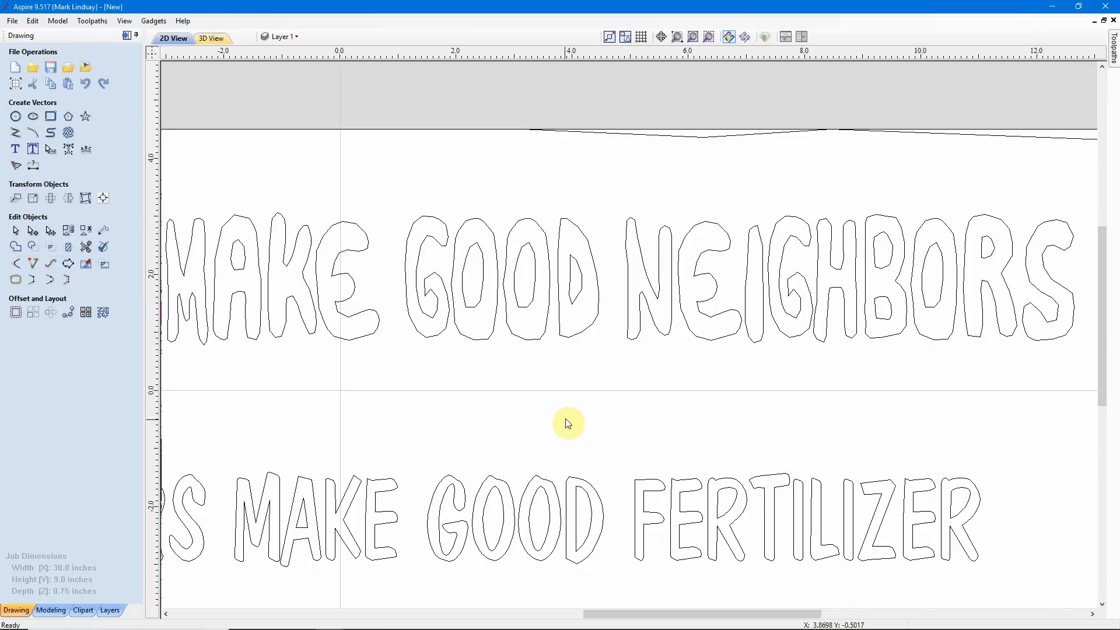
pyautogui.scroll(-3, 570, 425)
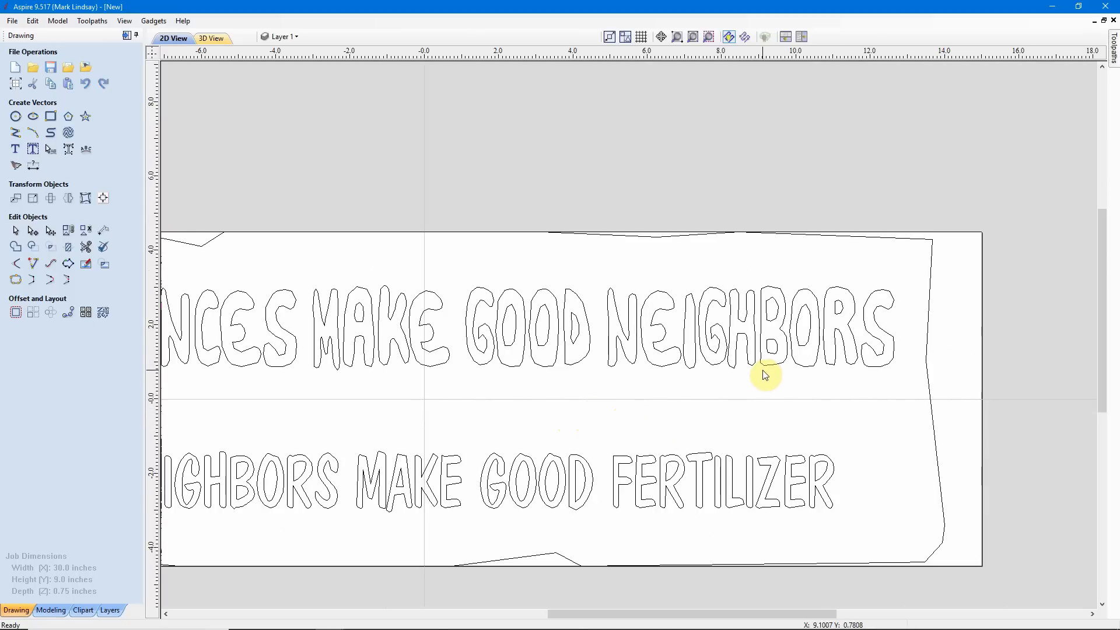
pyautogui.scroll(-1, 776, 391)
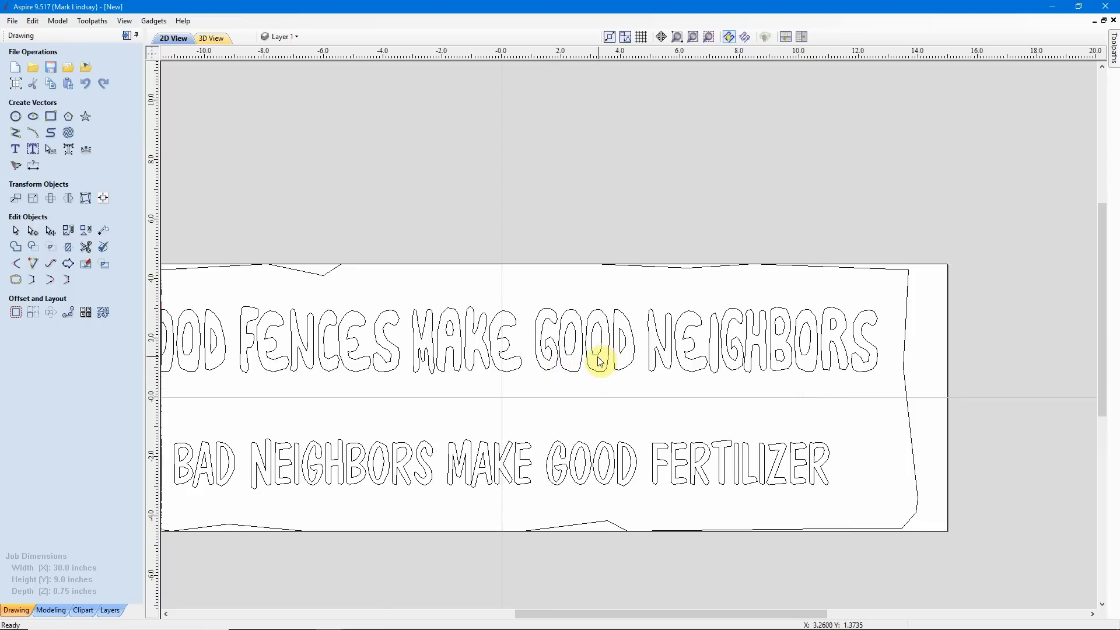
pyautogui.click(32, 21)
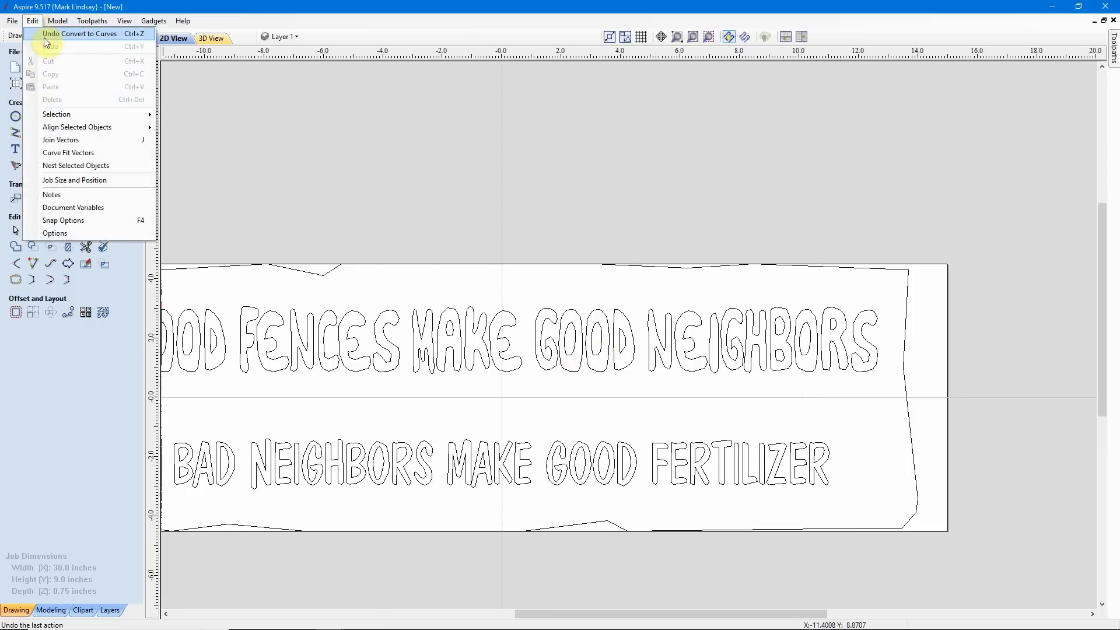
pyautogui.click(91, 38)
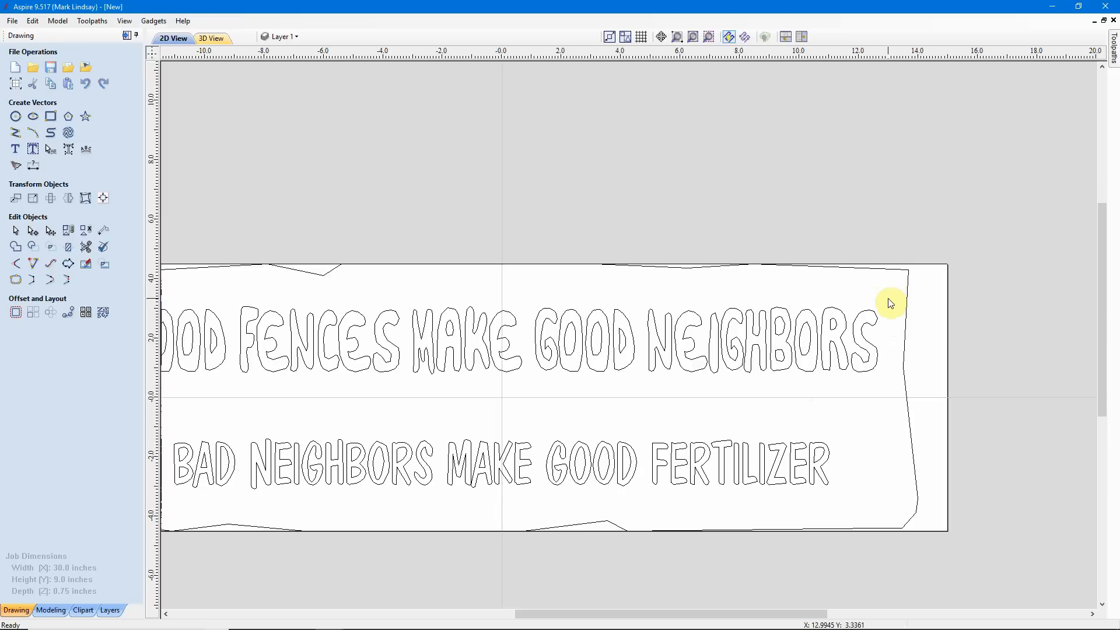
# - Select the letters HBORS of NEIGHBORS in the upper line, nudge them two increments to the right and deselect them
pyautogui.moveTo(887, 296); pyautogui.dragTo(754, 387)
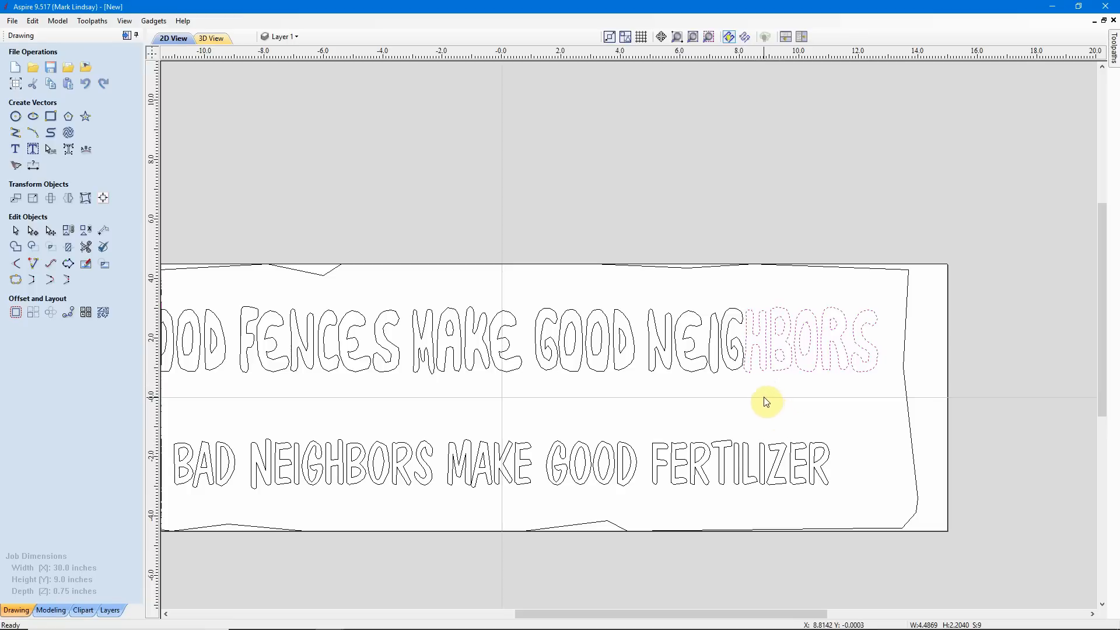
pyautogui.scroll(4, 766, 401)
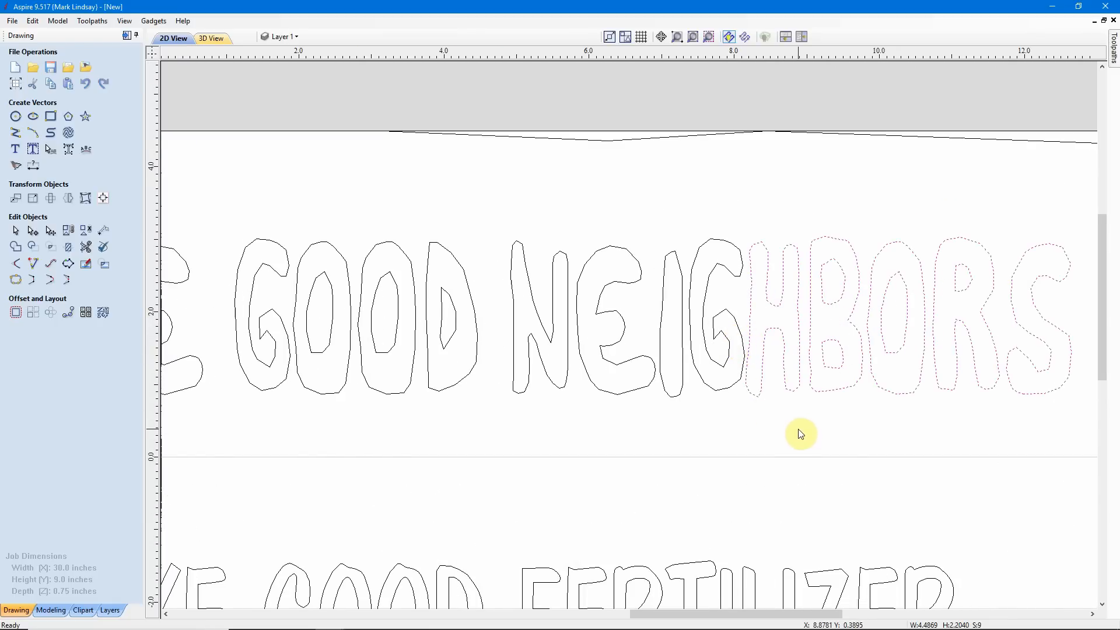
pyautogui.press('Right')
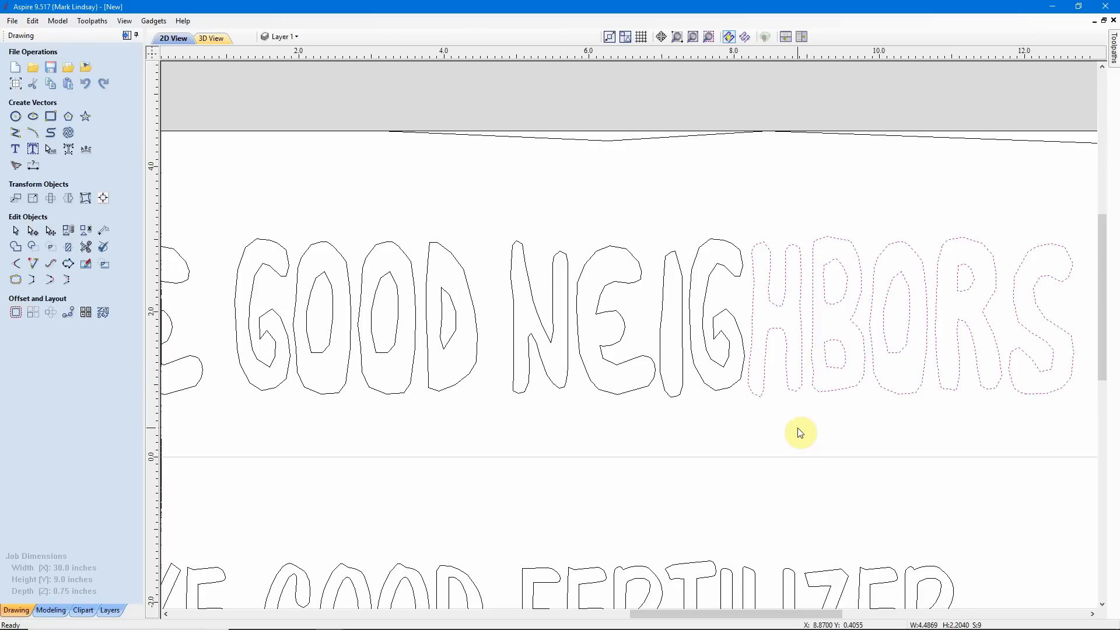
pyautogui.press('Right')
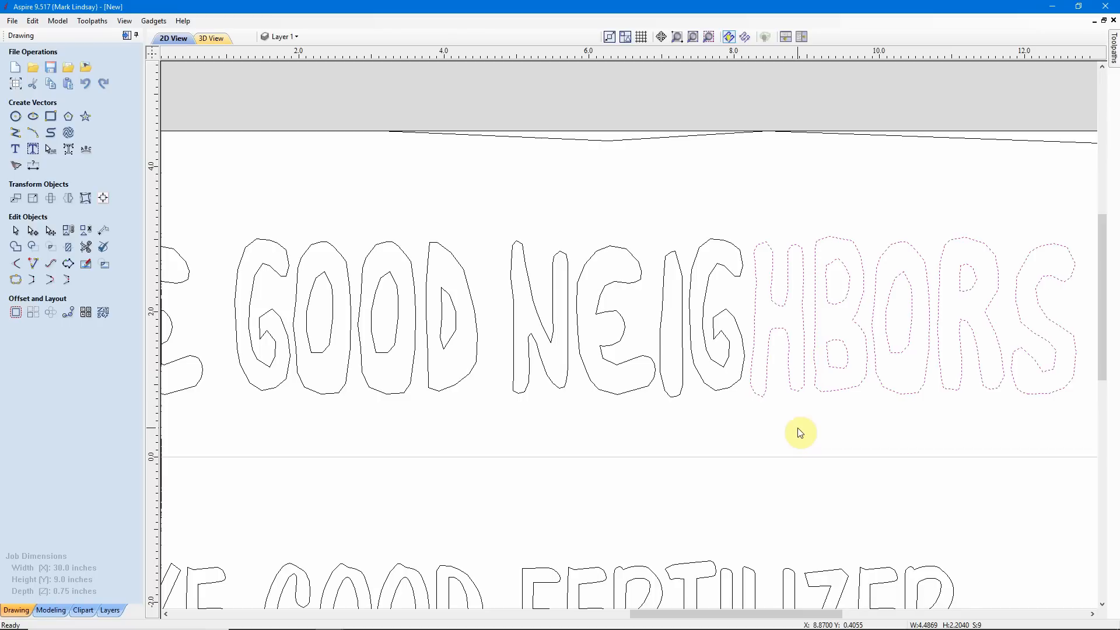
pyautogui.click(707, 432)
pyautogui.scroll(-2, 705, 432)
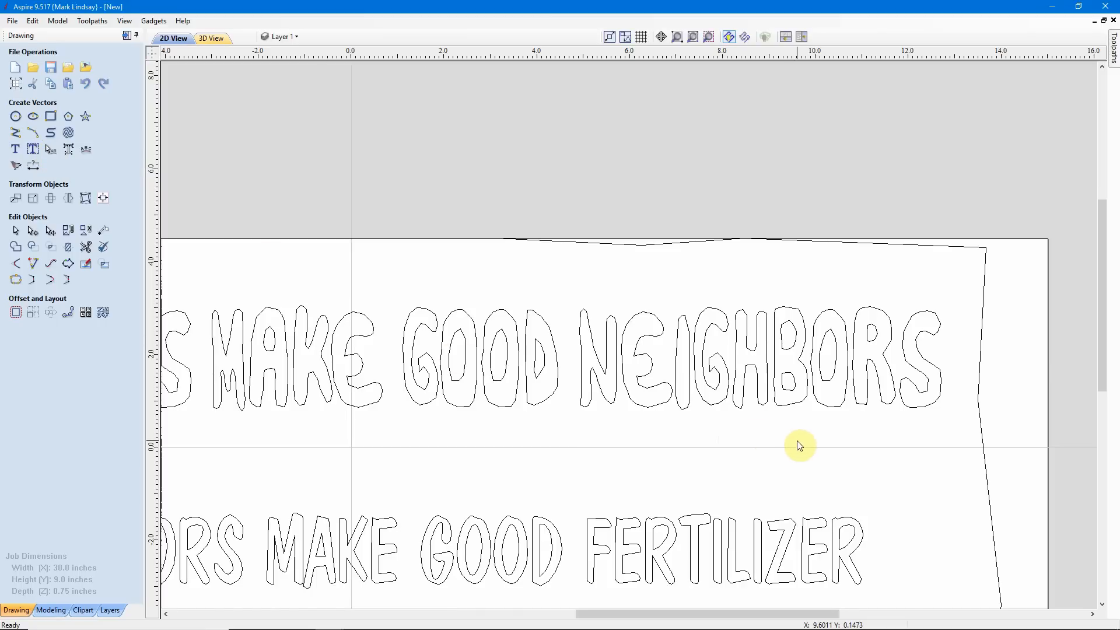
# - Reshape the inner outline of the second O in the first GOOD by raising its lower-left node and slightly lowering its top node
pyautogui.scroll(-3, 803, 446)
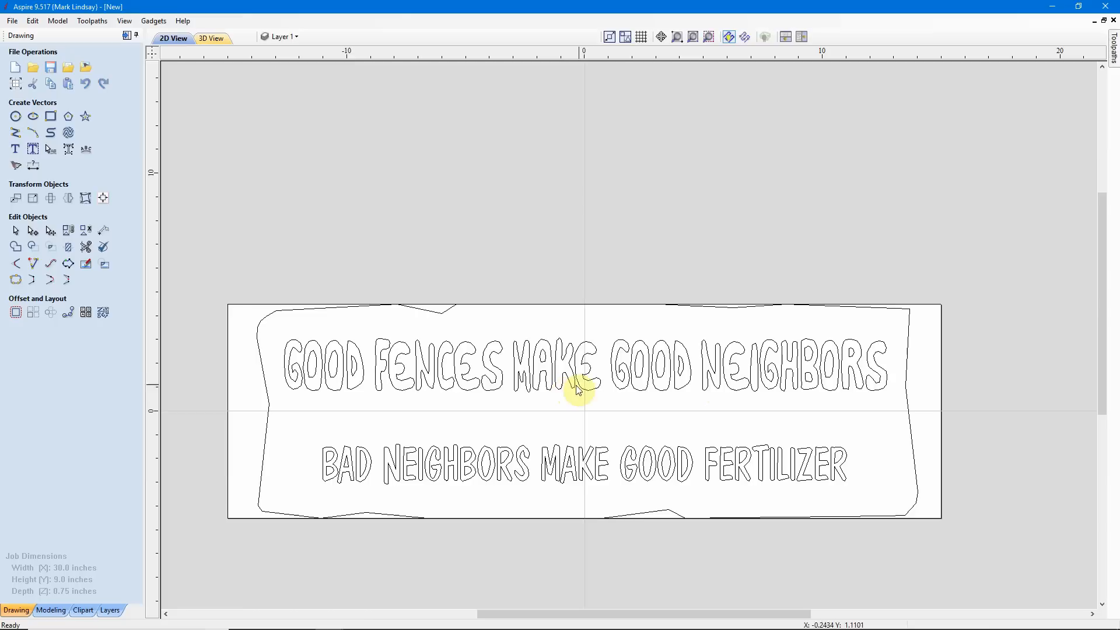
pyautogui.scroll(4, 303, 378)
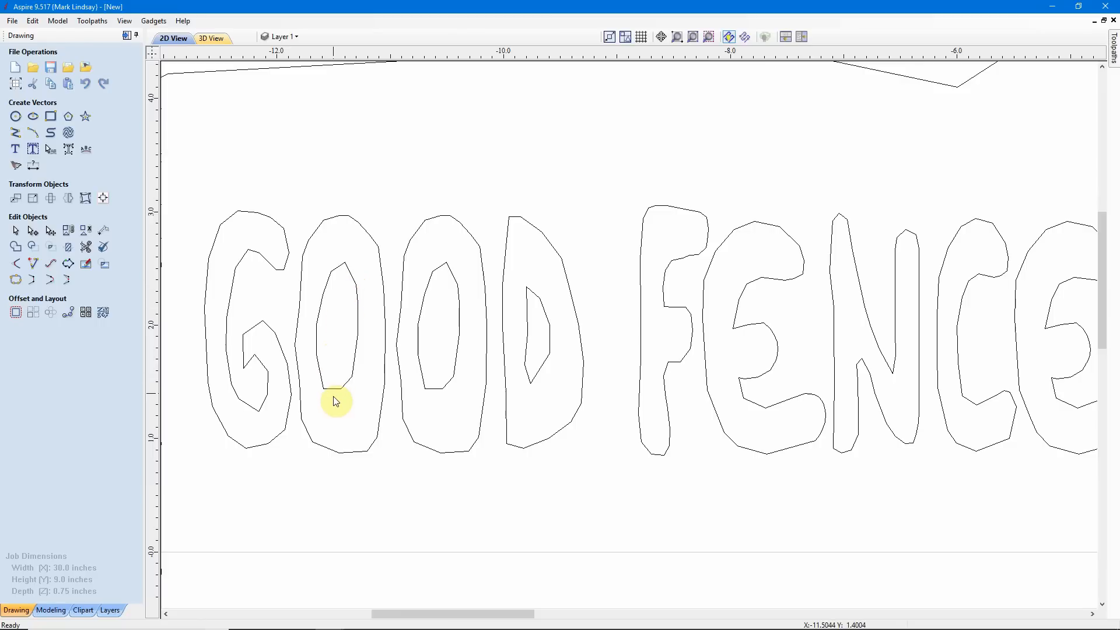
pyautogui.click(435, 392)
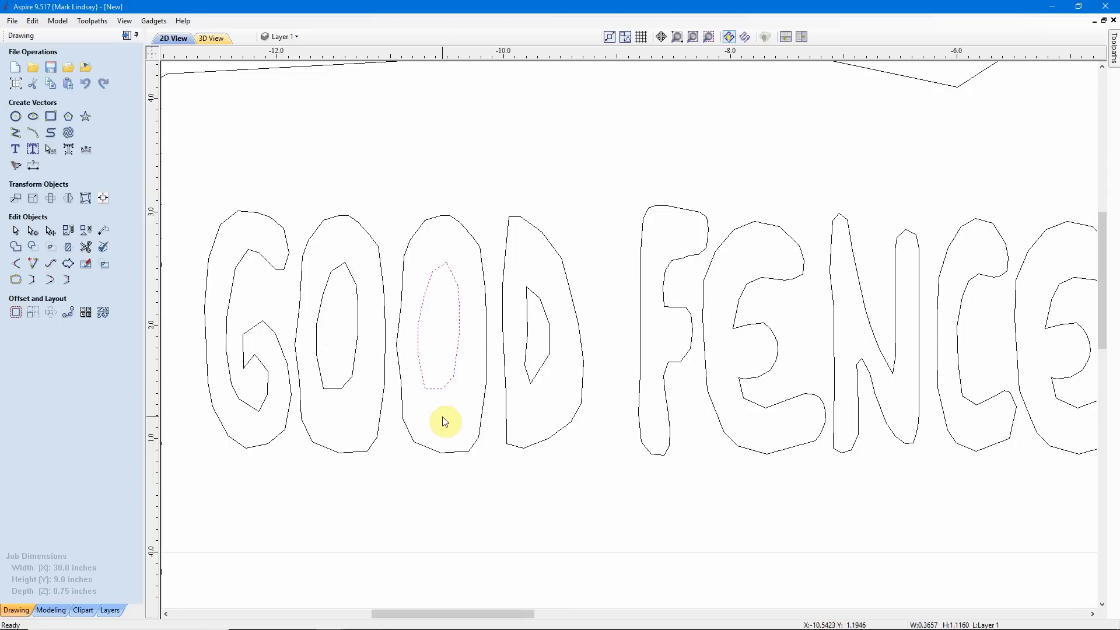
pyautogui.press('n')
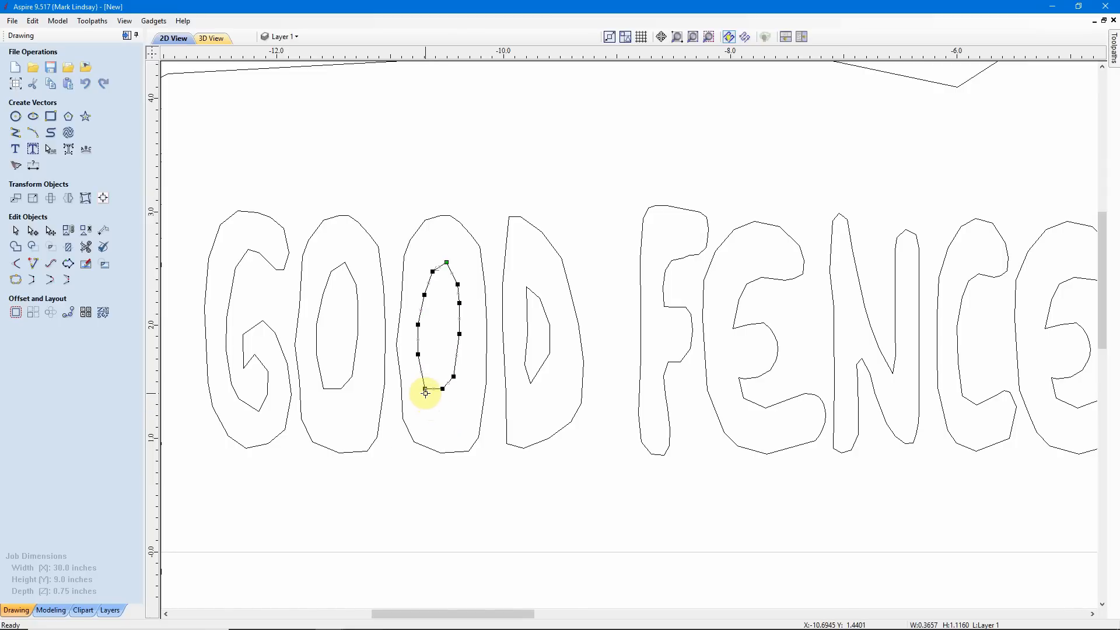
pyautogui.moveTo(425, 390); pyautogui.dragTo(422, 372)
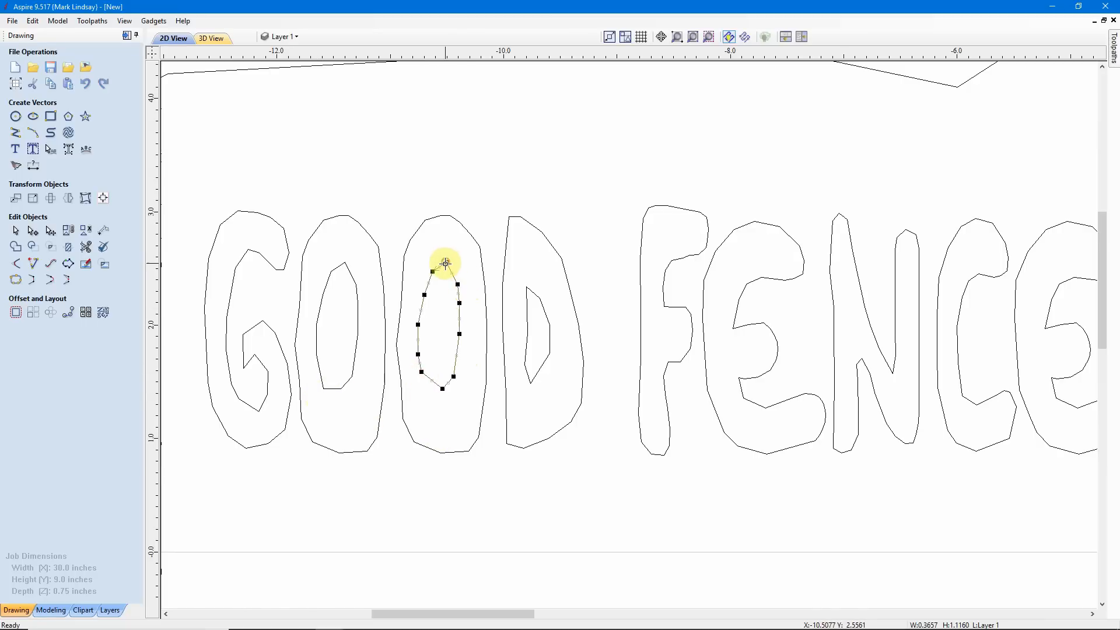
pyautogui.moveTo(445, 266); pyautogui.dragTo(446, 268)
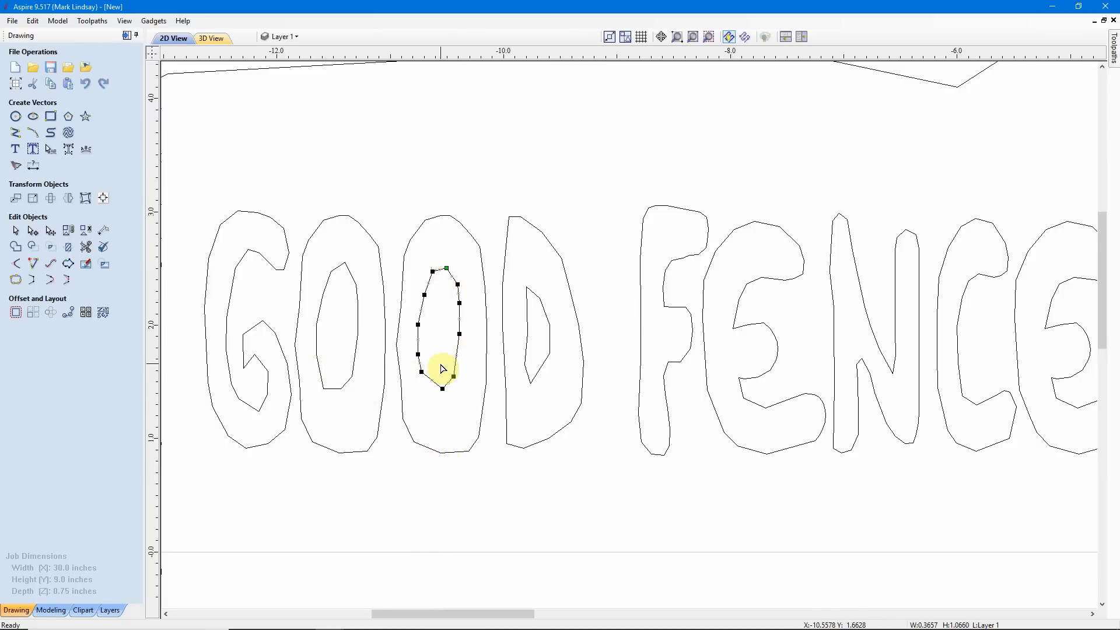
# - Delete the leftmost node from the outer outline of that same O and deselect the letter
pyautogui.click(398, 360)
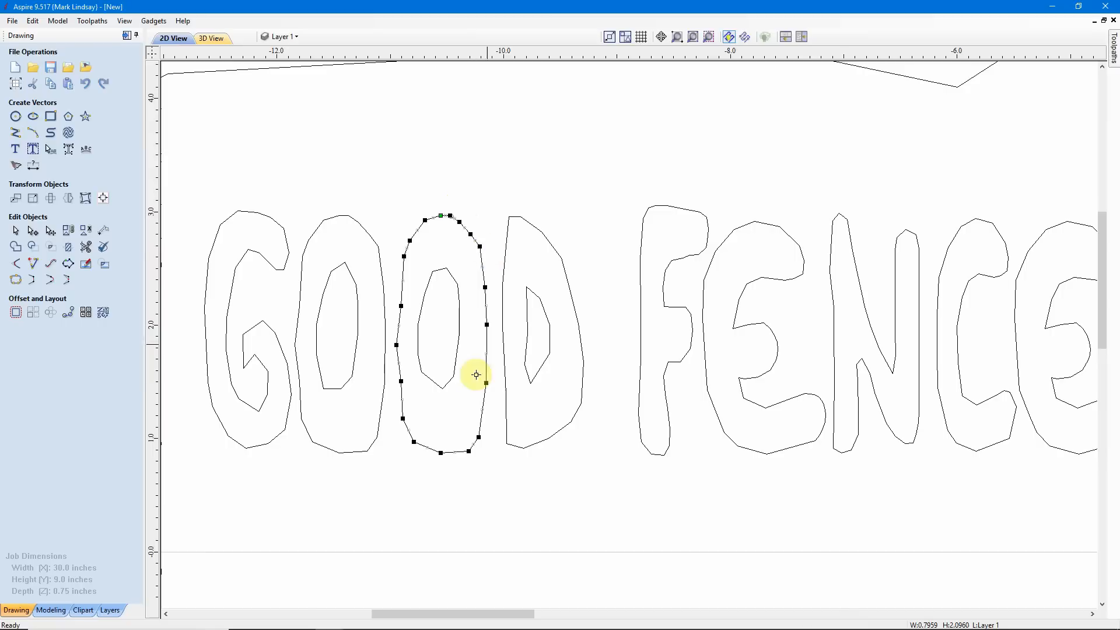
pyautogui.rightClick(396, 344)
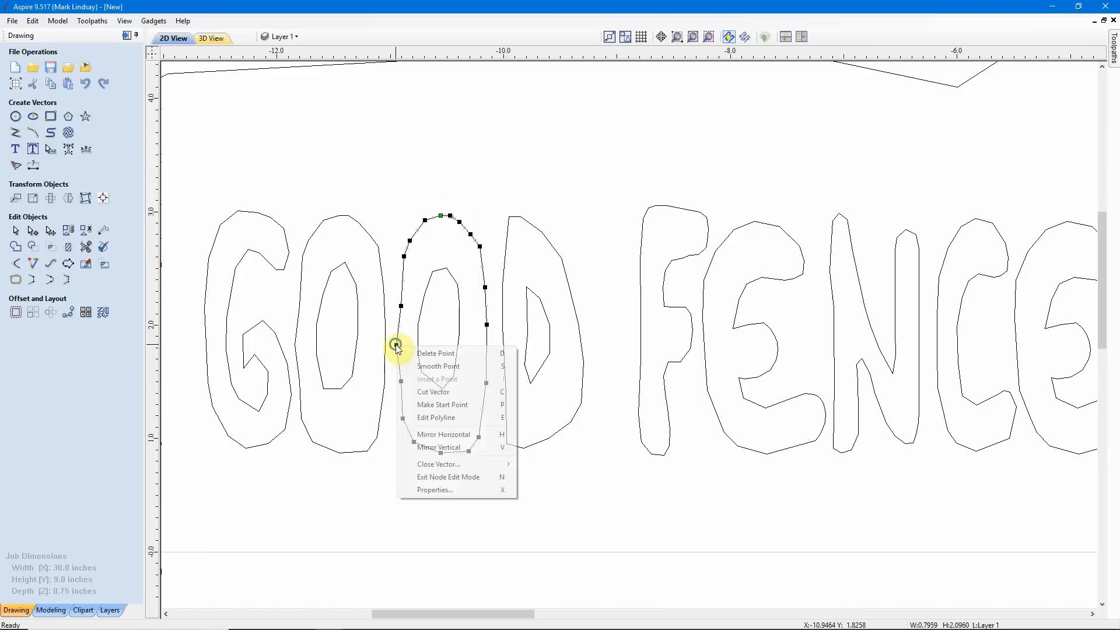
pyautogui.click(431, 353)
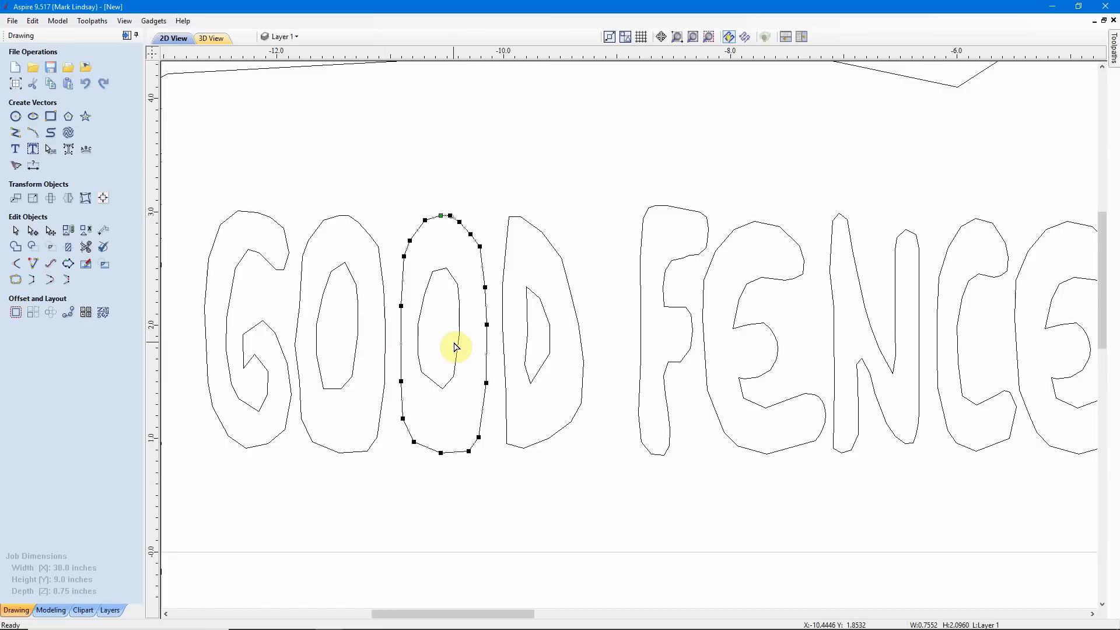
pyautogui.click(425, 470)
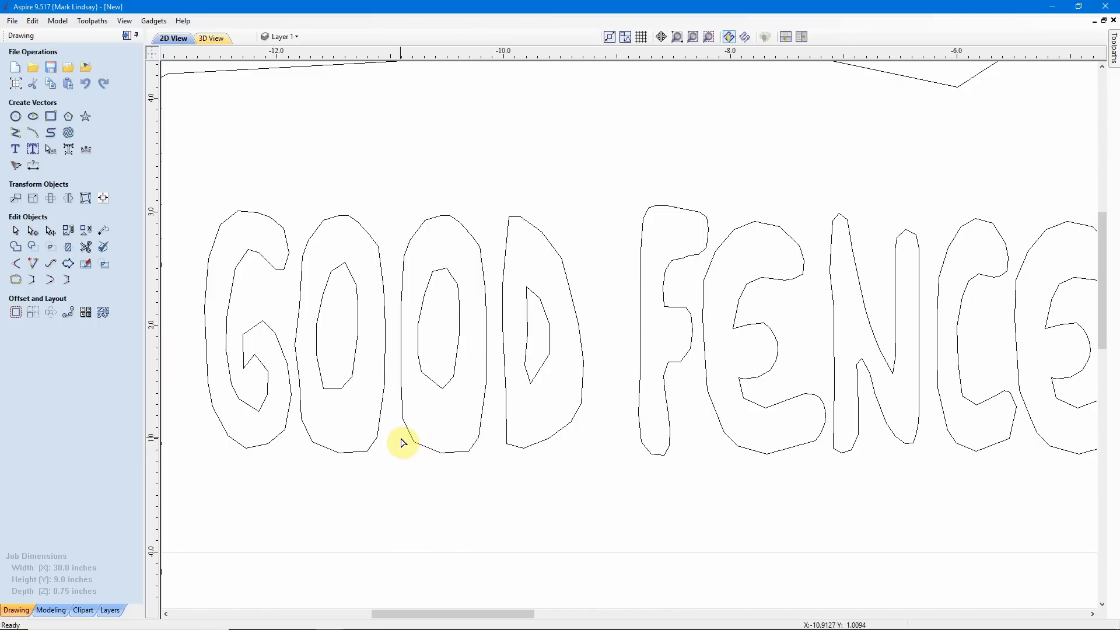
# - Reshape the upper part of the second E in FENCES by raising its upper inner node, deleting the neighbouring node and adjusting the top node
pyautogui.scroll(-1, 402, 444)
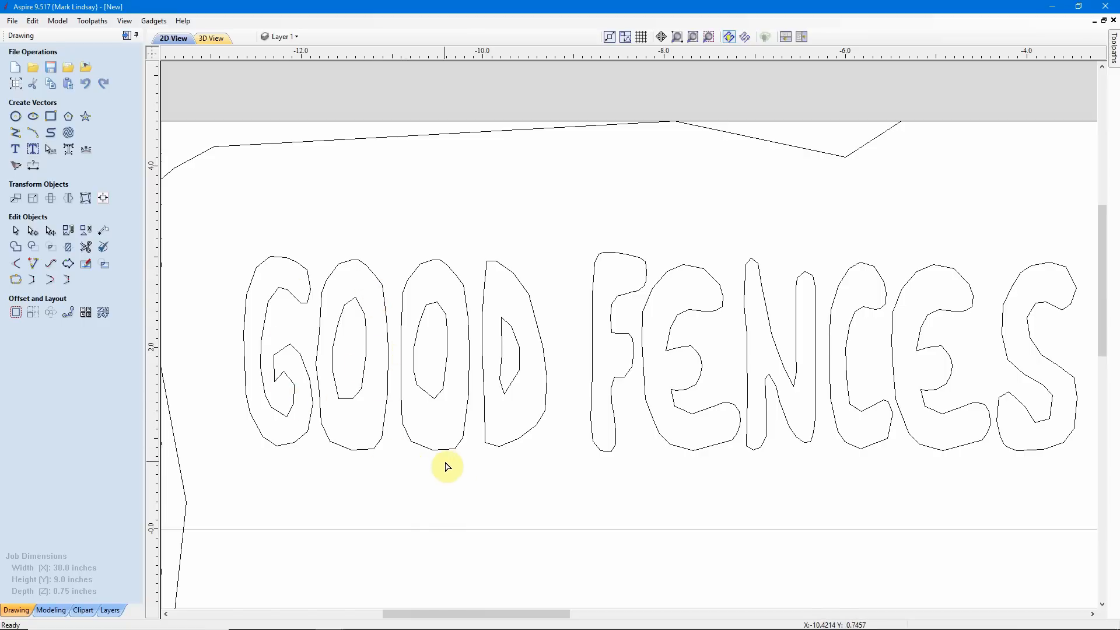
pyautogui.scroll(-1, 446, 467)
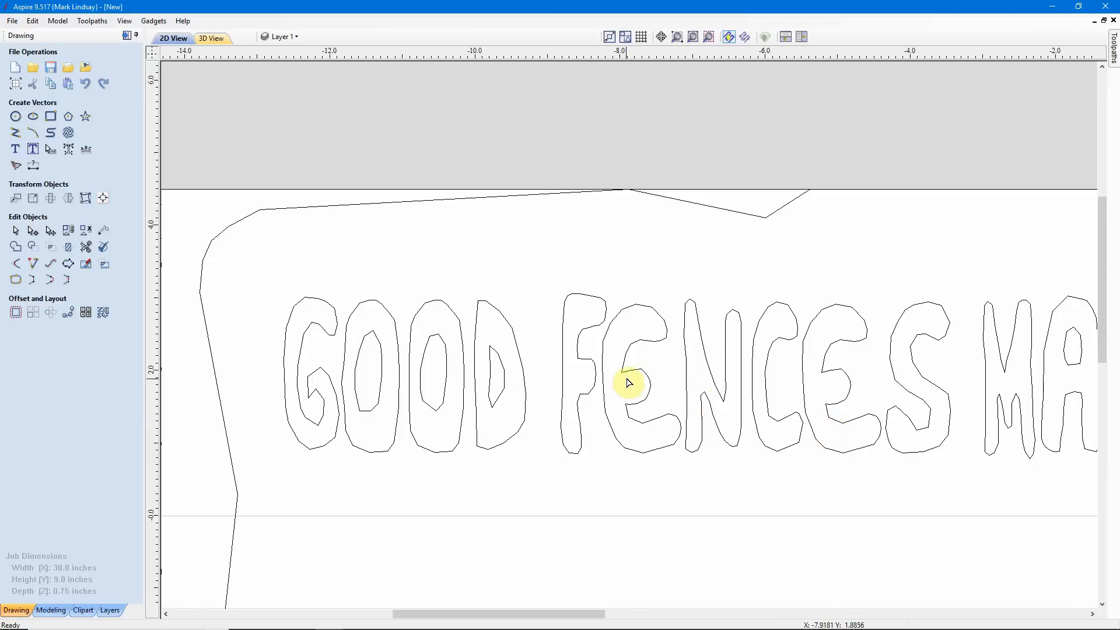
pyautogui.click(838, 373)
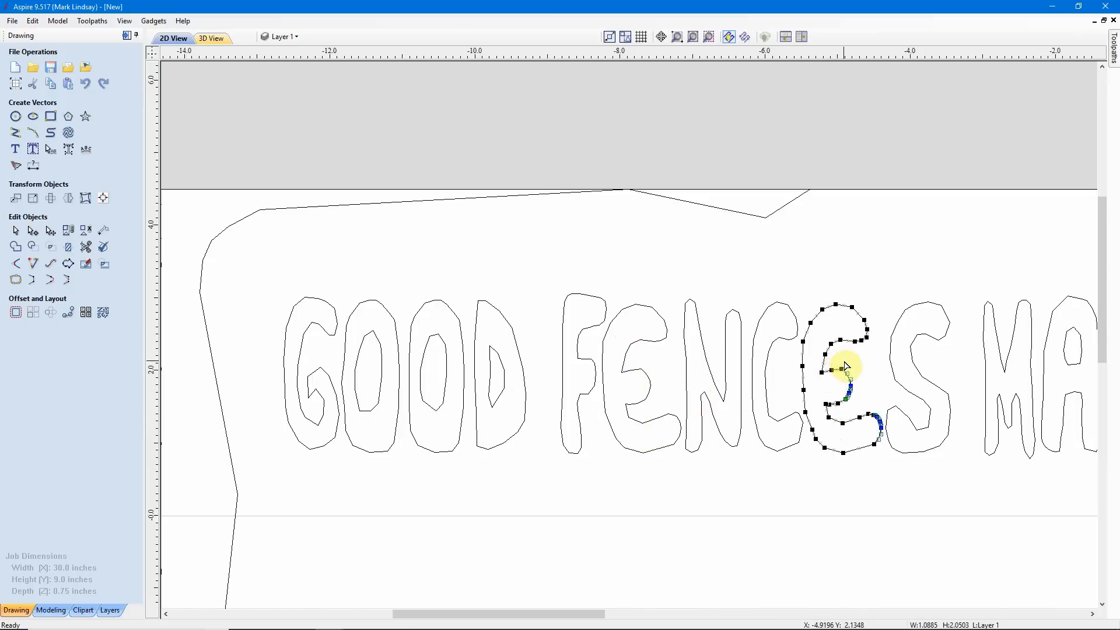
pyautogui.scroll(3, 847, 365)
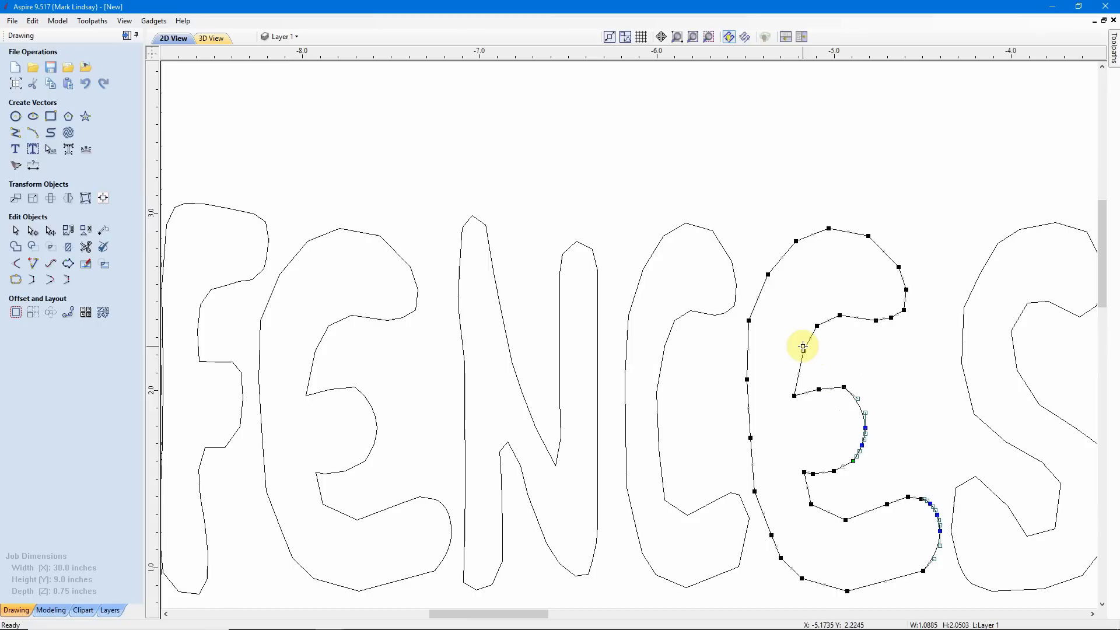
pyautogui.moveTo(803, 350); pyautogui.dragTo(799, 328)
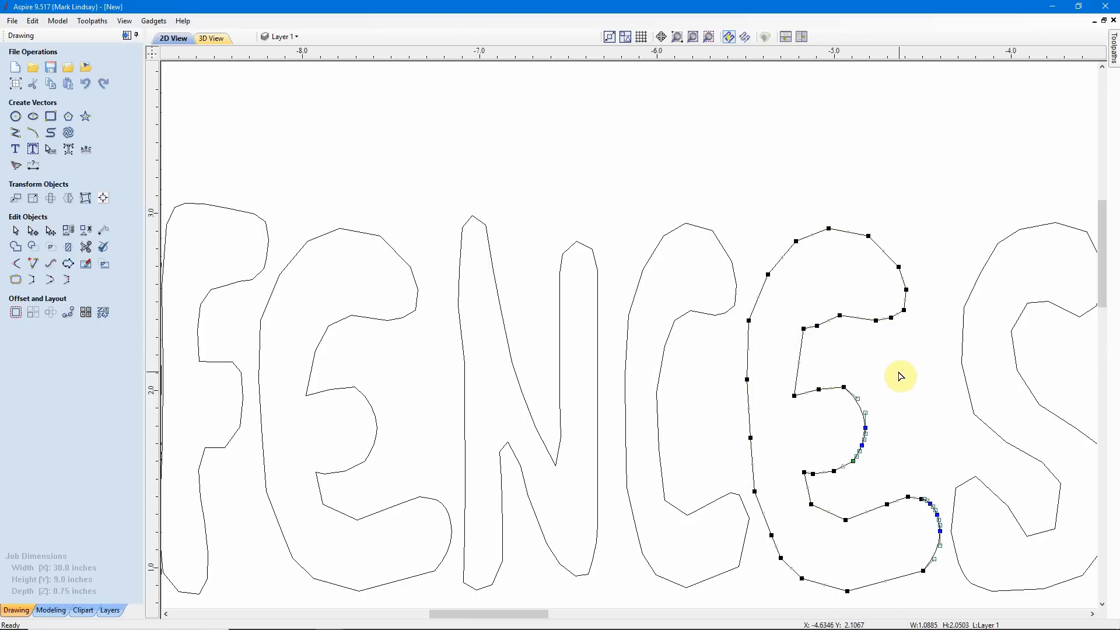
pyautogui.rightClick(816, 326)
pyautogui.click(899, 400)
pyautogui.moveTo(829, 228); pyautogui.dragTo(829, 224)
pyautogui.scroll(7, 829, 231)
pyautogui.scroll(-8, 820, 322)
pyautogui.scroll(5, 799, 519)
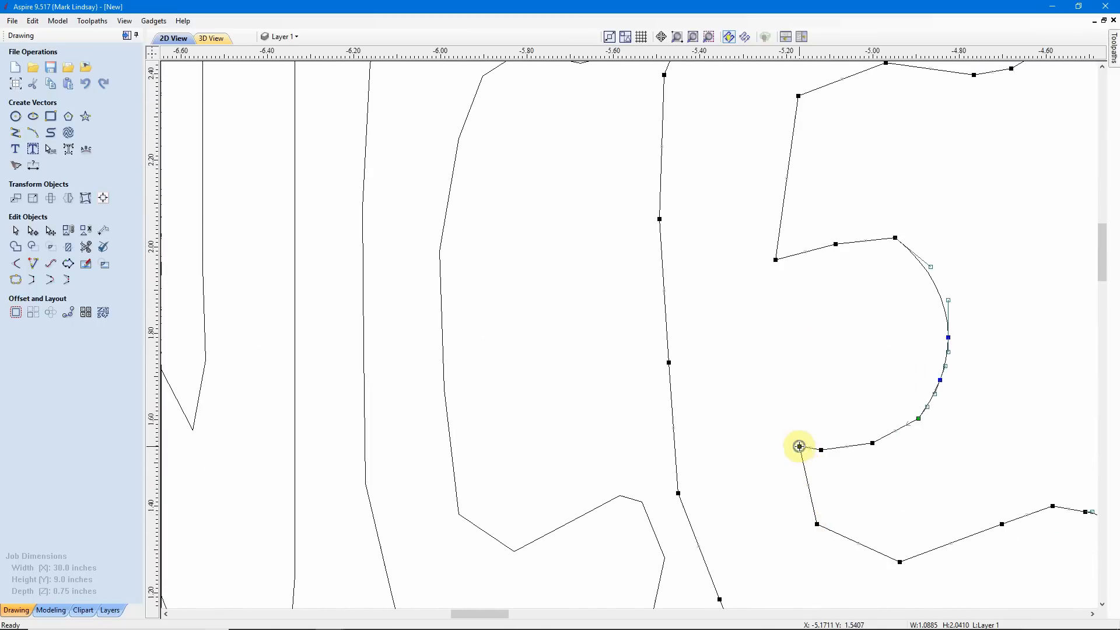
# - Delete the lower inner corner node of the second E in FENCES, shift its bottommost node slightly right and upward, and deselect the letter
pyautogui.press('d')
pyautogui.scroll(-5, 770, 479)
pyautogui.scroll(5, 830, 576)
pyautogui.moveTo(781, 540); pyautogui.dragTo(811, 527)
pyautogui.scroll(-7, 802, 516)
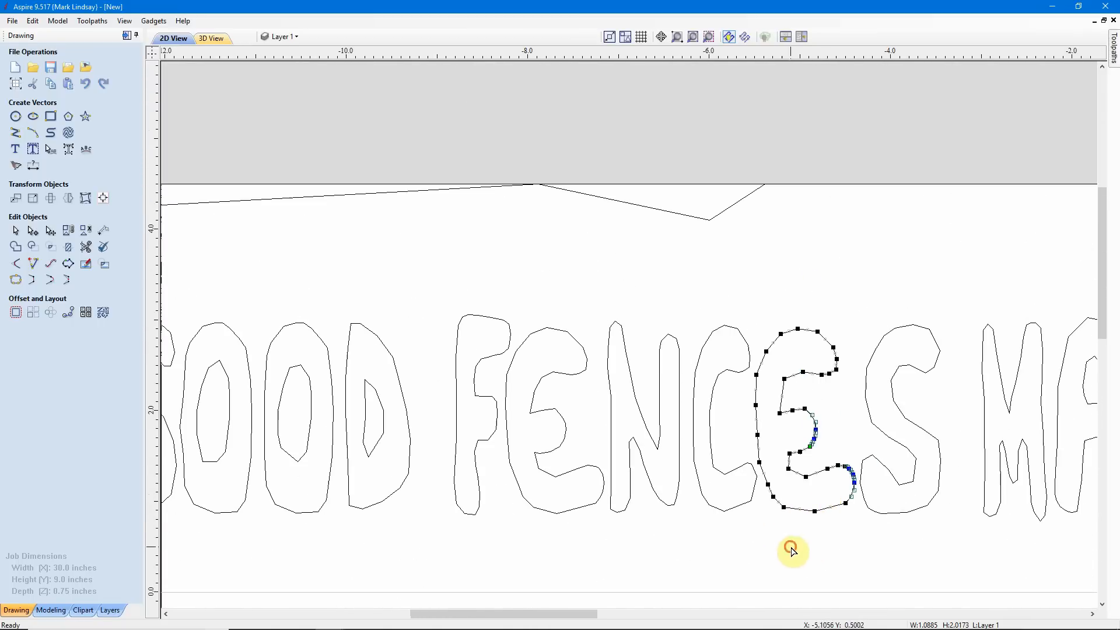
pyautogui.click(792, 550)
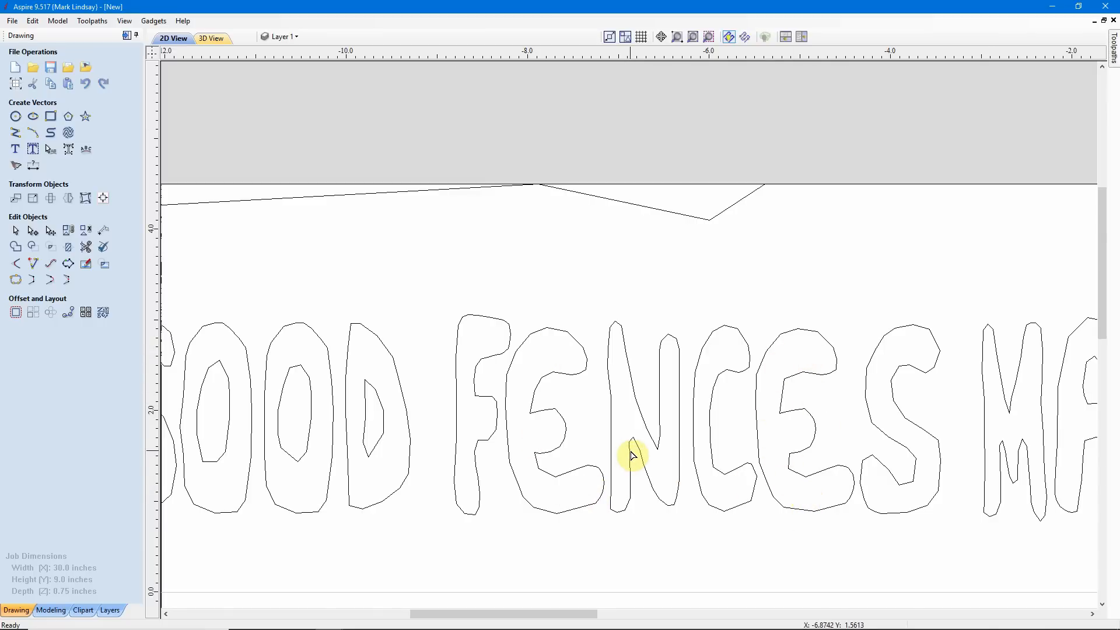
# - Reshape the G of the second GOOD by moving nodes along its upper opening and inner hook, and deselect it
pyautogui.scroll(-4, 633, 455)
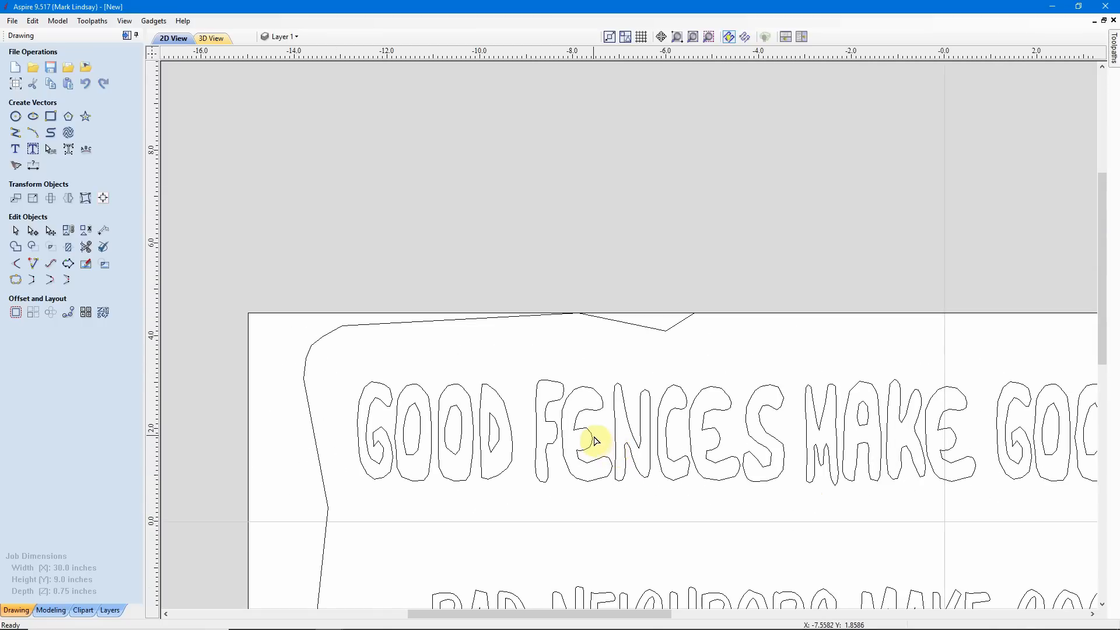
pyautogui.scroll(4, 962, 487)
pyautogui.scroll(7, 920, 371)
pyautogui.click(809, 388)
pyautogui.moveTo(771, 366); pyautogui.dragTo(771, 399)
pyautogui.moveTo(802, 235); pyautogui.dragTo(799, 269)
pyautogui.scroll(-8, 799, 269)
pyautogui.scroll(8, 782, 260)
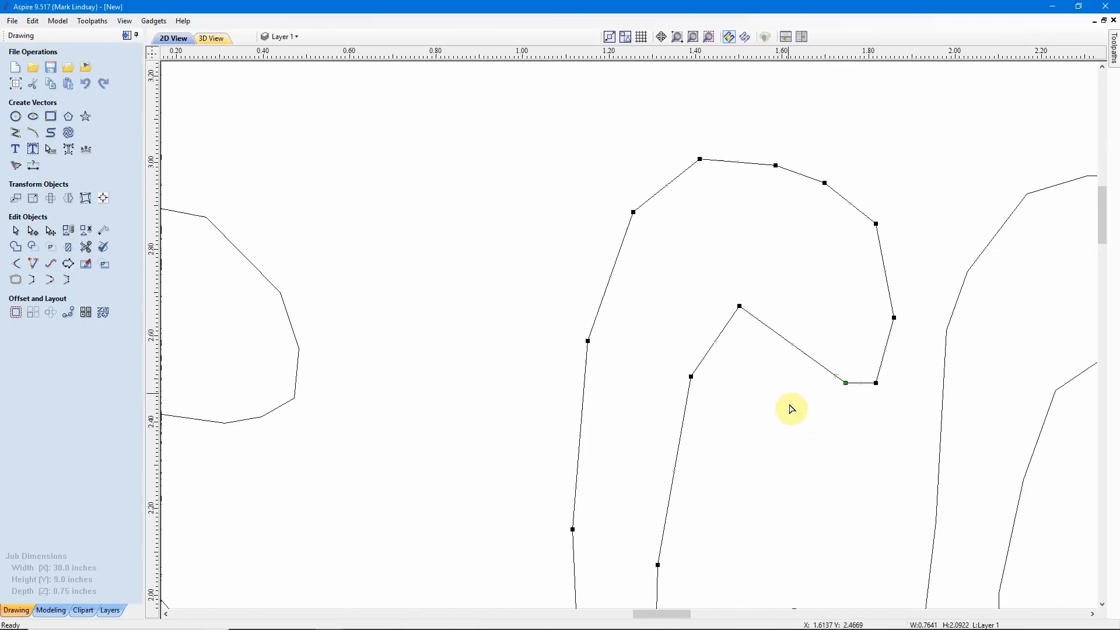
pyautogui.scroll(-6, 790, 408)
pyautogui.scroll(-4, 752, 297)
pyautogui.scroll(7, 750, 420)
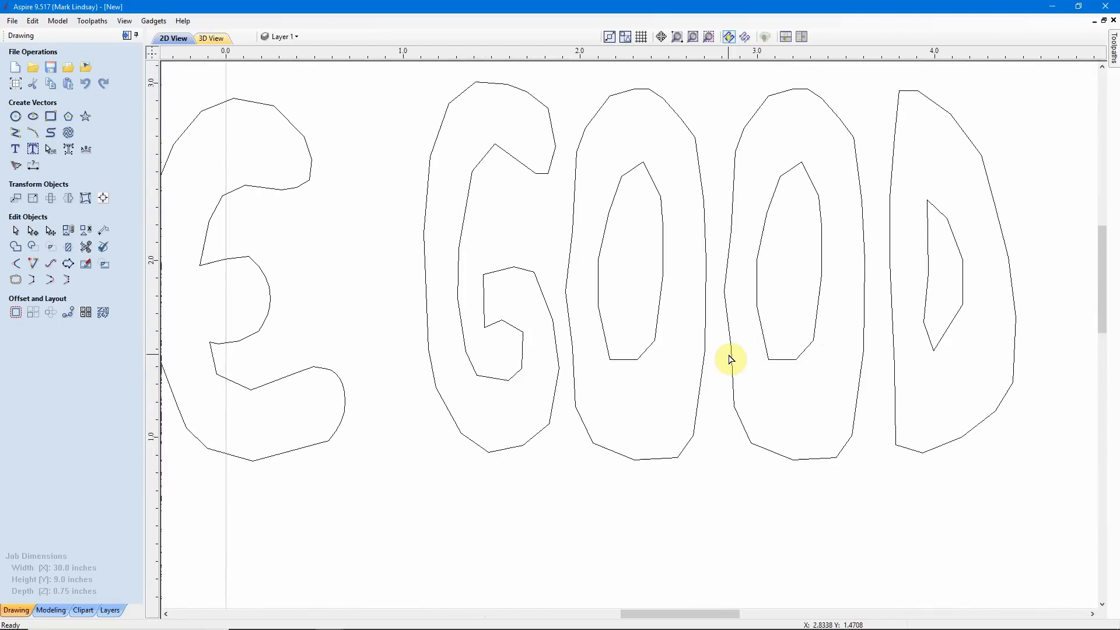
# - Reshape the first O of the second GOOD by deleting its lower-right outer node, raising the inner outline's bottom nodes and lowering its top node
pyautogui.click(569, 290)
pyautogui.scroll(4, 569, 289)
pyautogui.scroll(-2, 575, 280)
pyautogui.scroll(-2, 590, 290)
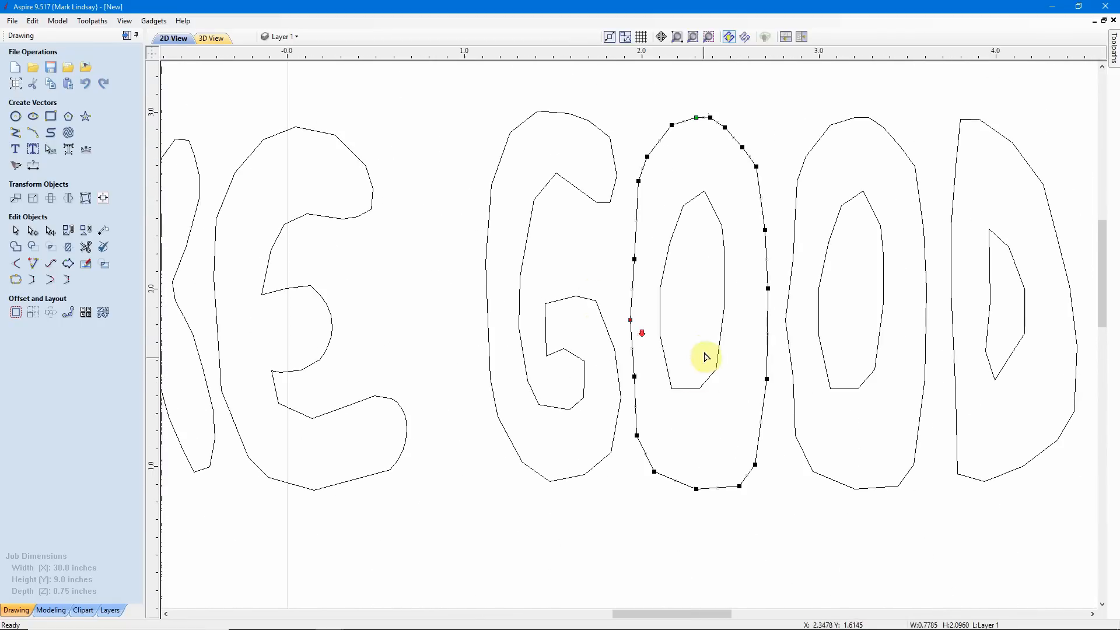
pyautogui.rightClick(742, 337)
pyautogui.click(791, 465)
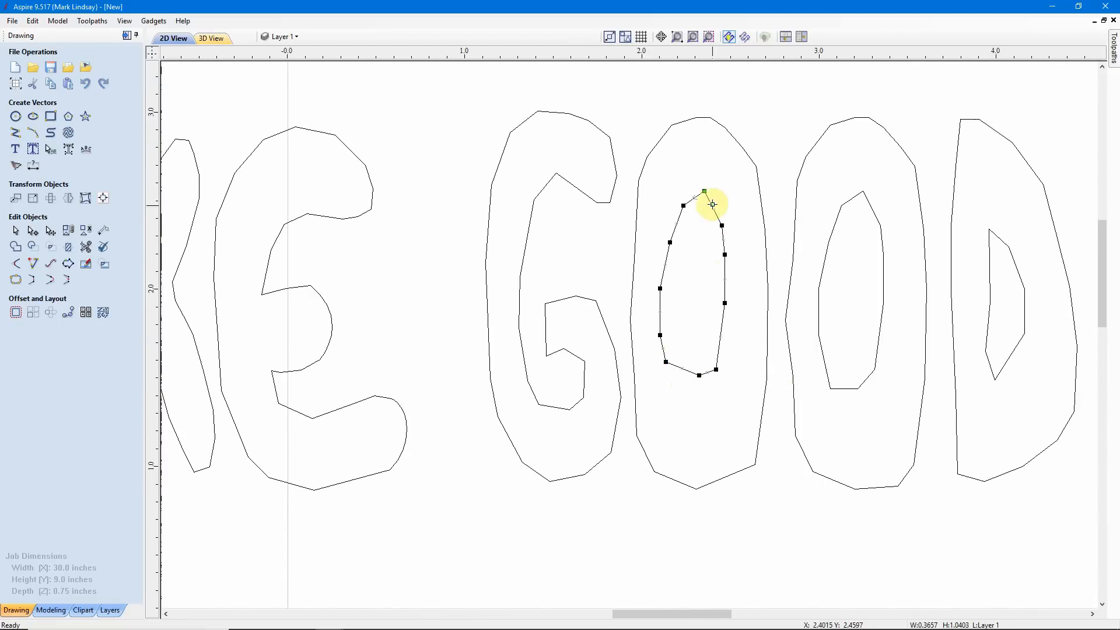
pyautogui.click(838, 421)
# - Reshape the second O of the second GOOD by nudging its lower-left outer node inward and shifting side nodes of its inner outline rightward
pyautogui.click(828, 478)
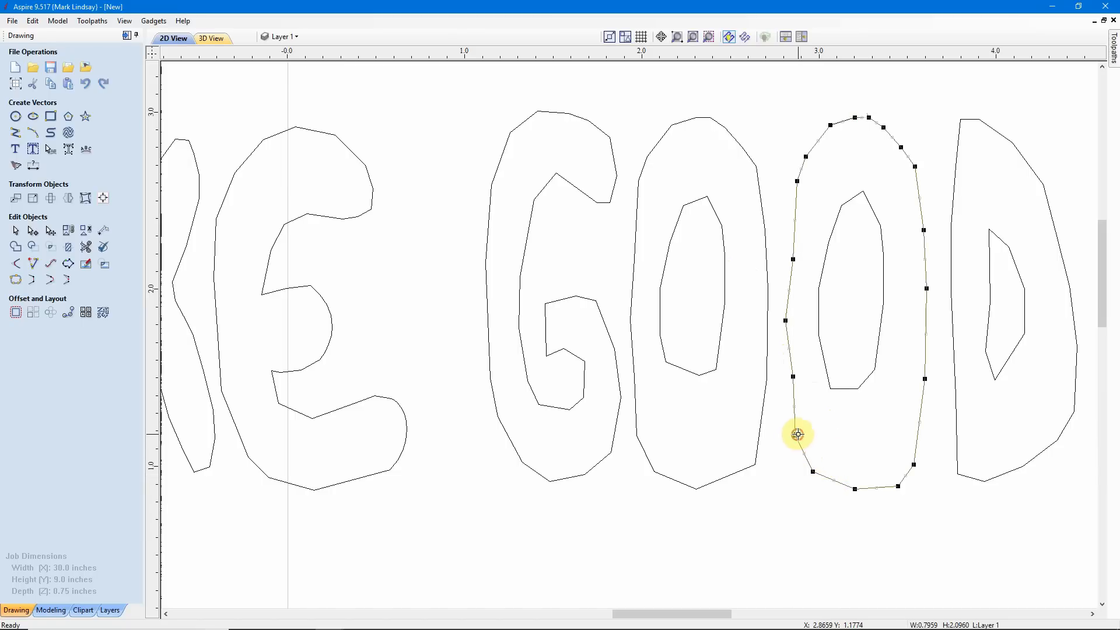
pyautogui.moveTo(797, 435); pyautogui.dragTo(800, 435)
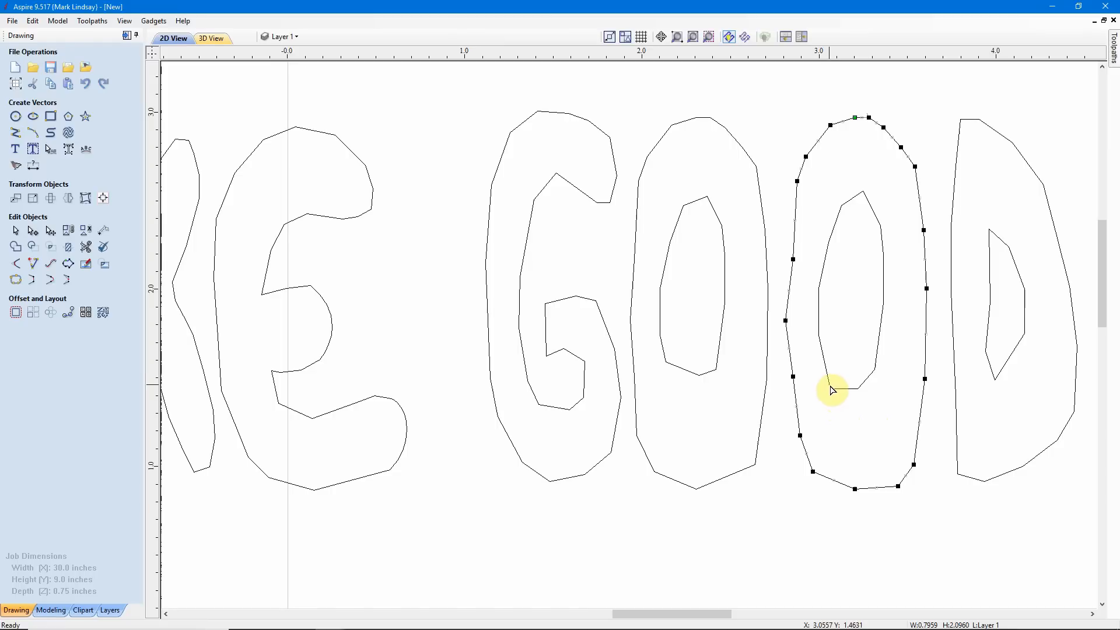
pyautogui.click(831, 244)
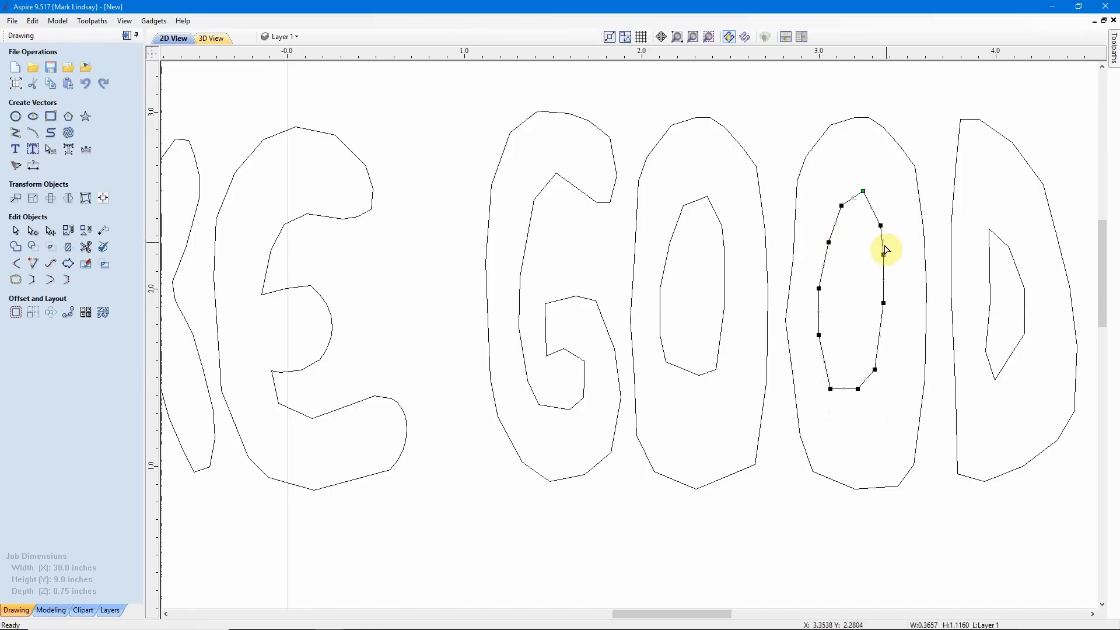
pyautogui.moveTo(882, 226)
pyautogui.mouseDown()
pyautogui.moveTo(889, 217)
pyautogui.moveTo(892, 255)
pyautogui.mouseUp()
pyautogui.press('p')
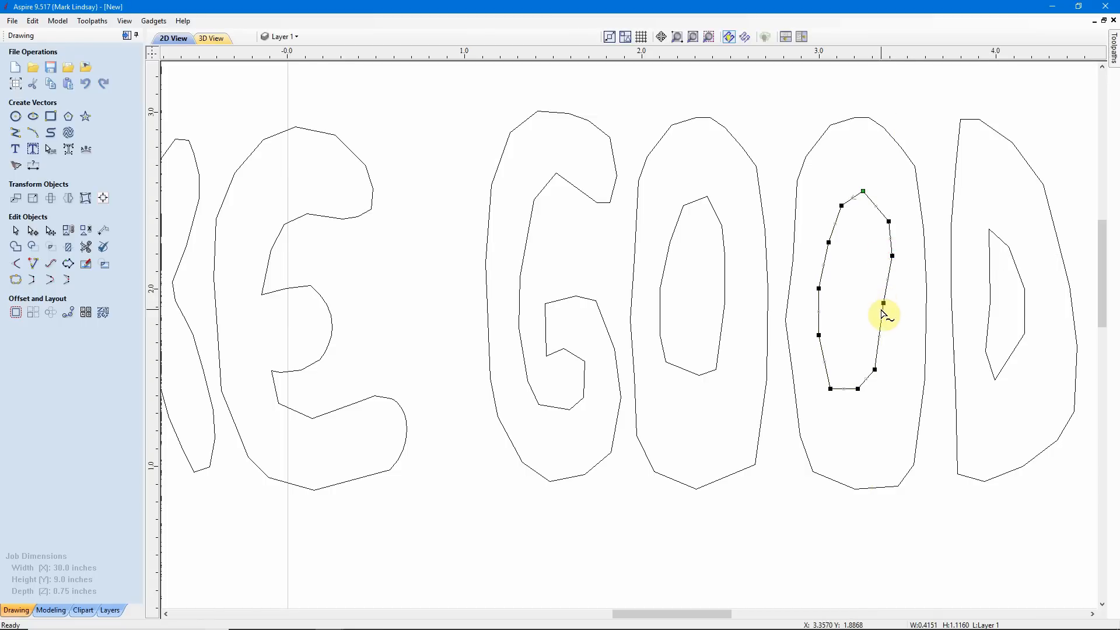
pyautogui.moveTo(874, 368); pyautogui.dragTo(879, 369)
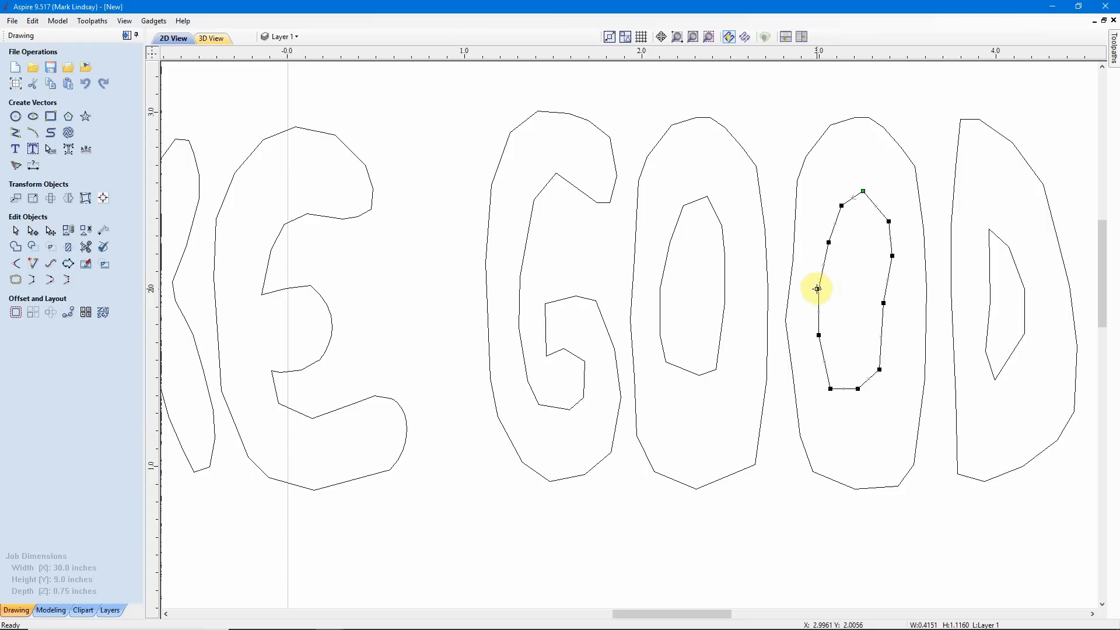
pyautogui.moveTo(817, 289); pyautogui.dragTo(824, 287)
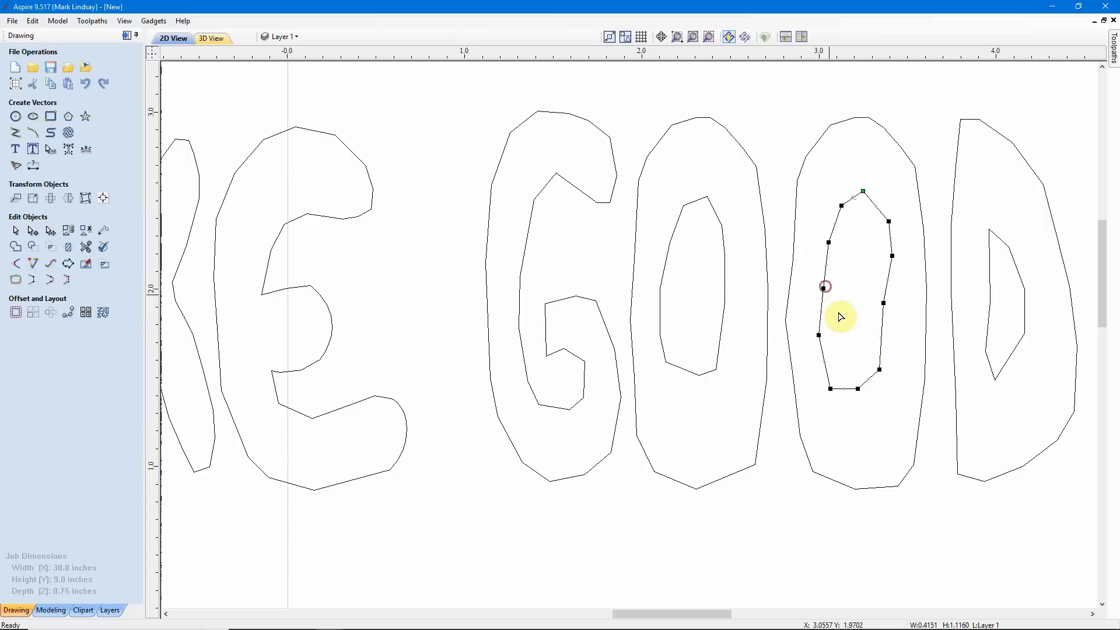
pyautogui.scroll(-1, 840, 317)
pyautogui.click(838, 331)
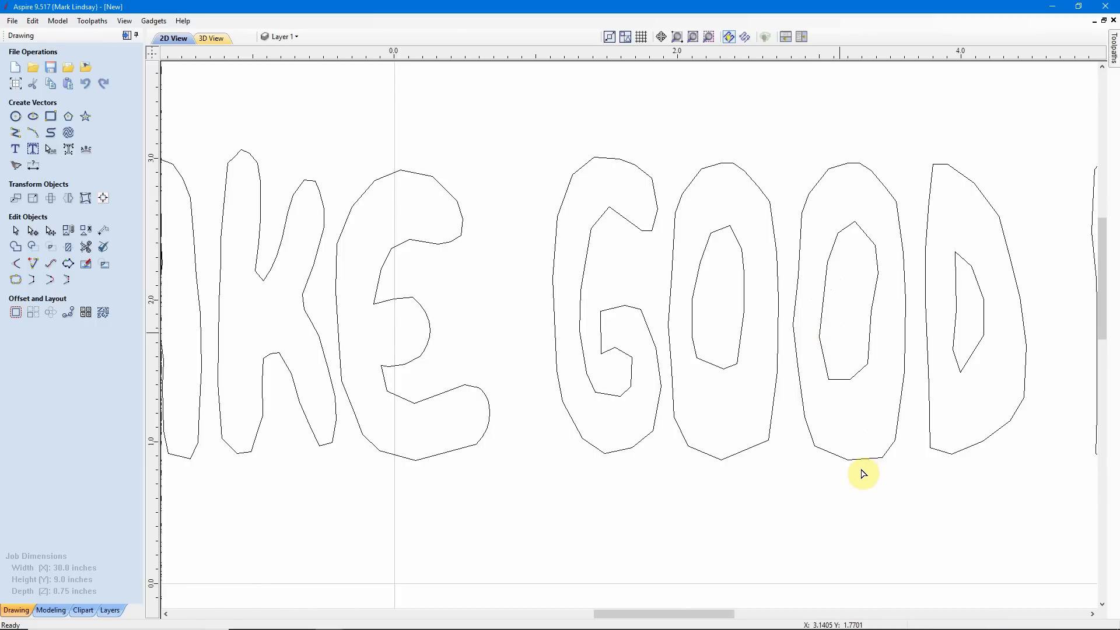
# - Reshape the inner outline of the D in the second GOOD by raising its bottom node and adjusting its middle left node, and deselect it
pyautogui.scroll(-2, 660, 350)
pyautogui.scroll(5, 780, 357)
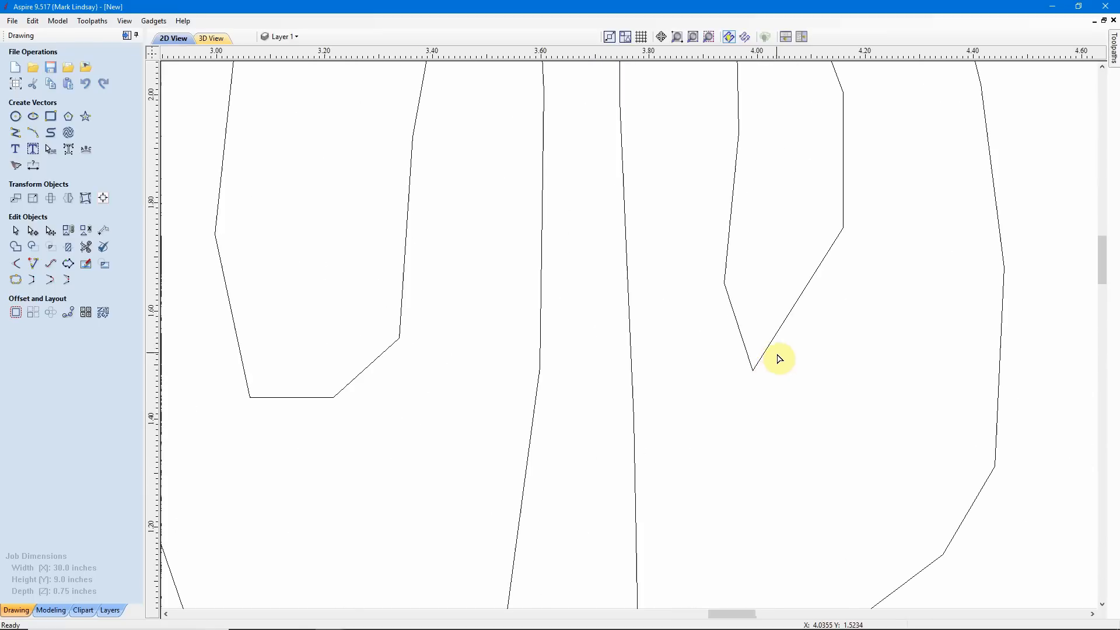
pyautogui.moveTo(752, 370); pyautogui.dragTo(761, 331)
pyautogui.scroll(-3, 780, 351)
pyautogui.moveTo(760, 240); pyautogui.dragTo(743, 229)
pyautogui.scroll(-3, 812, 359)
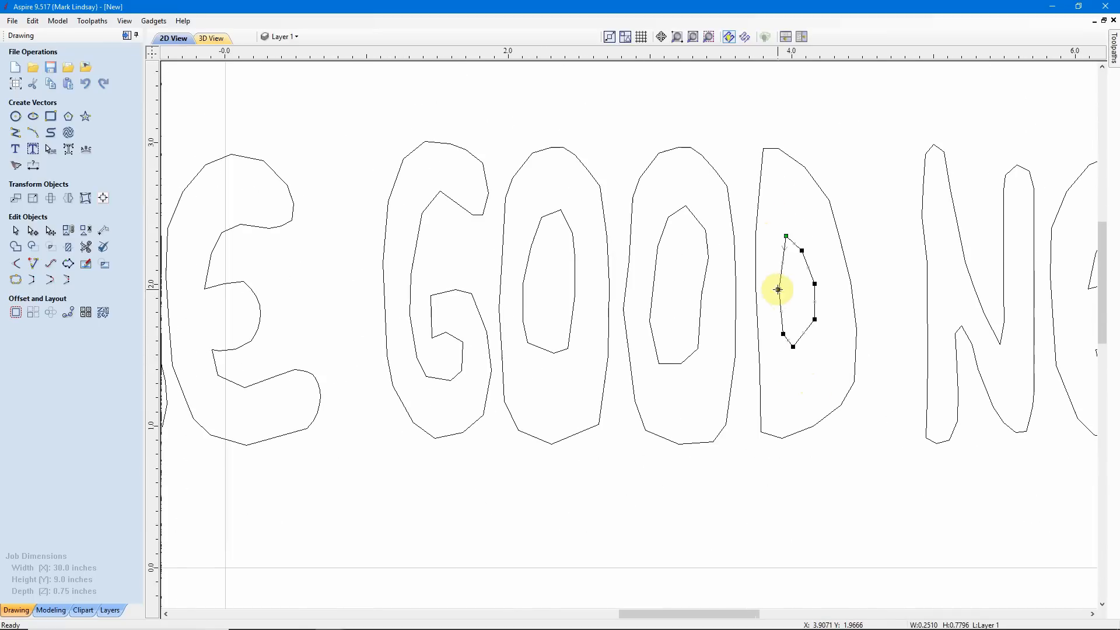
pyautogui.scroll(6, 778, 293)
pyautogui.moveTo(778, 273); pyautogui.dragTo(799, 276)
pyautogui.scroll(-13, 792, 347)
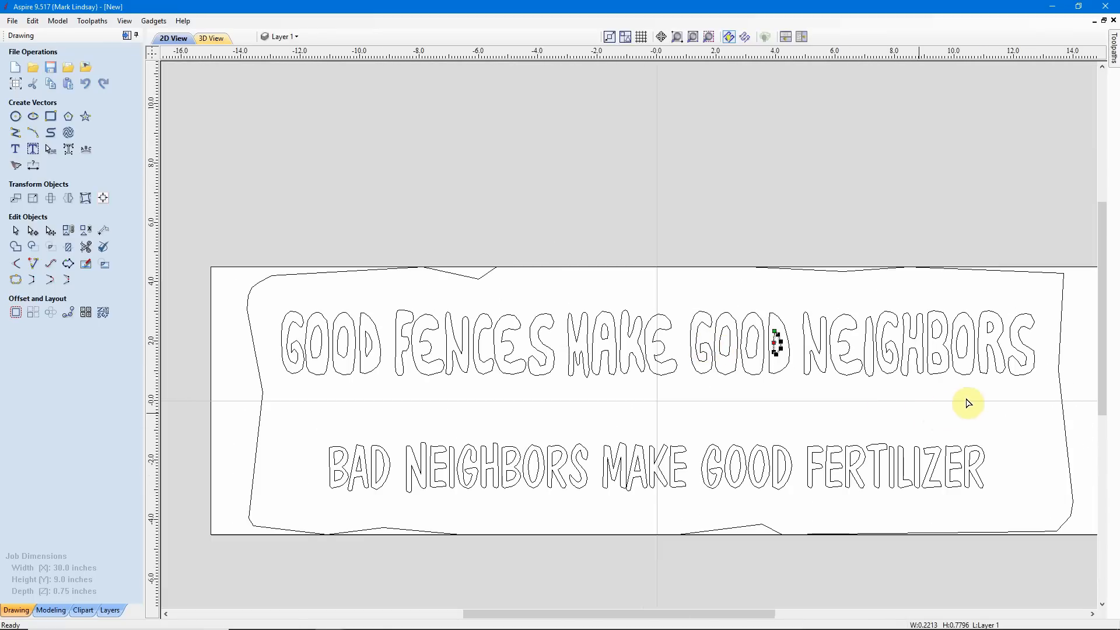
pyautogui.scroll(2, 970, 378)
pyautogui.scroll(2, 969, 378)
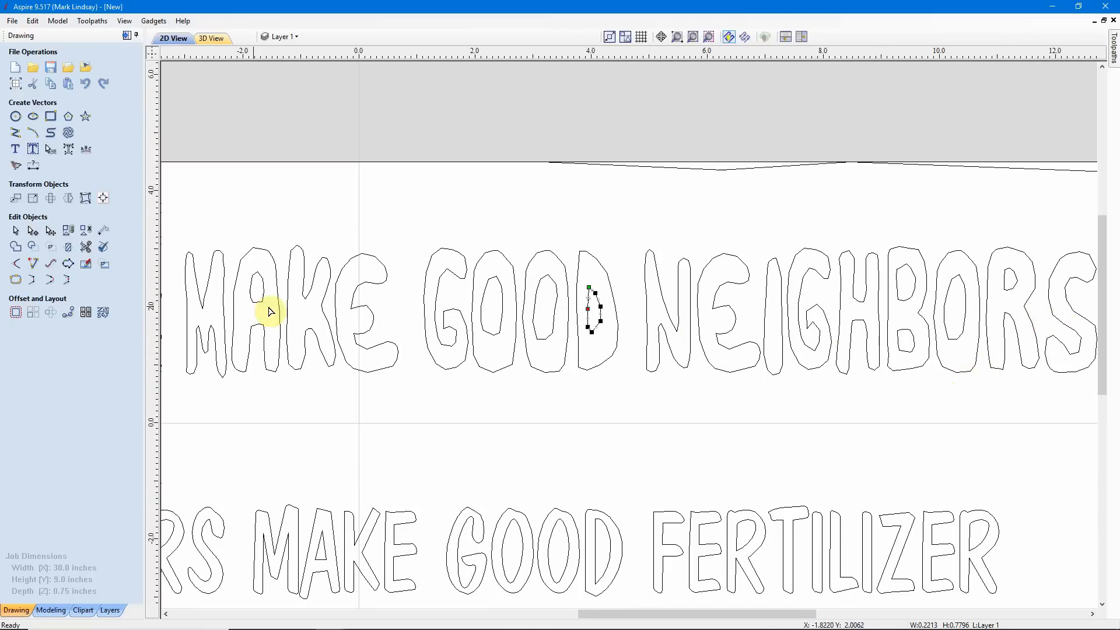
pyautogui.click(625, 403)
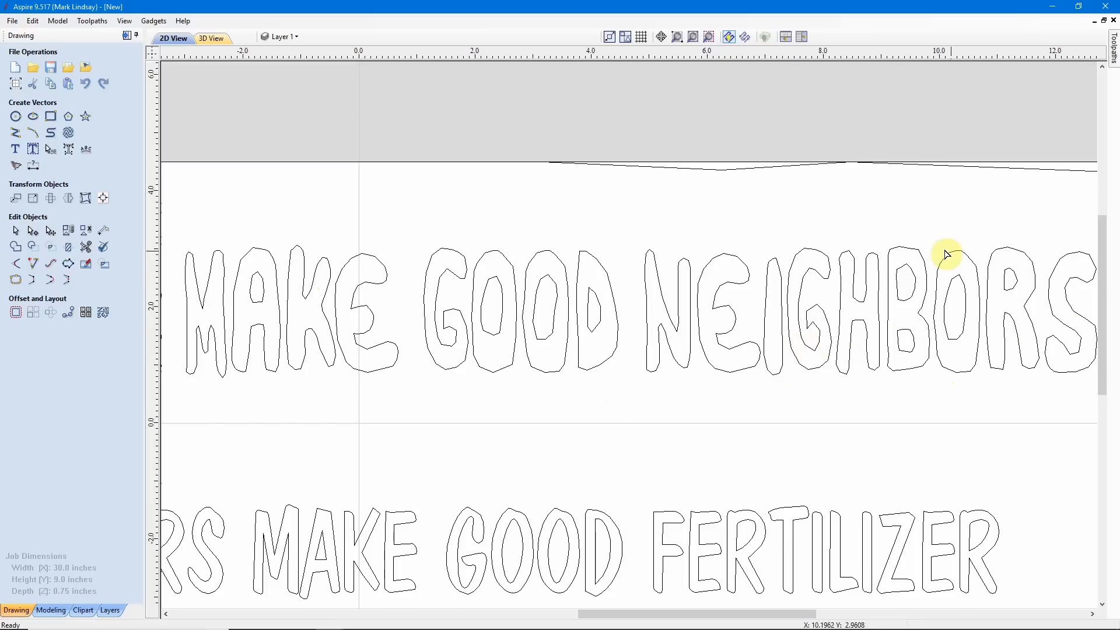
# - Reshape the rounded upper-left corner of the board outline by moving its corner nodes slightly outward
pyautogui.scroll(-3, 957, 413)
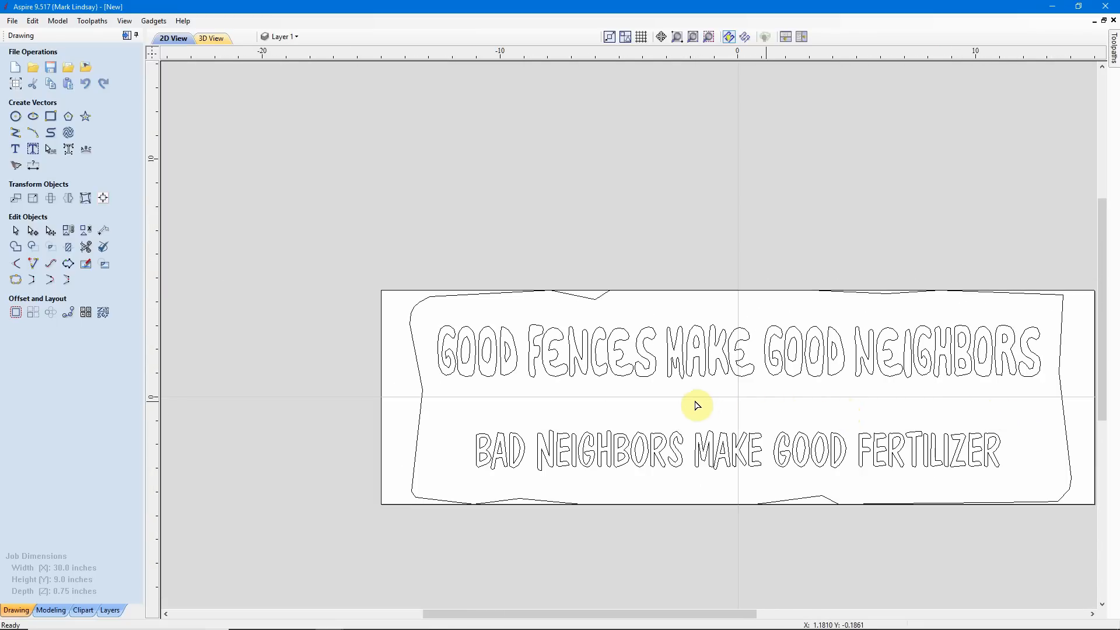
pyautogui.scroll(1, 696, 405)
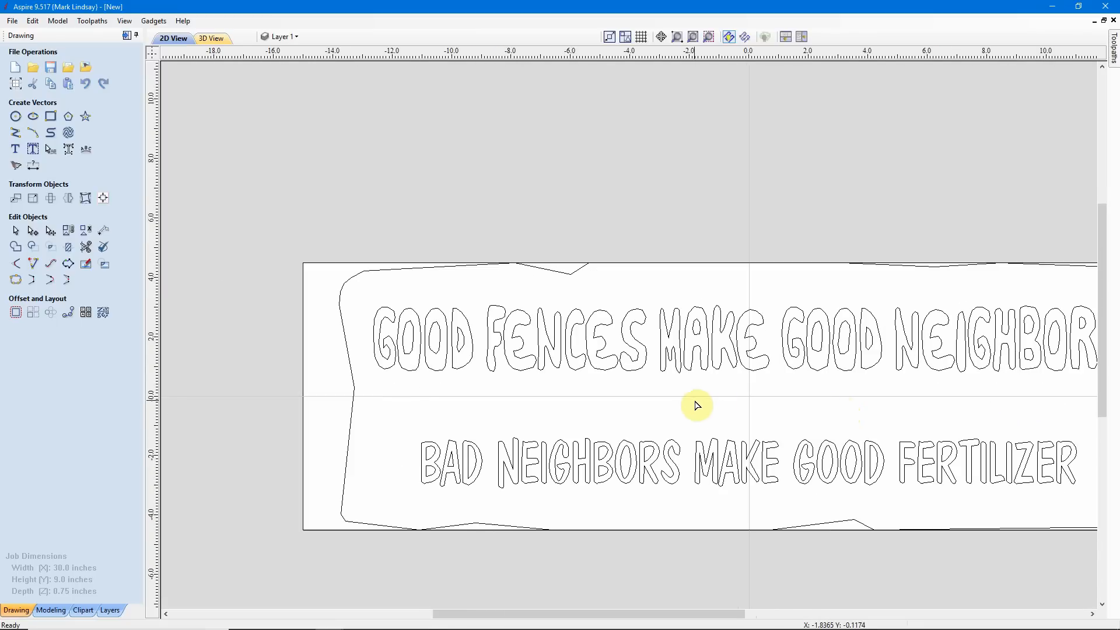
pyautogui.click(709, 37)
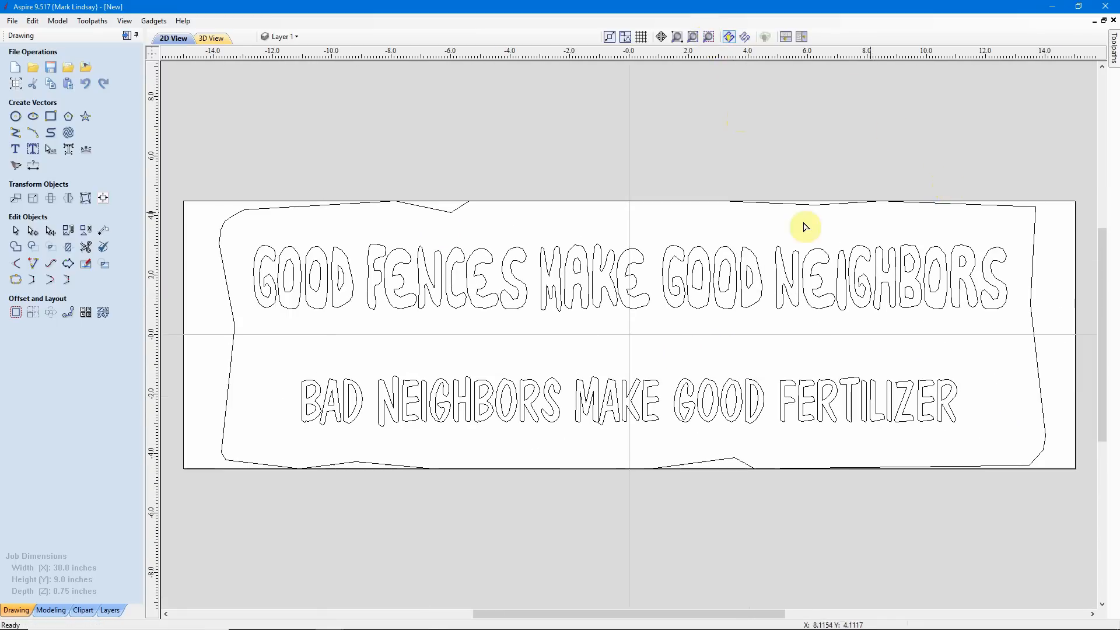
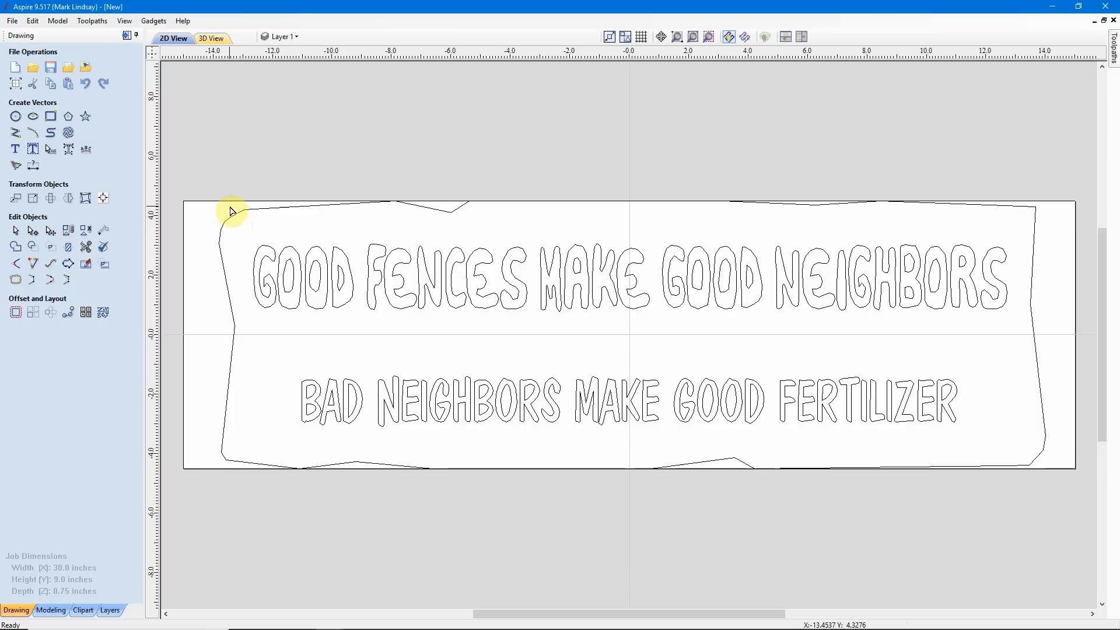
pyautogui.click(225, 228)
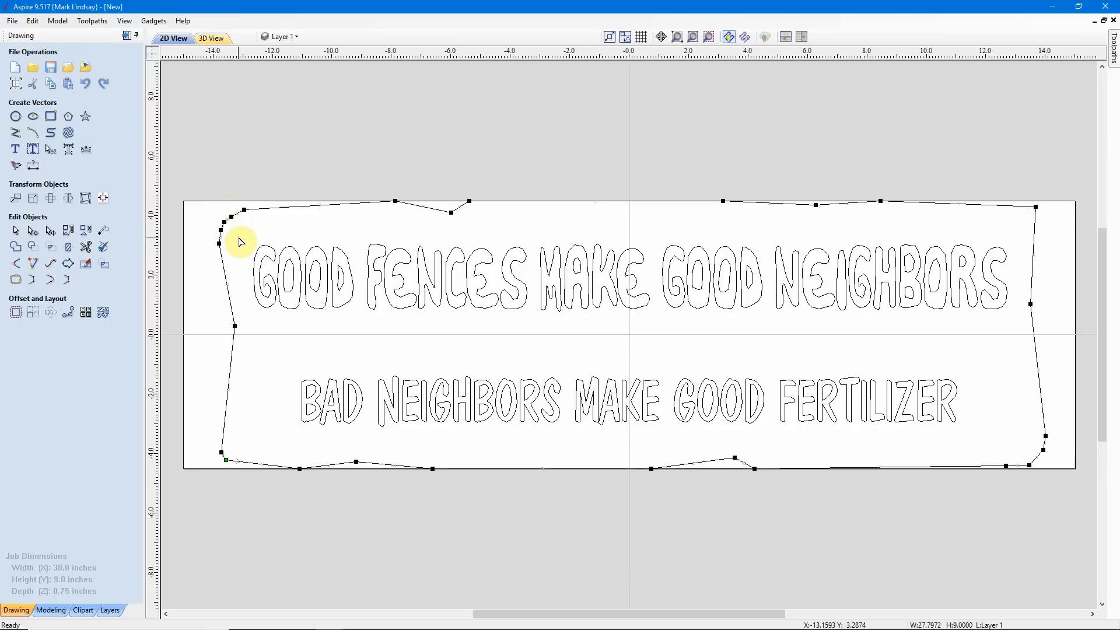
pyautogui.scroll(8, 238, 237)
pyautogui.moveTo(272, 227); pyautogui.dragTo(253, 216)
pyautogui.moveTo(253, 273); pyautogui.dragTo(240, 272)
pyautogui.moveTo(315, 192); pyautogui.dragTo(306, 167)
pyautogui.moveTo(392, 150); pyautogui.dragTo(394, 135)
pyautogui.scroll(-7, 396, 182)
pyautogui.scroll(-1, 334, 202)
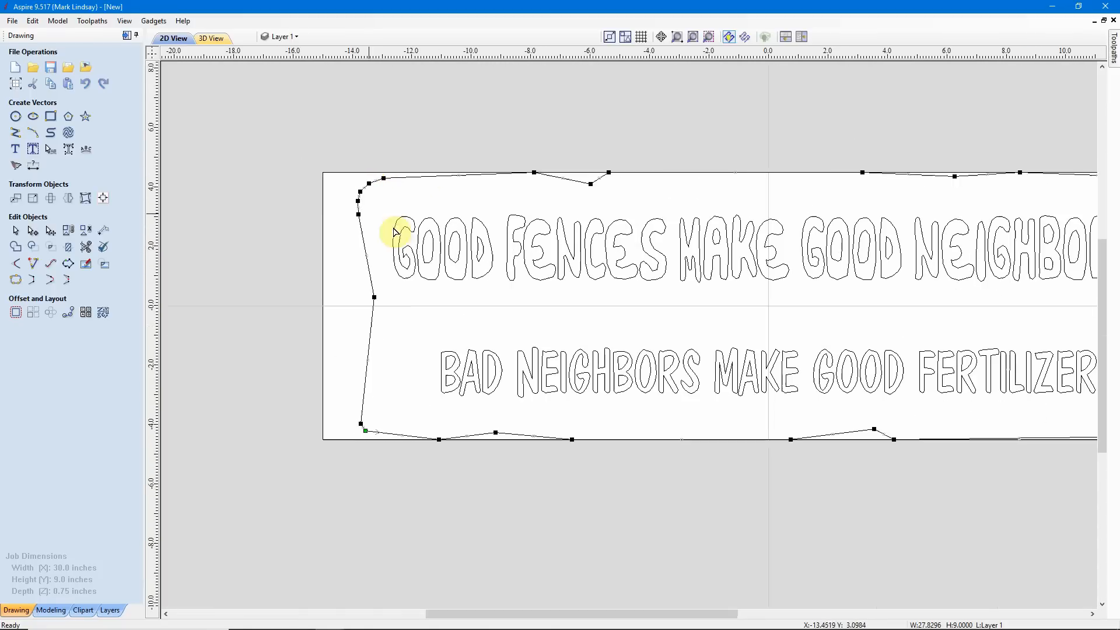
# - Stretch the right-hand notch in the board outline's top edge leftward to about X 1, and make the left-hand notch wider and shallower
pyautogui.scroll(2, 688, 255)
pyautogui.moveTo(721, 183); pyautogui.dragTo(617, 182)
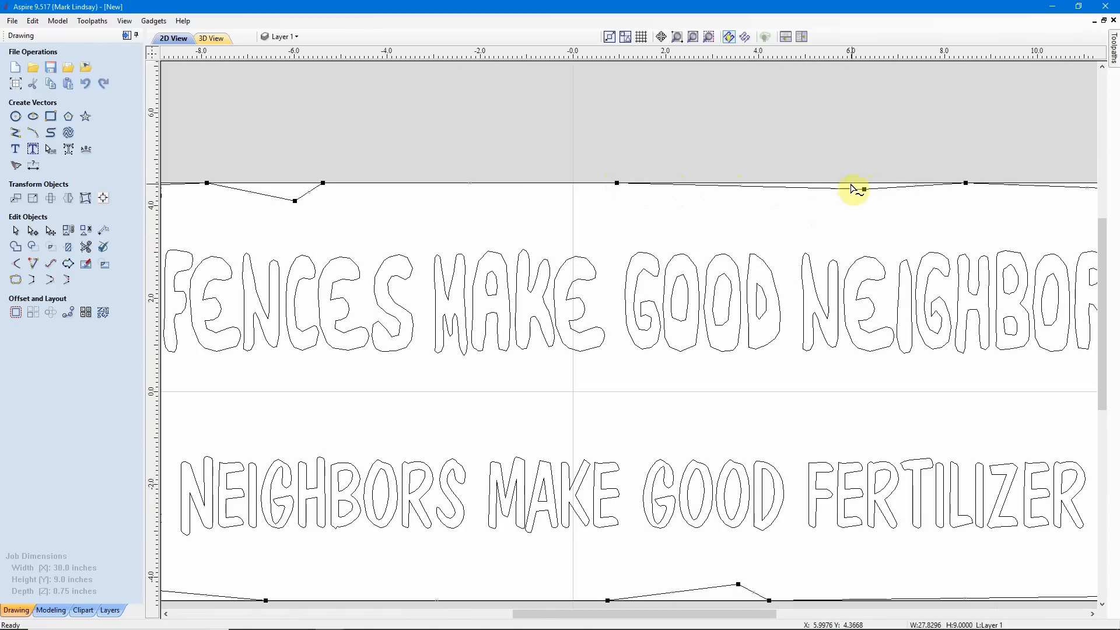
pyautogui.scroll(-2, 646, 227)
pyautogui.moveTo(473, 205)
pyautogui.mouseDown()
pyautogui.moveTo(499, 205)
pyautogui.moveTo(453, 198)
pyautogui.mouseUp()
pyautogui.scroll(4, 455, 217)
pyautogui.scroll(-3, 601, 228)
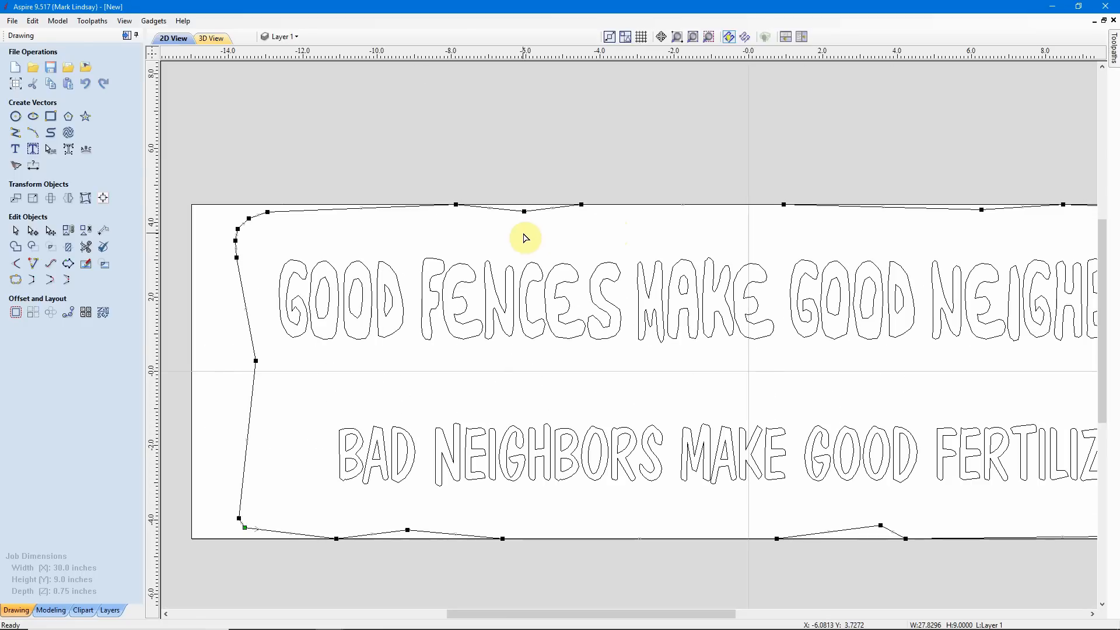
pyautogui.scroll(-1, 525, 237)
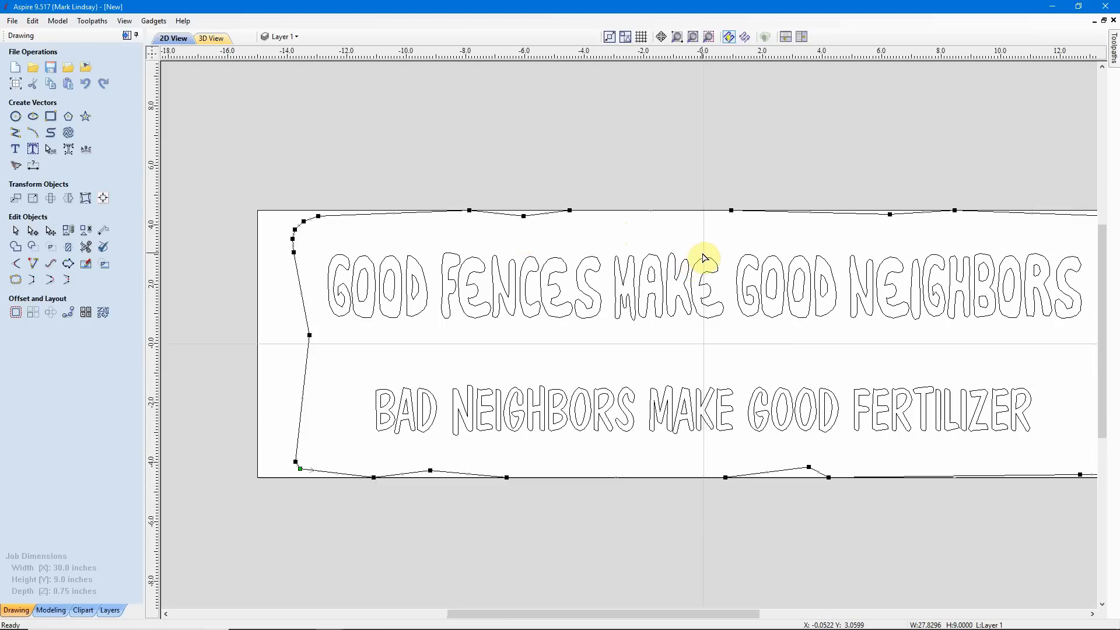
pyautogui.scroll(-1, 490, 298)
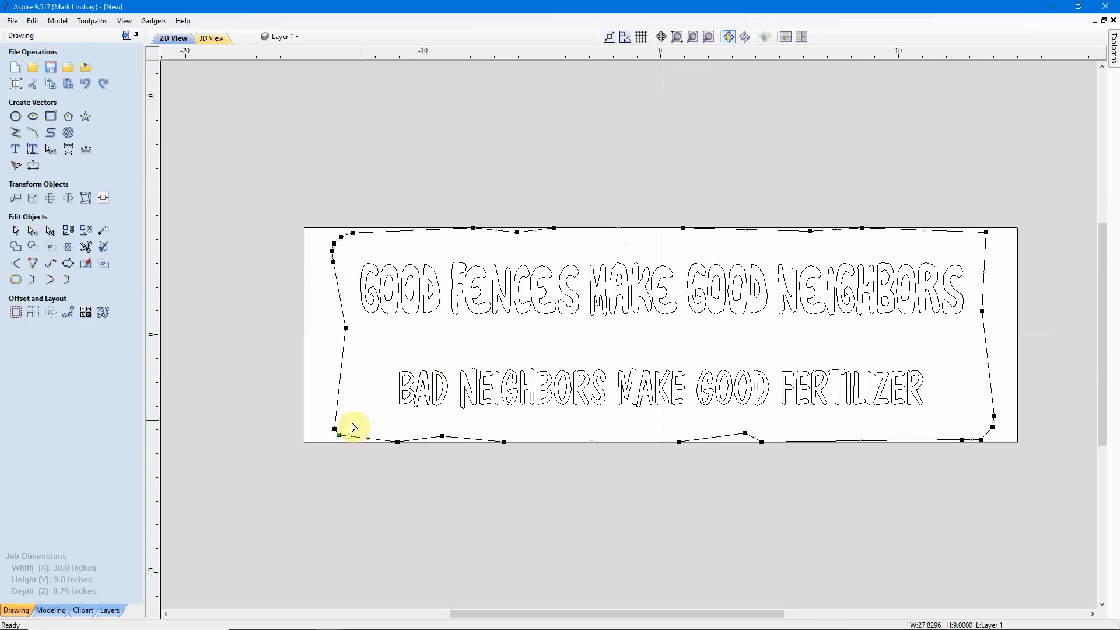
# - Insert two nodes in the lower half of the board outline's left edge and move them with the middle node to form a jagged edge
pyautogui.scroll(3, 350, 427)
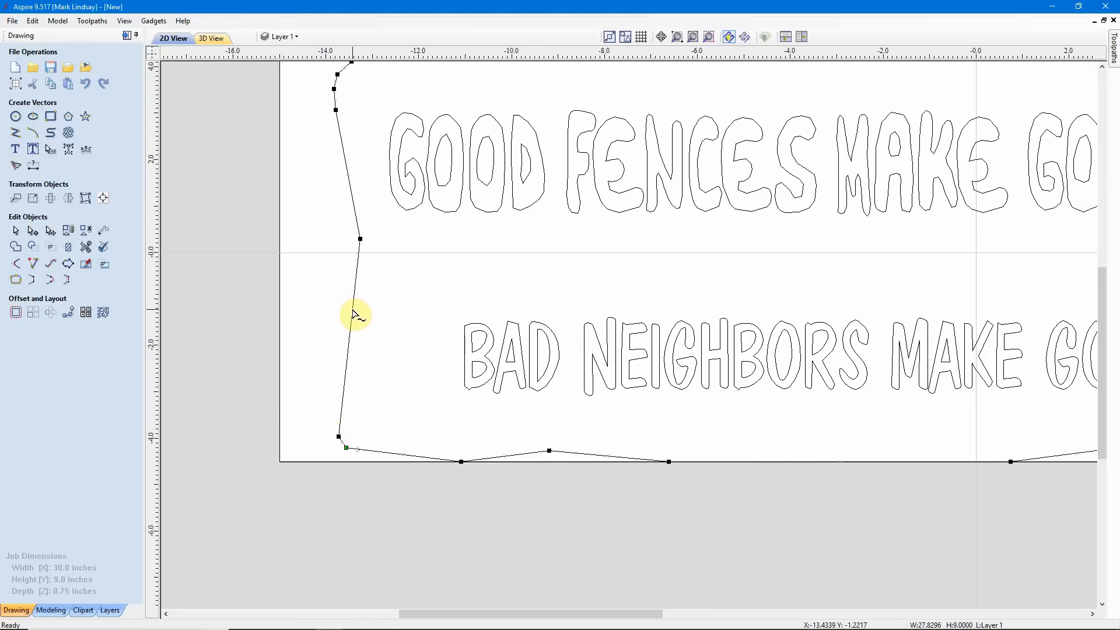
pyautogui.press('p')
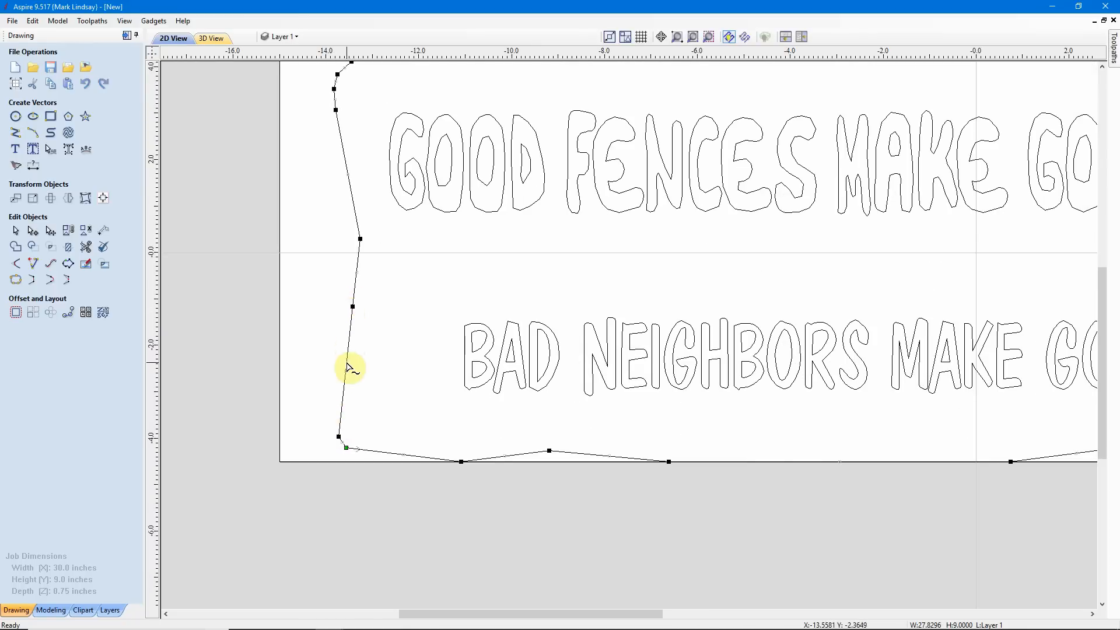
pyautogui.press('p')
pyautogui.moveTo(346, 362); pyautogui.dragTo(329, 354)
pyautogui.scroll(-3, 444, 379)
pyautogui.scroll(3, 405, 309)
pyautogui.moveTo(398, 300); pyautogui.dragTo(402, 303)
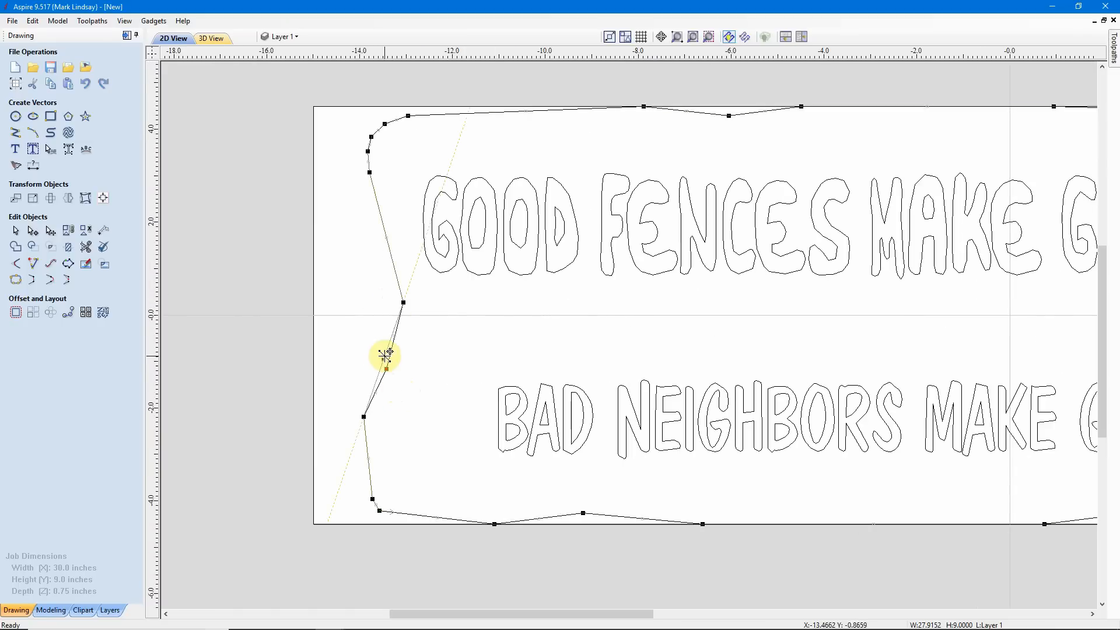
pyautogui.moveTo(386, 369); pyautogui.dragTo(401, 370)
pyautogui.scroll(-3, 457, 327)
# - Simplify the board outline's upper-left corner, bevel its upper-right corner, and stretch the right-hand bottom notch rightward to about X 8
pyautogui.scroll(1, 478, 326)
pyautogui.rightClick(336, 197)
pyautogui.click(392, 208)
pyautogui.scroll(-2, 595, 382)
pyautogui.scroll(2, 988, 347)
pyautogui.moveTo(924, 205); pyautogui.dragTo(915, 215)
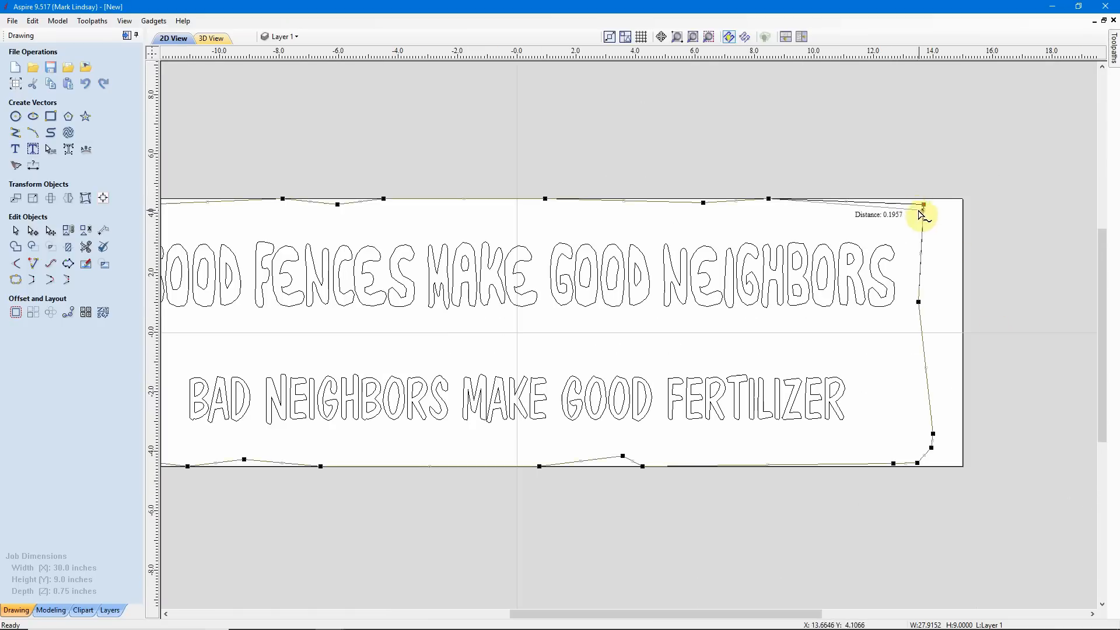
pyautogui.scroll(4, 932, 215)
pyautogui.scroll(-4, 944, 215)
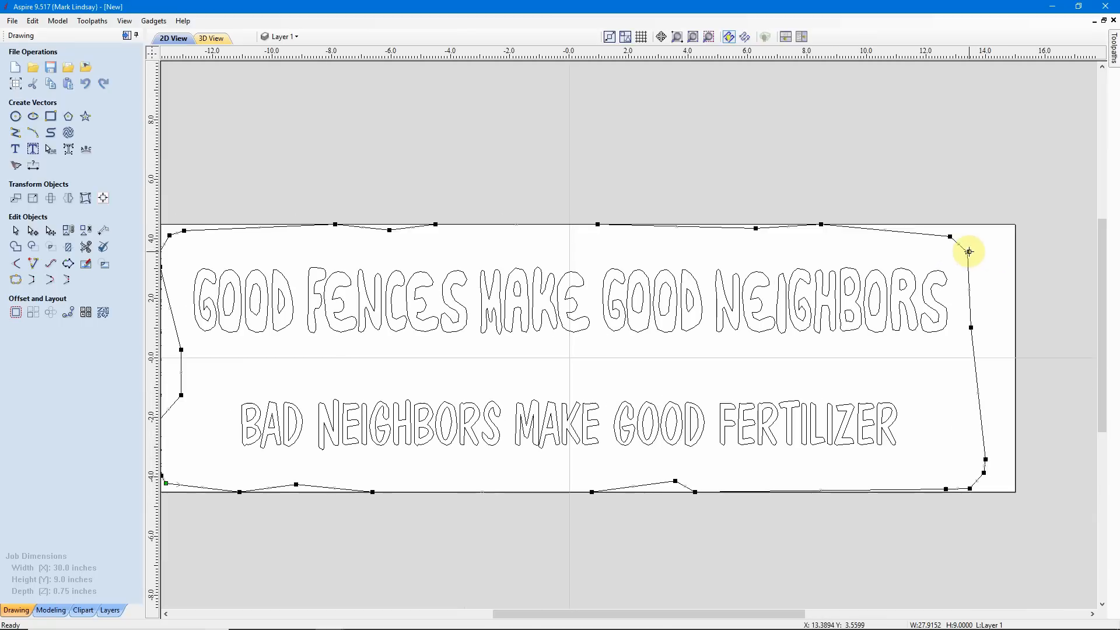
pyautogui.scroll(-1, 983, 288)
pyautogui.click(903, 501)
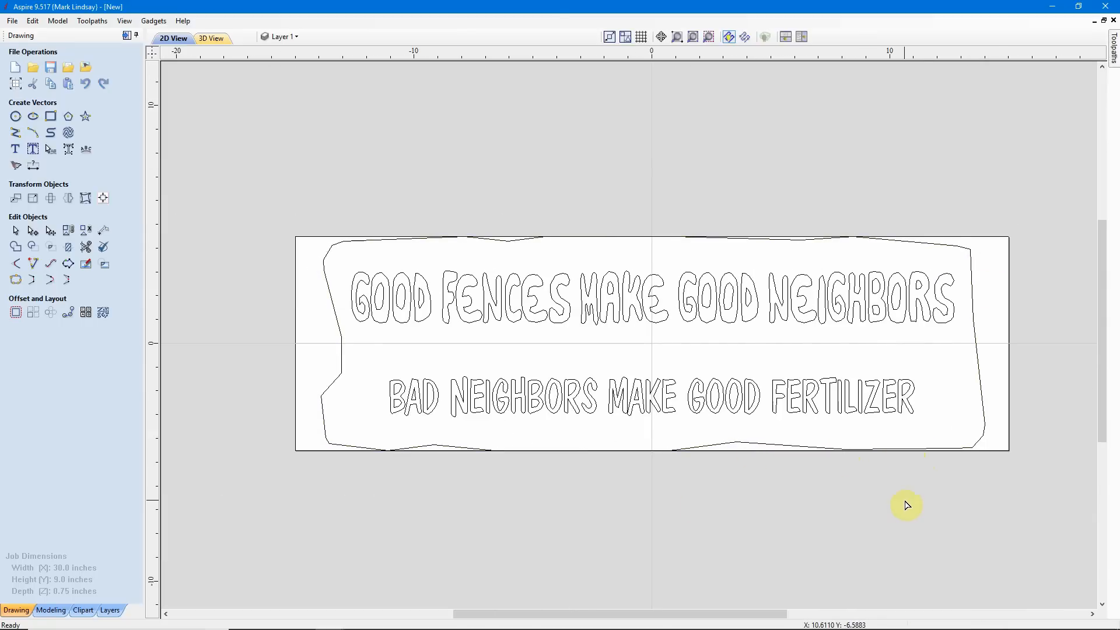
# - Insert a node low on the board outline's right edge and pull it inward, move the edge's middle node outward, and deselect the outline
pyautogui.scroll(2, 987, 363)
pyautogui.click(974, 378)
pyautogui.rightClick(978, 409)
pyautogui.click(1023, 456)
pyautogui.moveTo(978, 409); pyautogui.dragTo(960, 409)
pyautogui.moveTo(965, 292); pyautogui.dragTo(980, 293)
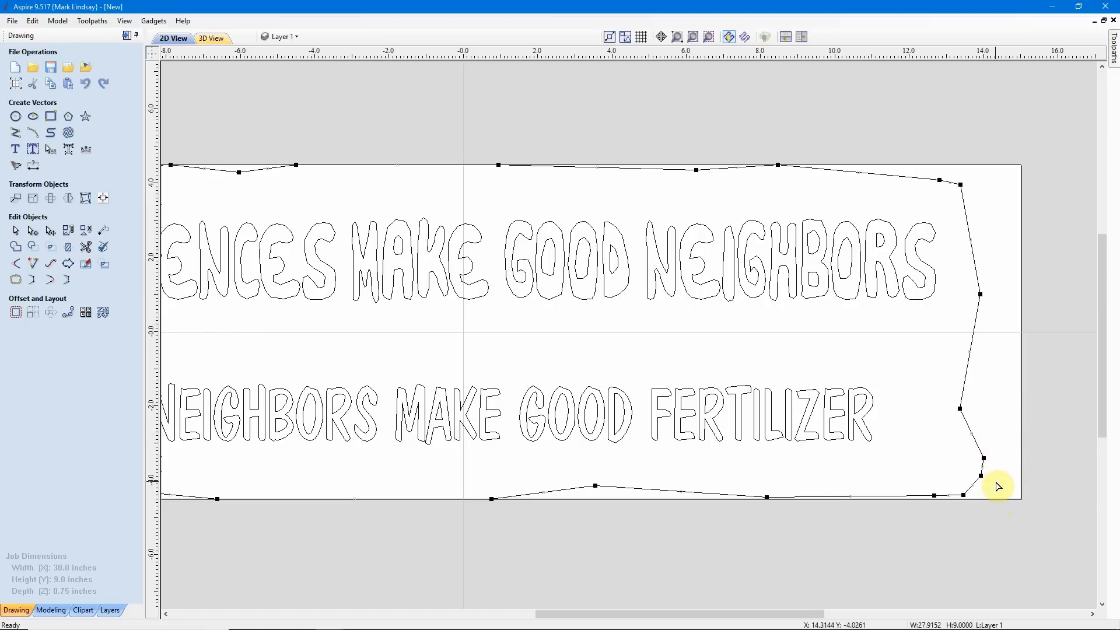
pyautogui.click(995, 407)
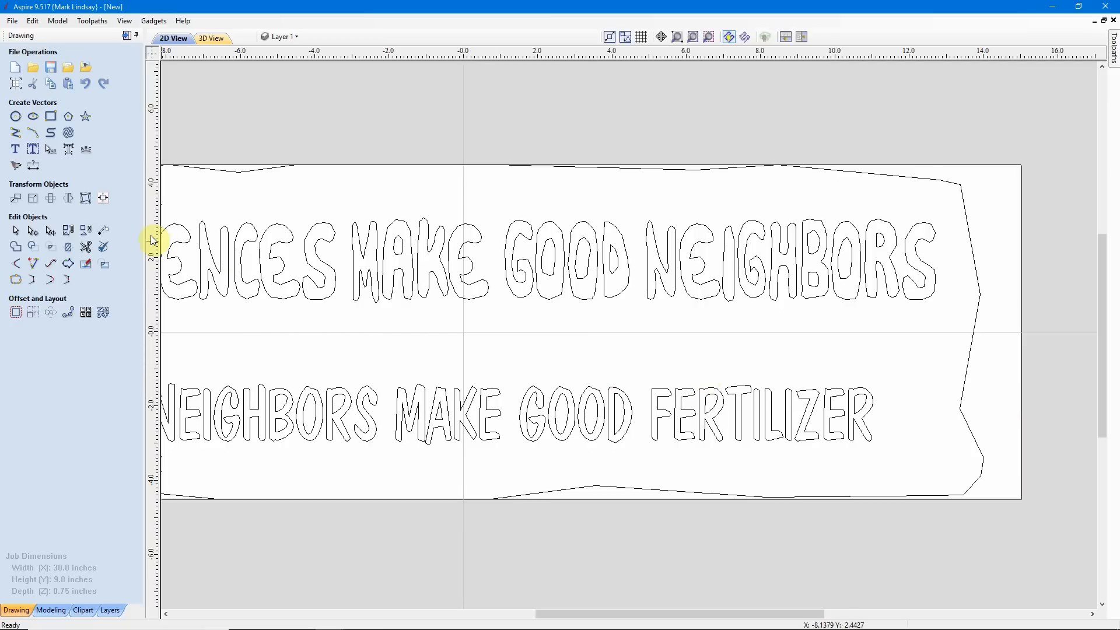
# - Measure the horizontal gap between the board outline's outermost lower-right node and the material's right edge
pyautogui.click(102, 234)
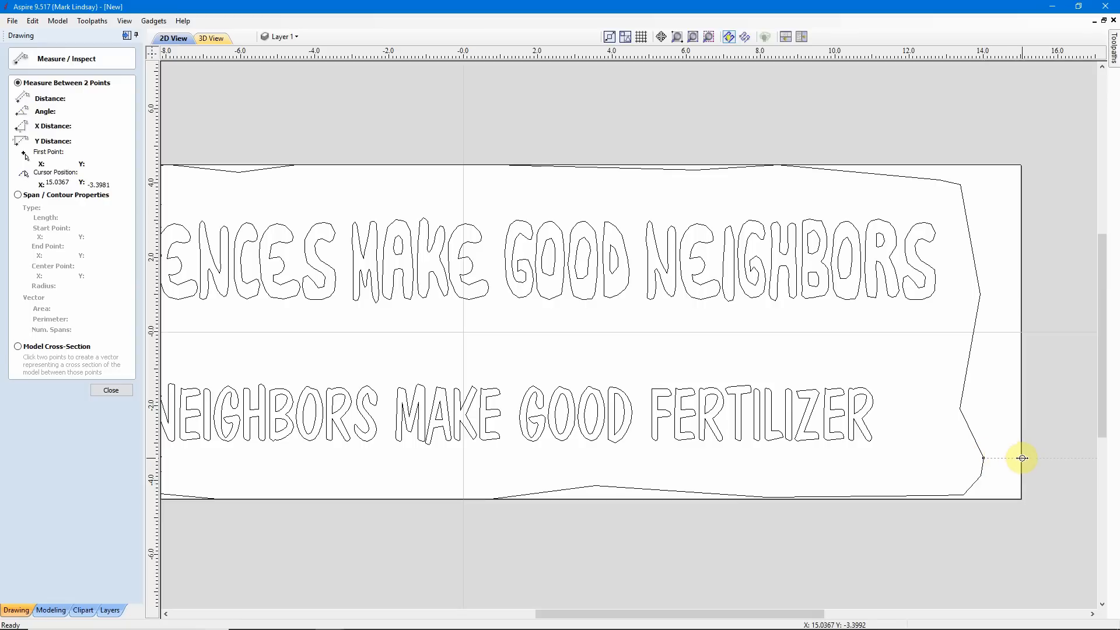
pyautogui.click(983, 457)
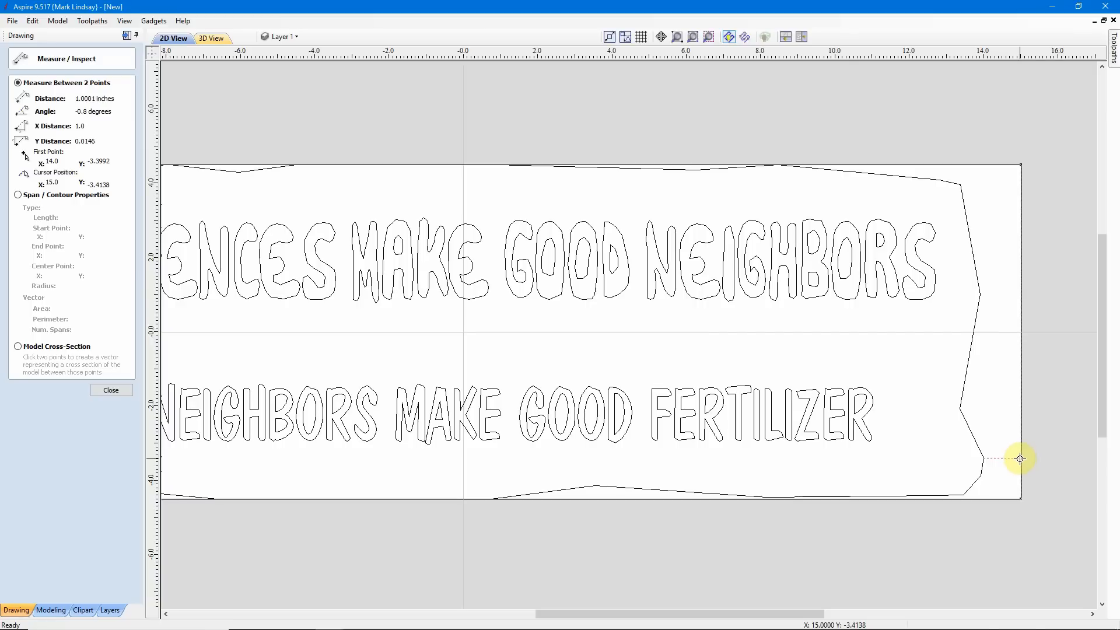
pyautogui.click(111, 392)
pyautogui.scroll(-1, 992, 457)
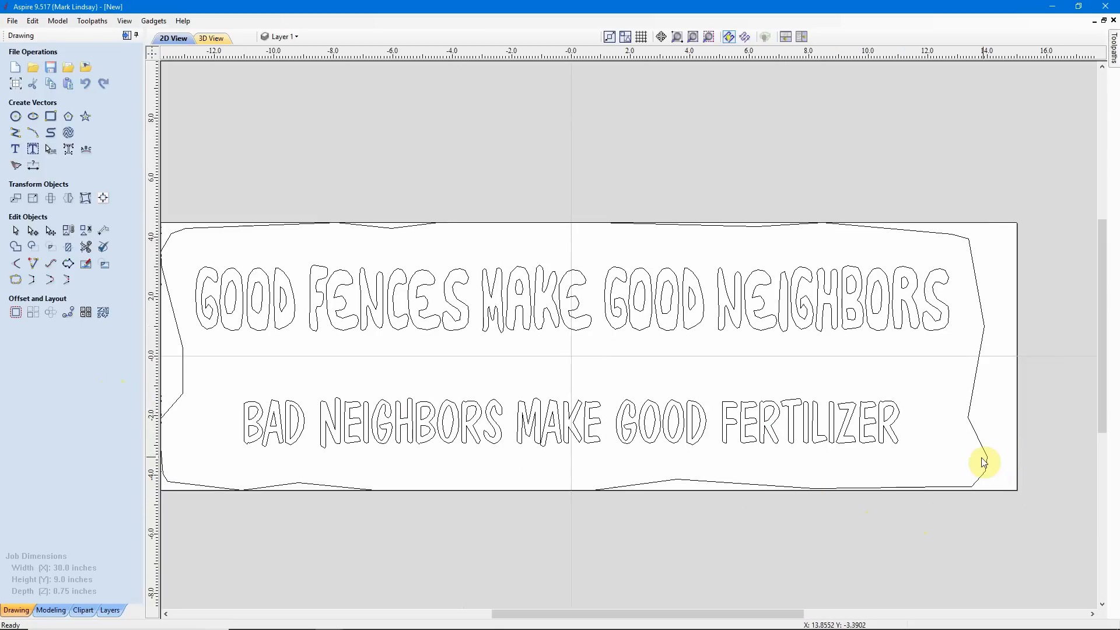
pyautogui.scroll(-1, 984, 463)
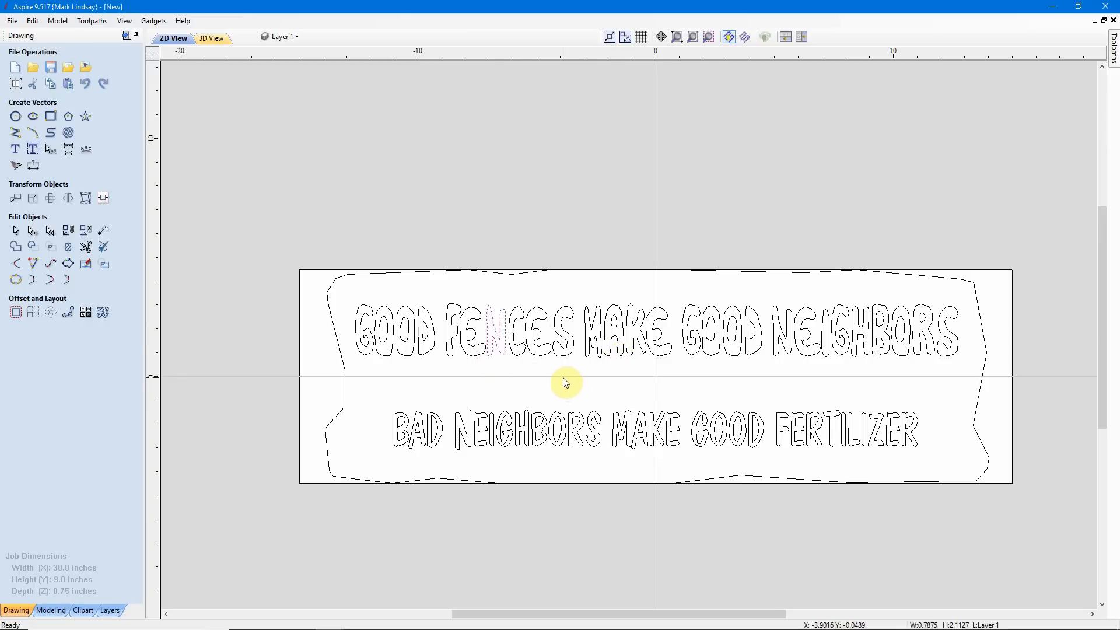
# - Group all letters of the "GOOD FENCES MAKE GOOD NEIGHBORS" line, and group that line with the "BAD NEIGHBORS MAKE GOOD FERTILIZER" line
pyautogui.moveTo(345, 290); pyautogui.dragTo(978, 388)
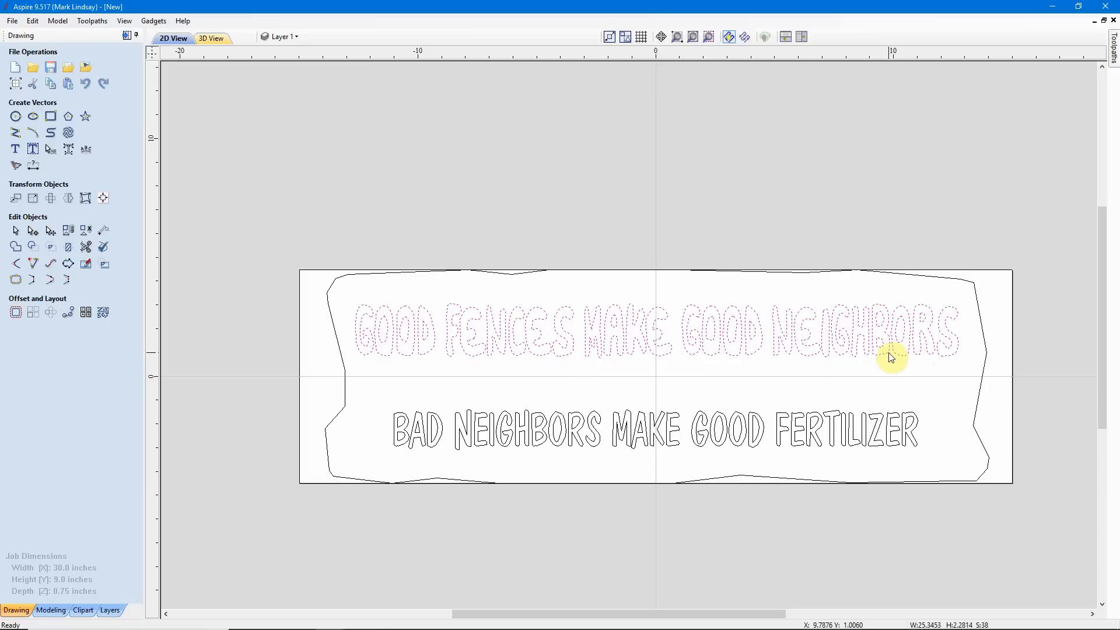
pyautogui.click(68, 232)
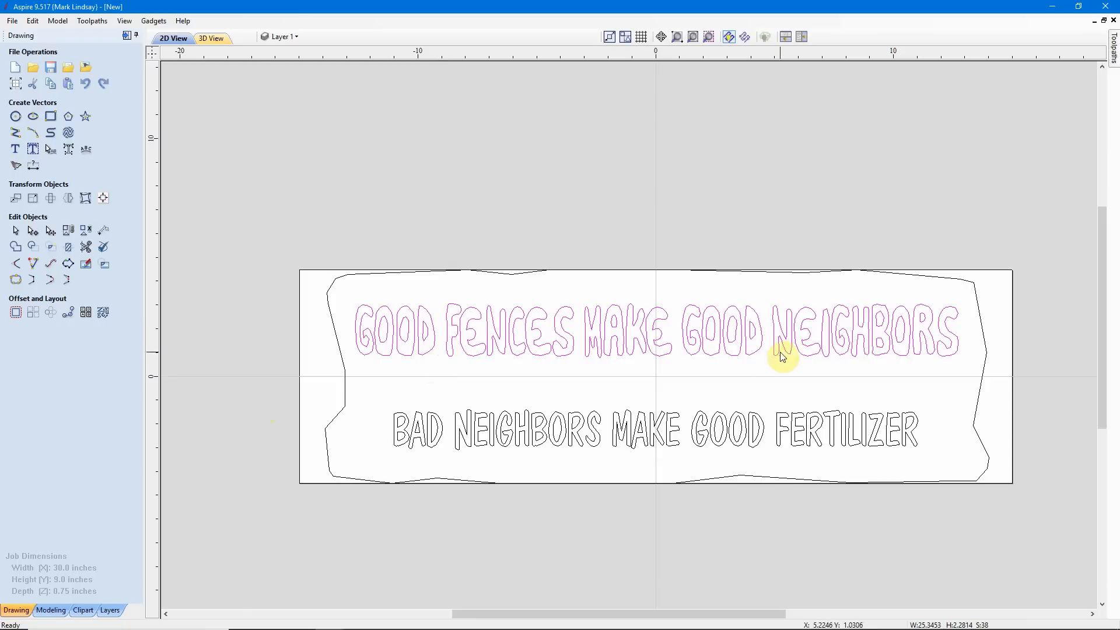
pyautogui.keyDown('shift'); pyautogui.click(483, 431); pyautogui.keyUp('shift')
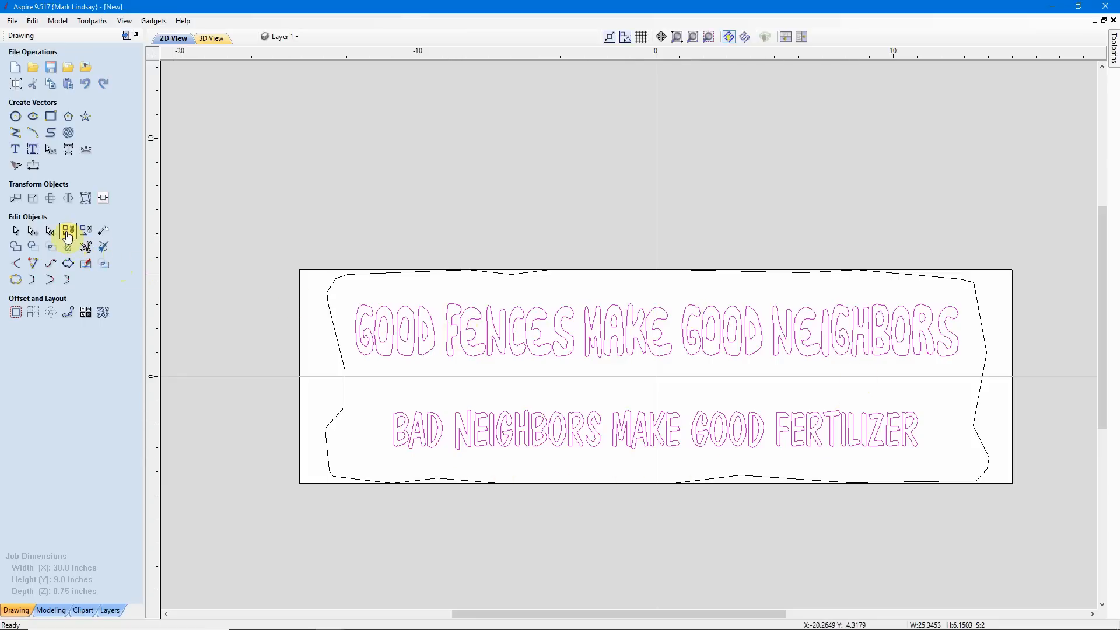
pyautogui.click(228, 374)
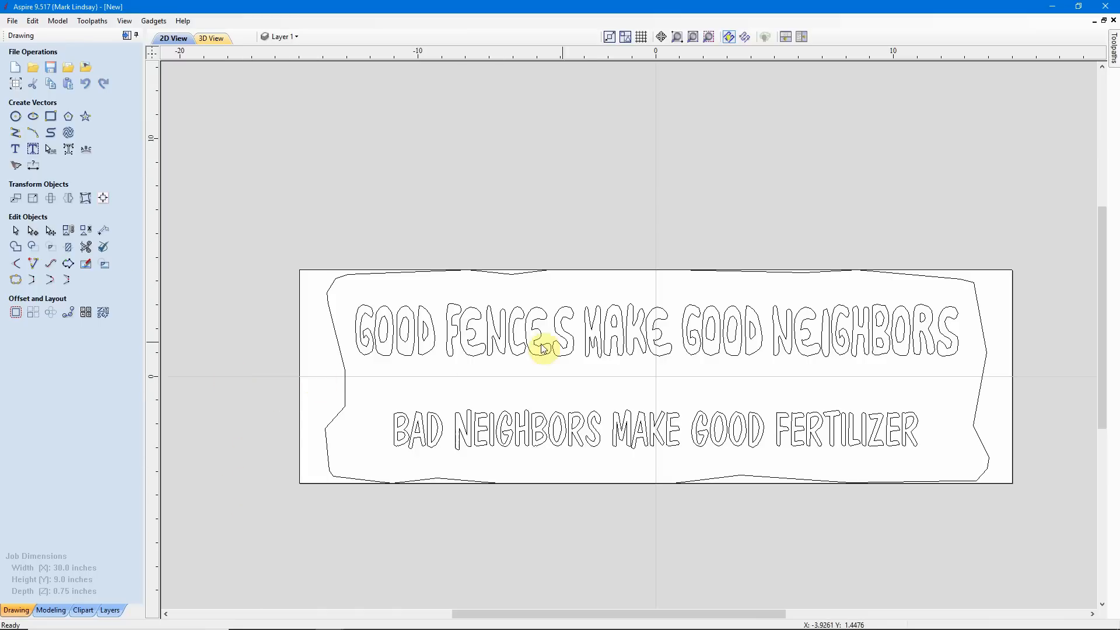
pyautogui.click(611, 348)
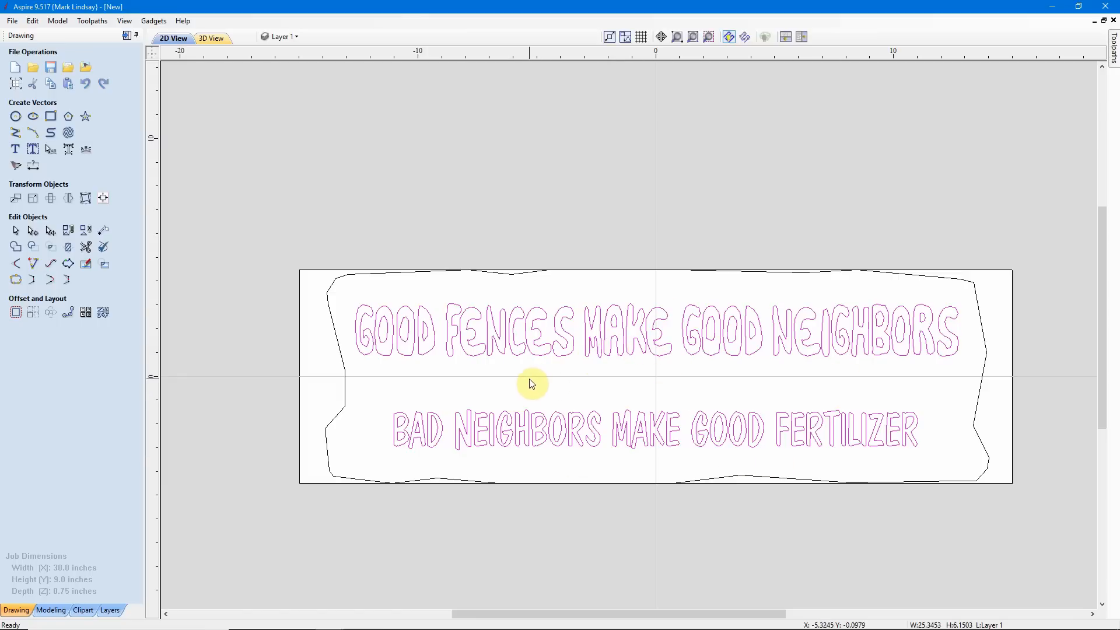
# - Calculate a V-Carve toolpath named "V-Carve Text" for both text lines with the 90-degree 0.5625-inch V-bit and a 0.0 start depth
pyautogui.click(126, 36)
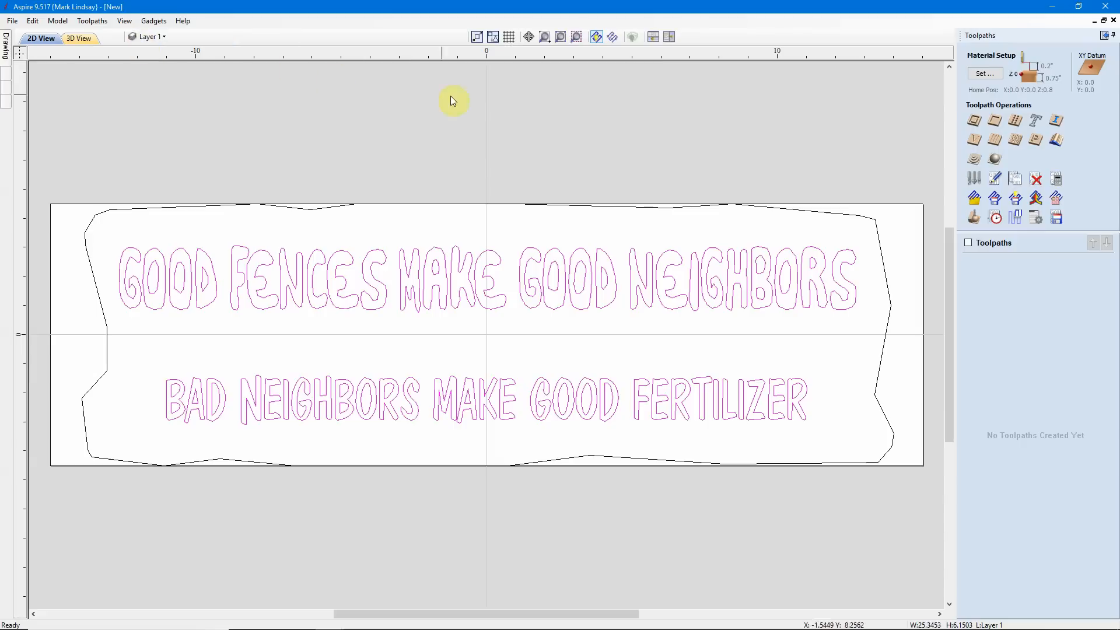
pyautogui.click(975, 140)
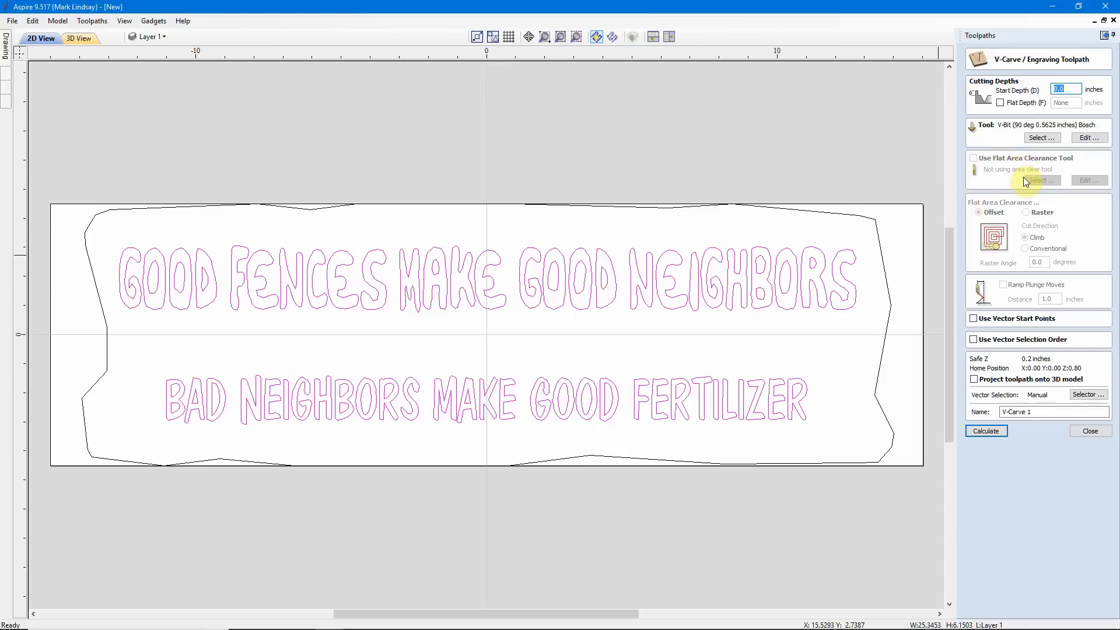
pyautogui.click(1029, 412)
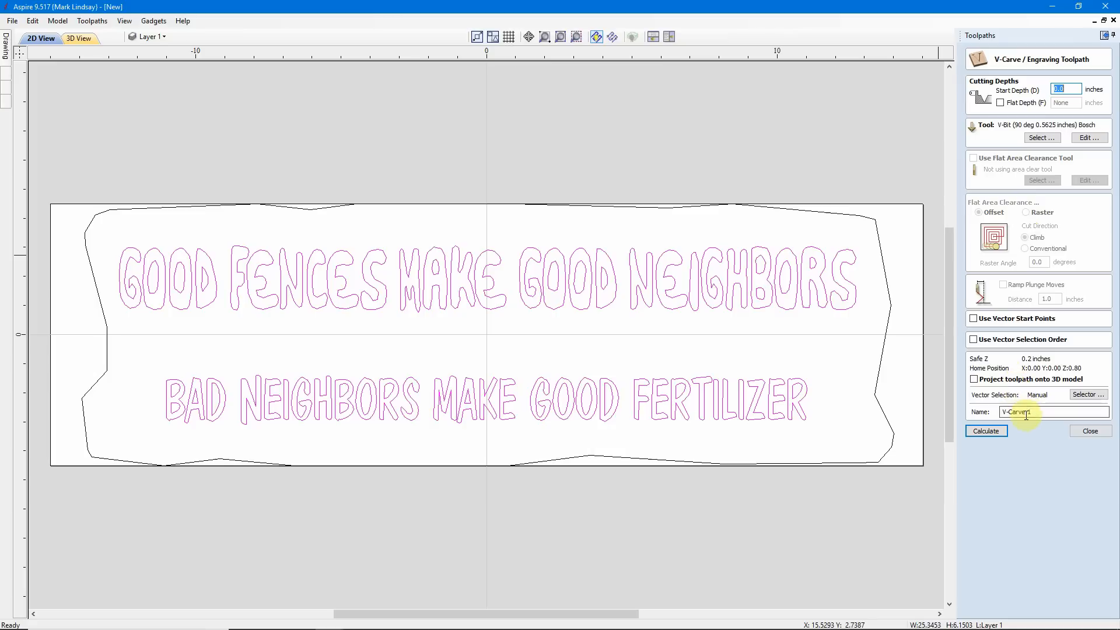
pyautogui.doubleClick(1029, 411)
pyautogui.write('t')
pyautogui.click(994, 433)
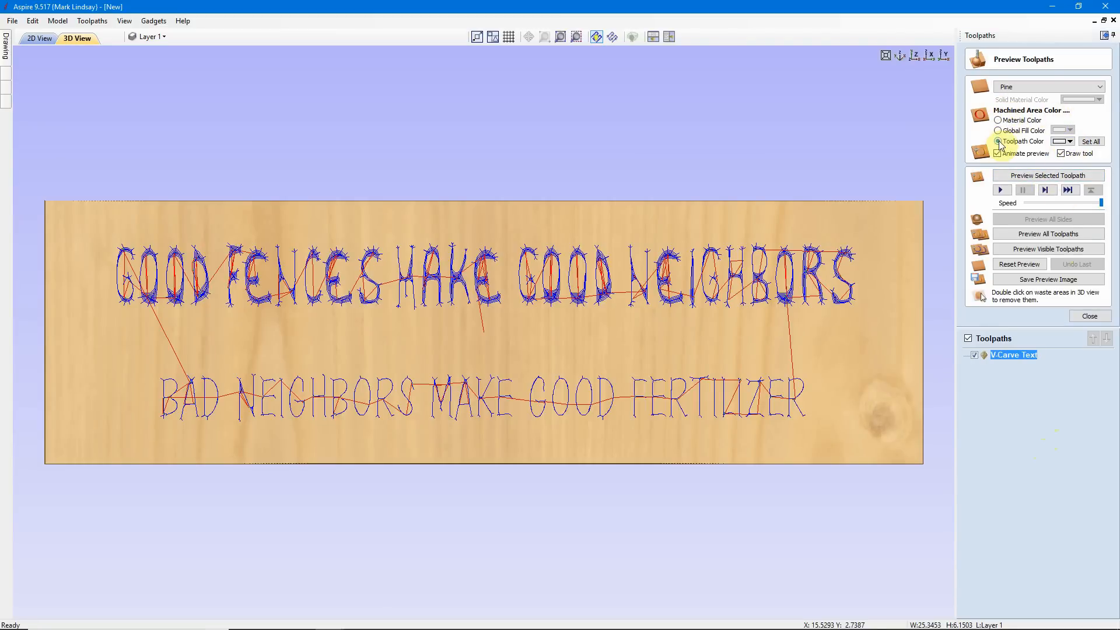
# - Set the V-Carve Text toolpath color to black and preview the selected toolpath on the pine board
pyautogui.click(1069, 141)
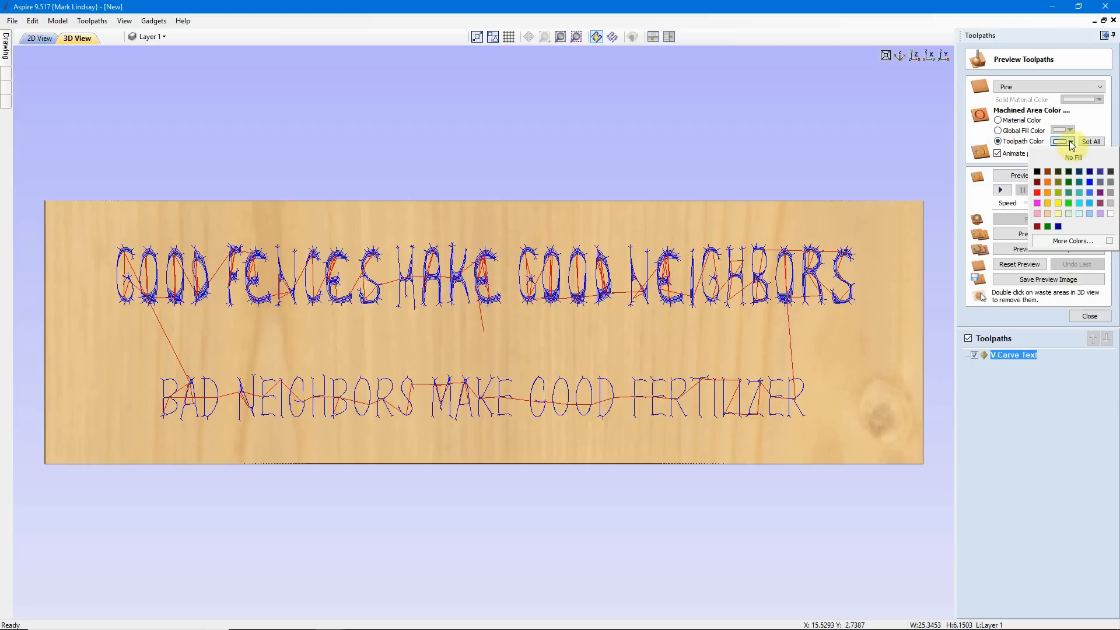
pyautogui.click(1037, 172)
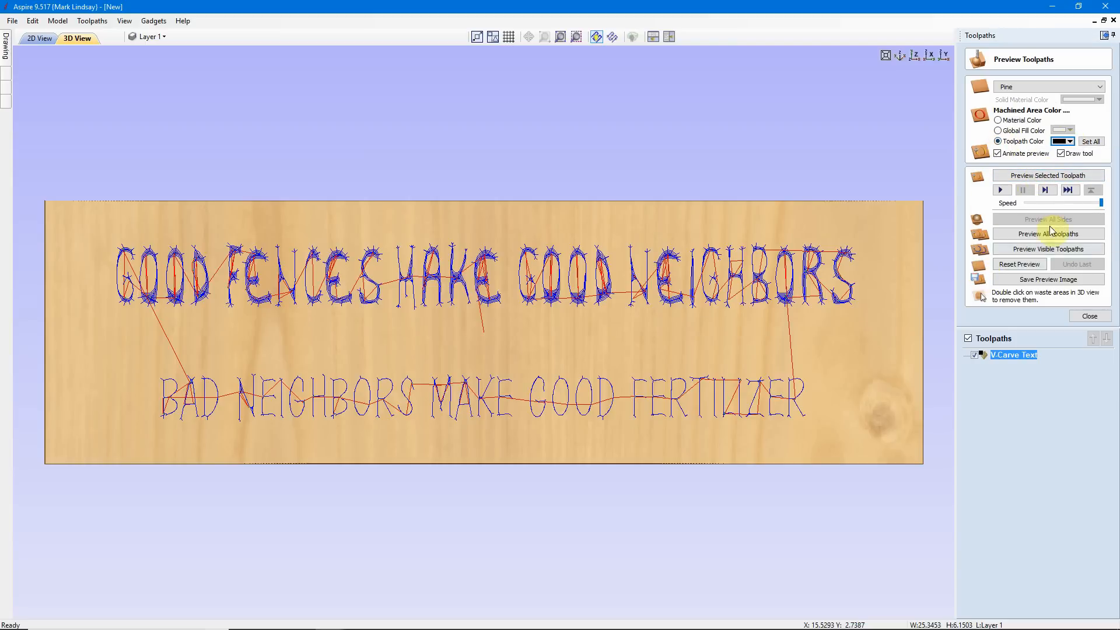
pyautogui.click(1052, 175)
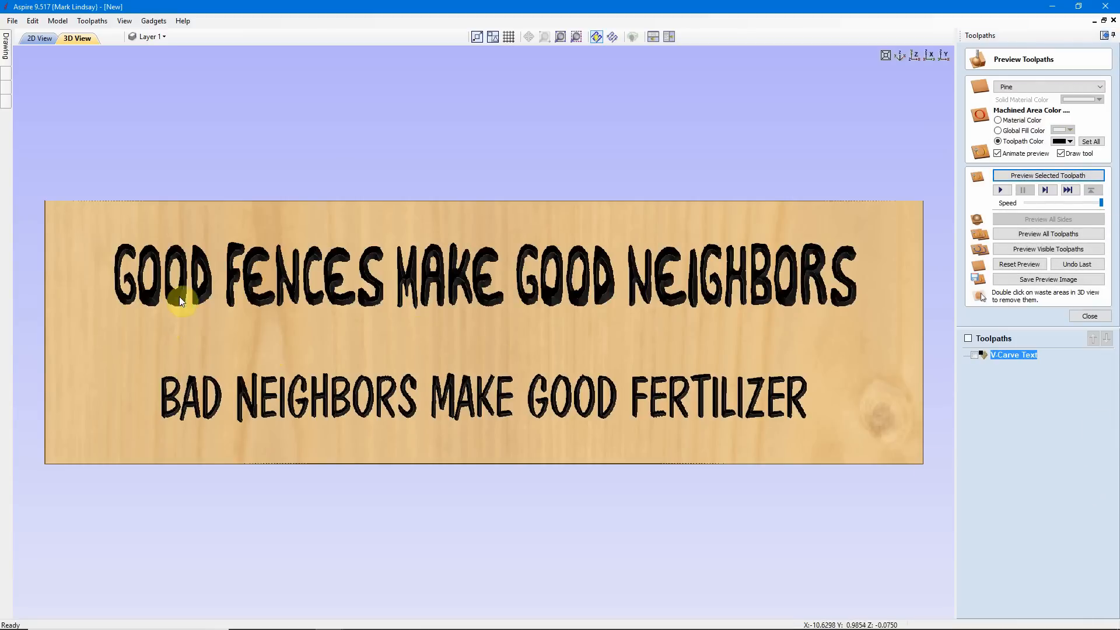
pyautogui.scroll(1, 177, 290)
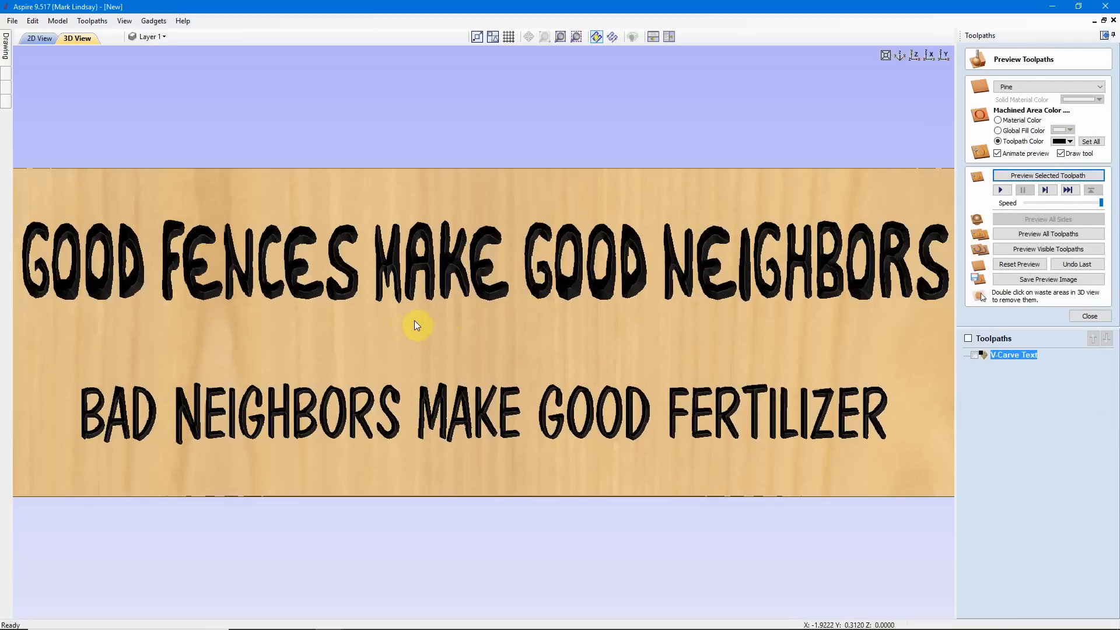
# - Select only the board outline in the 2D view and start a 2D Profile toolpath for it with a 0.755-inch cut depth
pyautogui.scroll(-1, 421, 322)
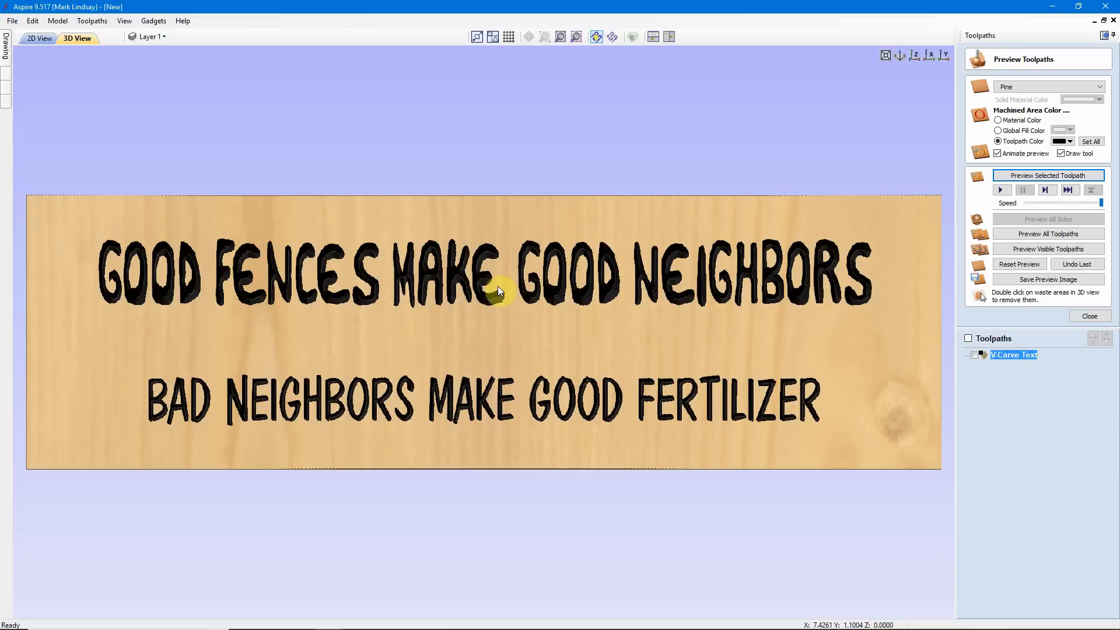
pyautogui.click(36, 43)
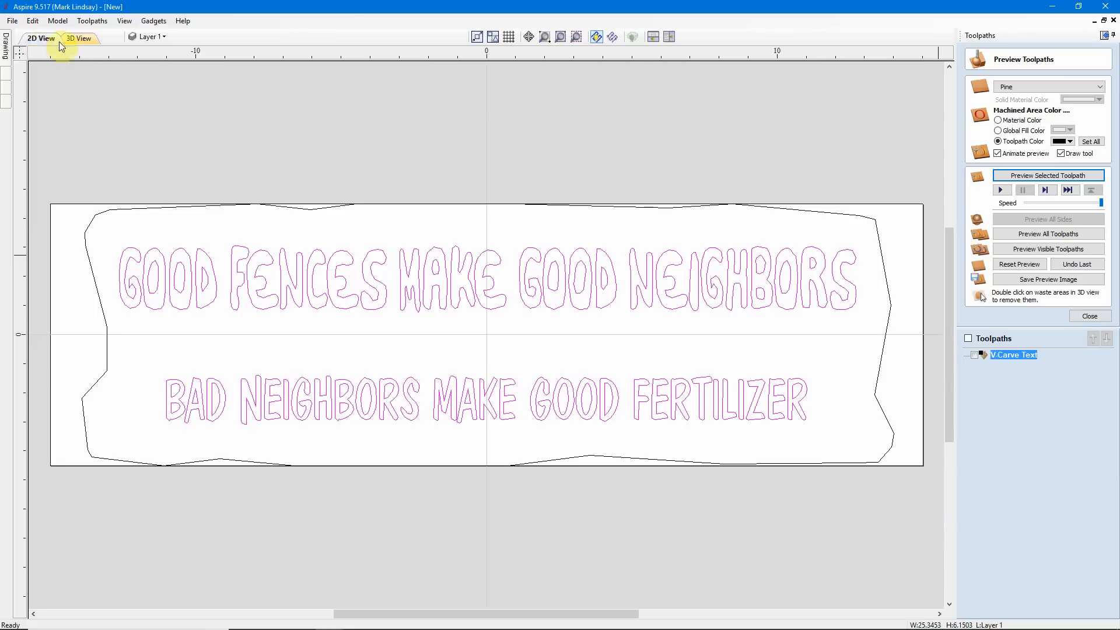
pyautogui.click(258, 150)
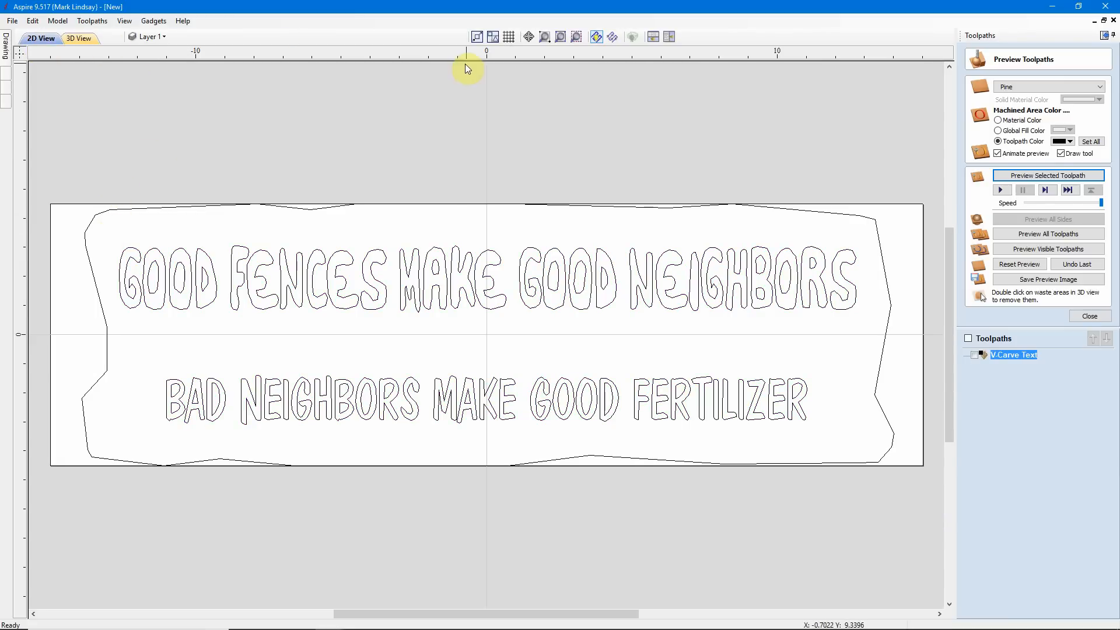
pyautogui.click(83, 247)
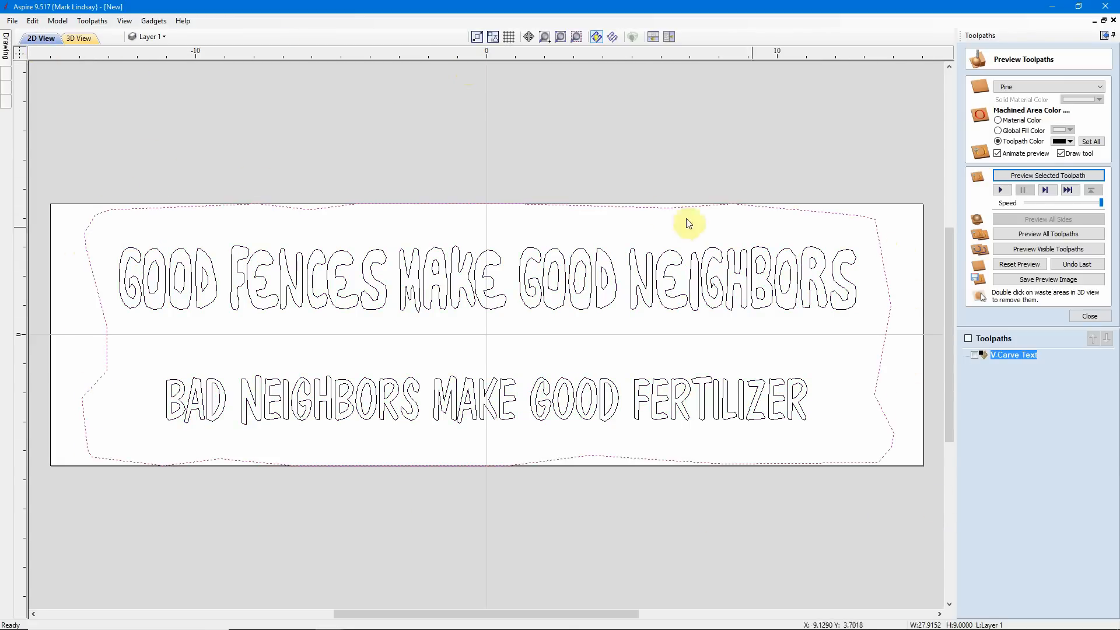
pyautogui.click(1090, 316)
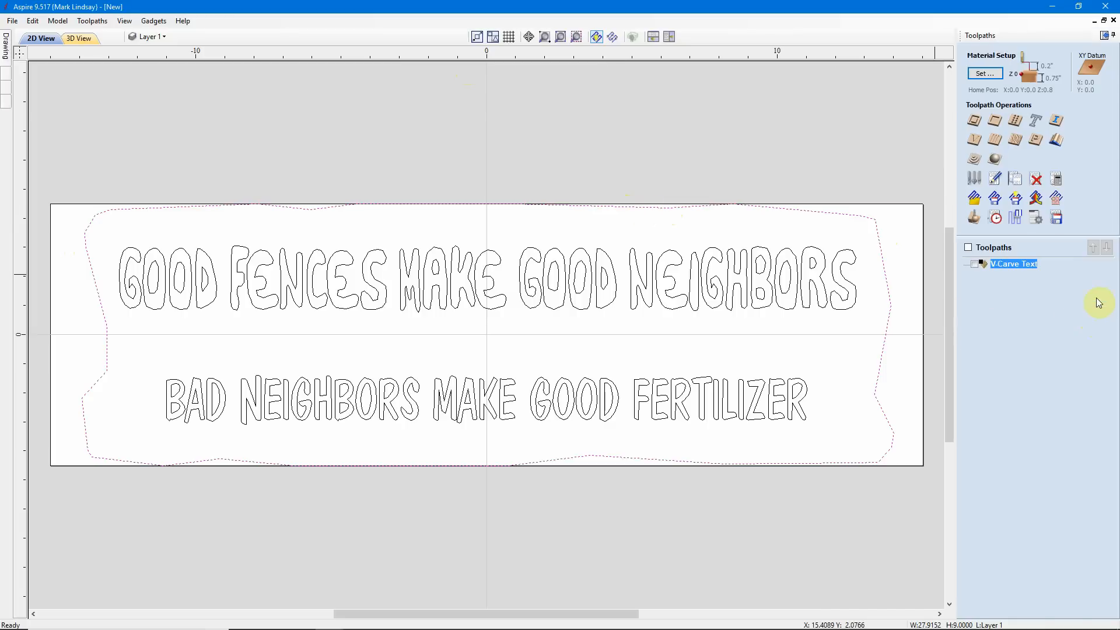
pyautogui.click(974, 122)
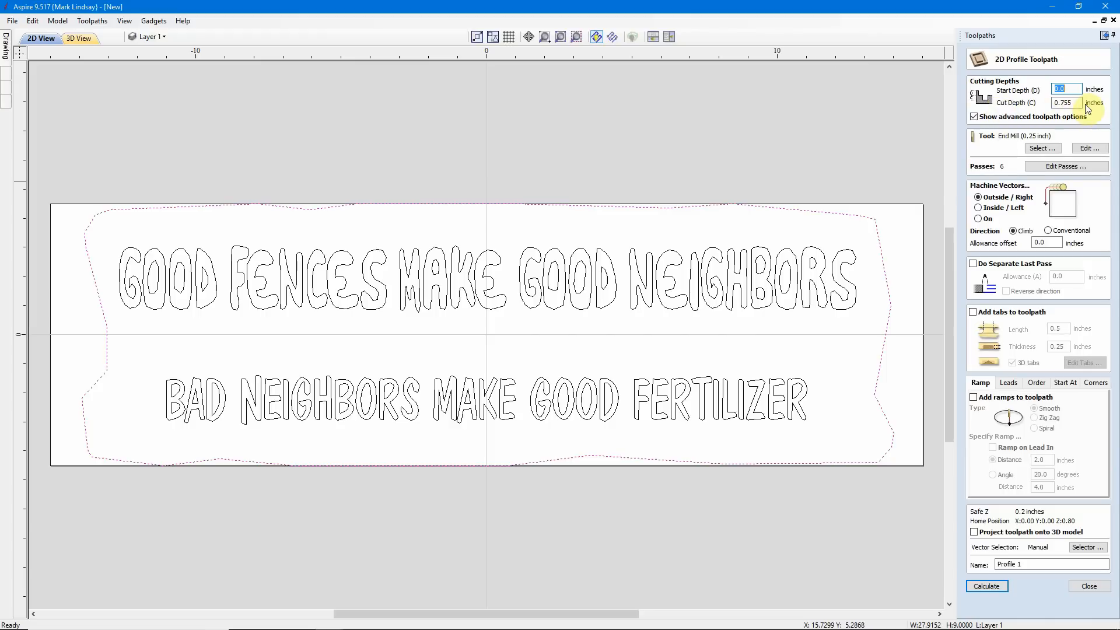
pyautogui.click(1063, 103)
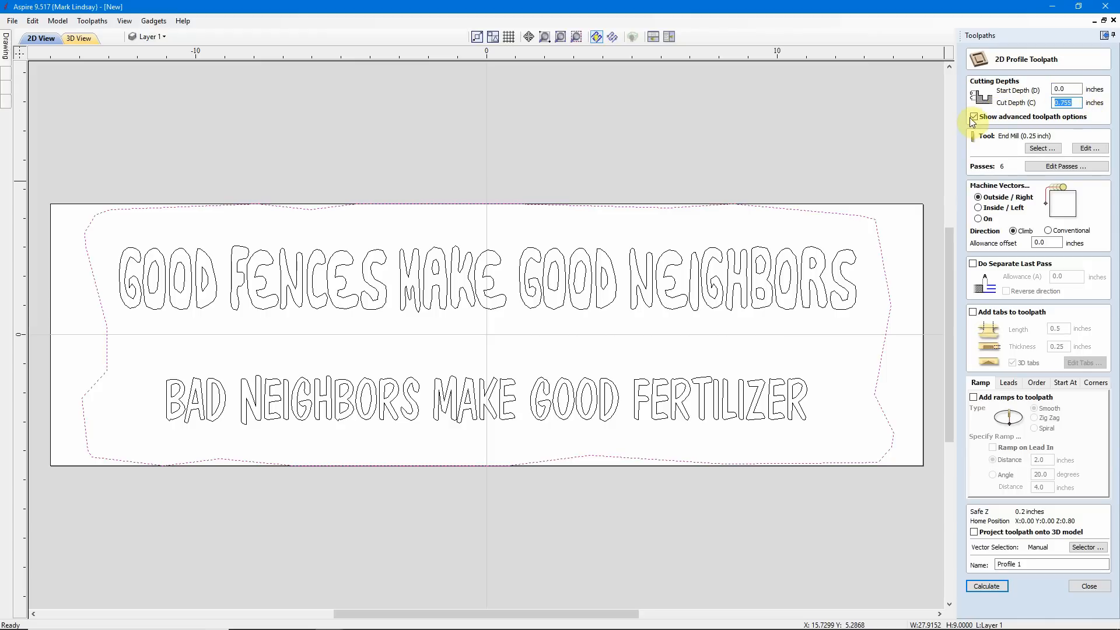
pyautogui.write('2')
pyautogui.write('=')
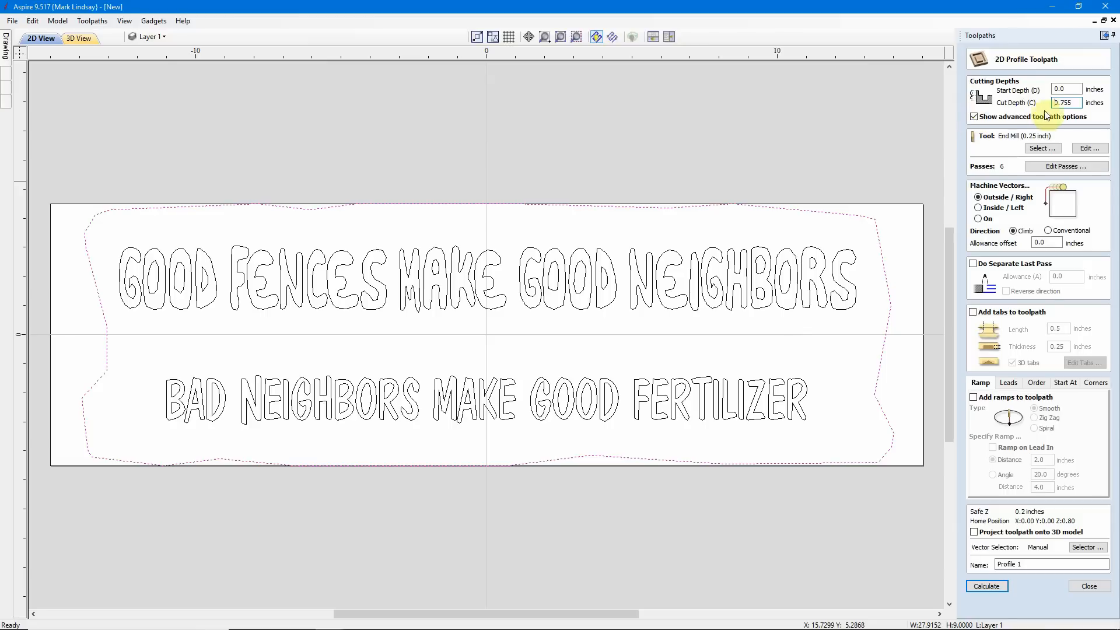
pyautogui.click(1073, 101)
# - Add 0.5 x 0.25 inch 3D tabs to the profile toolpath, placing two on the outline's right end and two on its left end
pyautogui.click(973, 312)
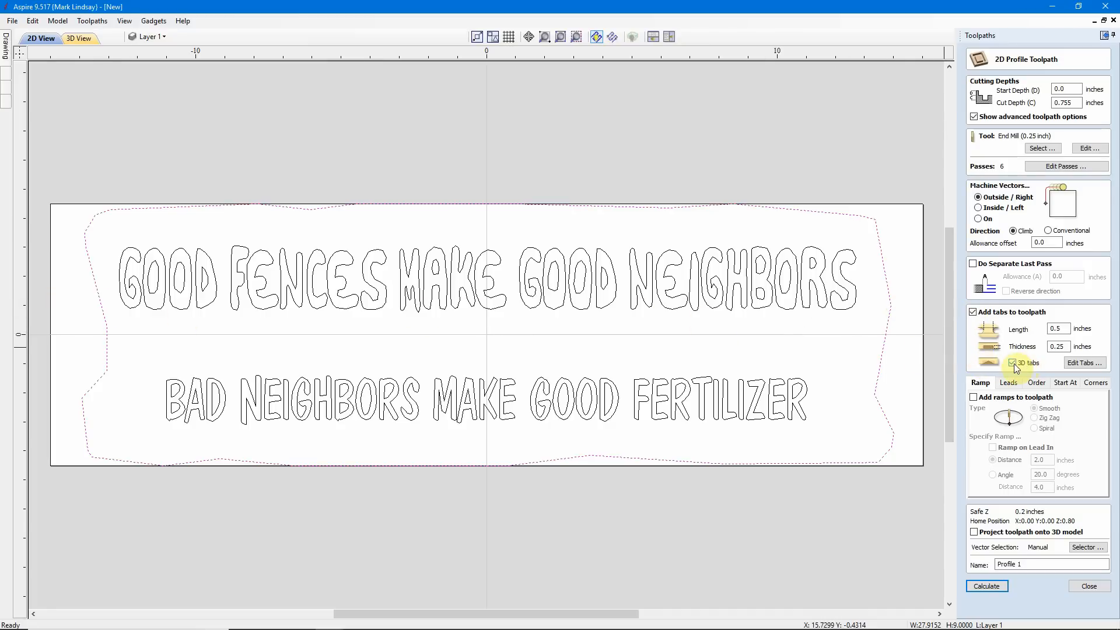
pyautogui.click(1081, 364)
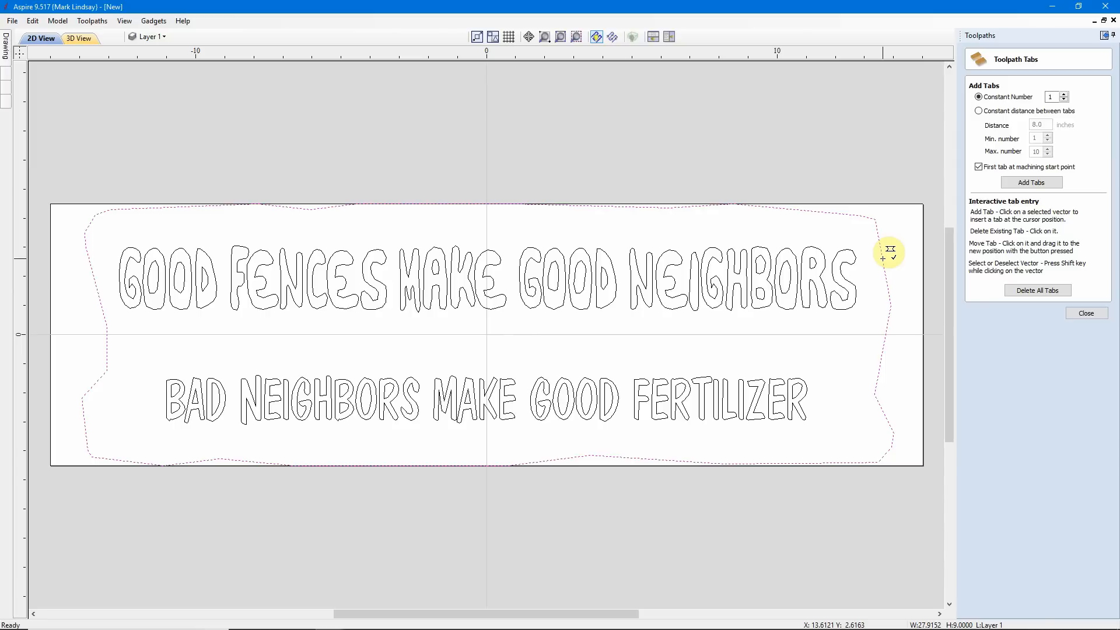
pyautogui.click(883, 258)
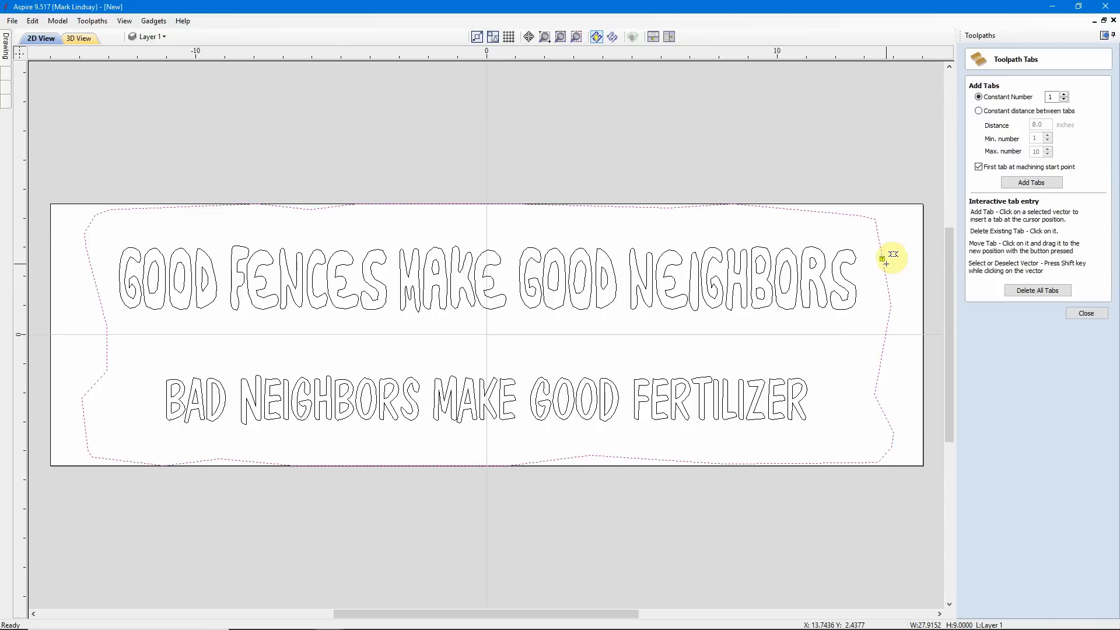
pyautogui.click(881, 366)
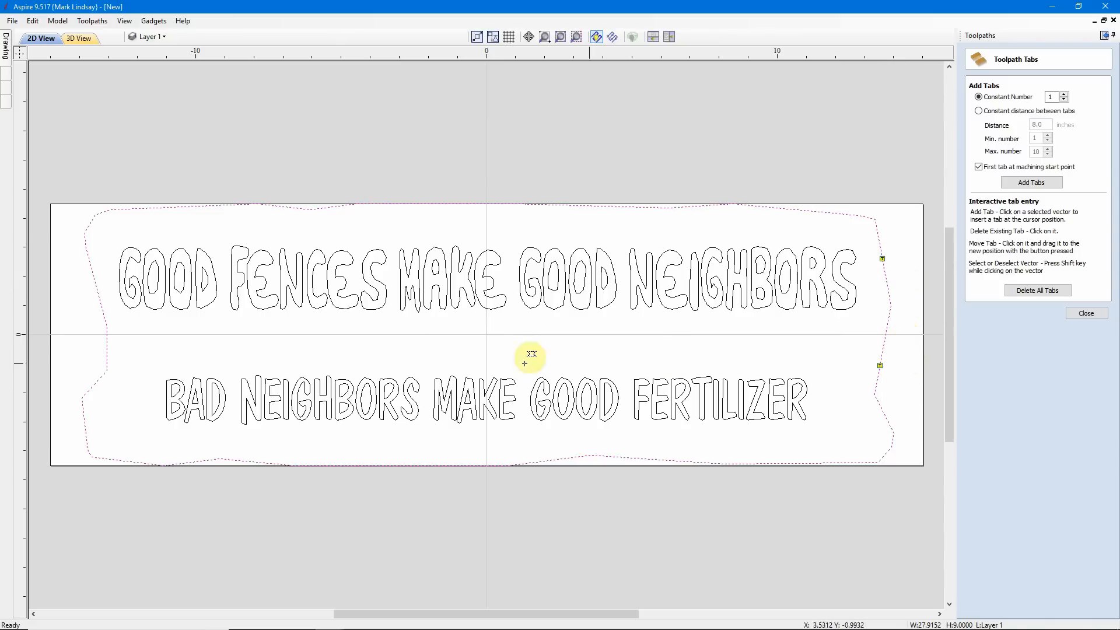
pyautogui.click(107, 357)
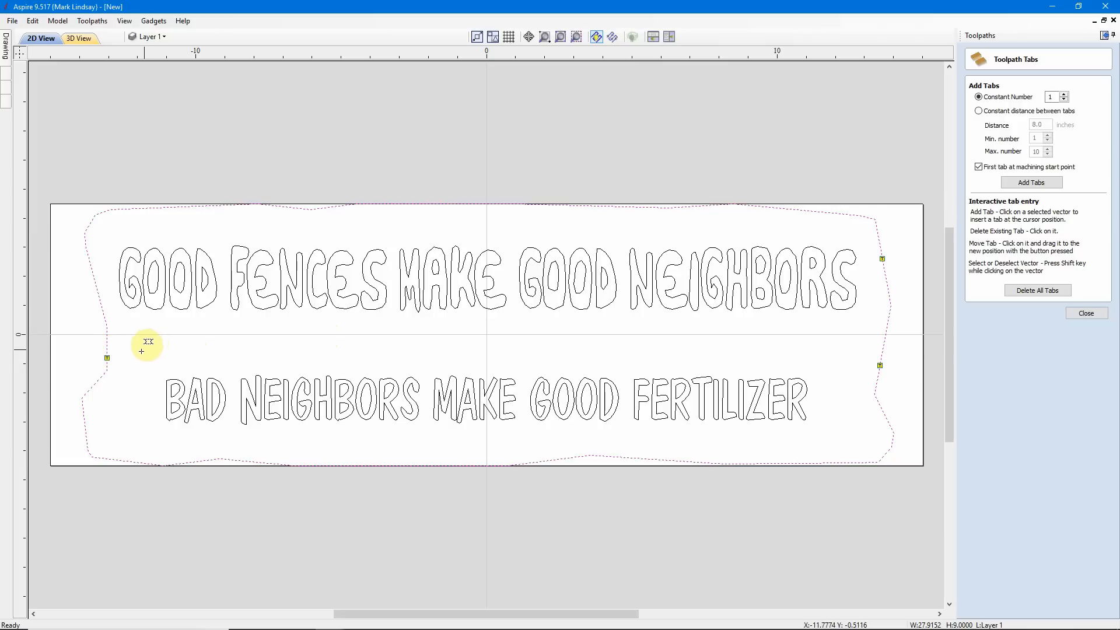
pyautogui.click(107, 357)
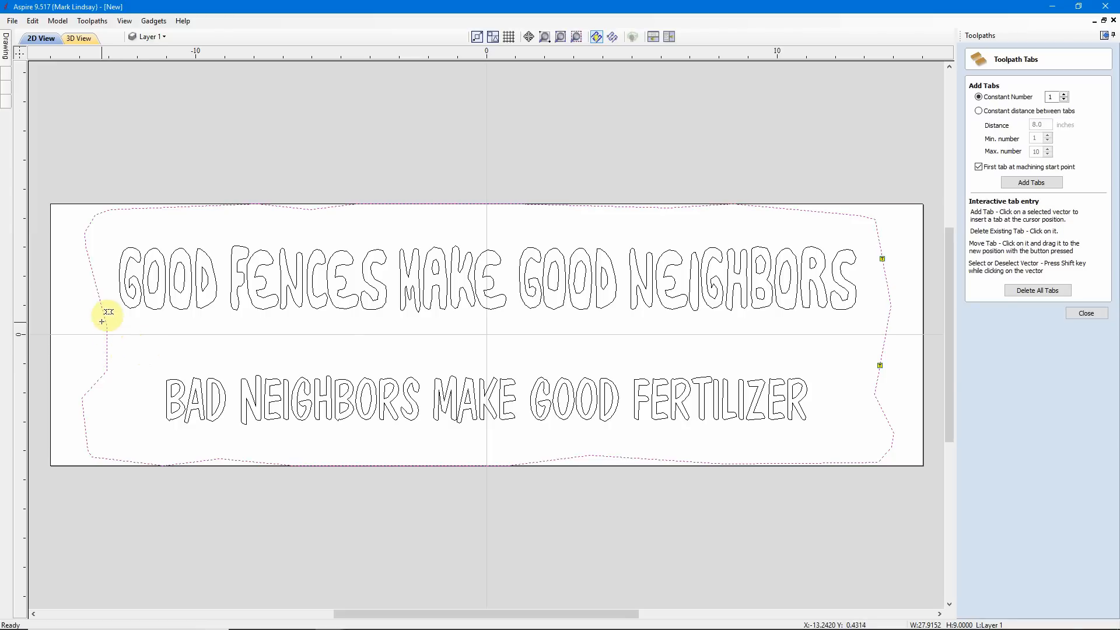
pyautogui.click(93, 272)
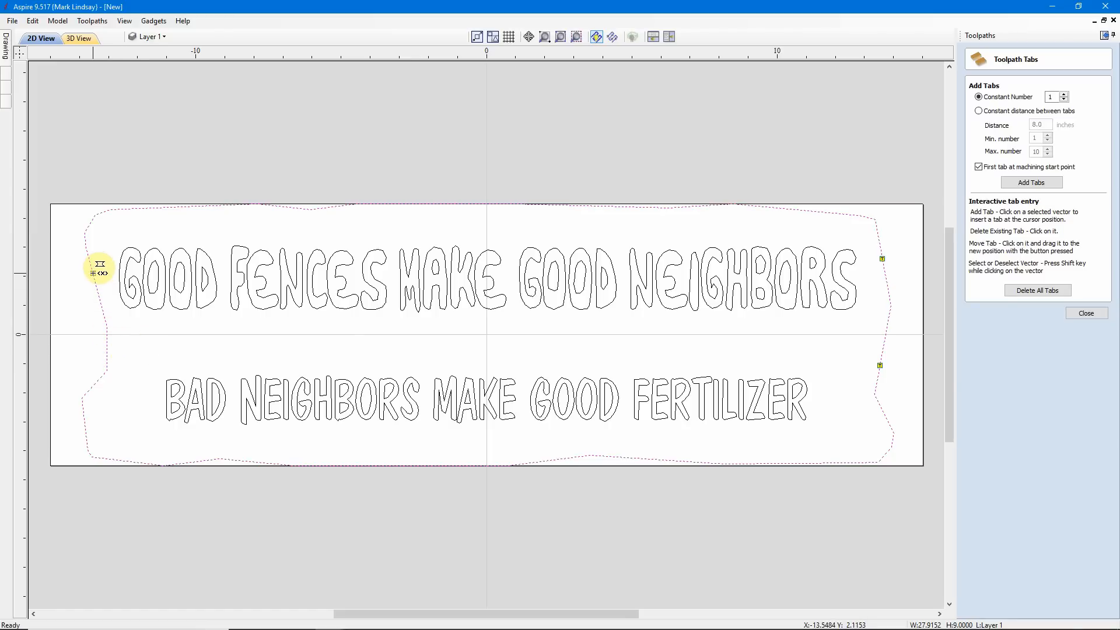
pyautogui.click(87, 426)
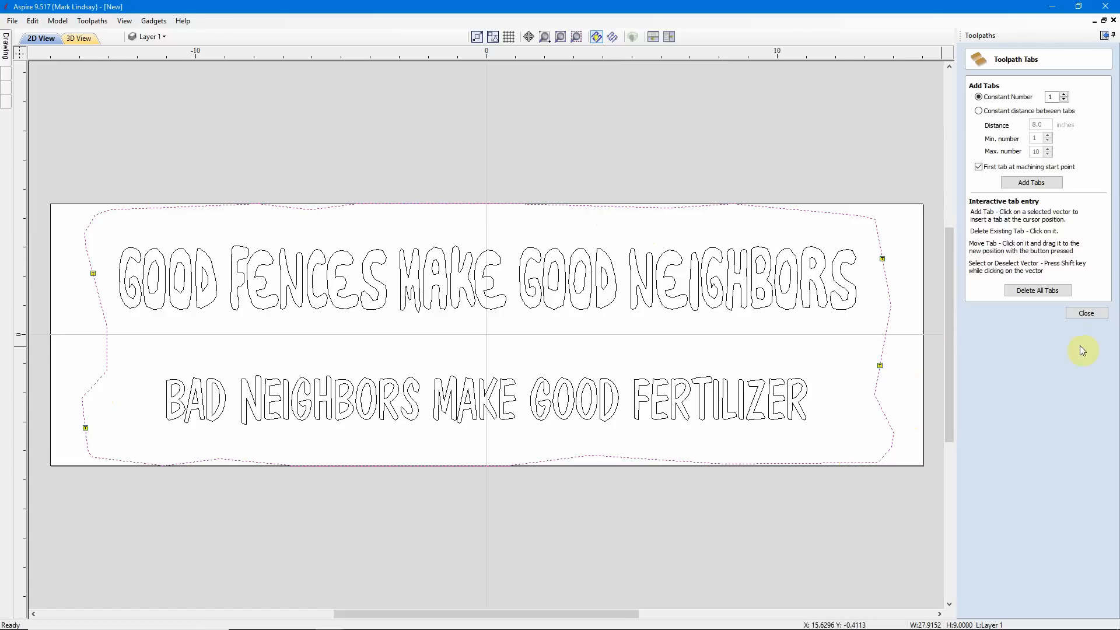
pyautogui.click(1088, 315)
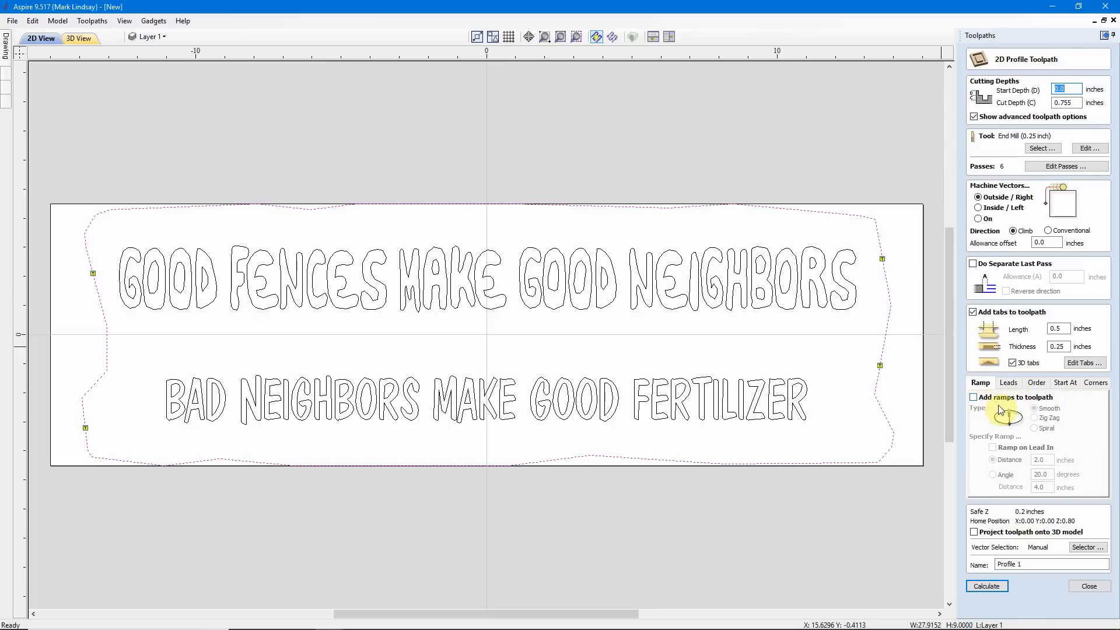
# - Enable sharp external corners, name the toolpath "Profile Cutout" and calculate it, accepting the cut through the material
pyautogui.click(1095, 385)
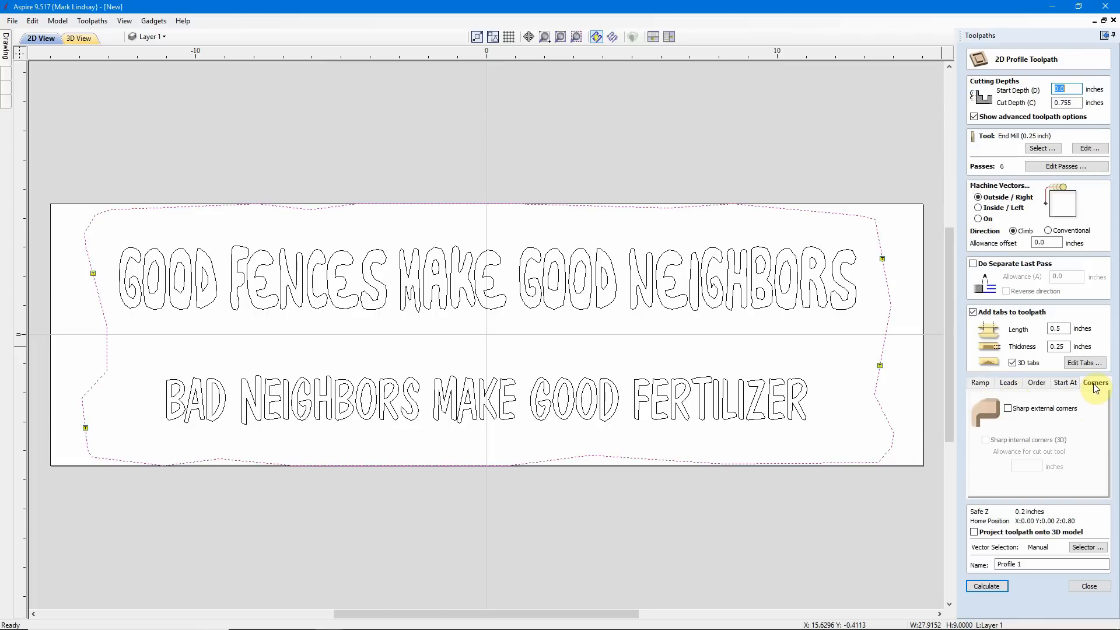
pyautogui.click(1008, 410)
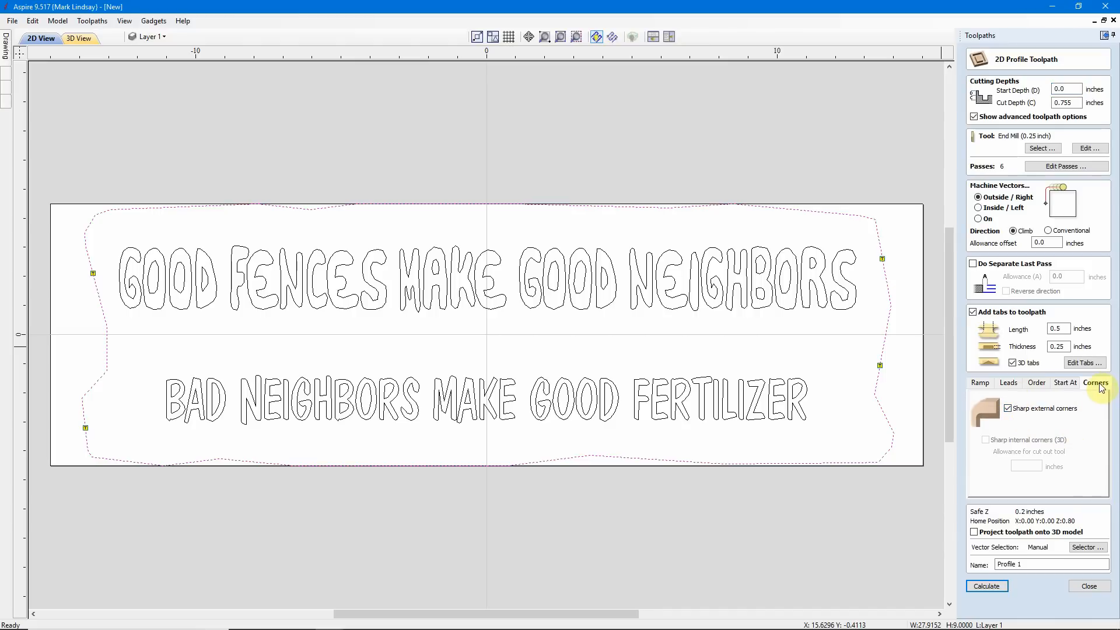
pyautogui.click(980, 383)
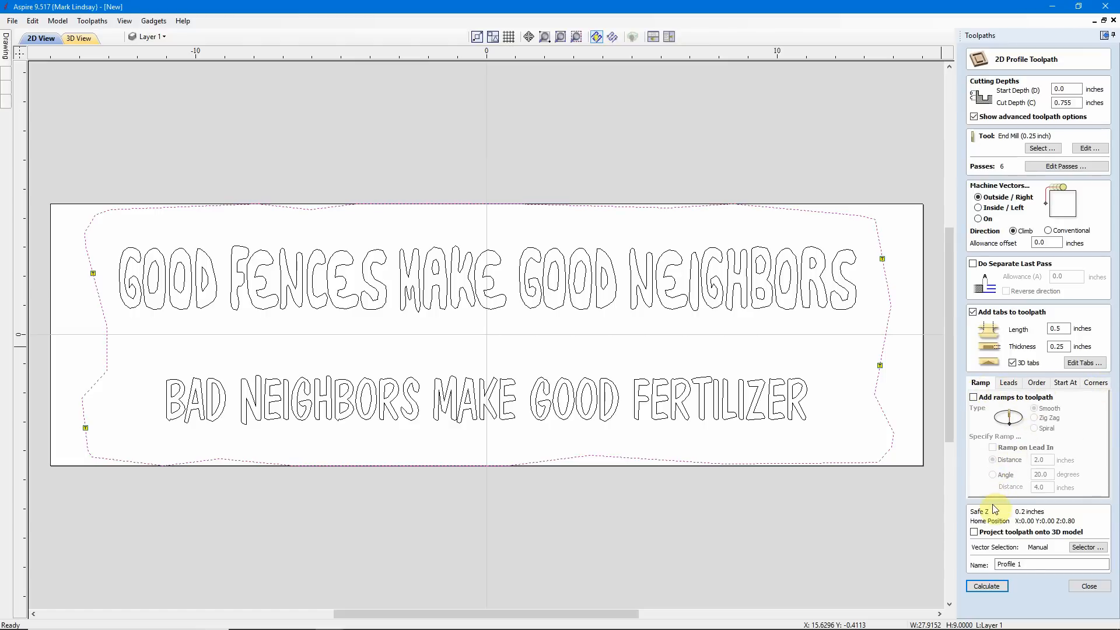
pyautogui.doubleClick(1035, 565)
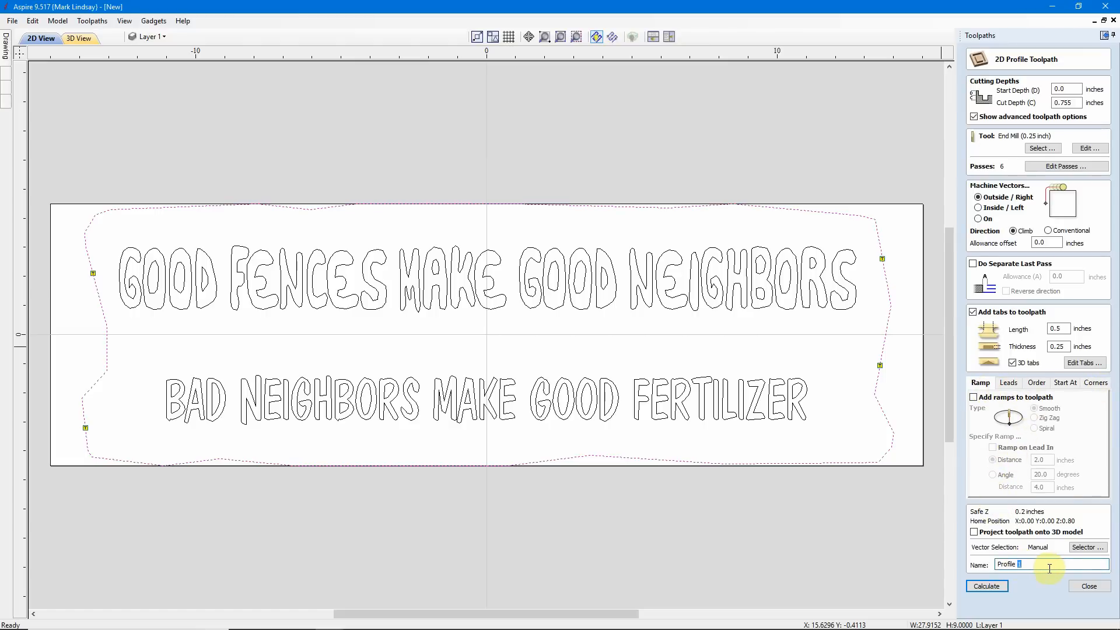
pyautogui.write('Cutout')
pyautogui.click(984, 587)
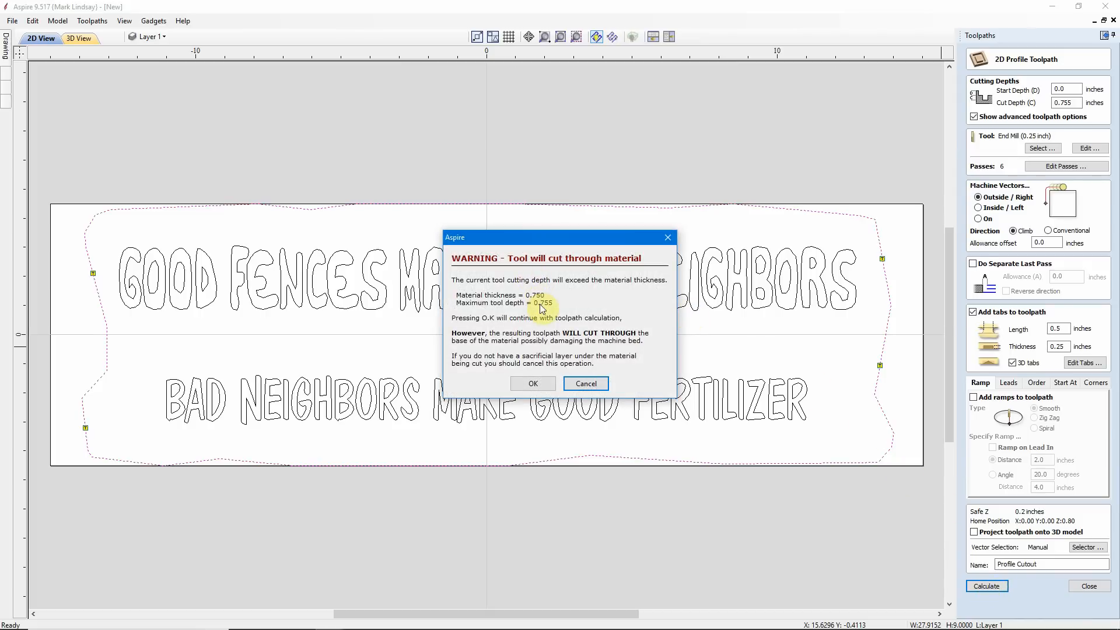
pyautogui.click(535, 385)
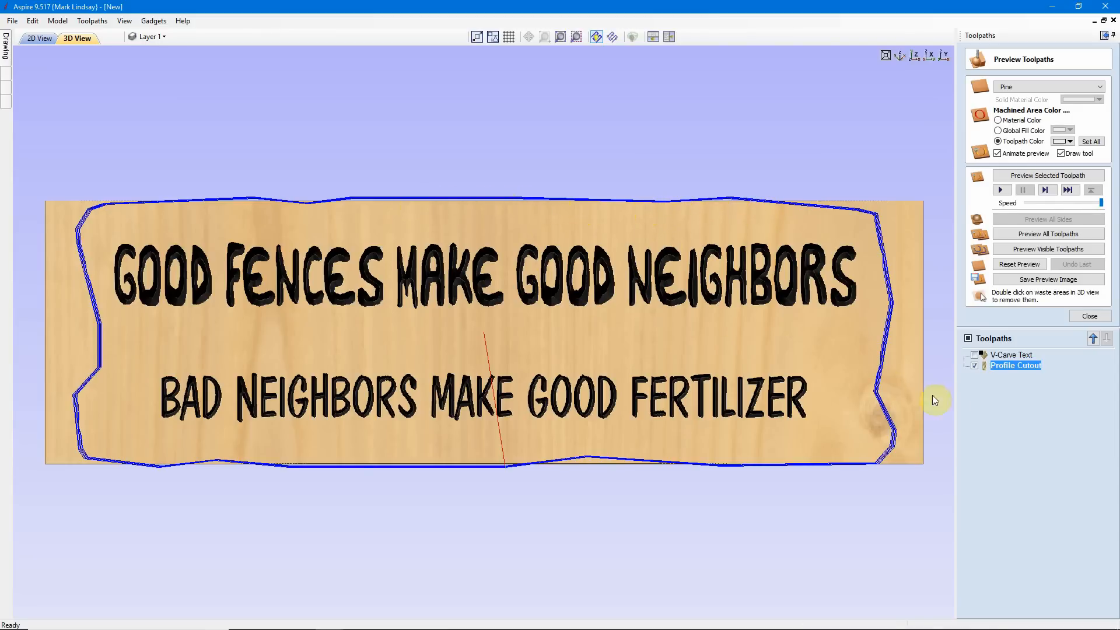
# - Review the tool and cutting settings of the Profile Cutout toolpath without changing them
pyautogui.moveTo(1016, 371)
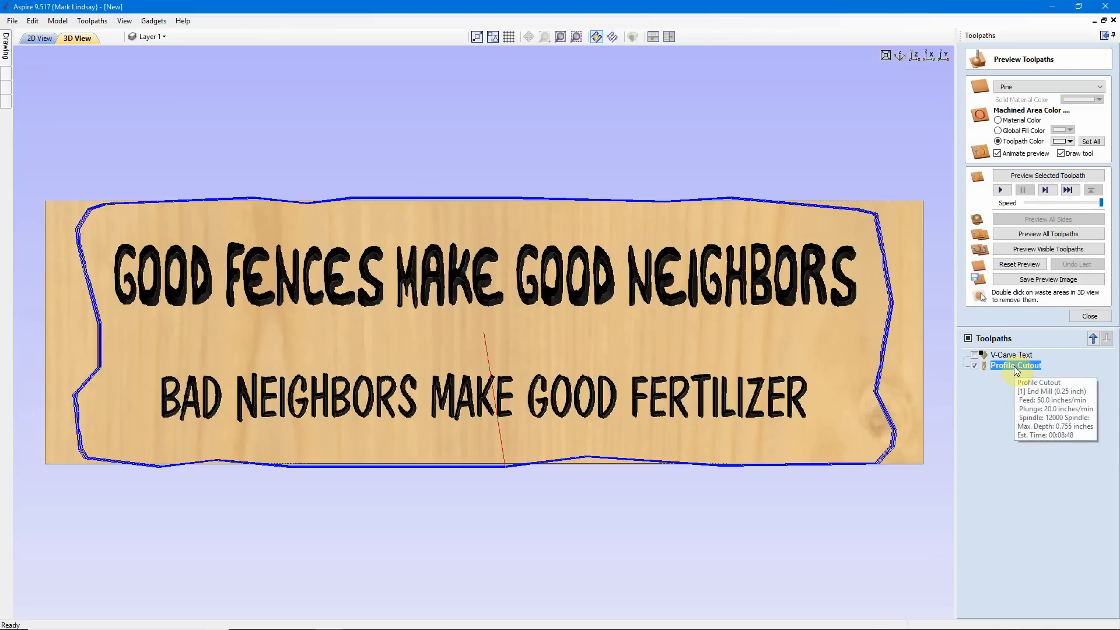
pyautogui.doubleClick(1015, 366)
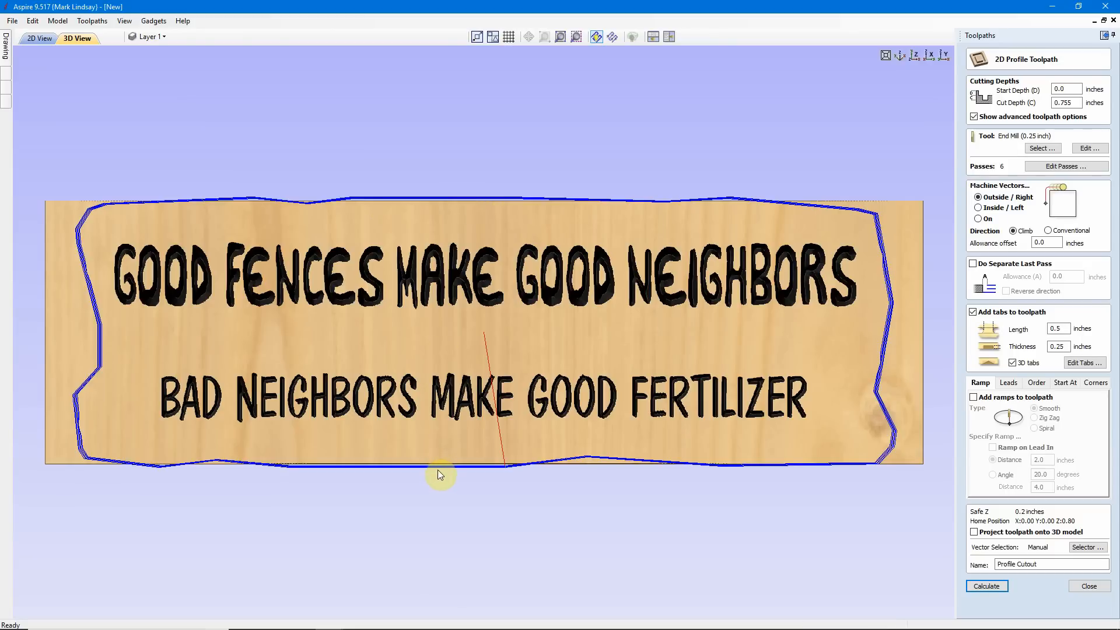
pyautogui.click(1090, 586)
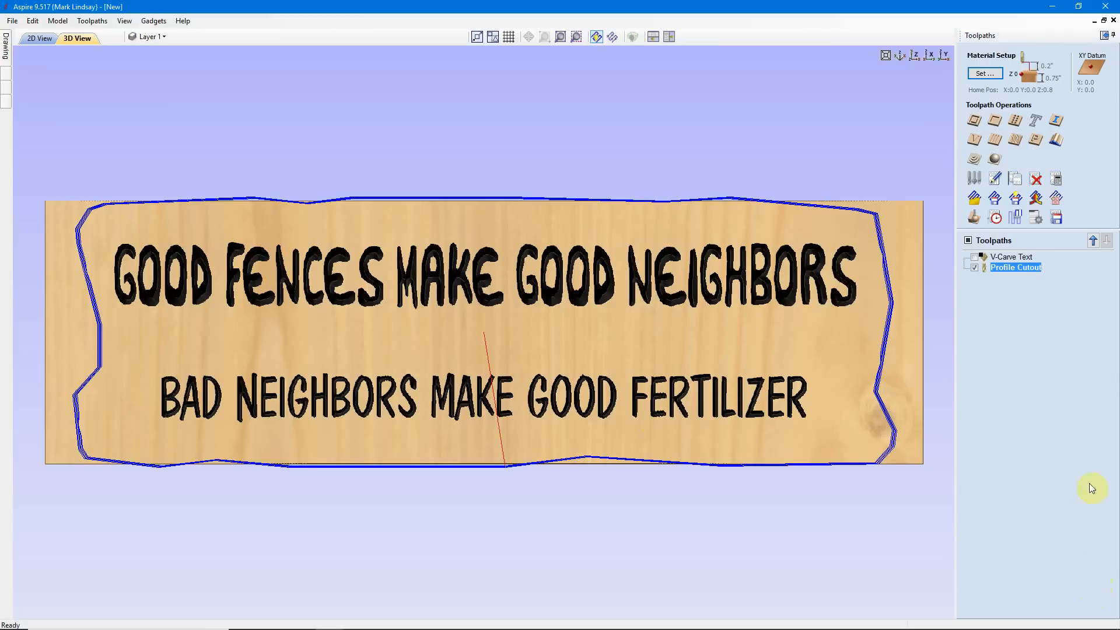
# - Preview the Profile Cutout toolpath, remove the small waste piece at the board's lower edge, and reset the preview
pyautogui.click(973, 220)
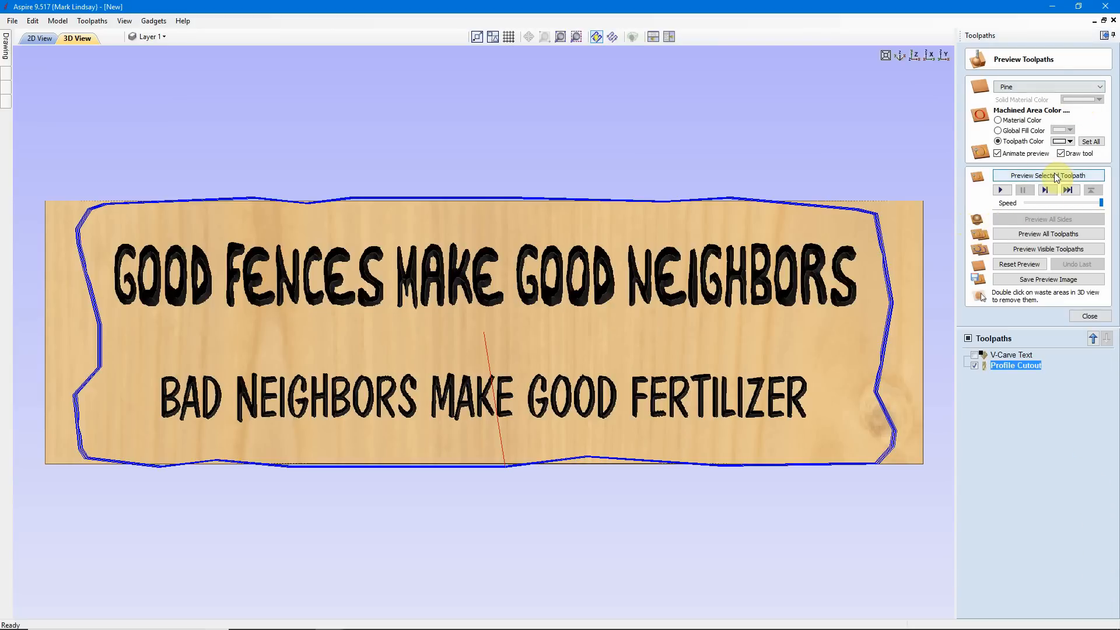
pyautogui.click(1057, 176)
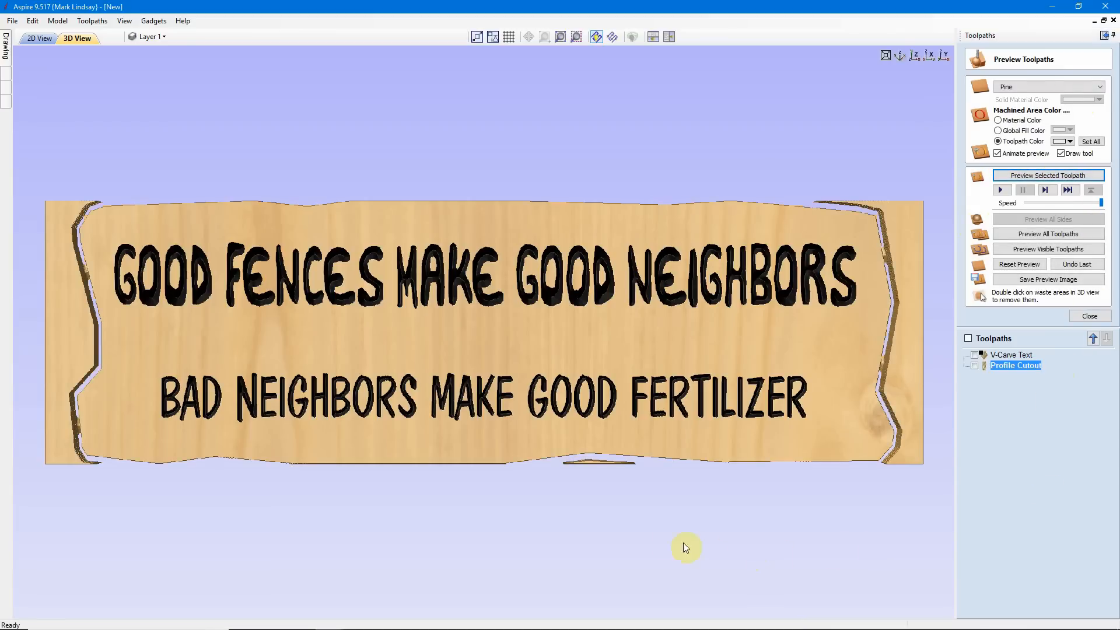
pyautogui.doubleClick(588, 463)
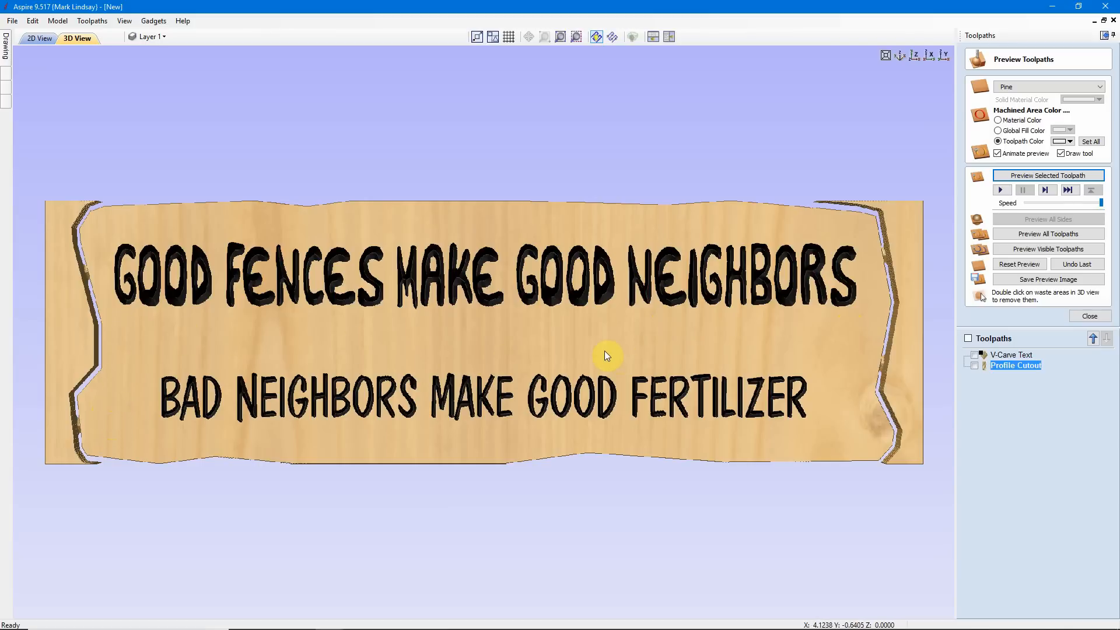
pyautogui.click(1026, 266)
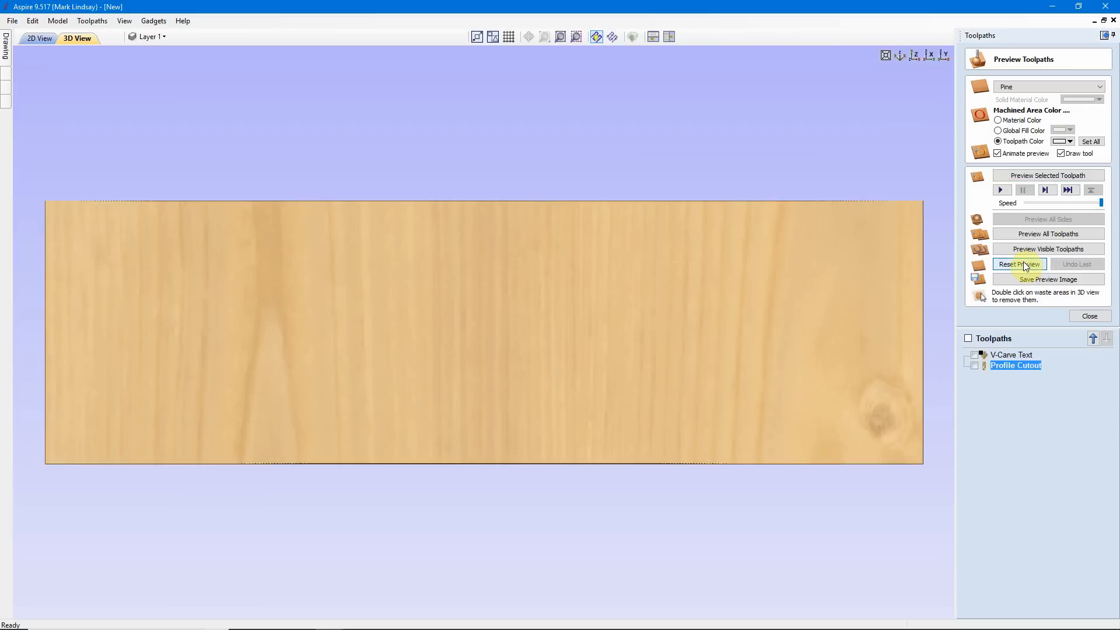
pyautogui.click(1088, 316)
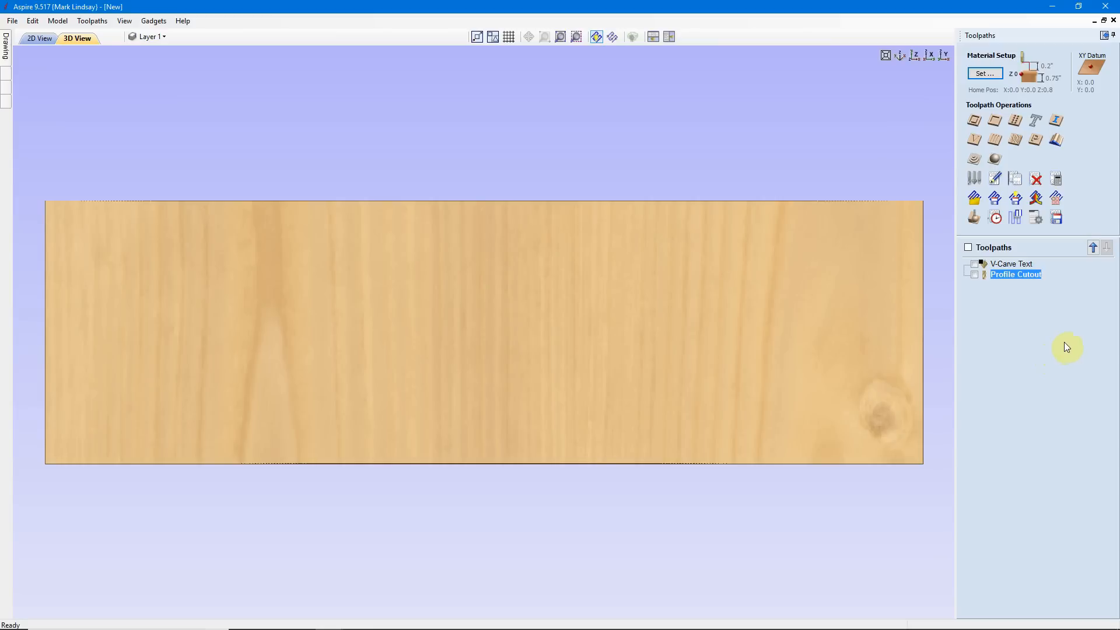
# - Move the XY datum to the material's lower-left corner and recalculate all toolpaths, accepting the cut through the material
pyautogui.click(984, 74)
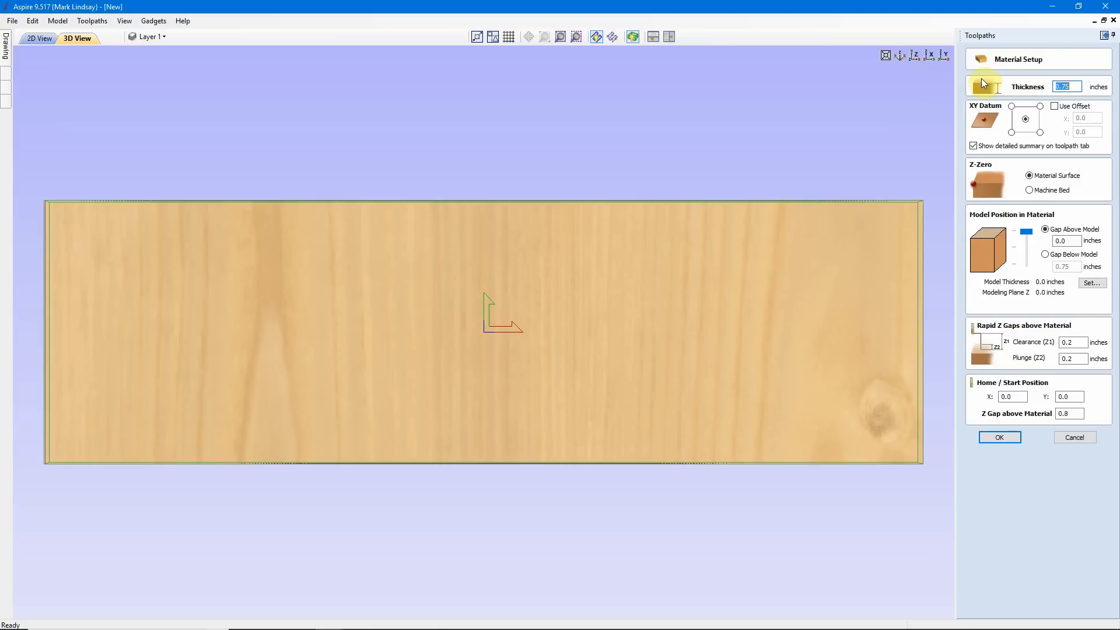
pyautogui.click(1012, 133)
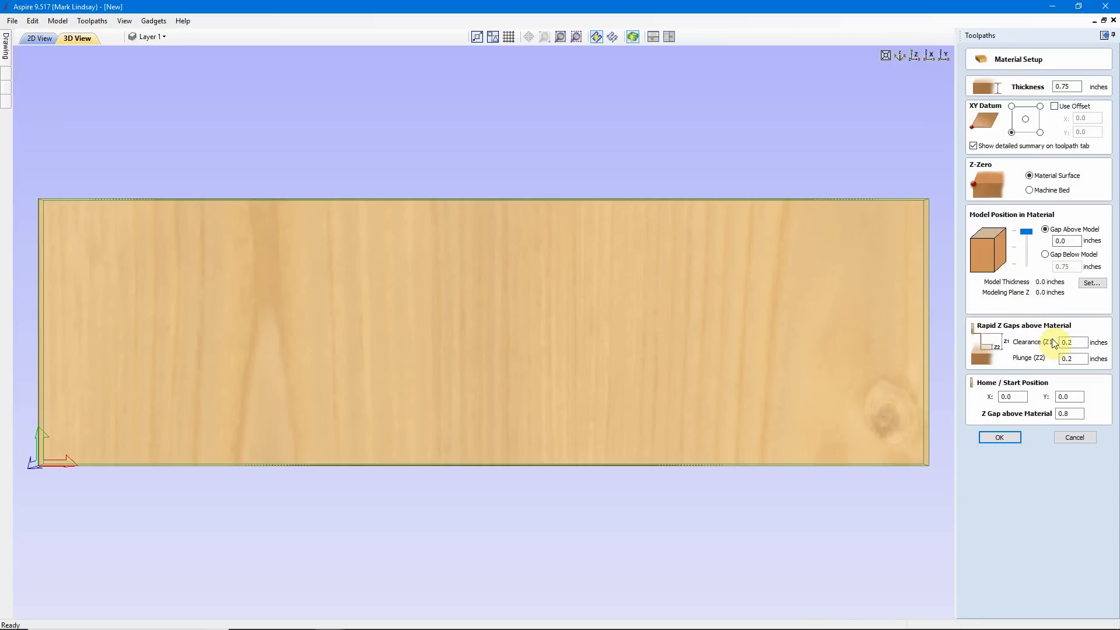
pyautogui.click(1005, 437)
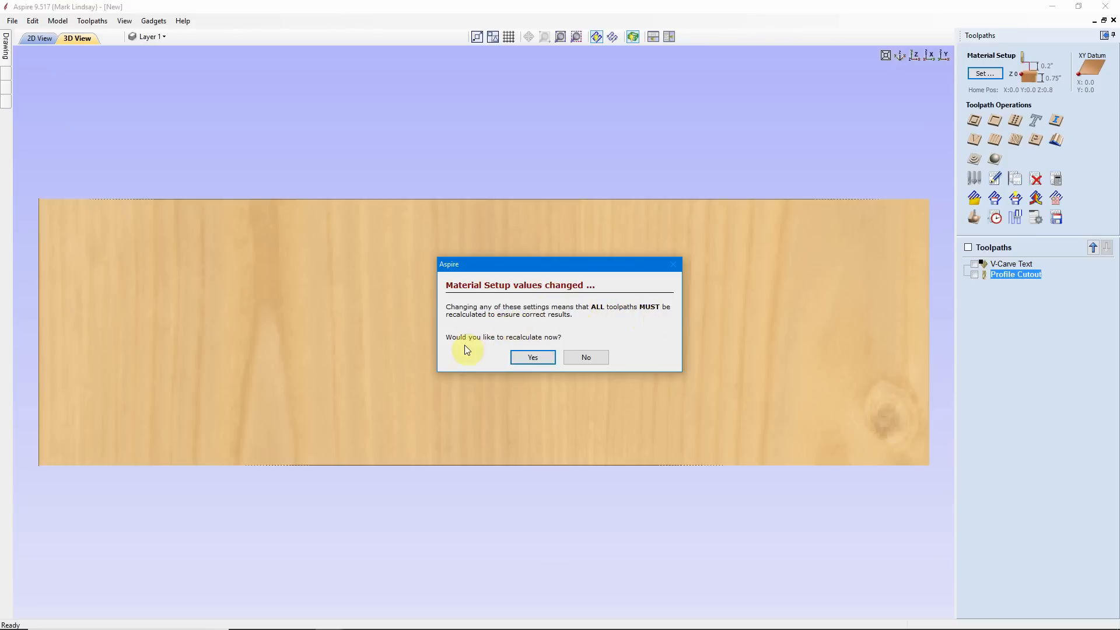
pyautogui.click(534, 358)
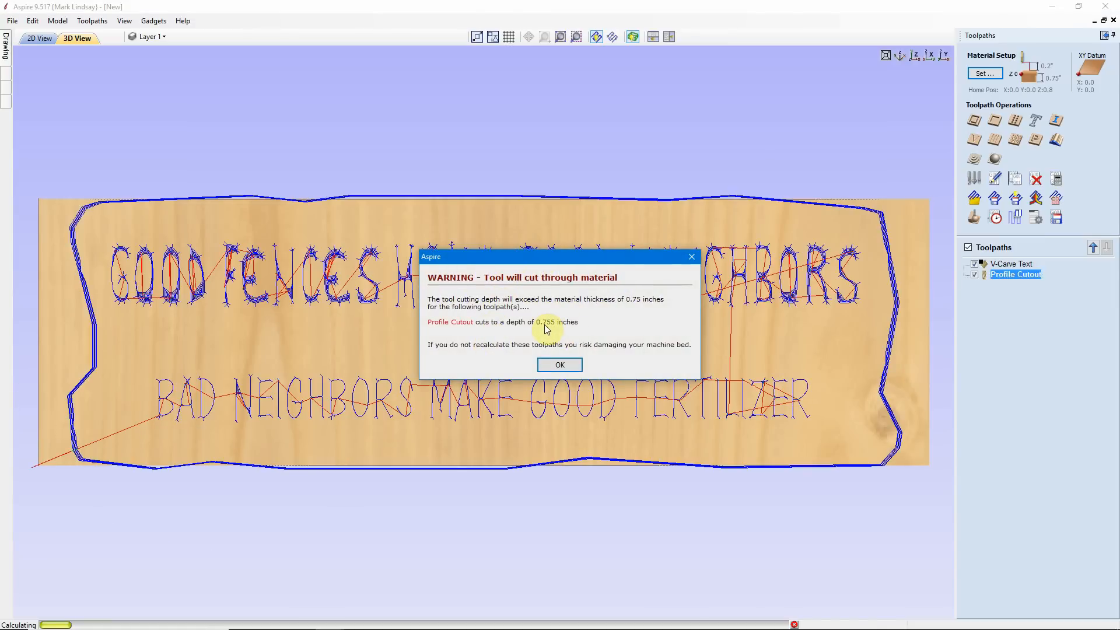
pyautogui.click(561, 367)
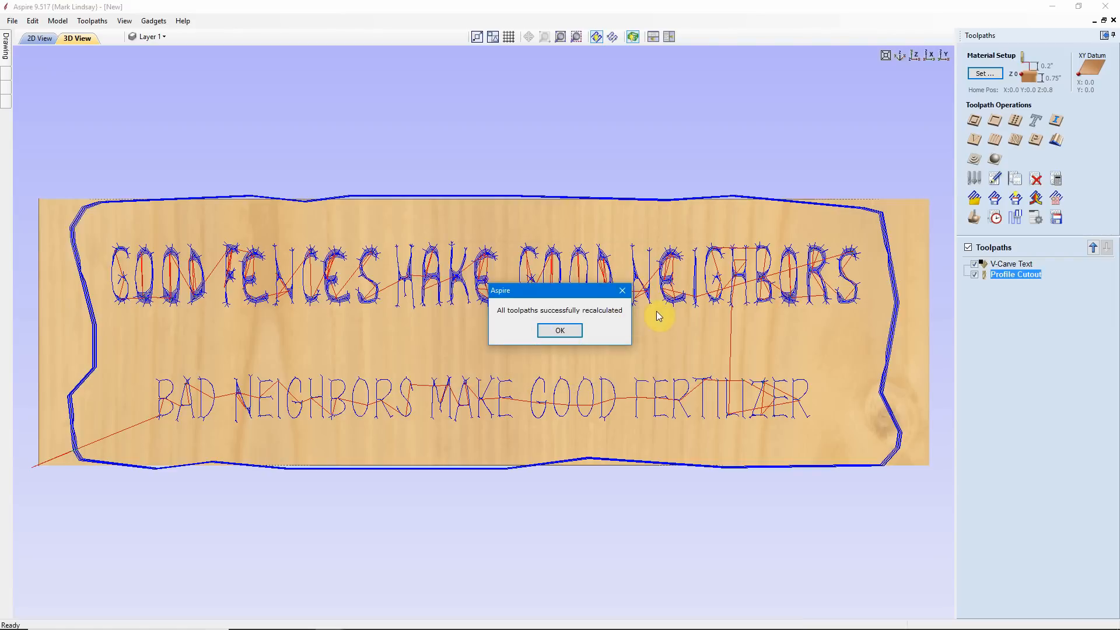
pyautogui.click(559, 330)
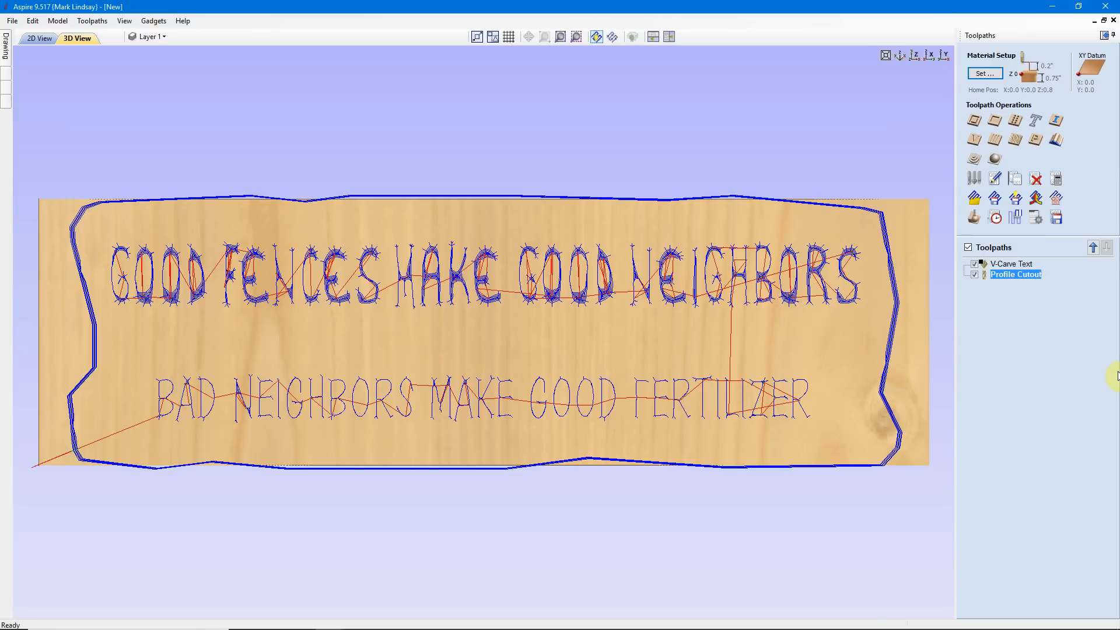
# - Preview all toolpaths, remove the small waste piece at the board's lower edge, and reset and close the preview
pyautogui.click(975, 219)
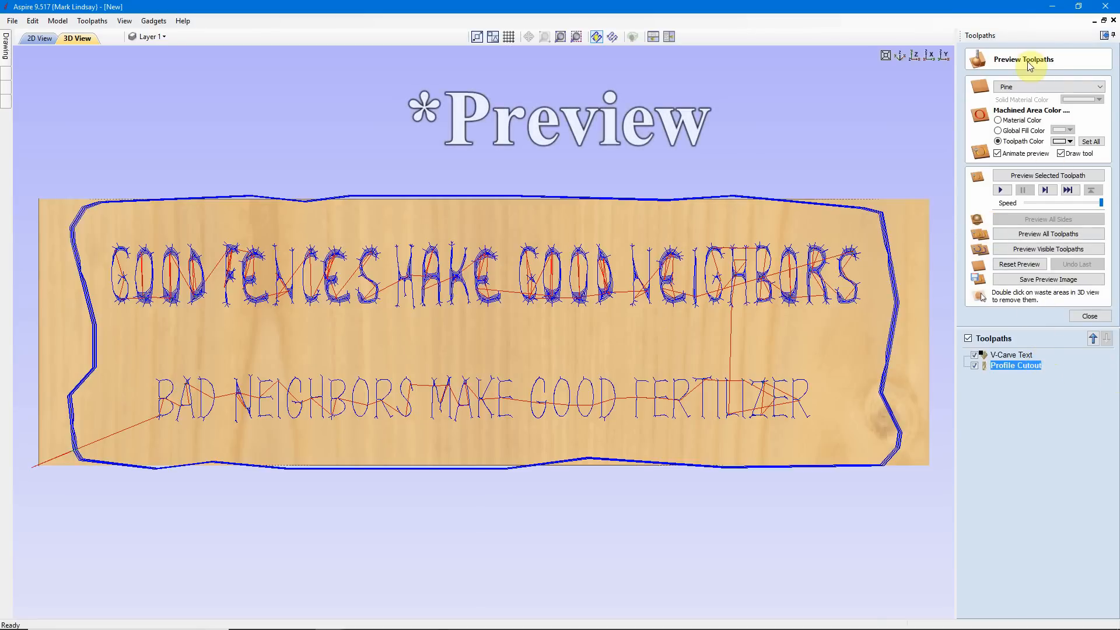
pyautogui.click(1044, 239)
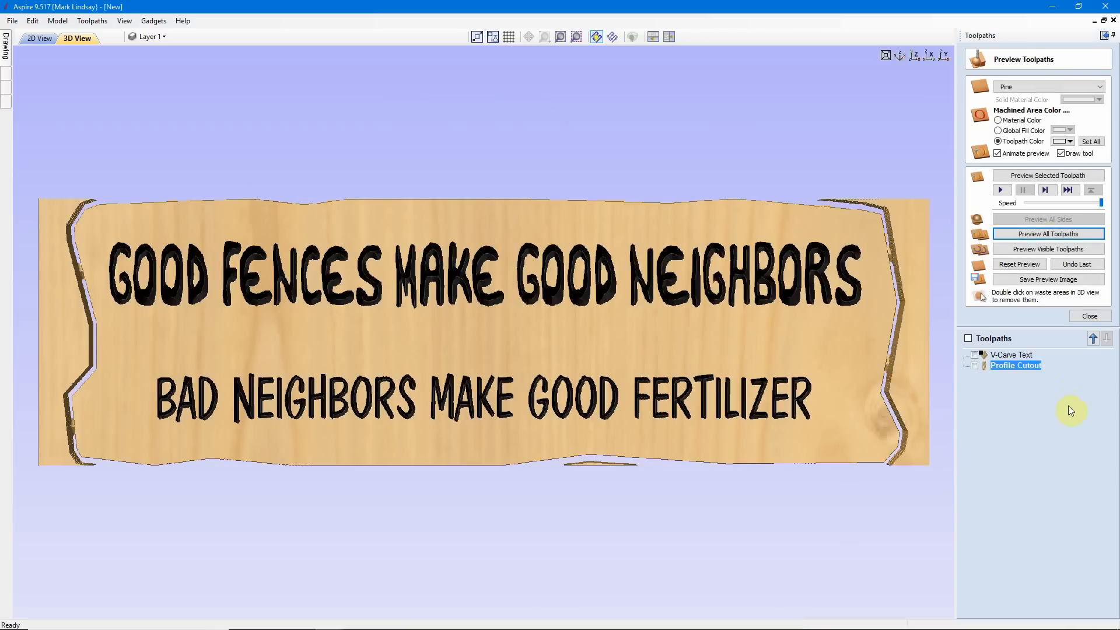
pyautogui.doubleClick(595, 463)
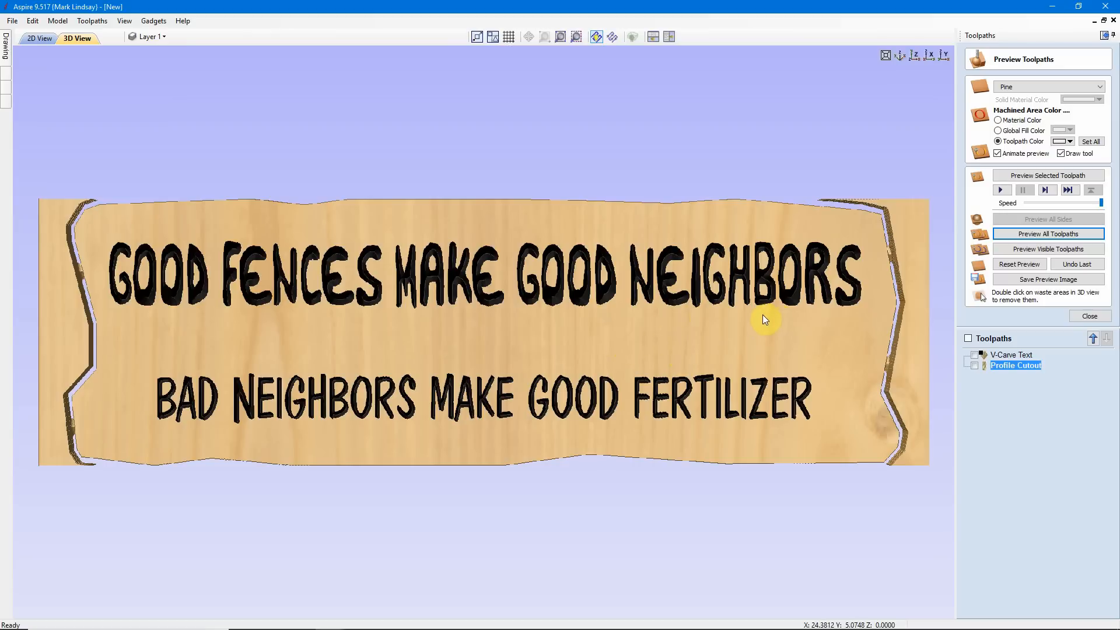
pyautogui.click(1030, 266)
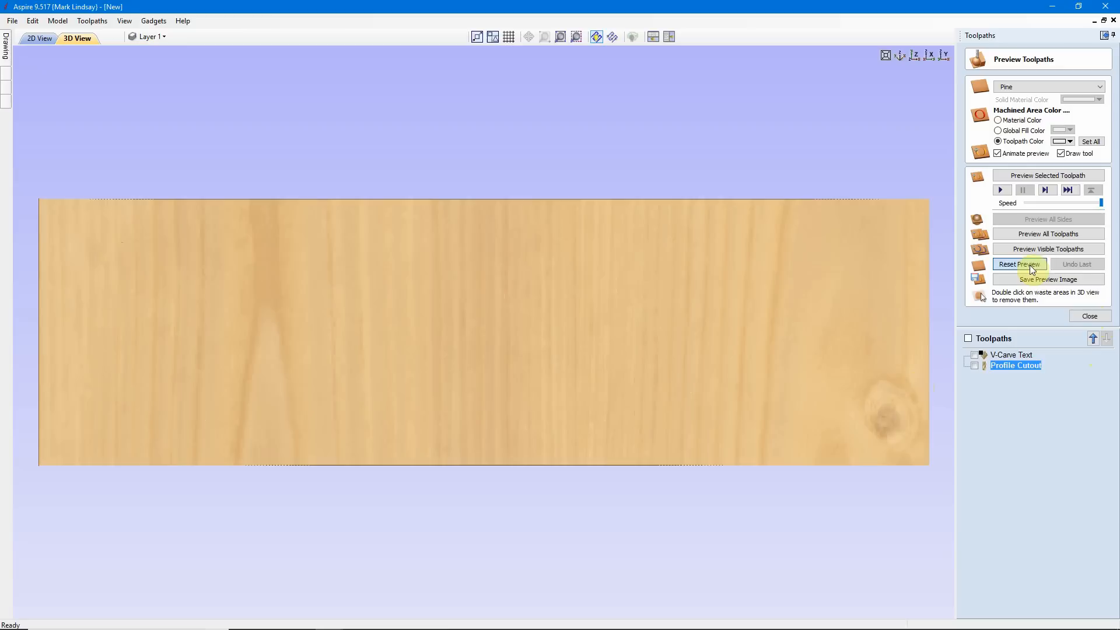
pyautogui.click(1090, 315)
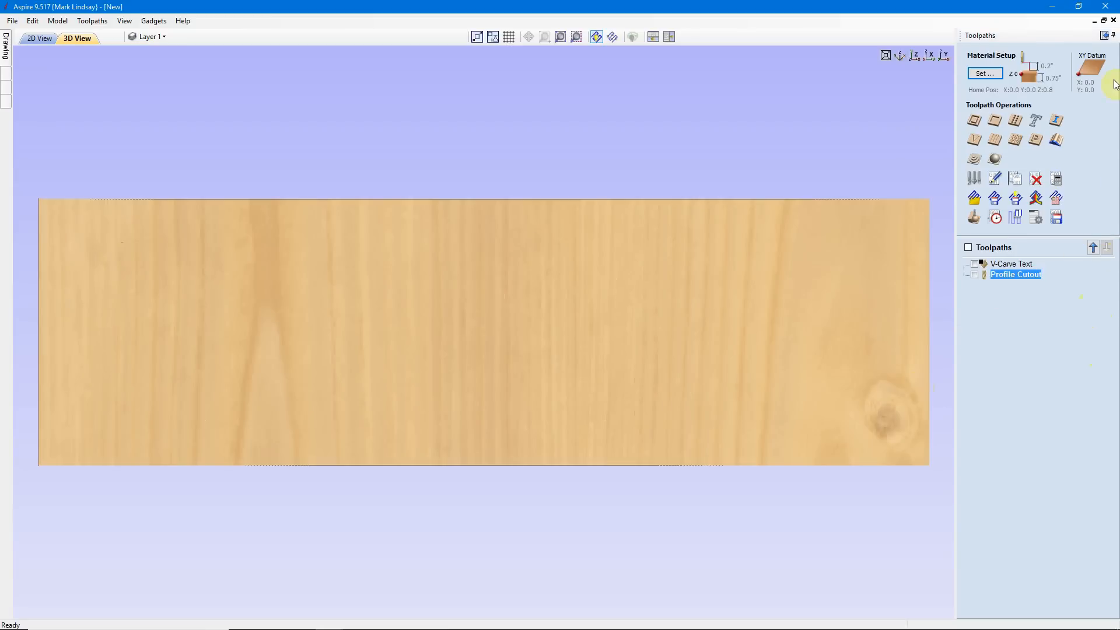
# - In the 2D drawing, ungroup the sign text into its two lines, and ungroup the "GOOD FENCES MAKE GOOD NEIGHBORS" line into letters
pyautogui.click(1104, 36)
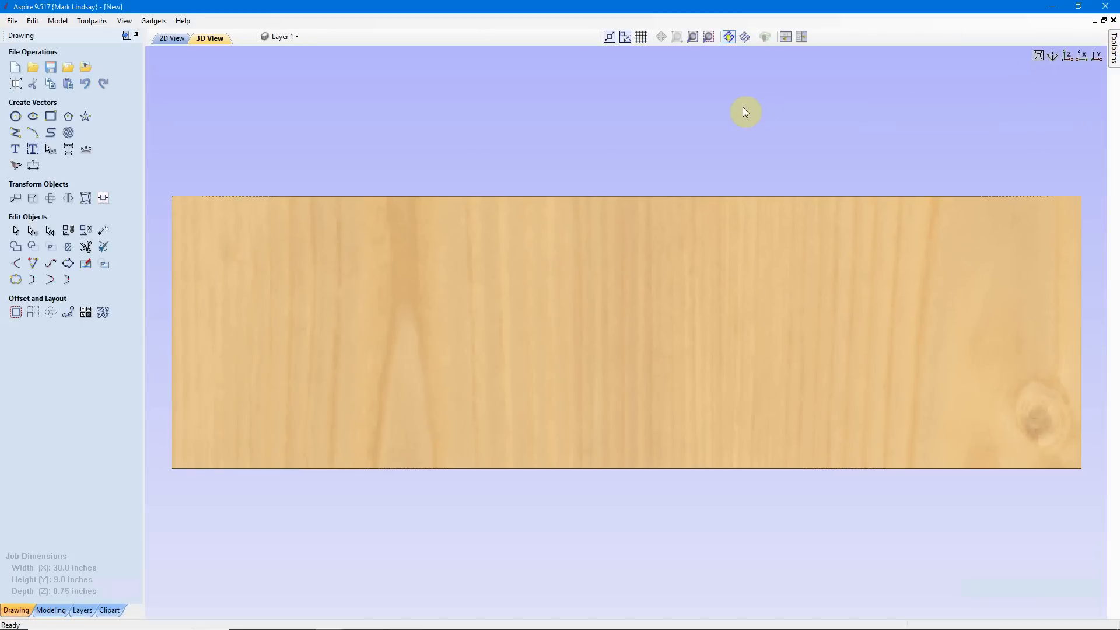
pyautogui.click(171, 37)
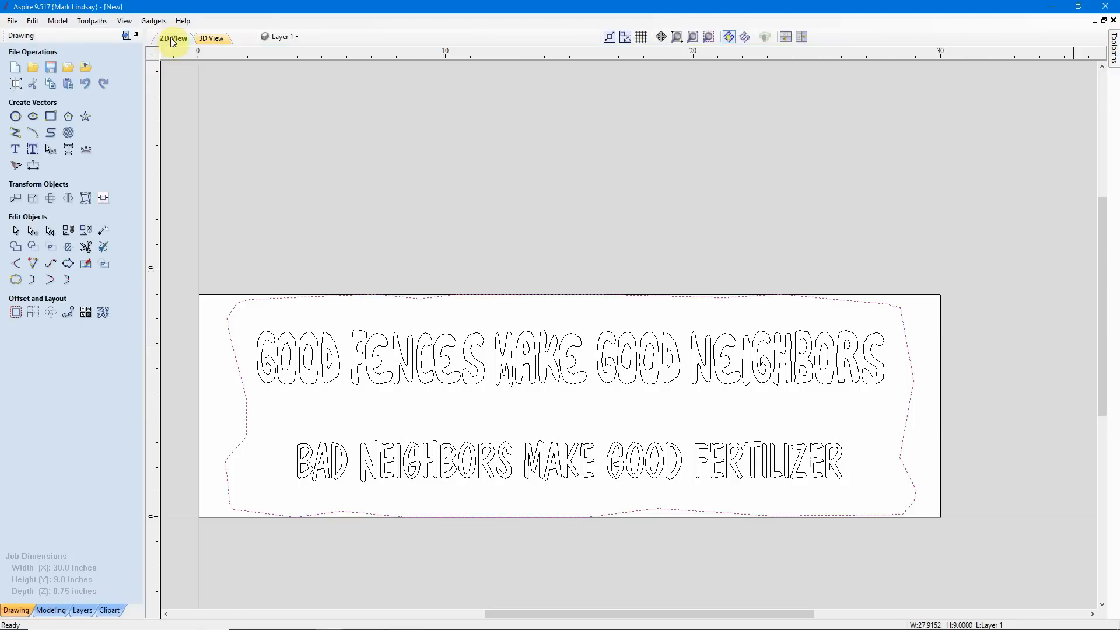
pyautogui.click(708, 36)
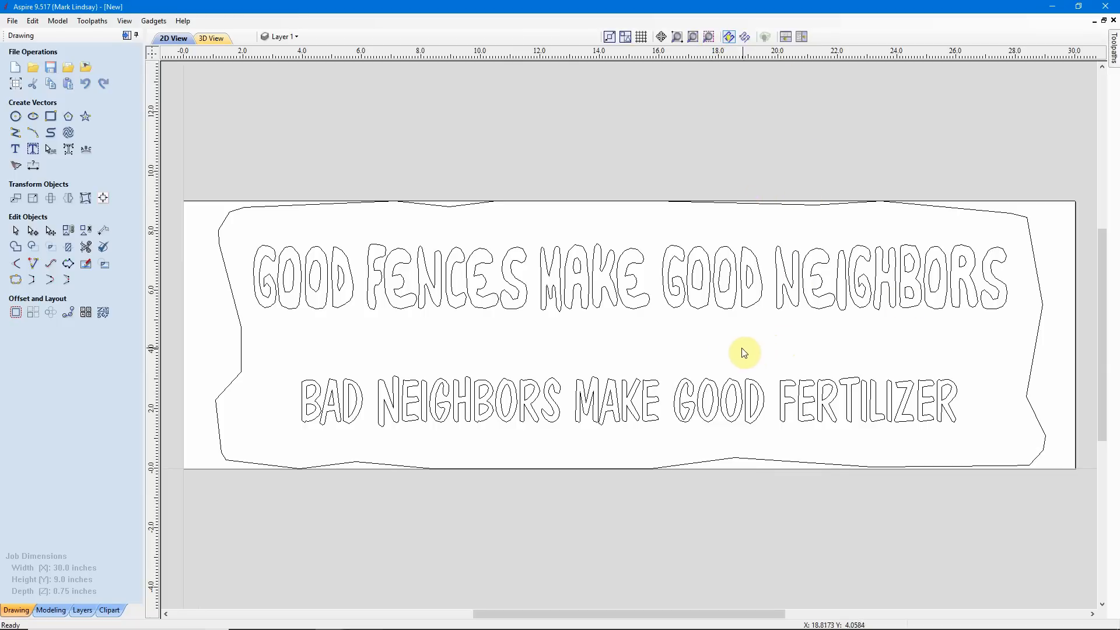
pyautogui.click(489, 308)
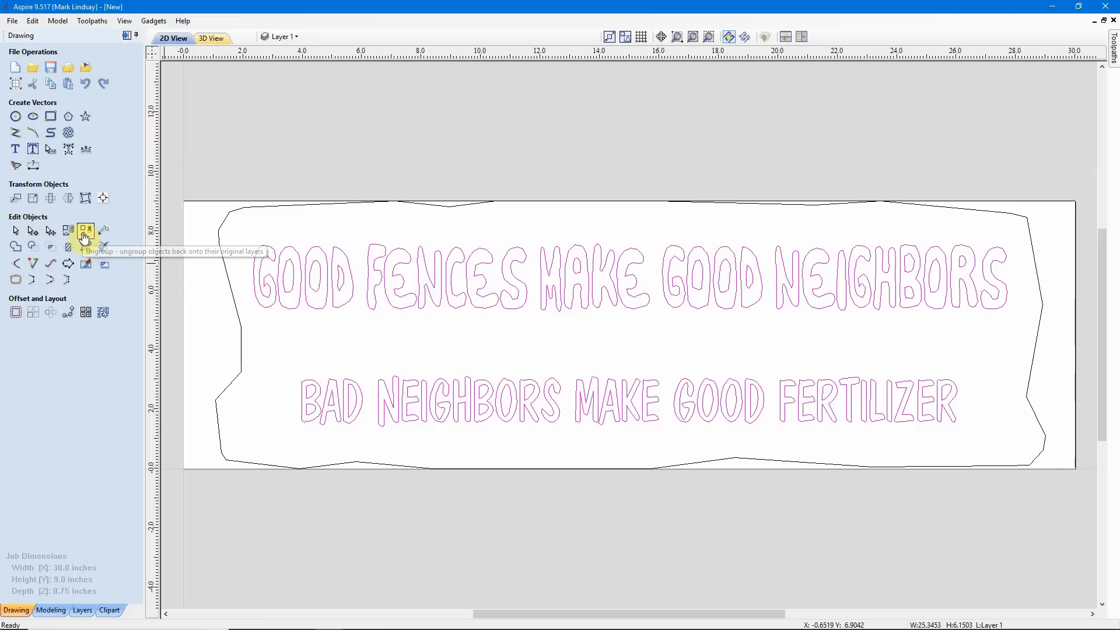
pyautogui.click(601, 359)
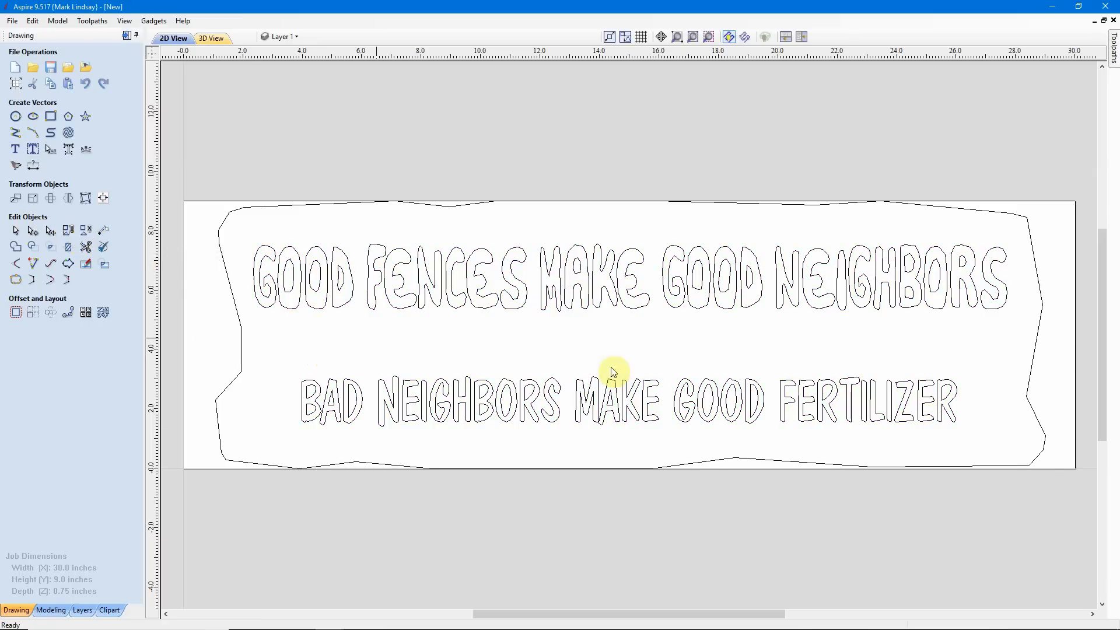
pyautogui.click(407, 309)
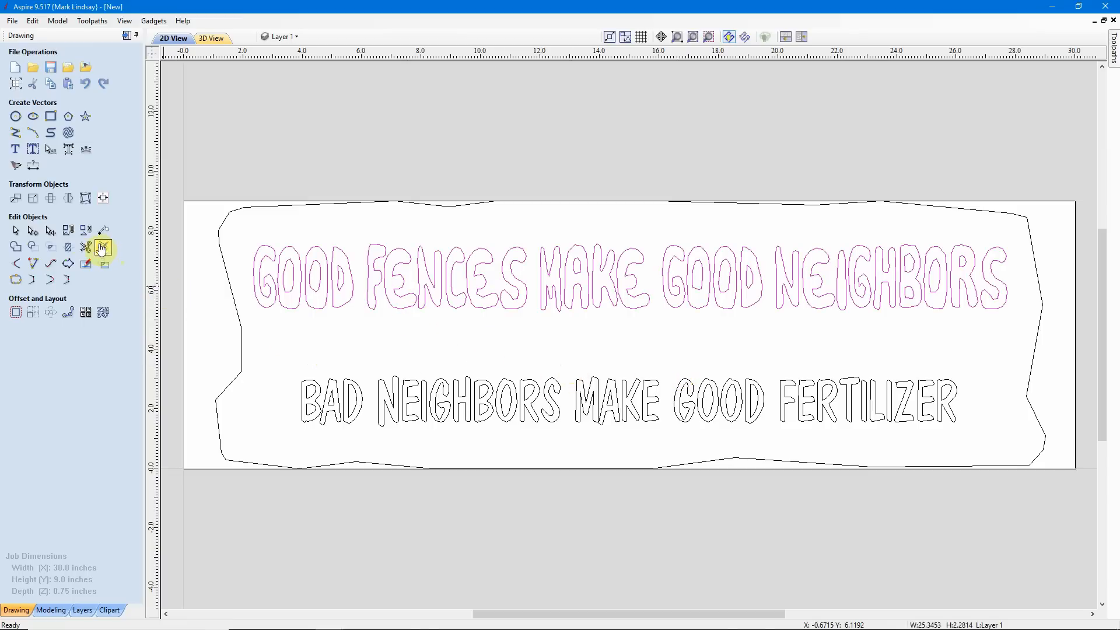
pyautogui.click(353, 340)
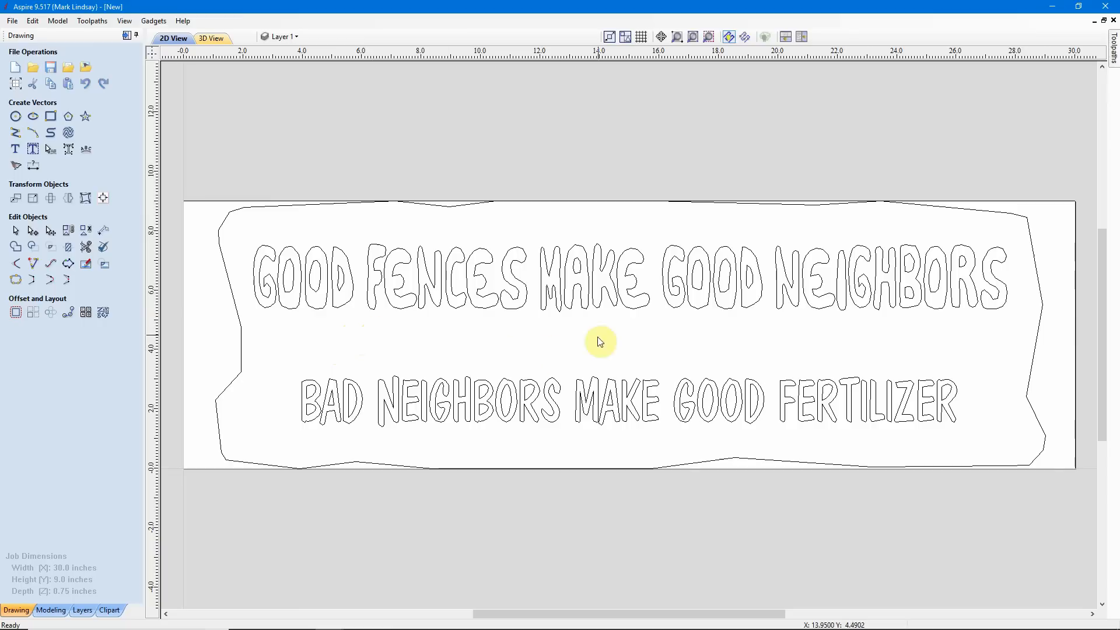
# - Check that the letters E, N, C, E and S in "FENCES" can be selected individually, and clear the selection
pyautogui.click(406, 313)
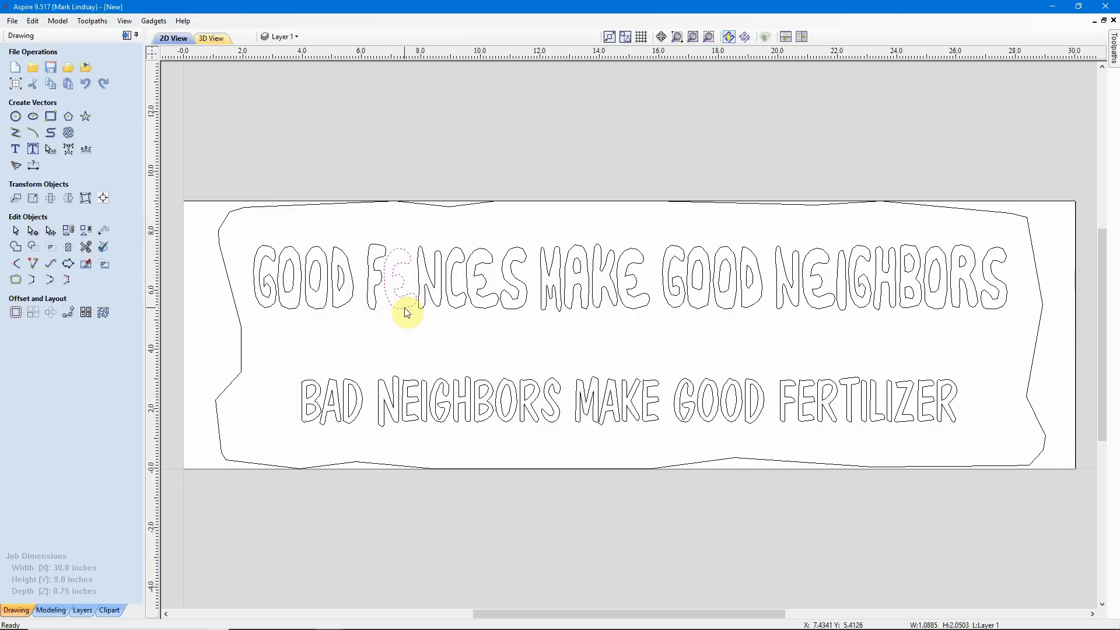
pyautogui.click(438, 310)
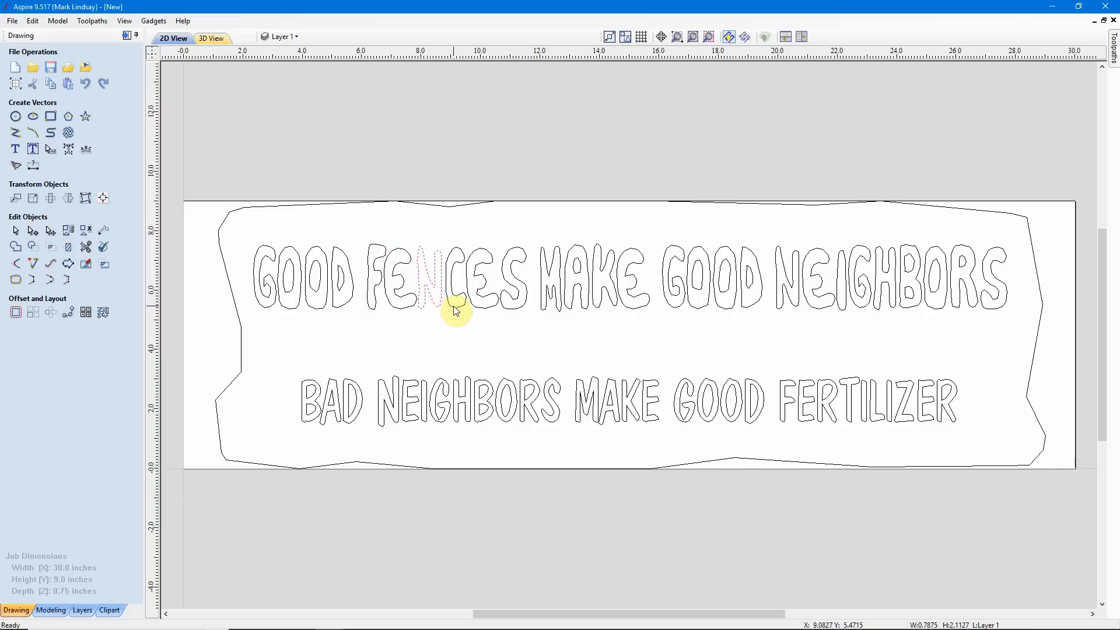
pyautogui.click(457, 312)
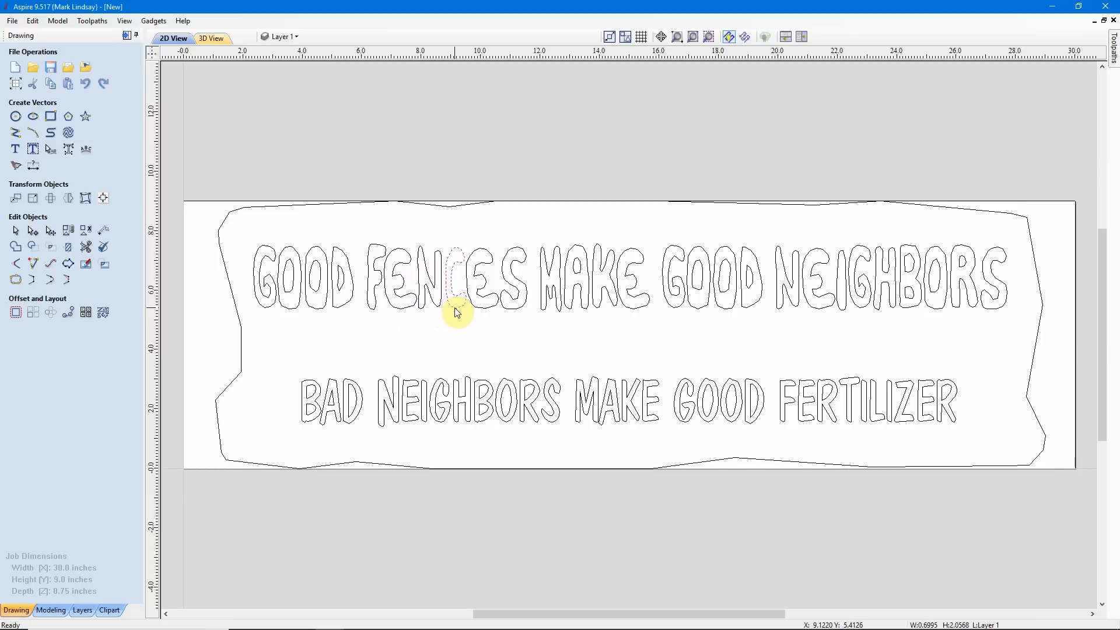
pyautogui.click(492, 309)
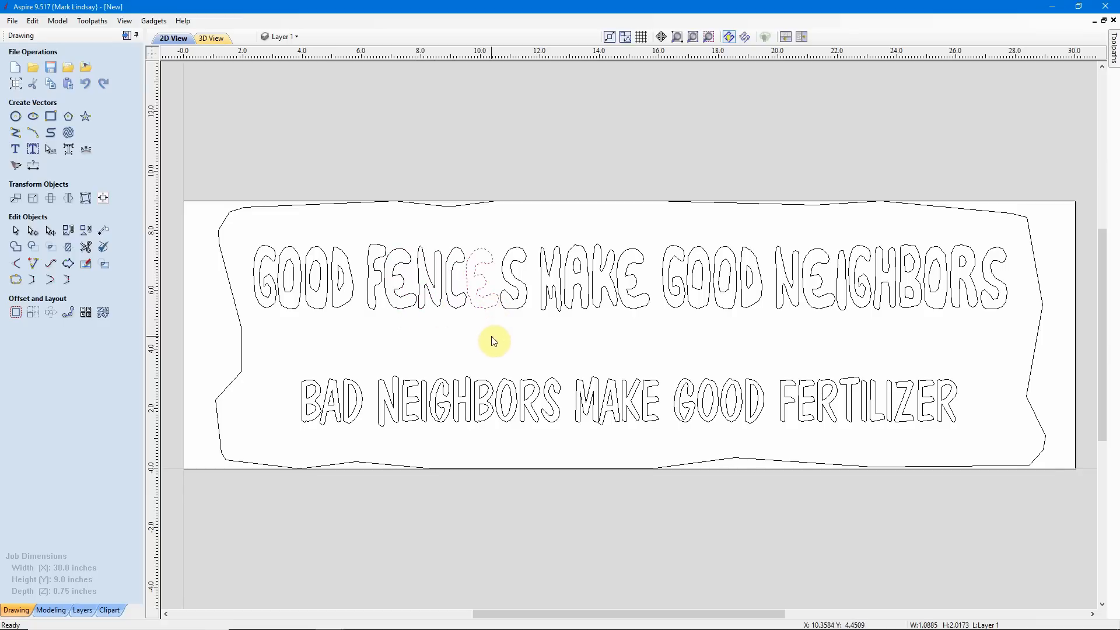
pyautogui.click(517, 307)
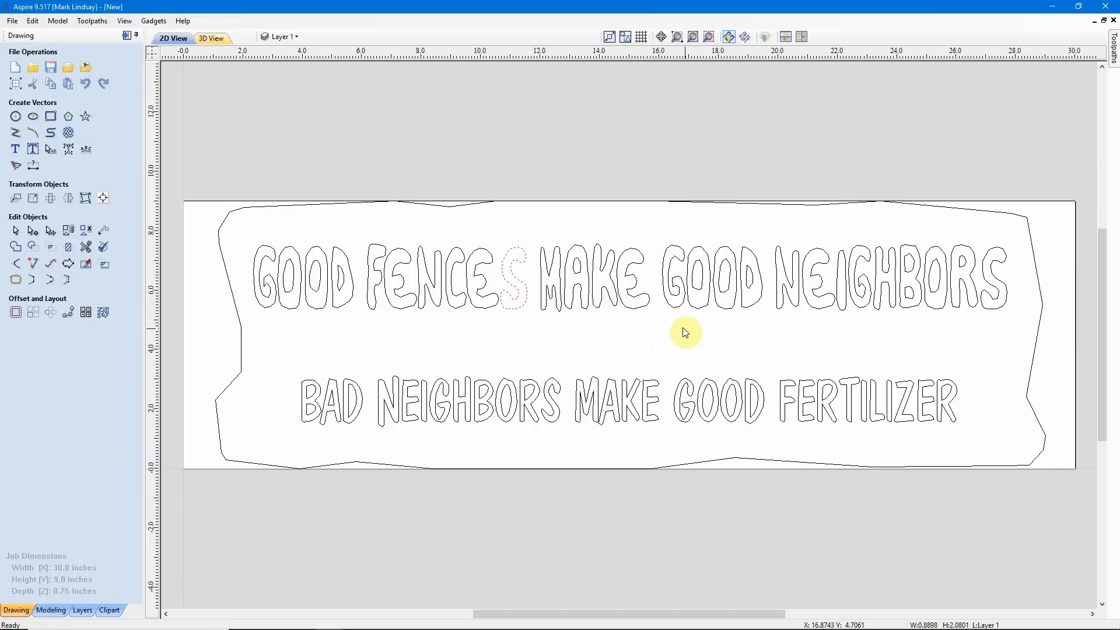
pyautogui.click(334, 316)
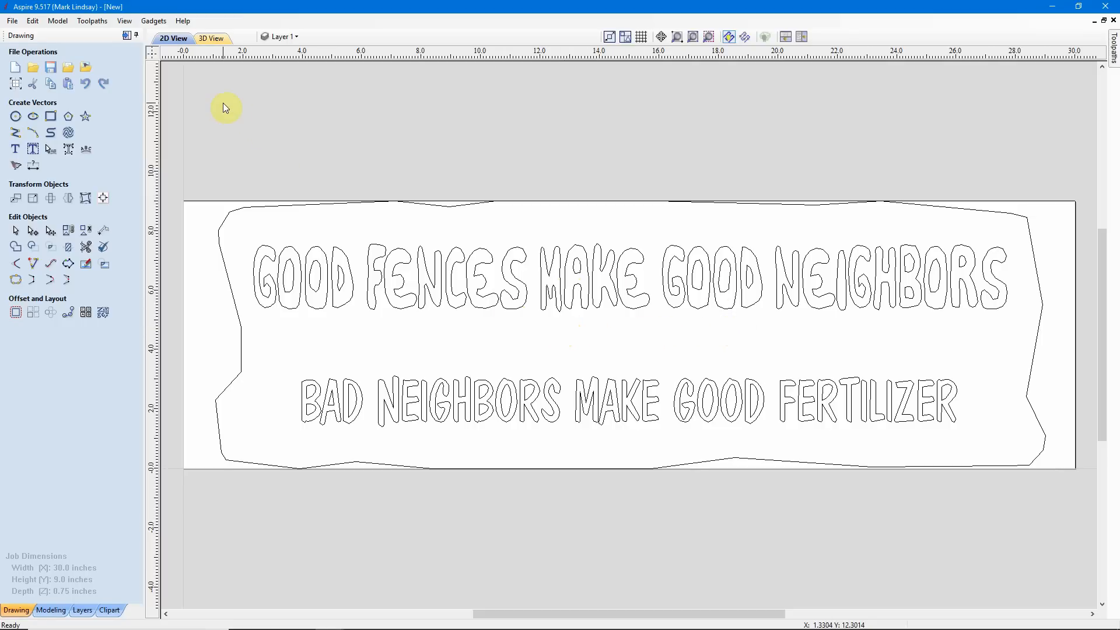
# - Undo both ungroupings of the sign text and check that its two lines select together as one group
pyautogui.click(33, 21)
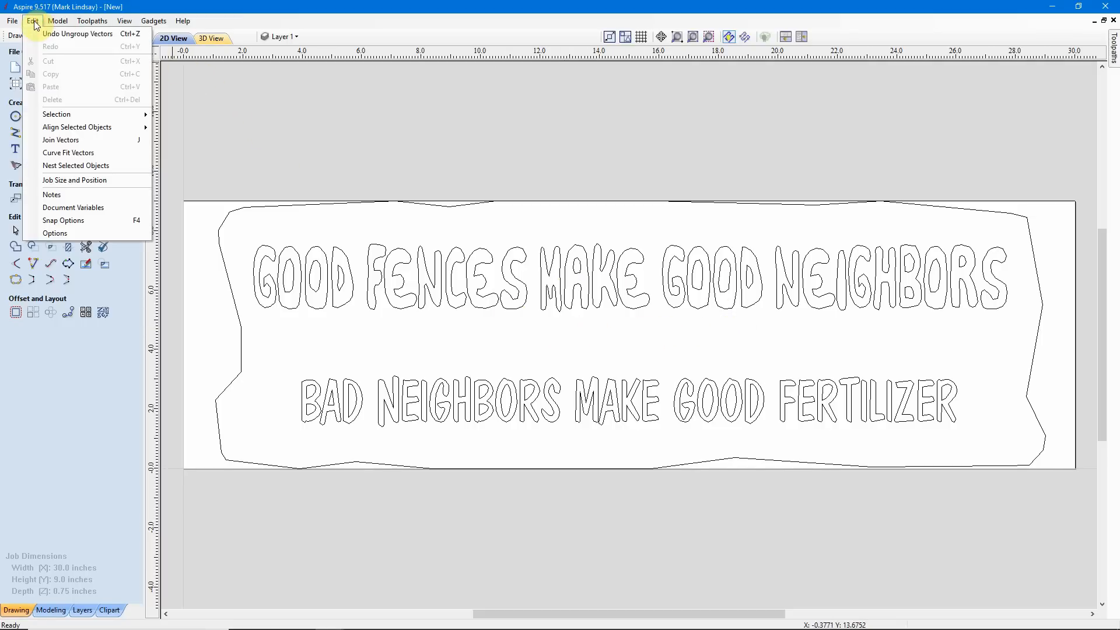
pyautogui.click(46, 37)
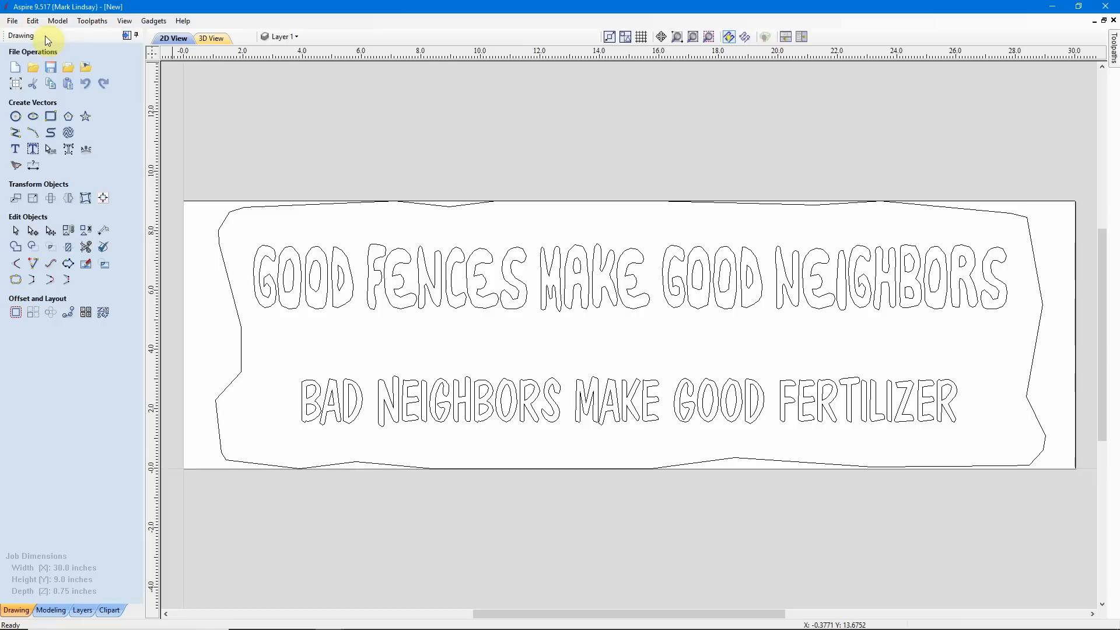
pyautogui.click(315, 291)
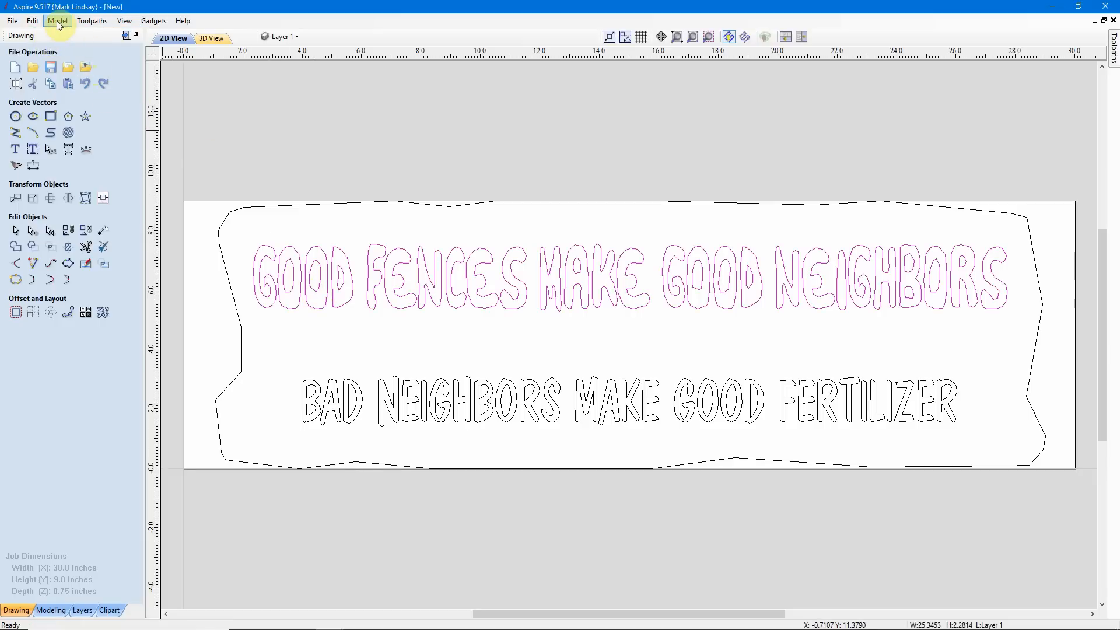
pyautogui.click(33, 21)
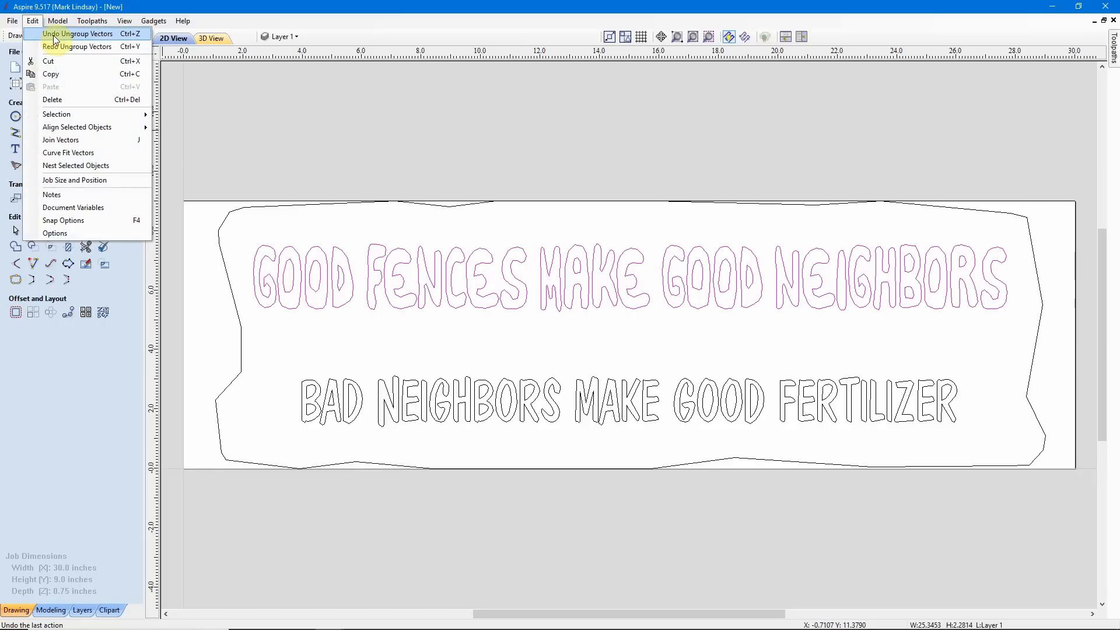
pyautogui.click(53, 35)
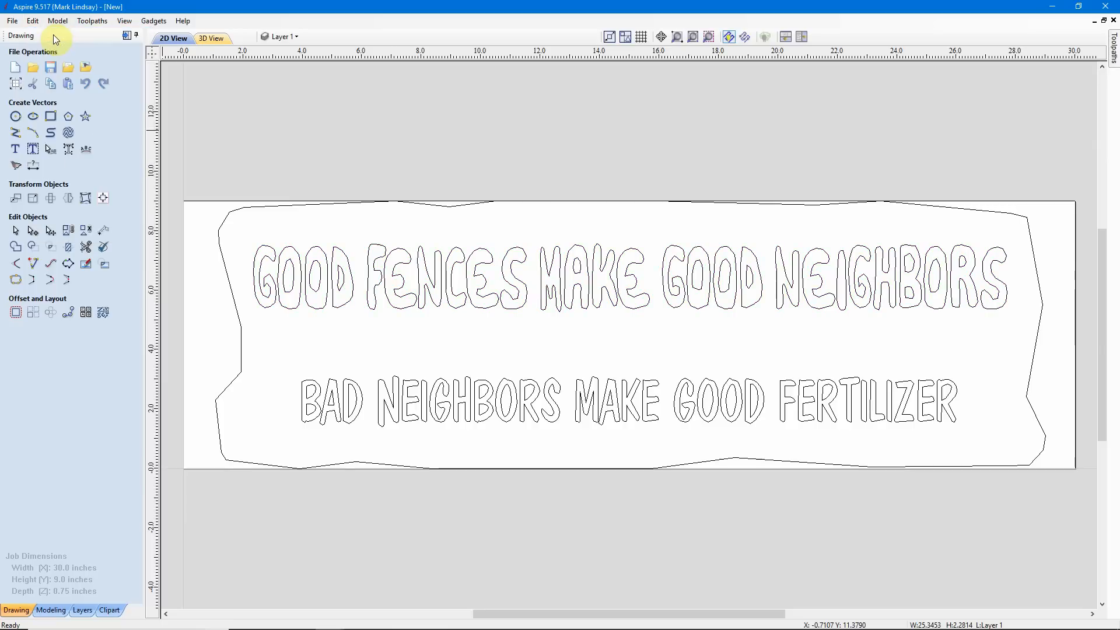
pyautogui.click(459, 311)
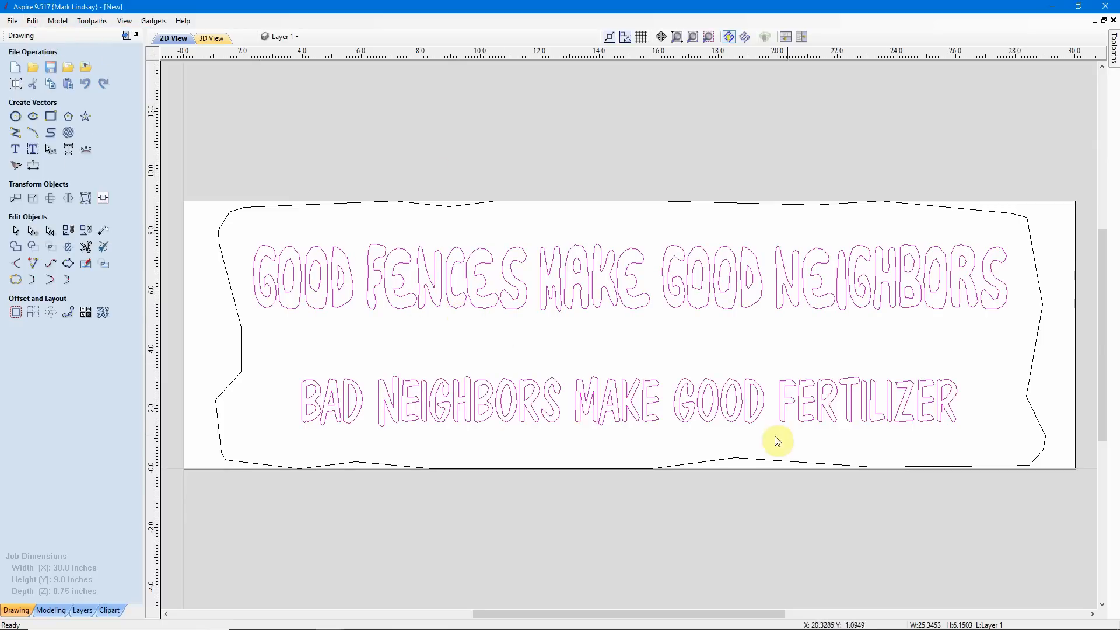
pyautogui.click(512, 340)
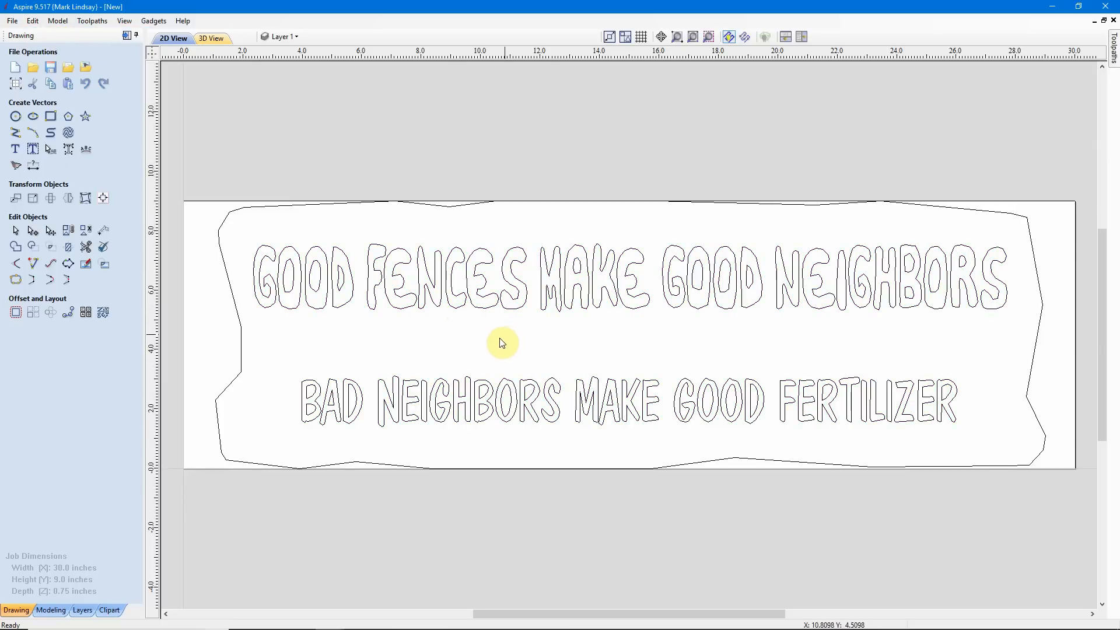
pyautogui.click(32, 21)
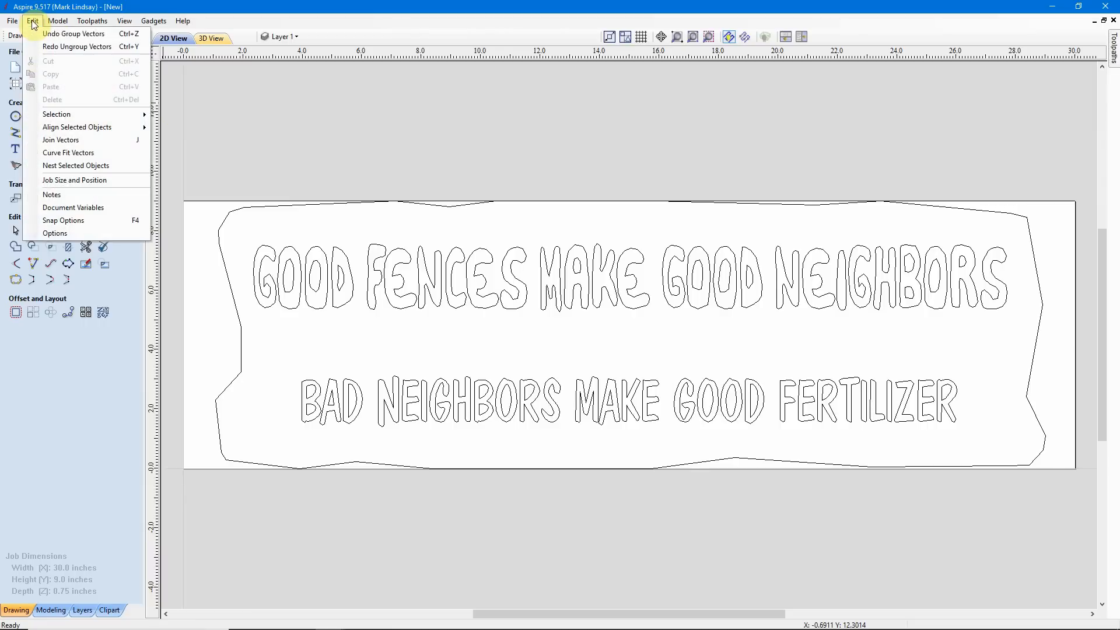
pyautogui.click(132, 37)
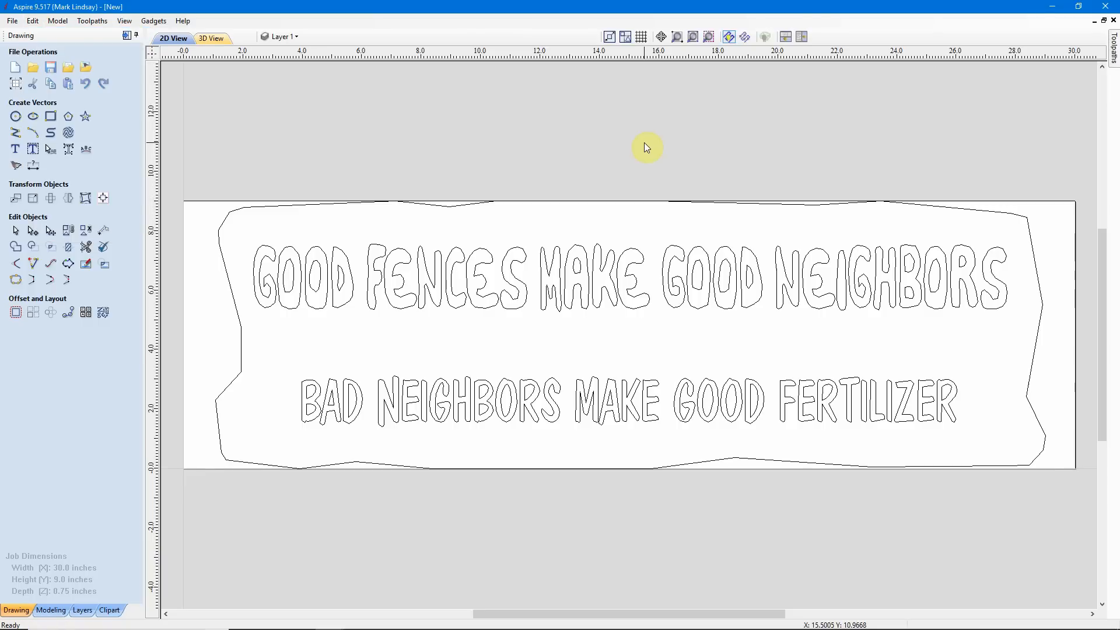